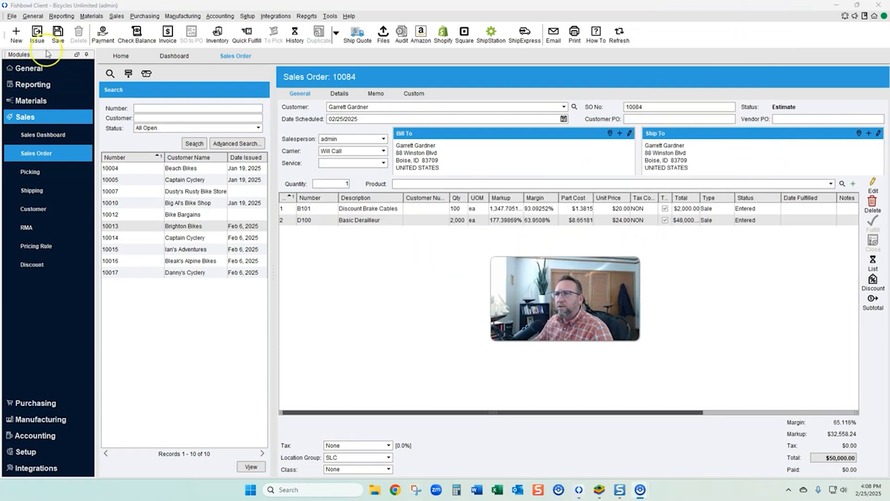
- Issue the open estimate sales order and email the order confirmation with its attached PDF to the customer
left_click(37, 35)
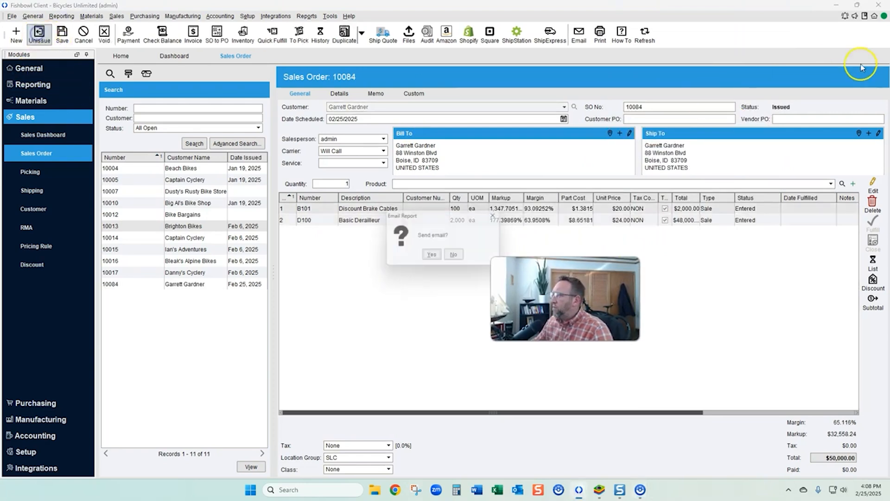
left_click(433, 257)
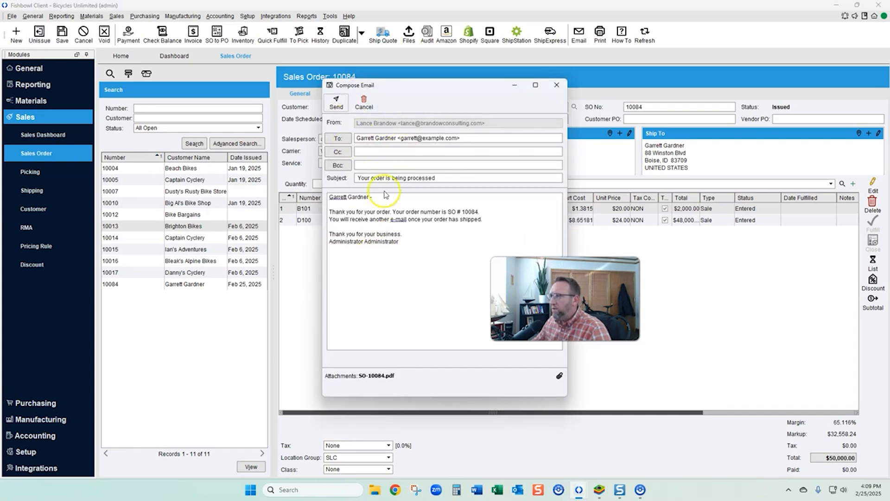
left_click(338, 106)
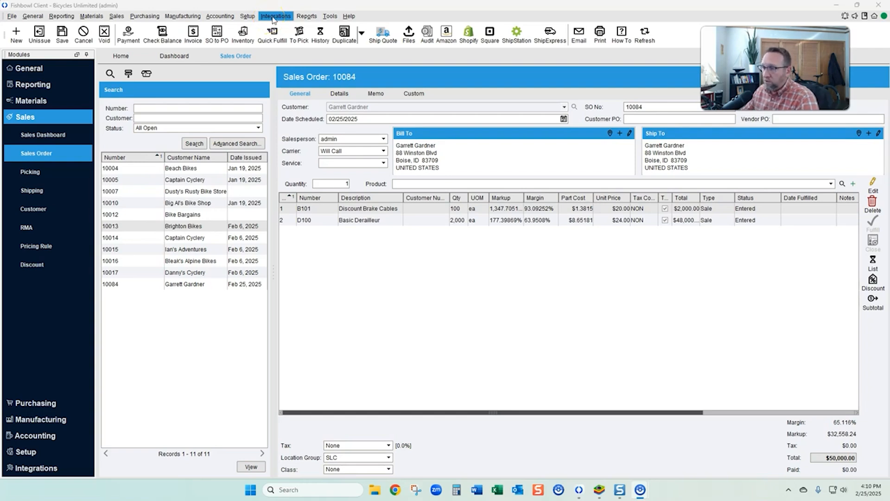
- Open the Plugin module under Integrations and look through the catalogue of e-commerce, shipping, tax and point-of-sale plugins
left_click(274, 18)
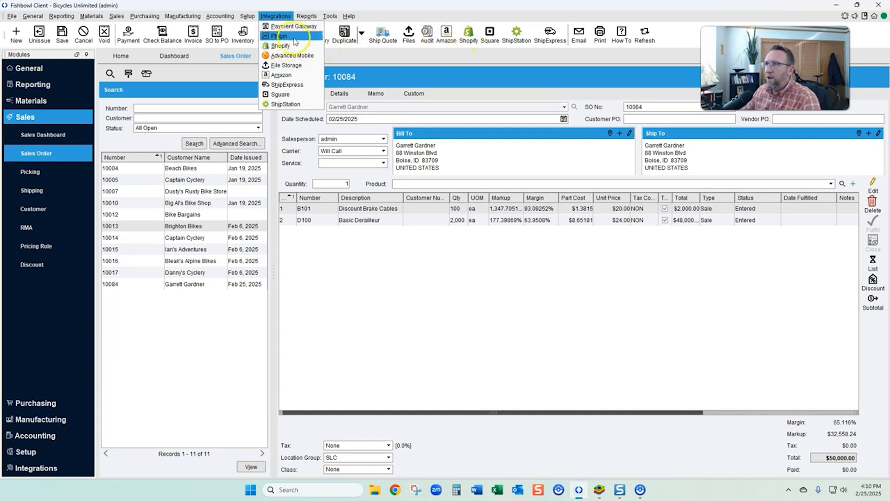
left_click(280, 37)
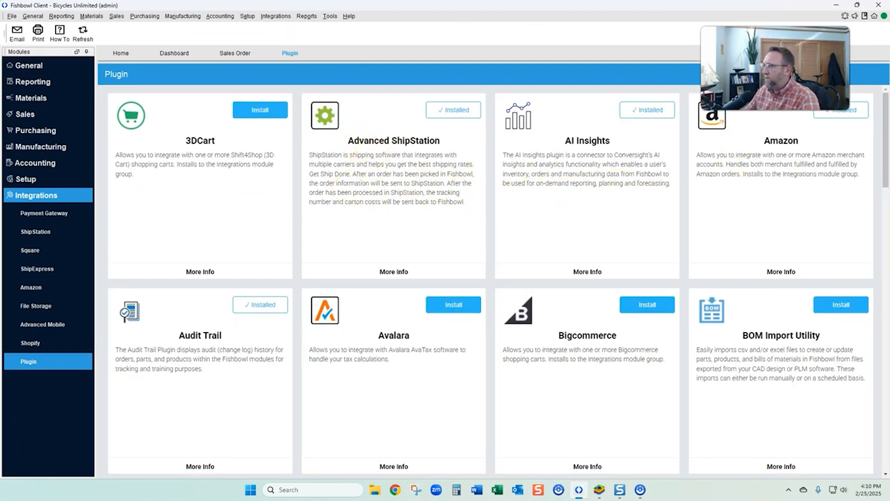
left_click_drag(761, 76, 745, 70)
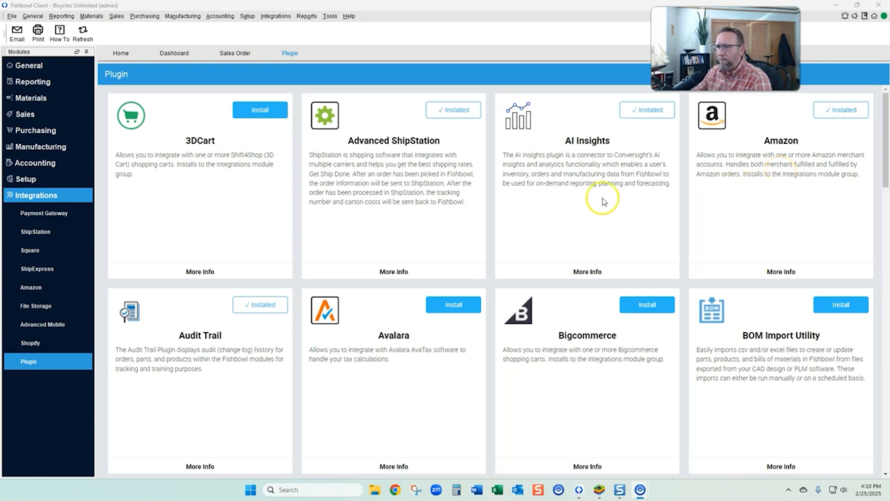
scroll(491, 267, "down", 1)
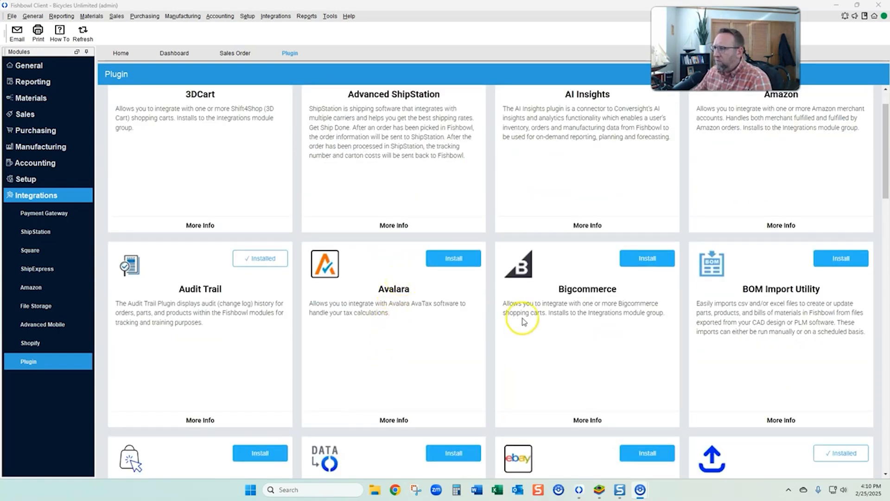
scroll(564, 291, "down", 1)
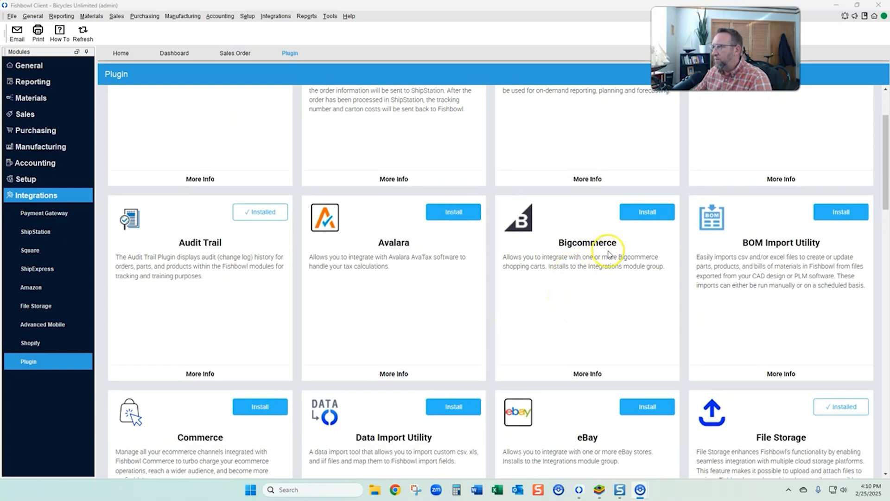
scroll(588, 236, "down", 3)
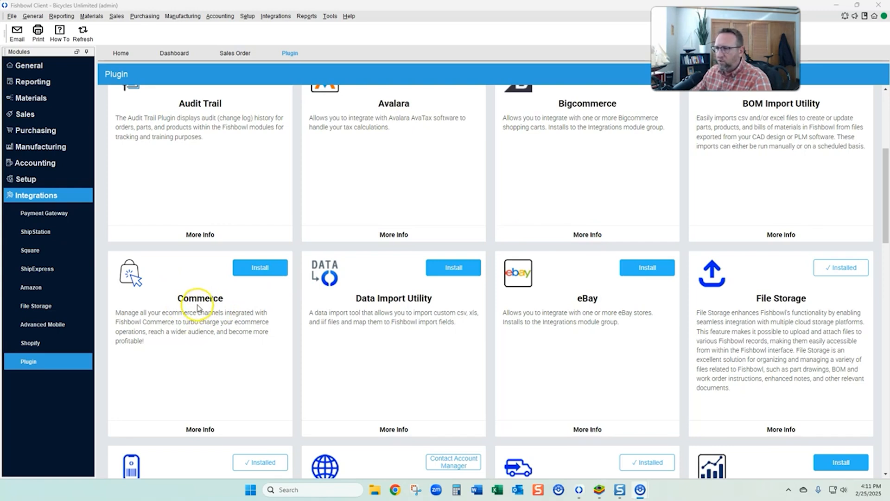
scroll(593, 325, "down", 3)
scroll(585, 277, "down", 5)
scroll(493, 274, "down", 4)
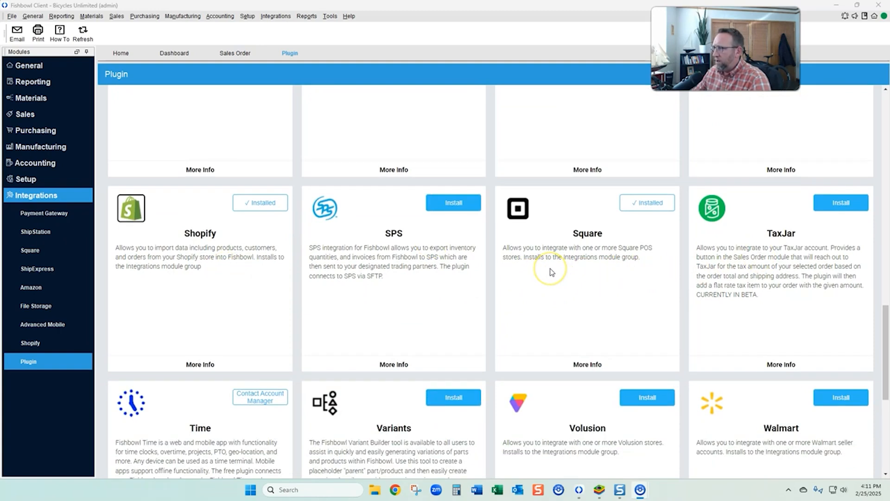
scroll(551, 272, "down", 5)
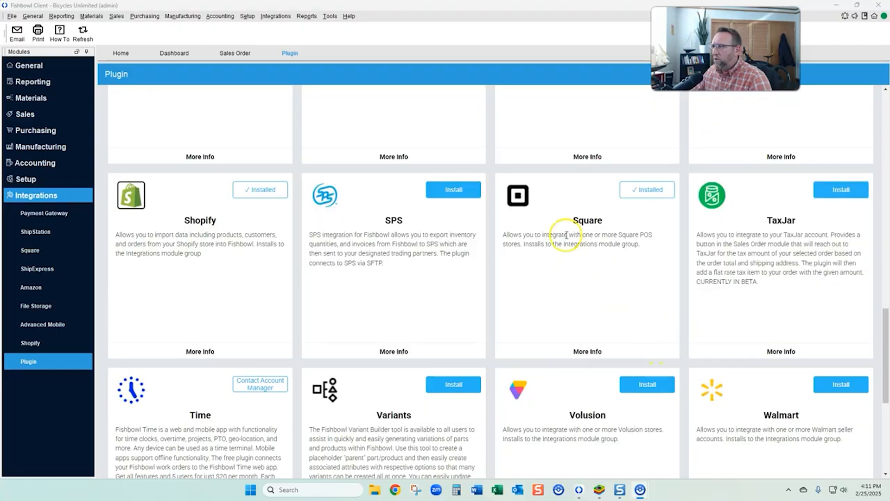
mouse_move(375, 146)
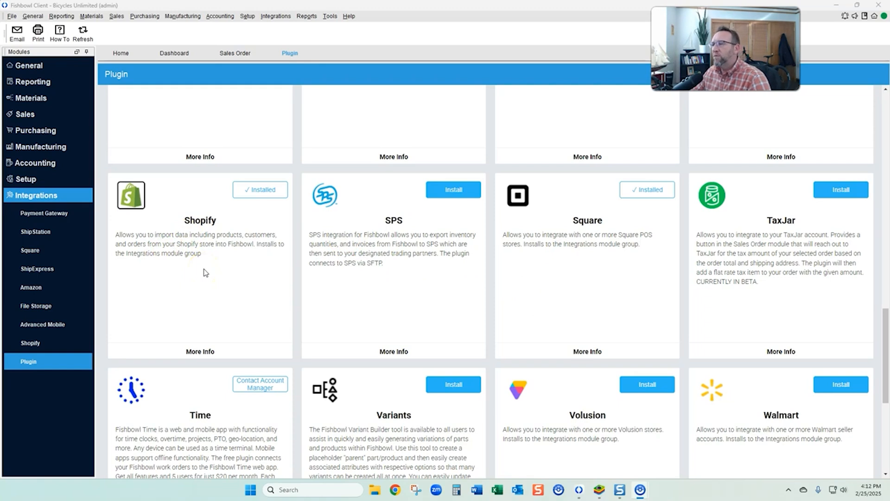
scroll(204, 272, "up", 15)
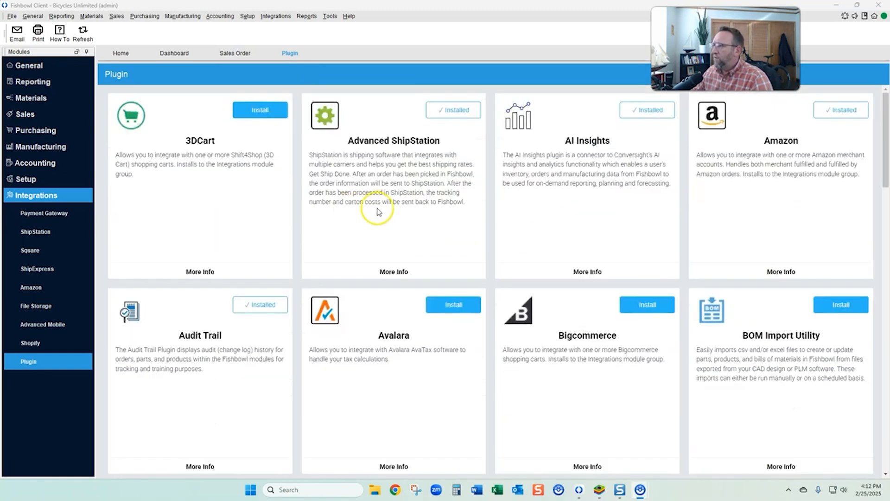
scroll(405, 392, "down", 5)
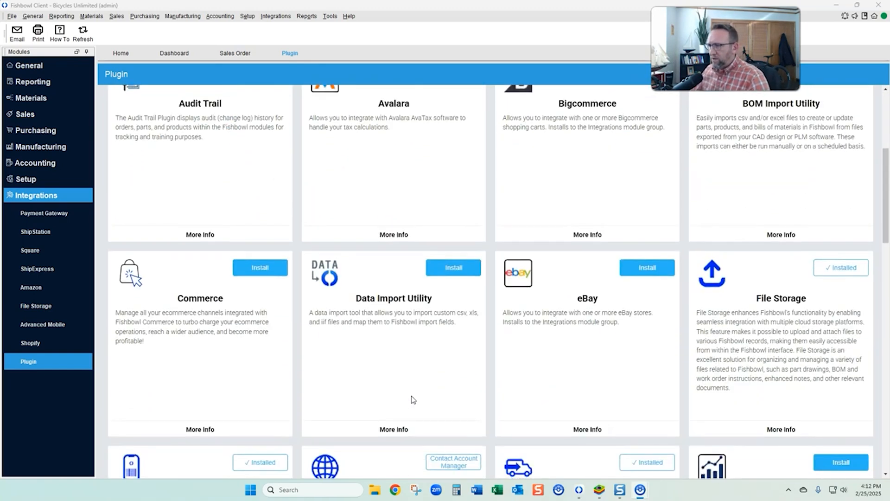
scroll(408, 371, "down", 2)
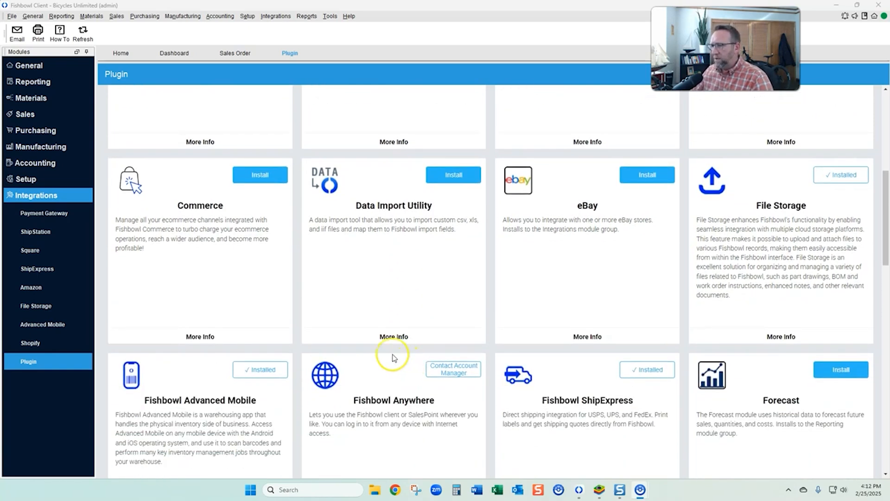
scroll(395, 368, "down", 2)
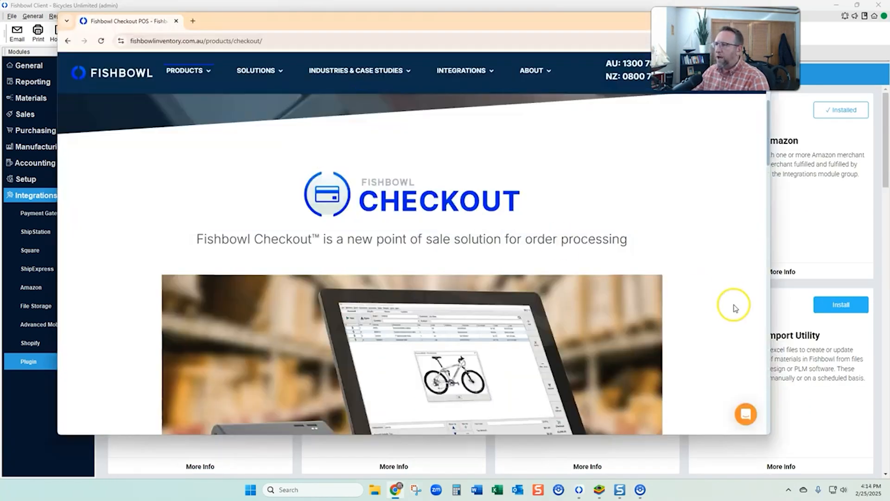
- Read through the Fishbowl Checkout product page in the browser, including the barcode reading and payment processing sections
scroll(557, 260, "down", 10)
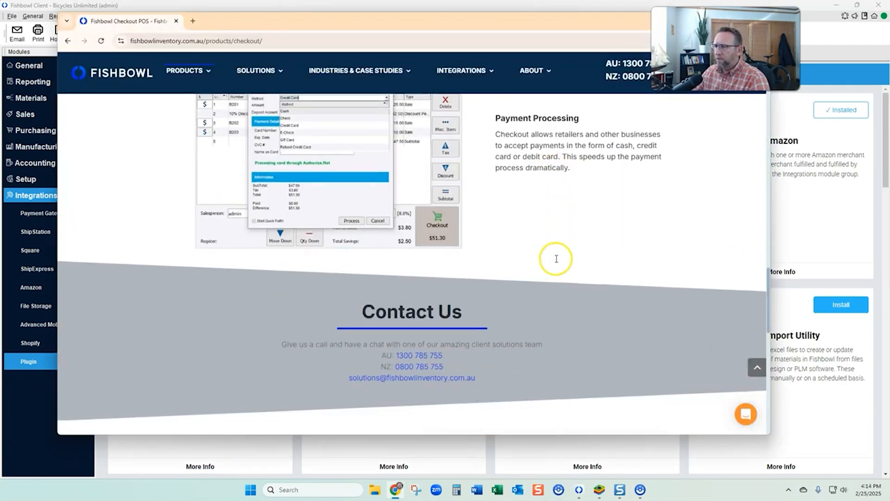
scroll(556, 260, "up", 10)
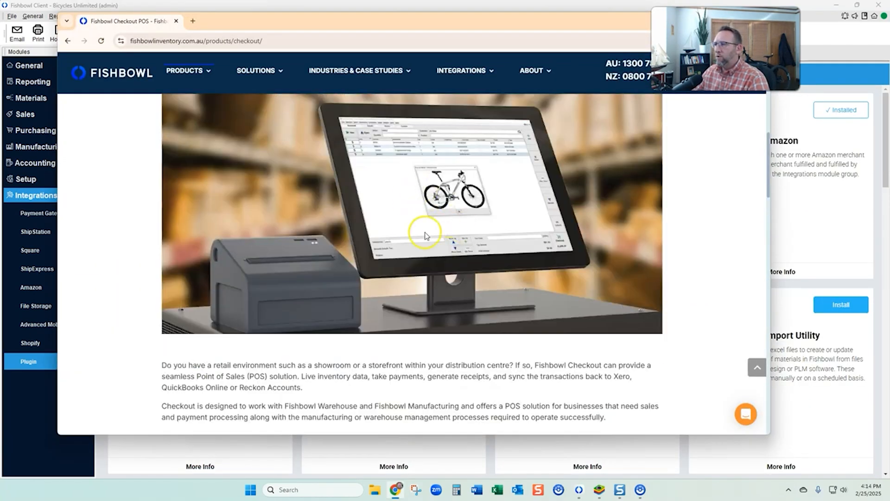
scroll(397, 259, "down", 10)
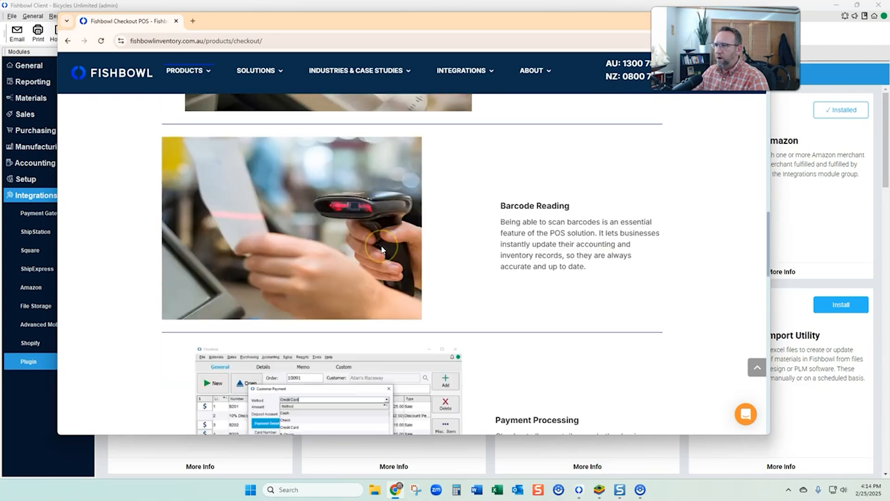
scroll(357, 189, "up", 3)
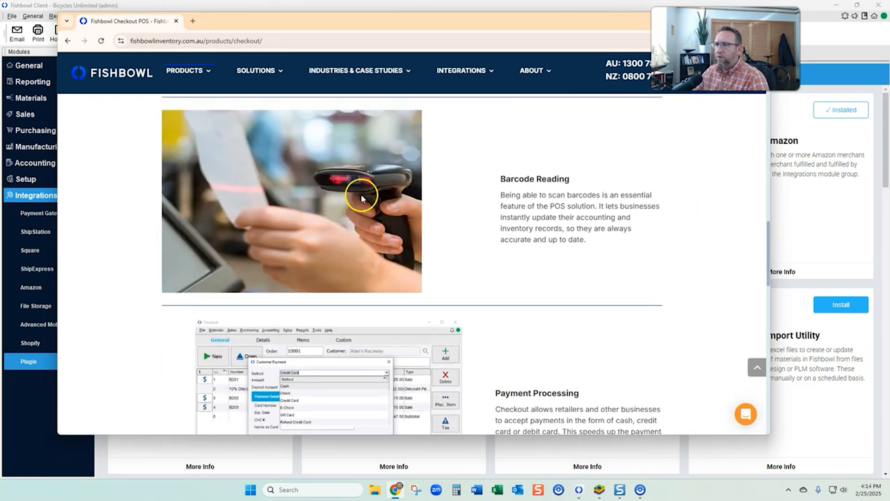
scroll(361, 198, "down", 5)
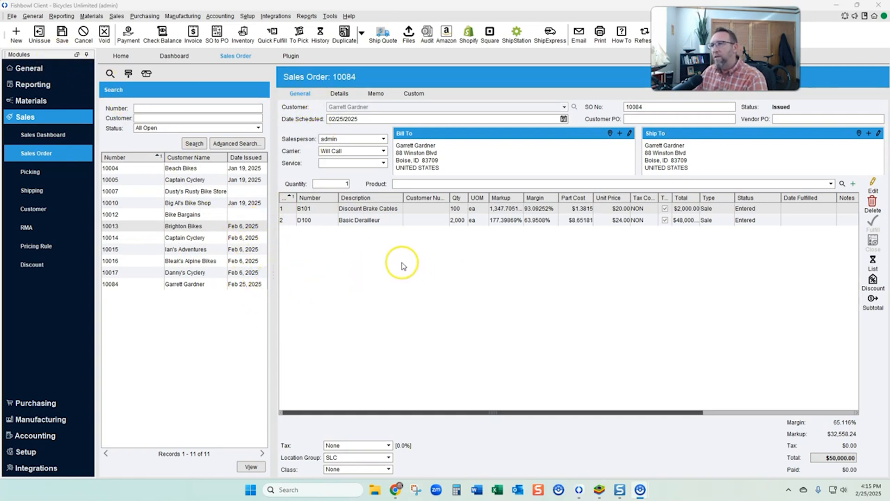
- Open the Picking module in the Fishbowl client, widen the pick list and select the pick for the newly issued sales order
left_click(116, 15)
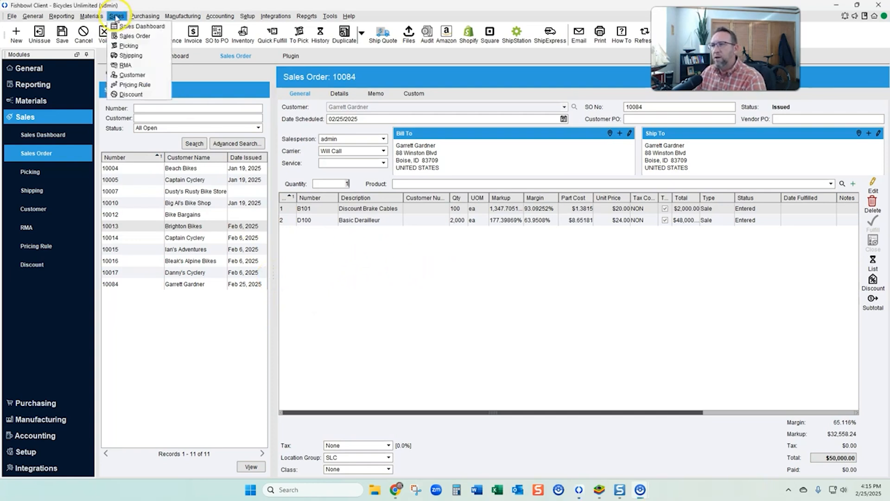
left_click(133, 45)
left_click_drag(201, 263, 320, 263)
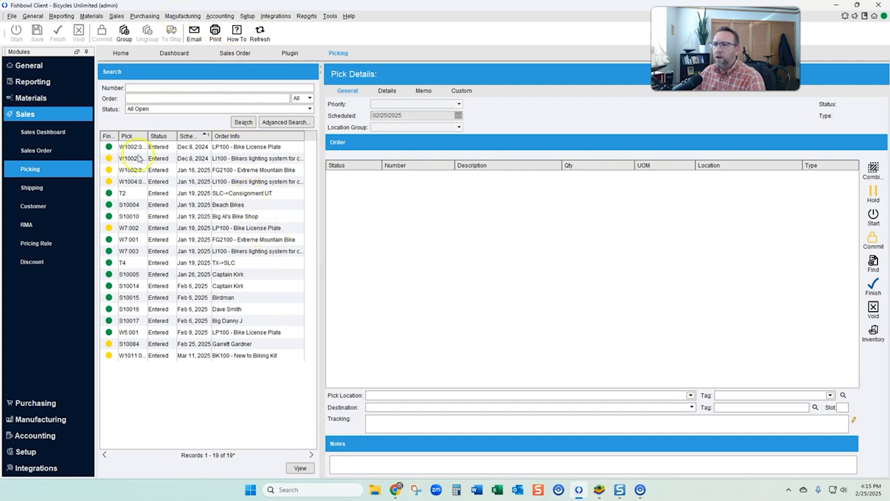
left_click(130, 344)
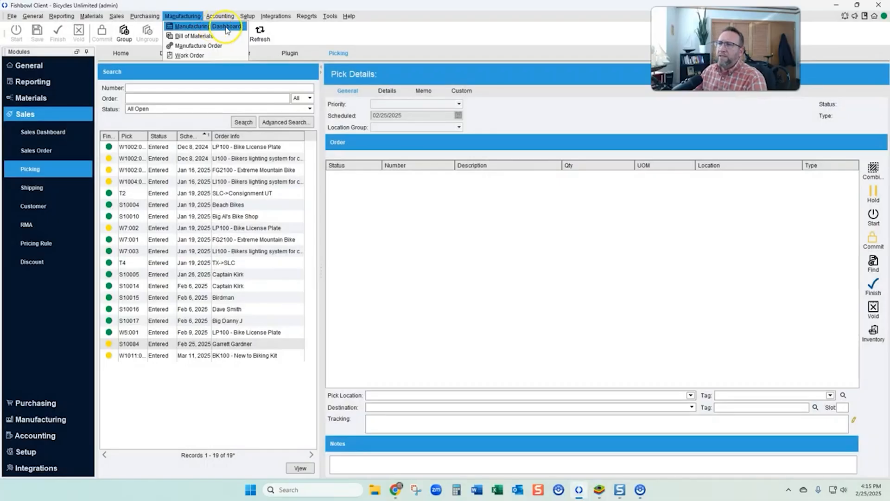
- View the Manufacturing Dashboard, and open the Manufacture Order module with its search list widened to show the full scheduled dates
left_click(226, 27)
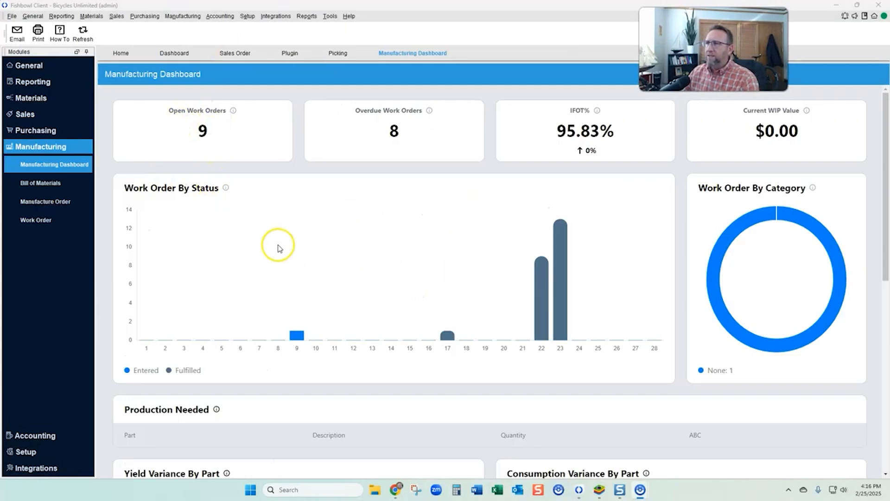
left_click(182, 16)
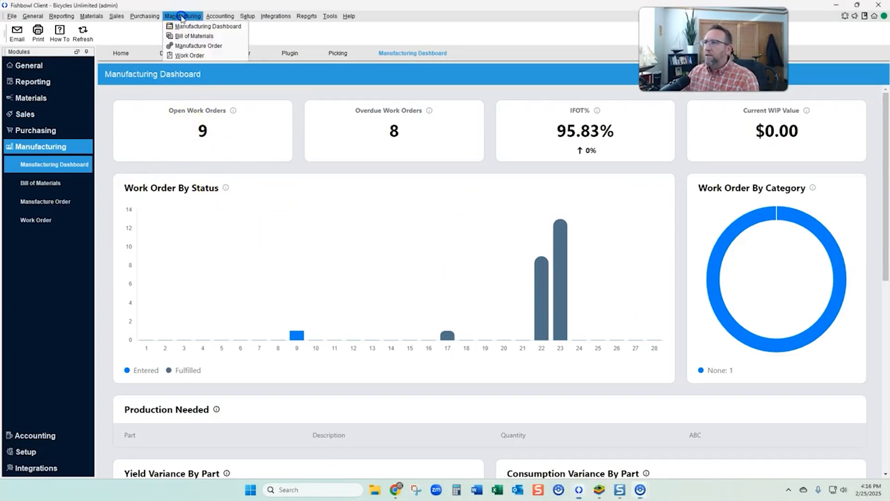
left_click(188, 46)
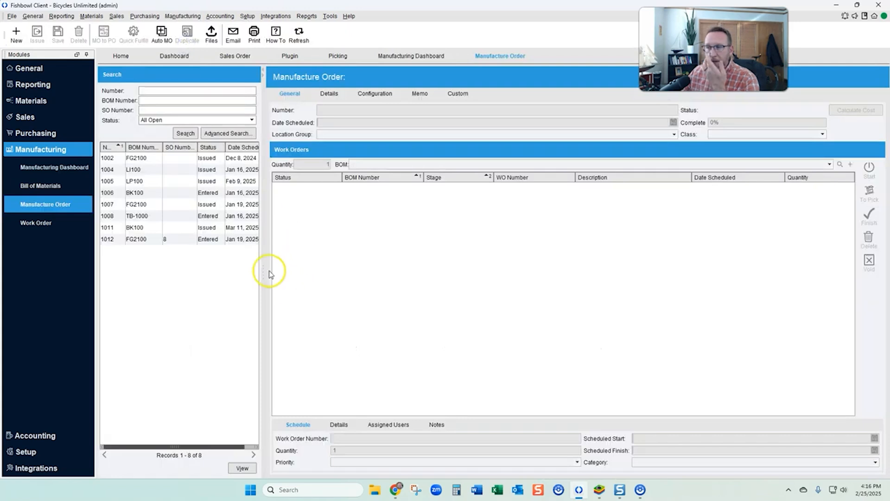
left_click_drag(263, 274, 275, 275)
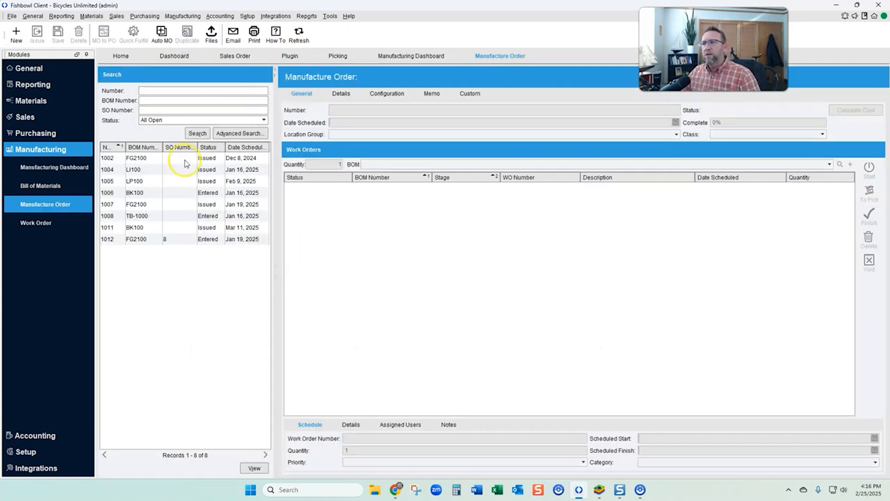
- Go through the Auto Manufacture Wizard with the default filters to check the proposed orders, and cancel it
left_click(159, 41)
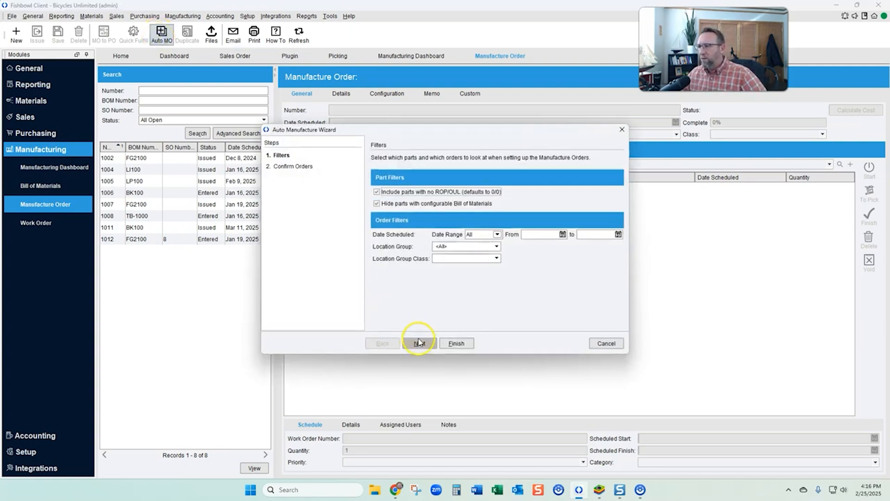
left_click(419, 343)
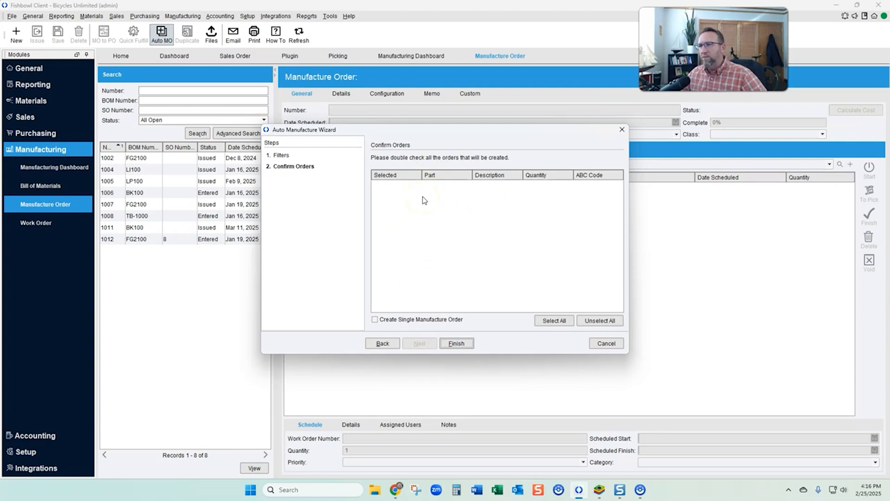
left_click(604, 343)
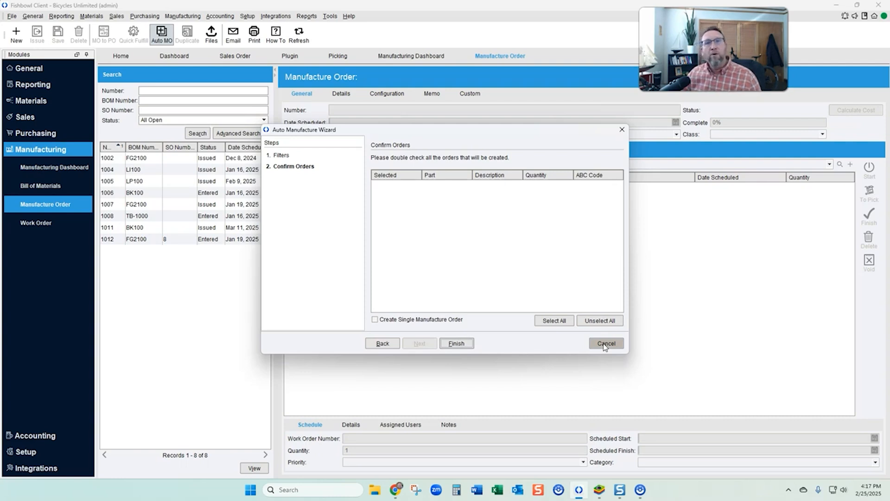
left_click(606, 344)
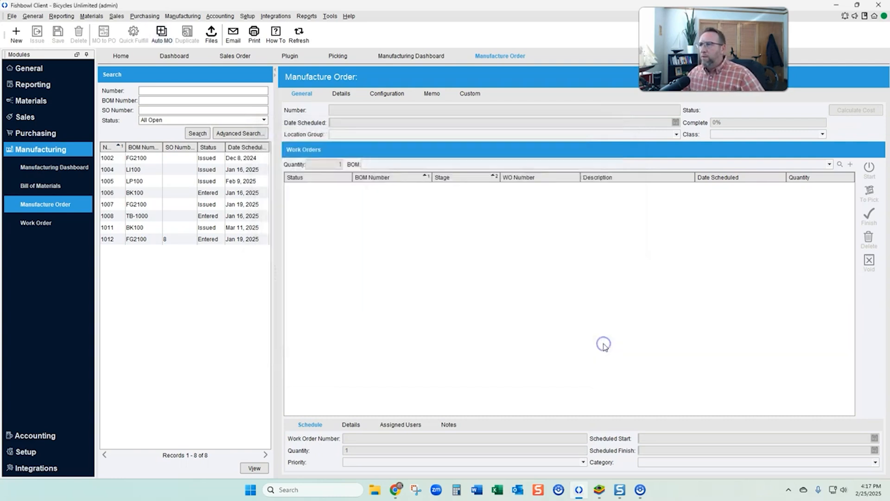
- Open the Bill of Materials module, widen its search list and load the BK100 New to Biking Kit
left_click(182, 16)
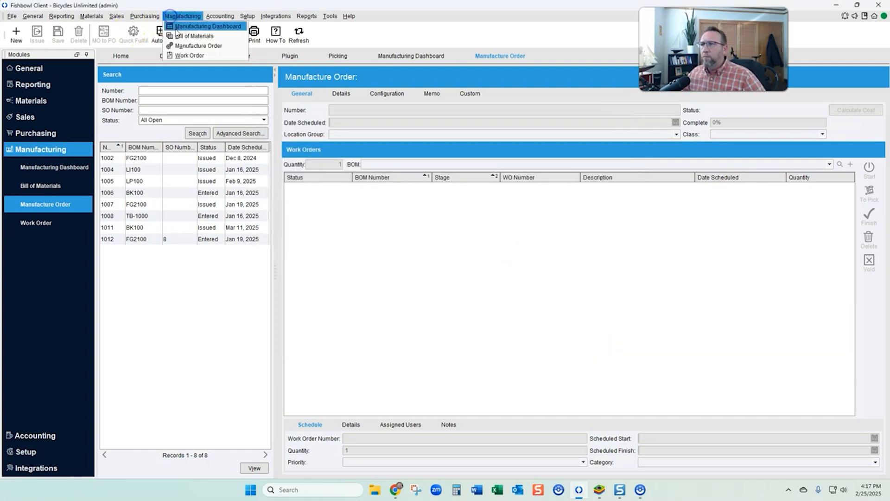
left_click(188, 36)
left_click_drag(201, 238, 298, 258)
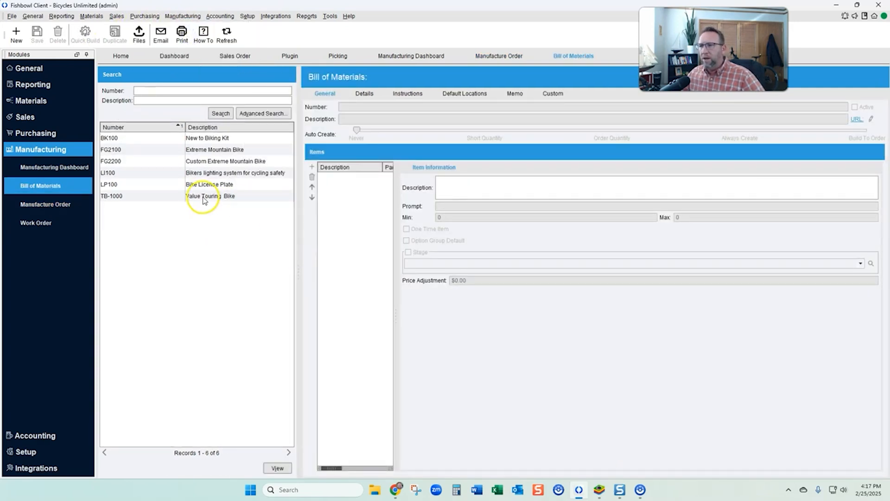
left_click(178, 138)
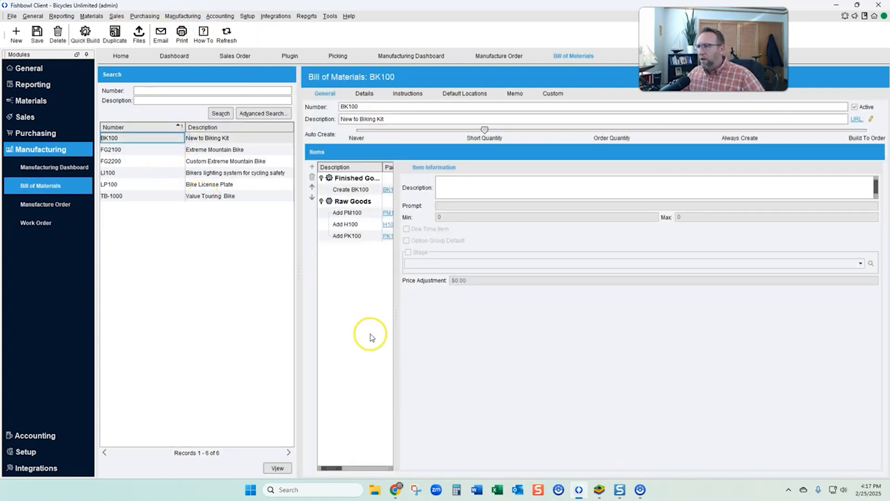
- Load the FG2100 Extreme Mountain Bike bill of materials and widen its items list to show all columns
left_click_drag(396, 319, 519, 318)
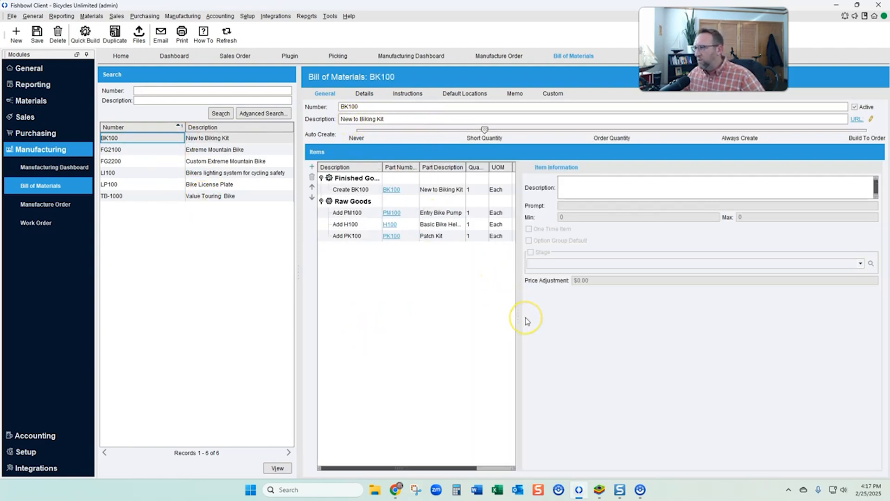
left_click_drag(527, 321, 539, 320)
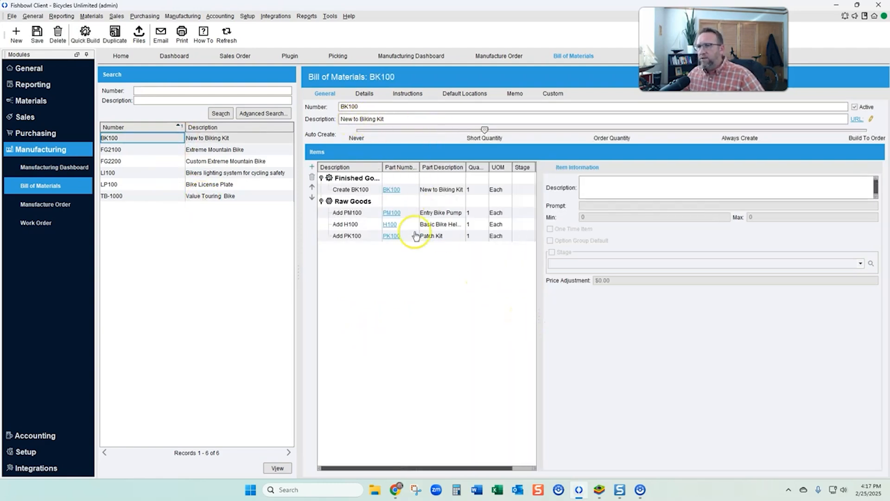
left_click(209, 150)
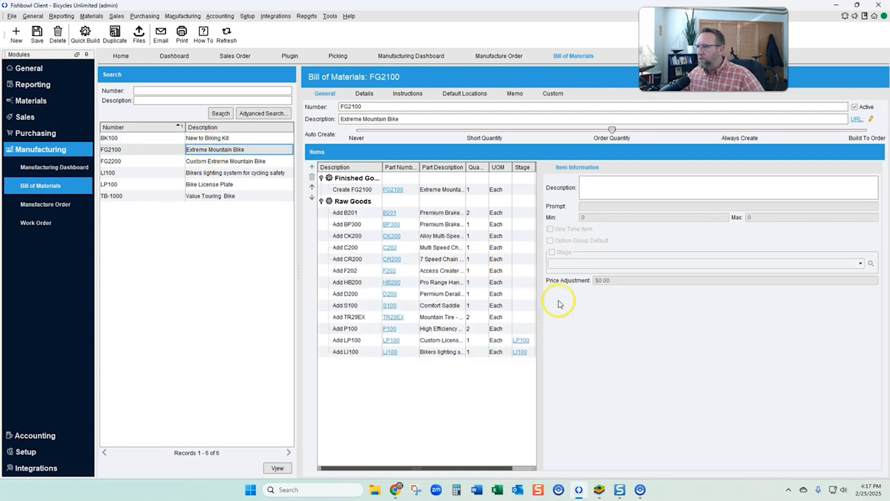
left_click_drag(541, 316, 567, 316)
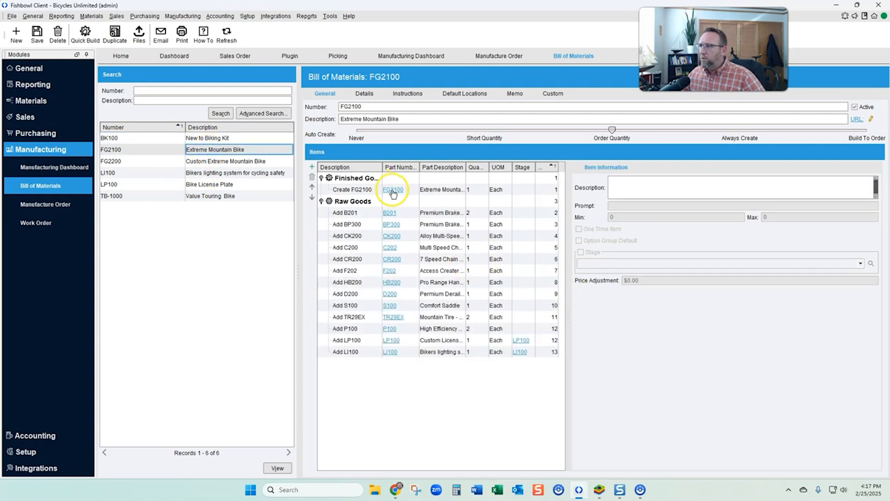
- Open the FG2100 part record from its bill of materials and review the picture, details and inventory with reorder information
left_click(393, 190)
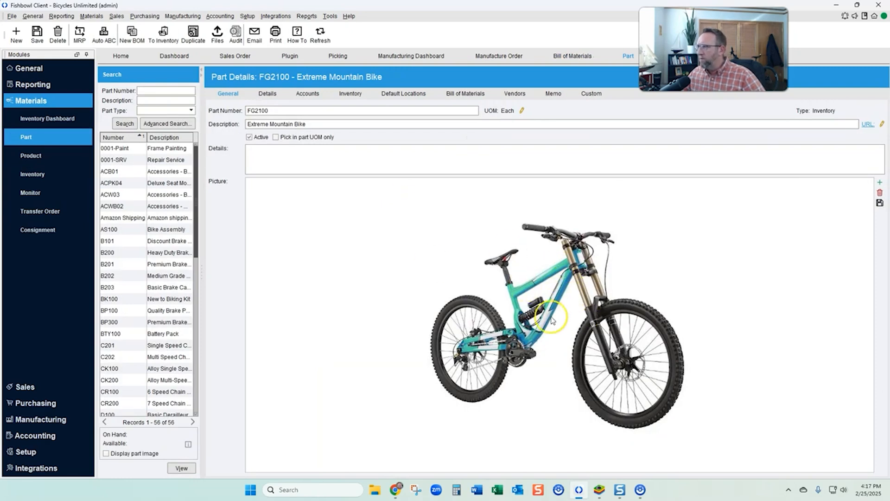
left_click(268, 94)
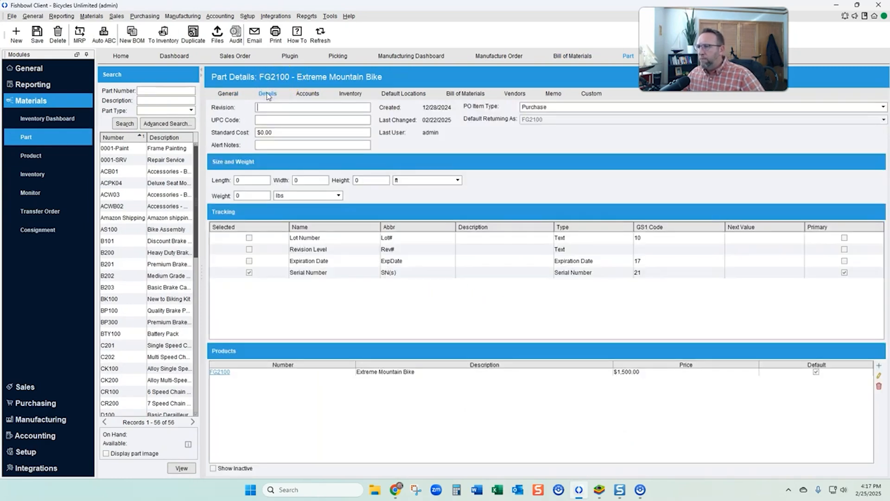
left_click(350, 94)
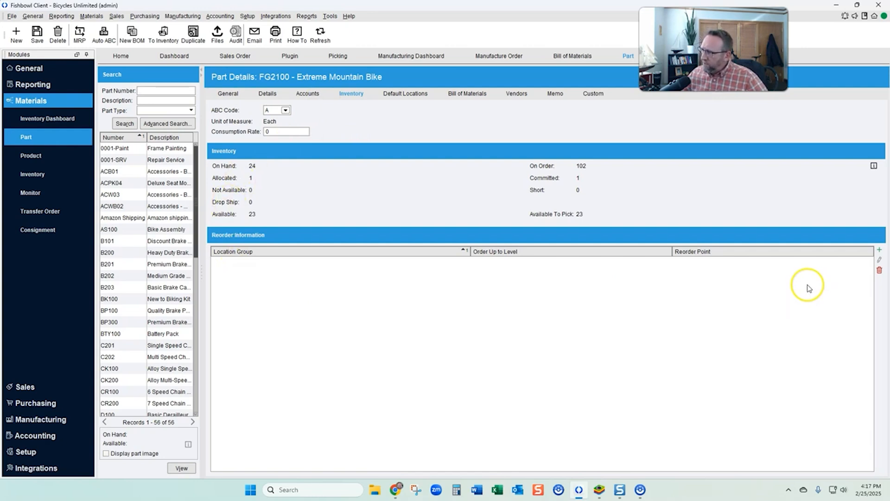
left_click(491, 272)
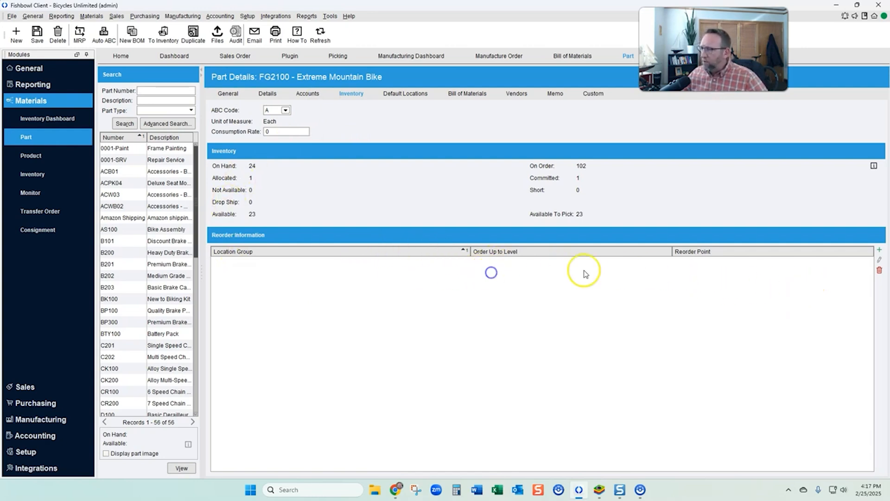
- Add a reorder level to the FG2100 part with an order up to level of 50 and a reorder point of 20
left_click(880, 250)
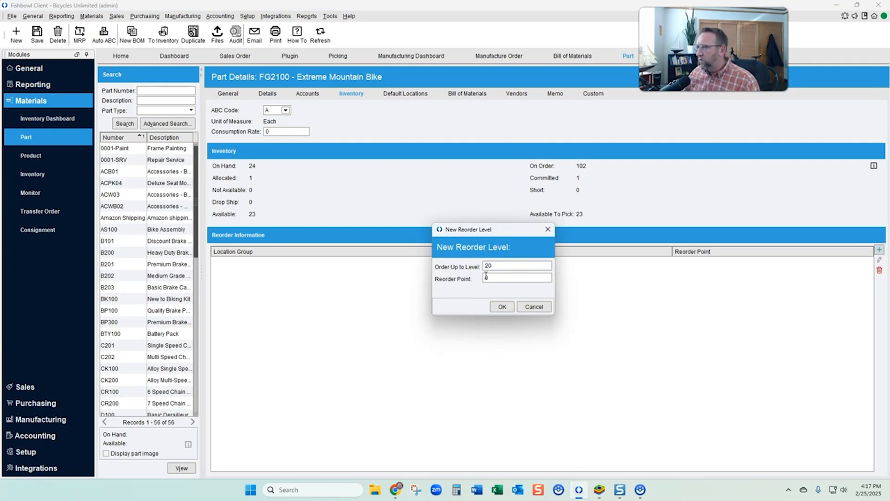
left_click(501, 267)
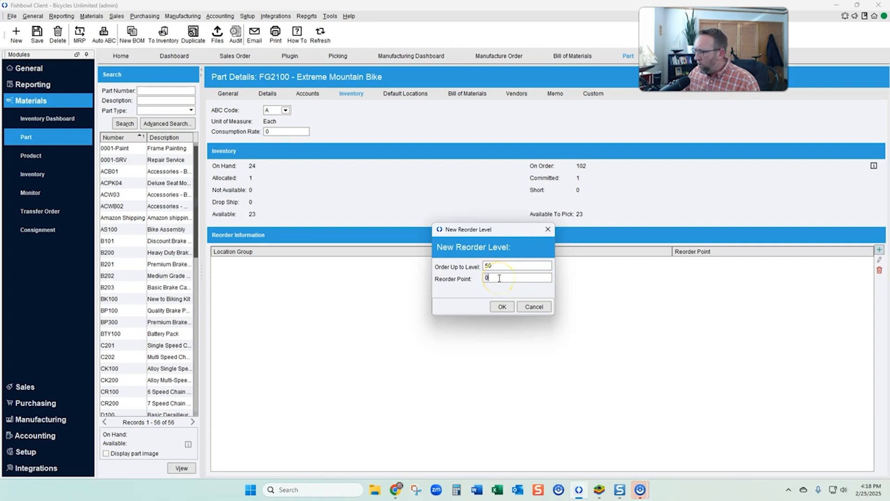
left_click(502, 309)
left_click(489, 277)
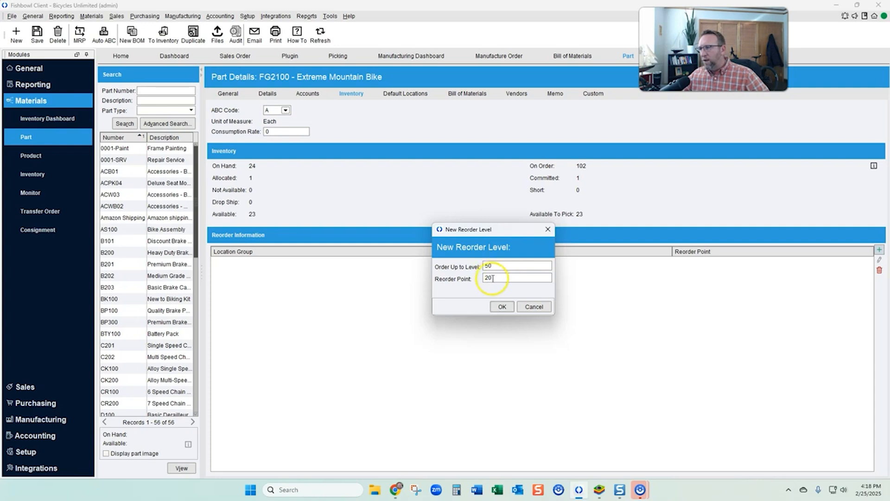
left_click(501, 308)
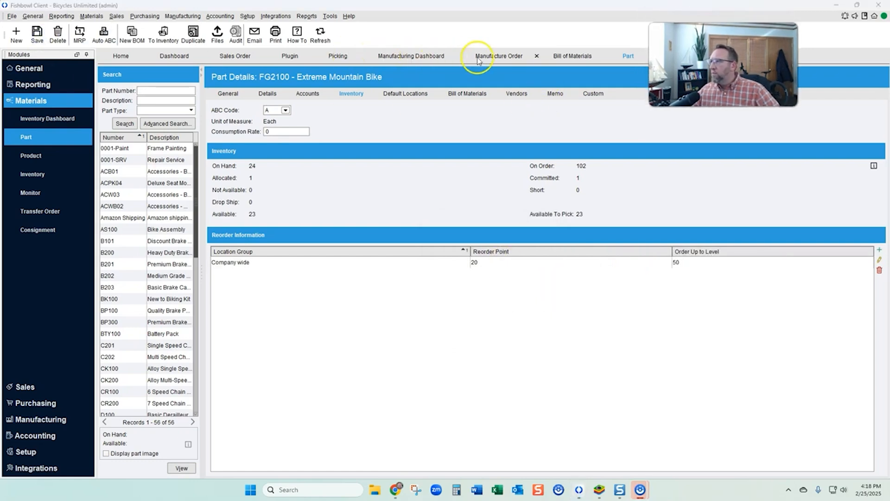
- Return to the Manufacture Order module and start the Auto Manufacture Wizard
left_click(496, 56)
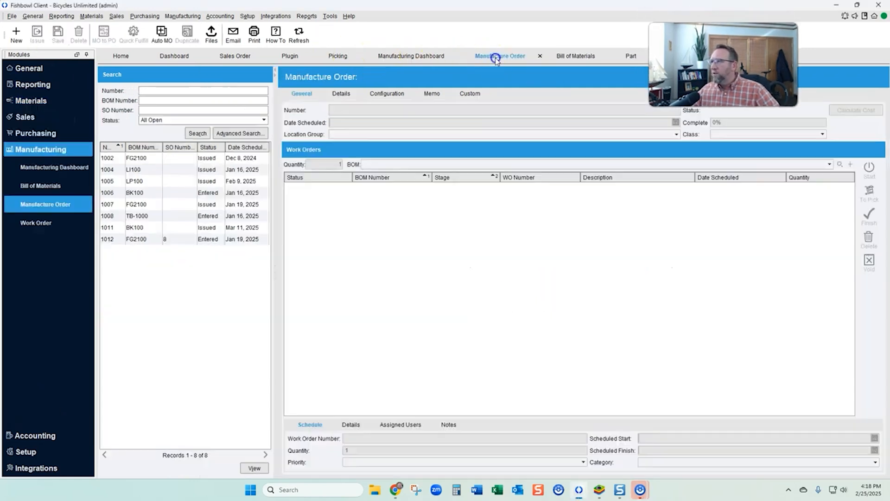
left_click(162, 35)
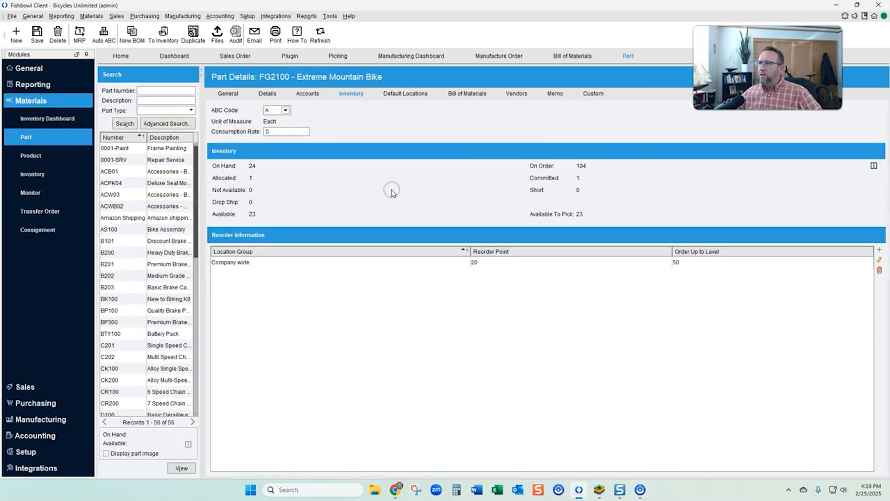
- Set the FG2100 part's company-wide reorder point to 150 and its order up to level to 250, and save the part
left_click(514, 263)
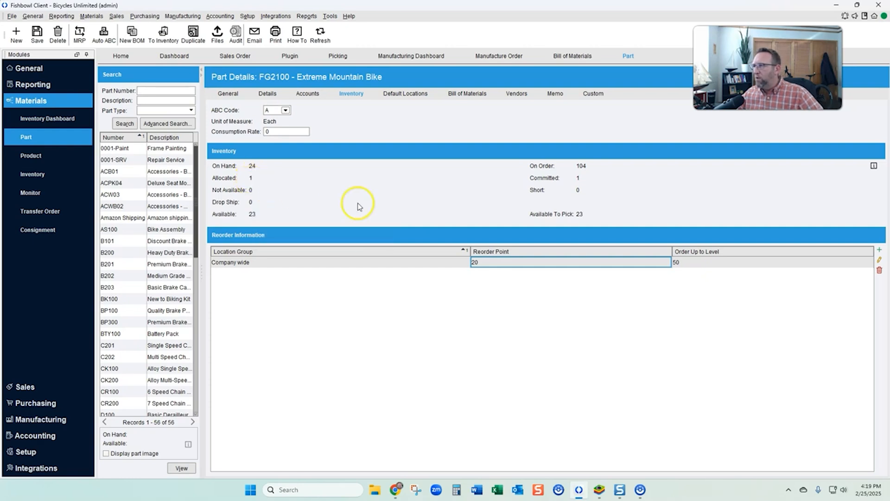
mouse_move(582, 170)
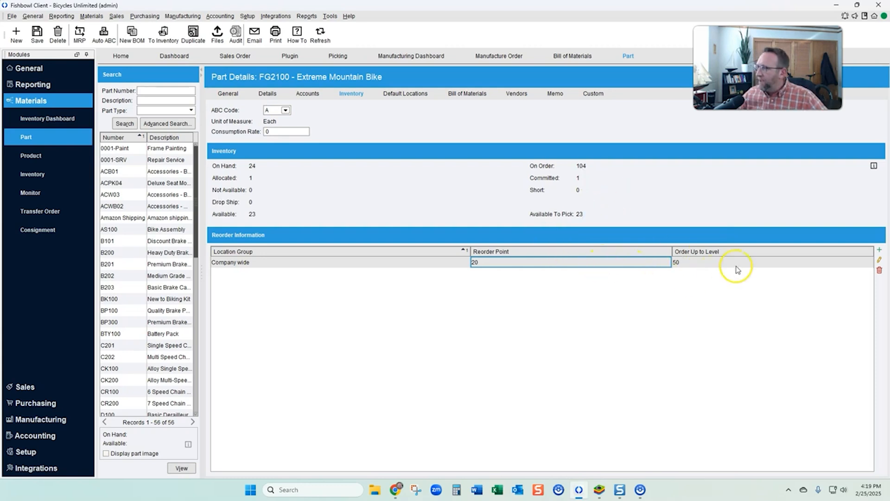
left_click(879, 251)
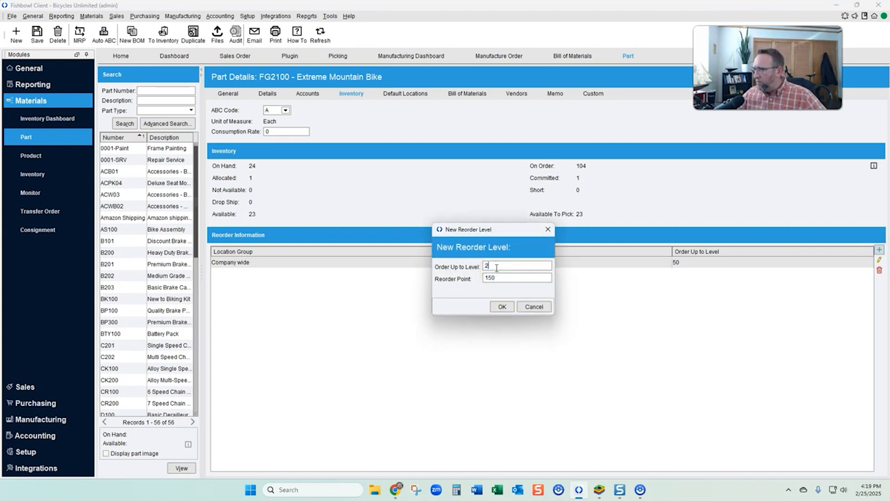
left_click(501, 305)
left_click(37, 37)
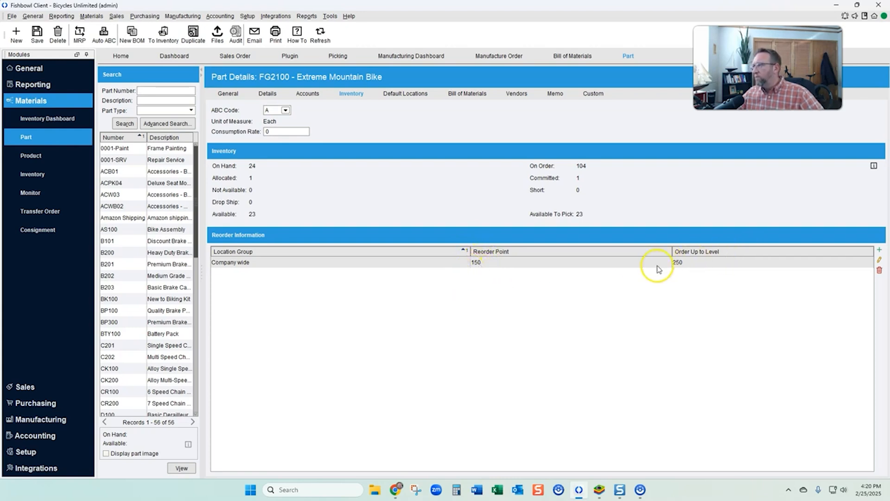
- Run the Auto Manufacture Wizard with the default filters and create the proposed manufacture order for FG2100
left_click(501, 57)
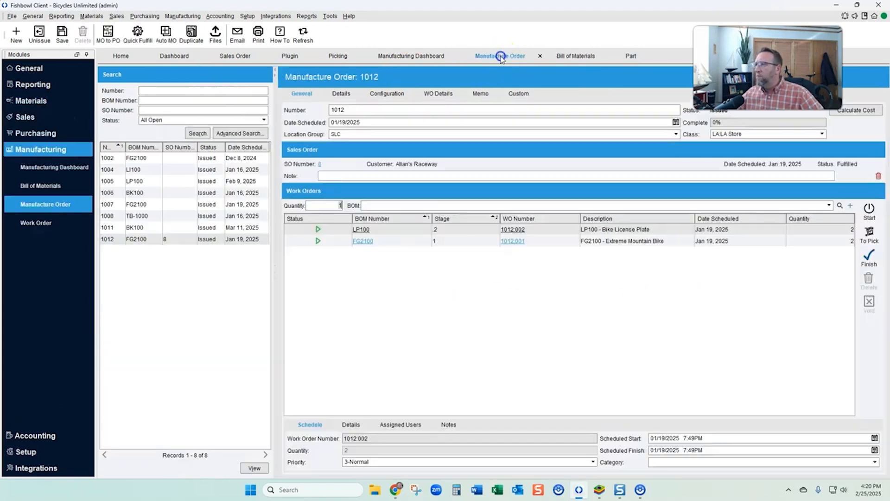
left_click(167, 37)
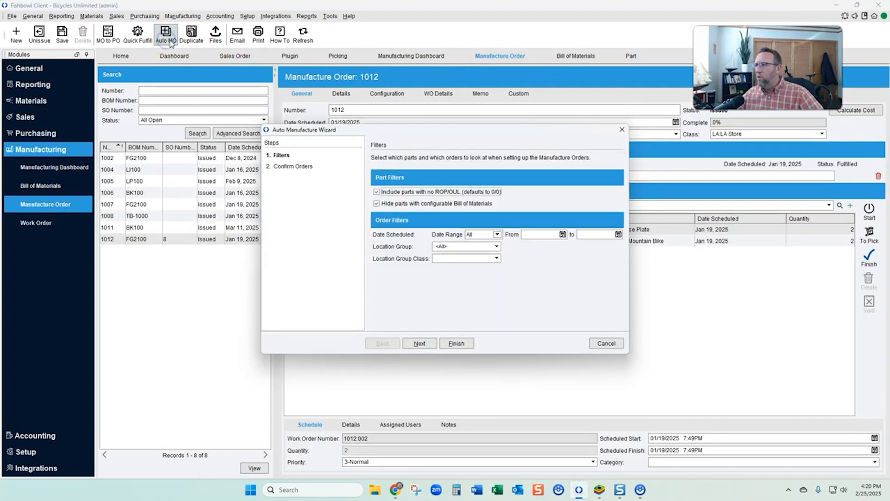
left_click(417, 344)
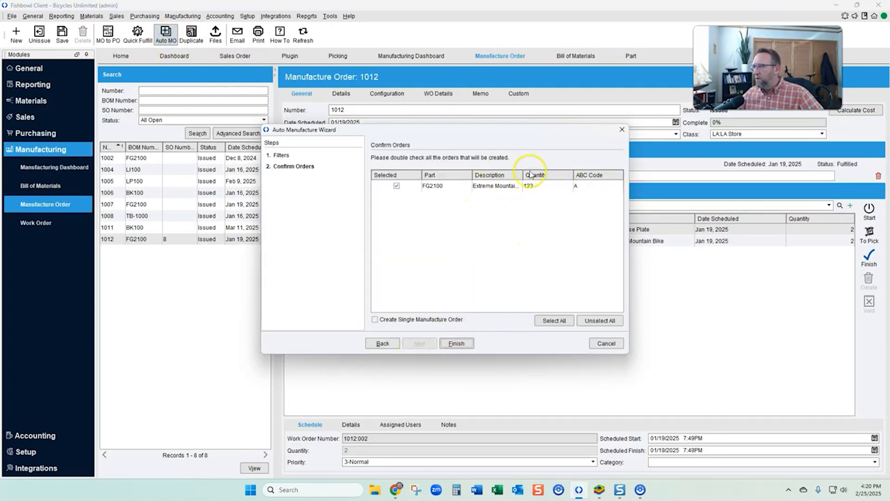
left_click(456, 344)
left_click(457, 348)
- Open the newly created FG2100 manufacture order, set its scheduled date to 03/06/2025 and issue it
left_click(142, 251)
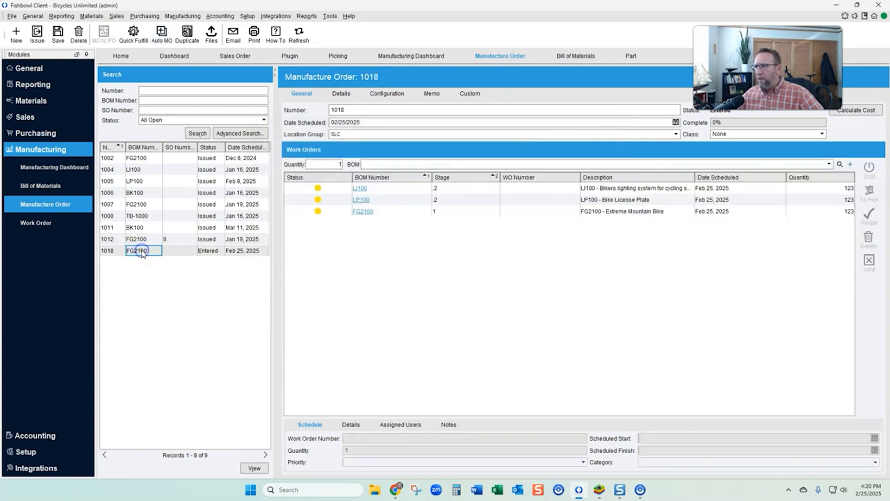
left_click(312, 267)
left_click(543, 243)
left_click(36, 36)
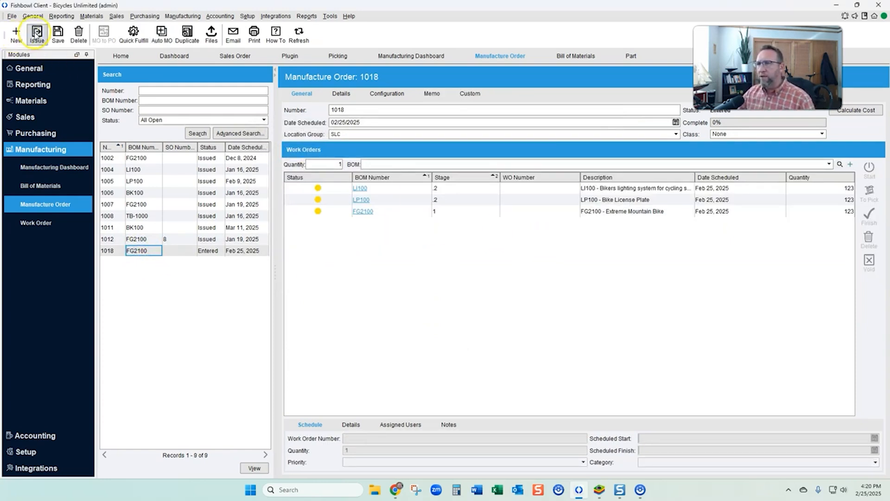
left_click(675, 122)
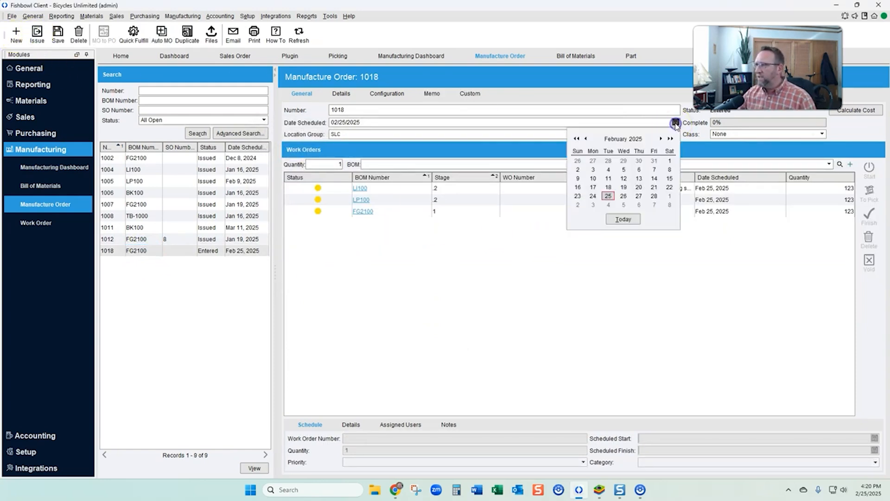
left_click(649, 210)
left_click(416, 256)
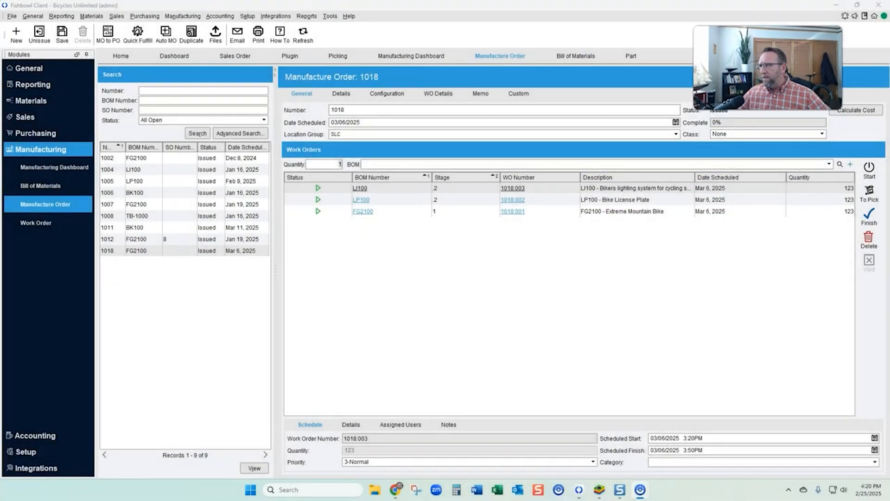
- Open the details of the FG2100 bill of materials and look through the available categories
left_click(575, 55)
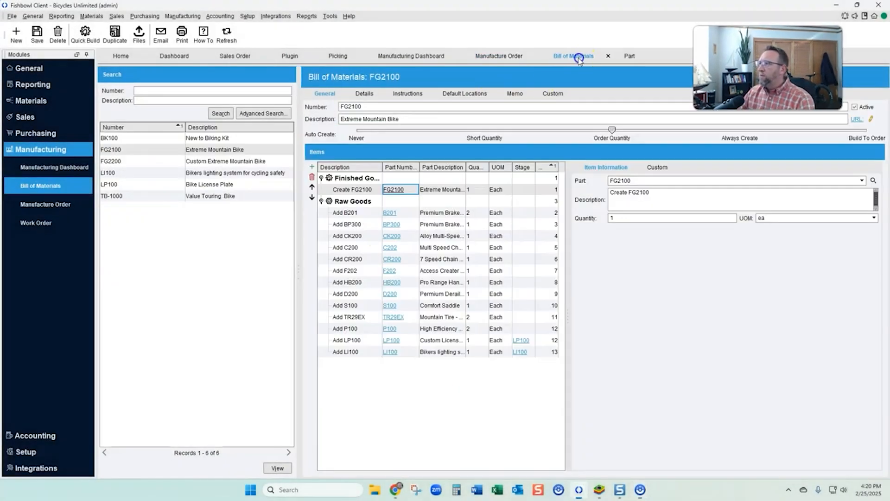
left_click(364, 94)
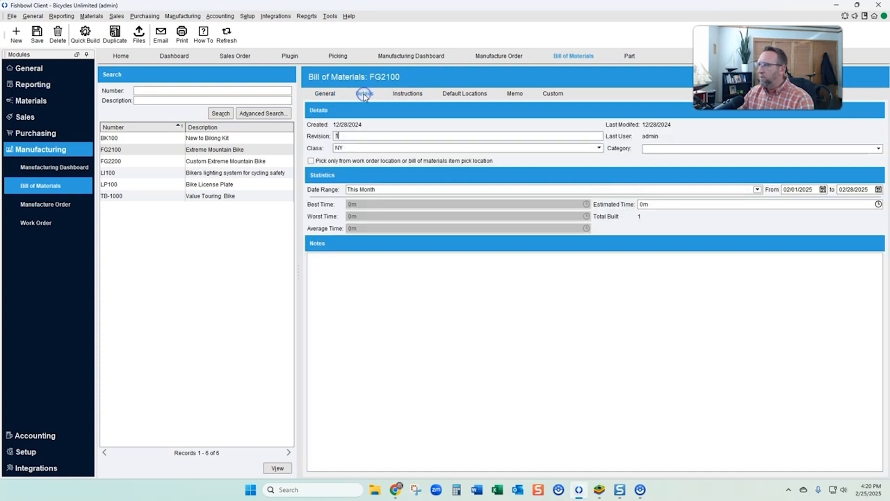
left_click(652, 147)
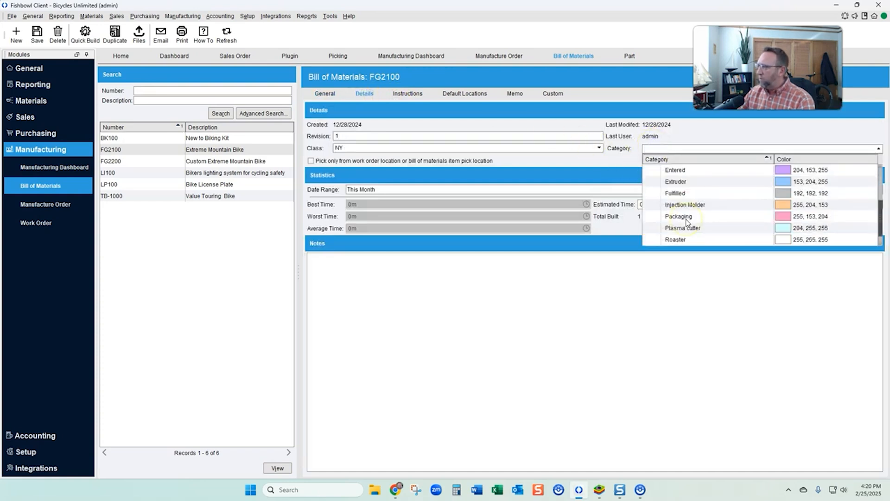
scroll(687, 222, "down", 1)
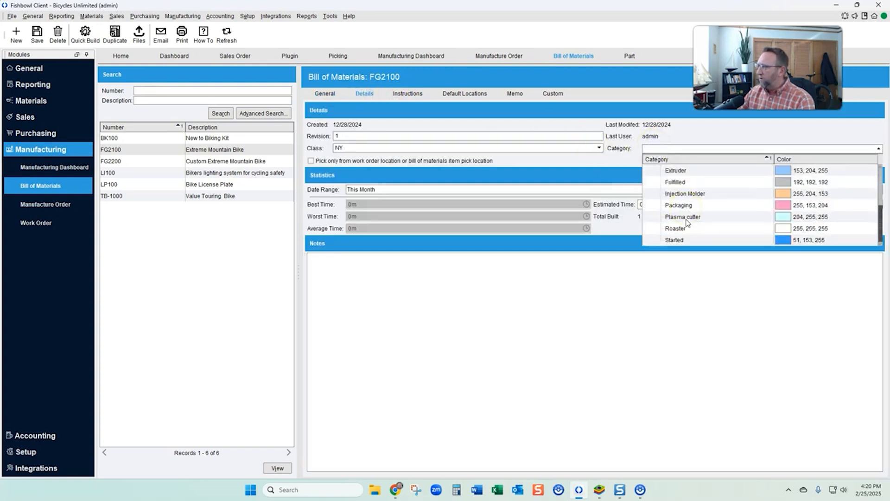
- Open the Calendar's categories, widen their list, and add an Assembly category under WO with display enabled and the colour 255, 0, 0
left_click(61, 16)
left_click(37, 56)
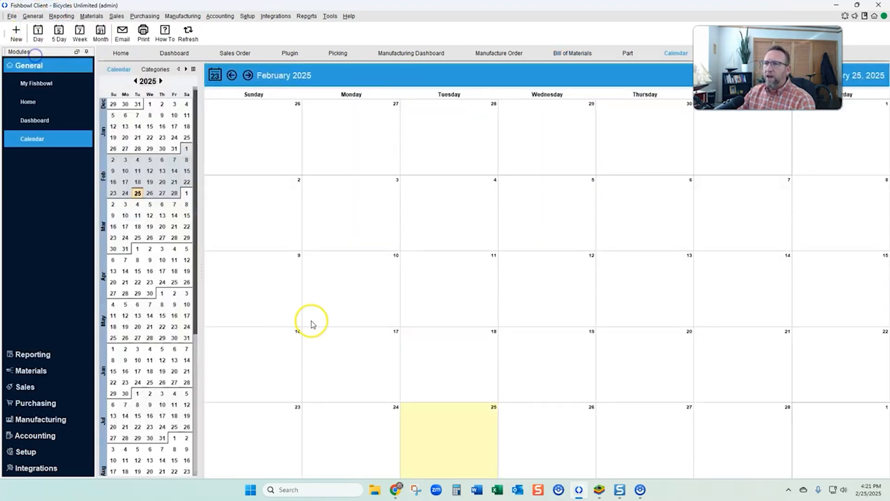
left_click(152, 69)
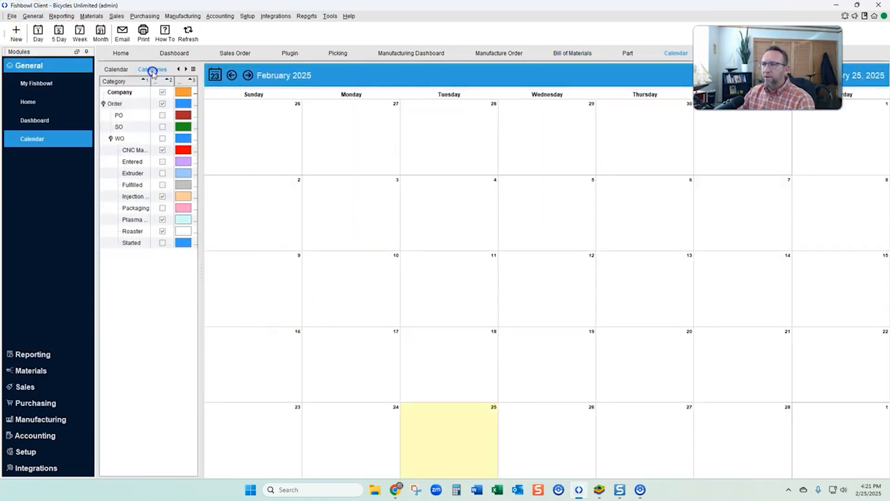
left_click(199, 229)
left_click(125, 207)
key("BackSpace")
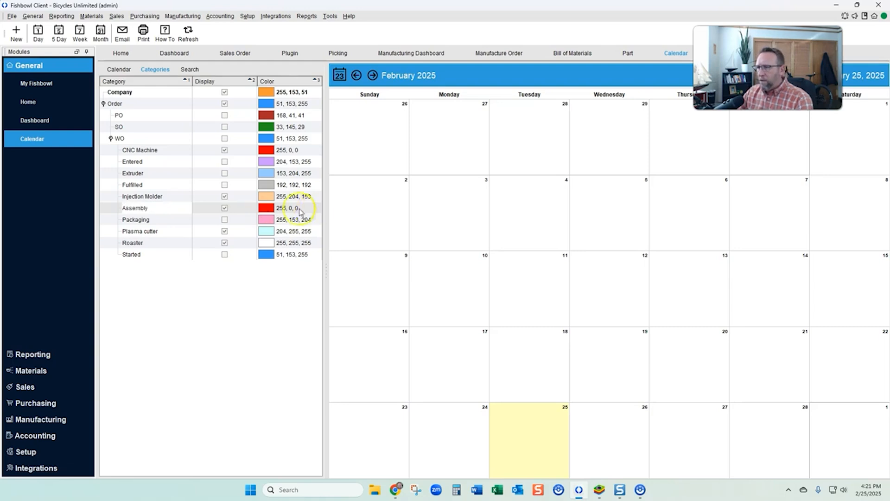
left_click(285, 208)
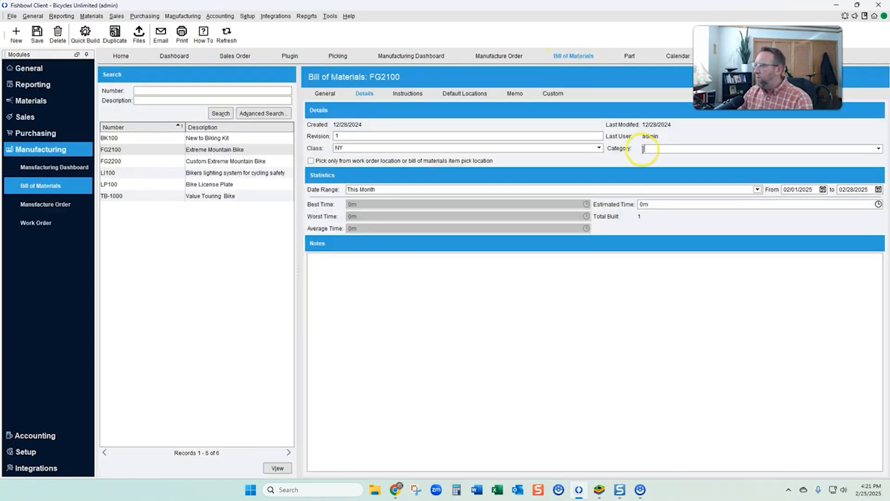
- Set the category of the FG2100 bill of materials to Assembly
left_click(646, 149)
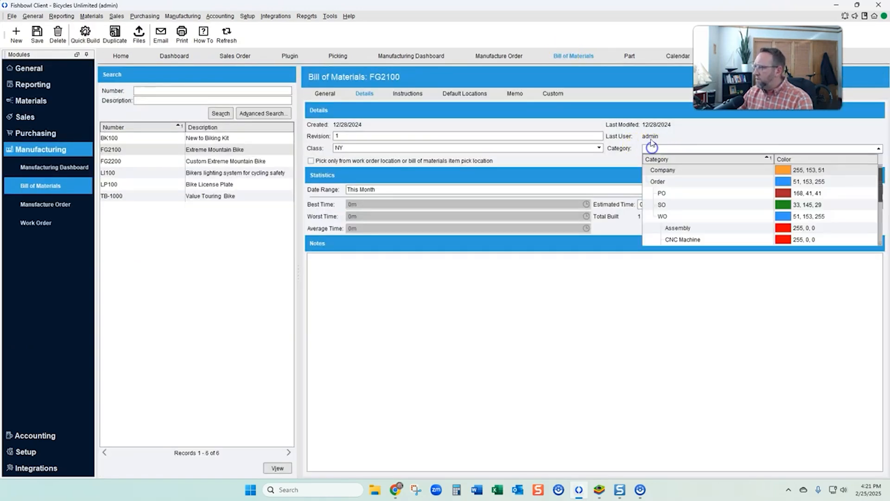
left_click(686, 227)
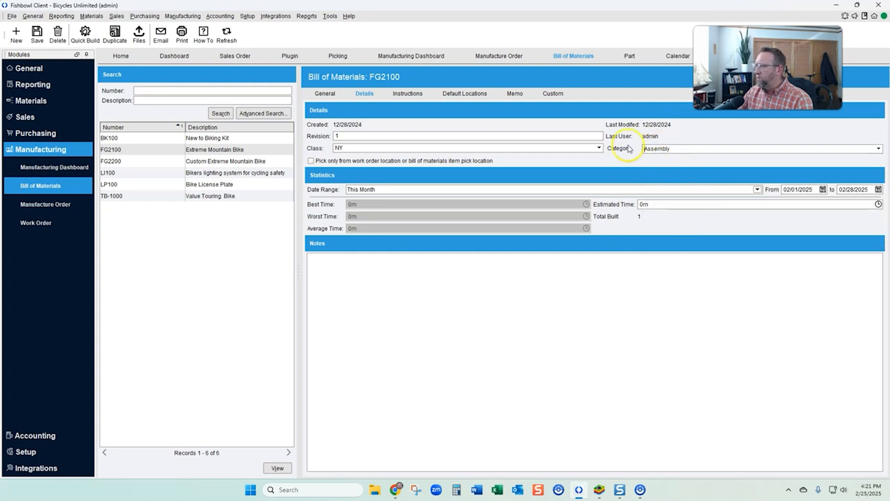
- Set the estimated time of the FG2100 bill of materials to 4 hours and save it
left_click(795, 205)
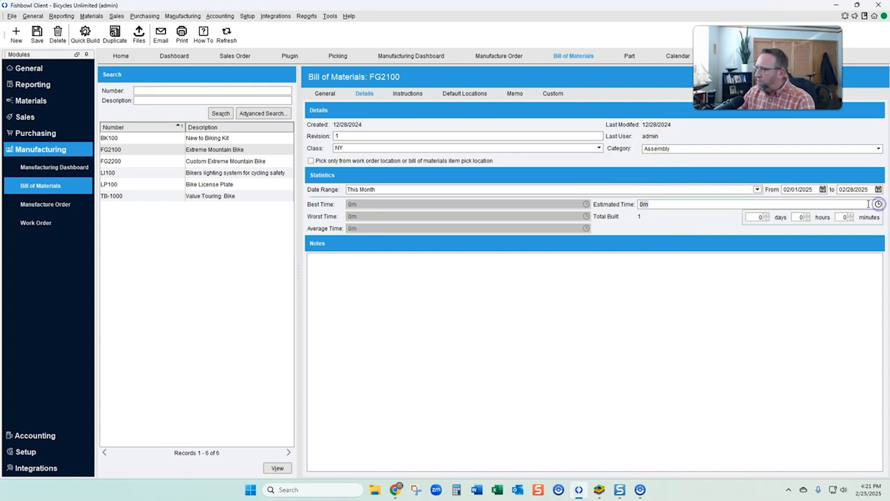
left_click(808, 215)
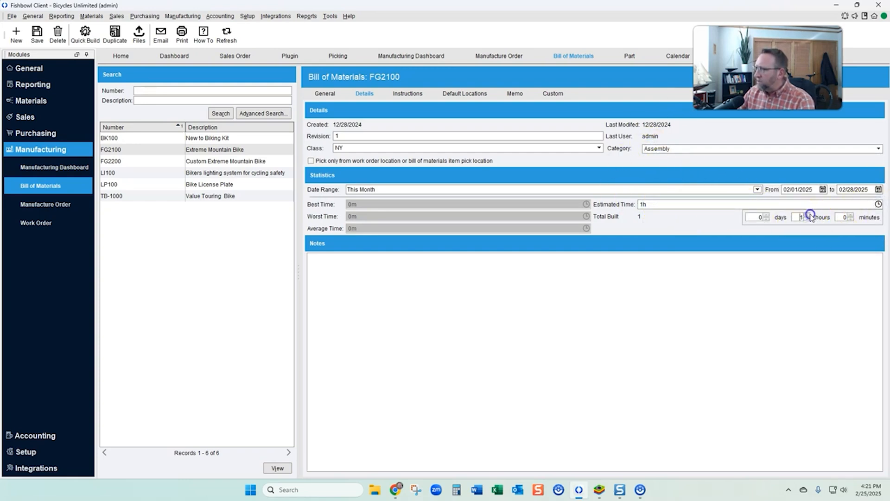
left_click(810, 215)
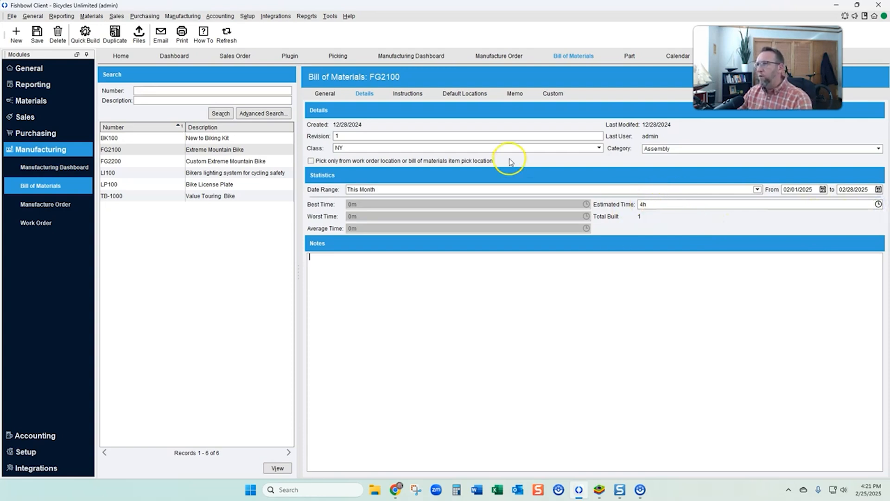
key("ctrl+s")
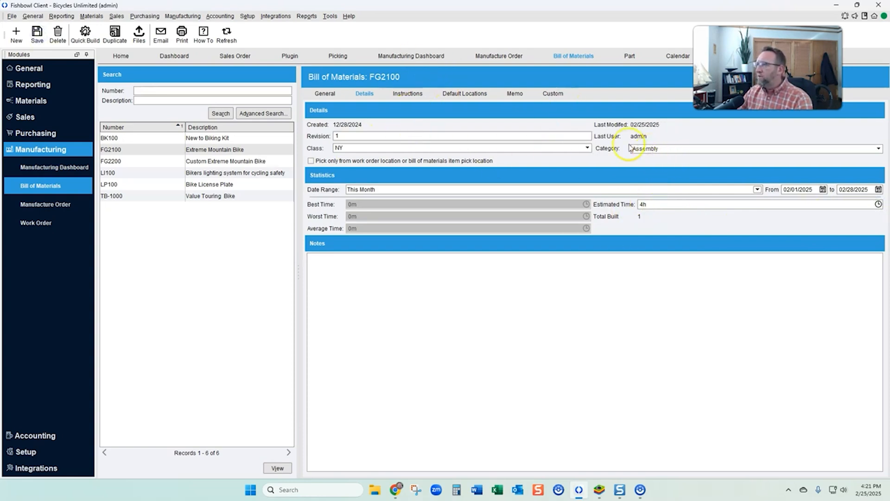
- Open the location setup and widen the list of locations
left_click(247, 16)
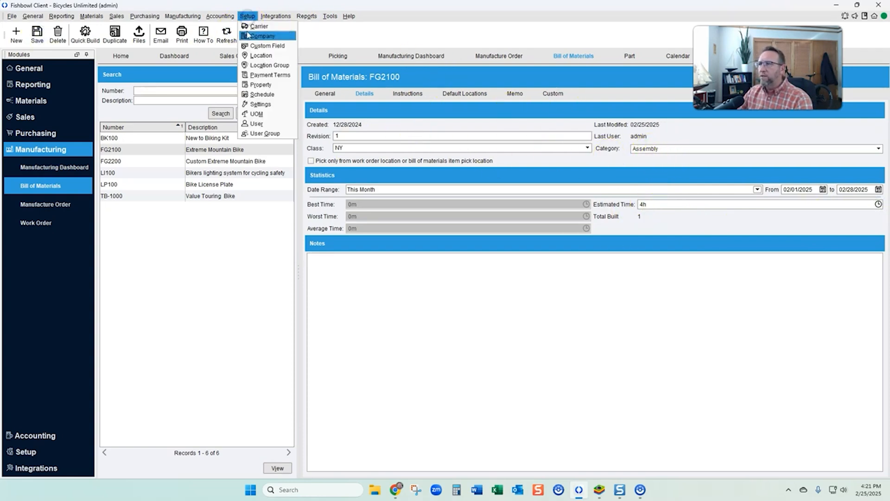
left_click(257, 56)
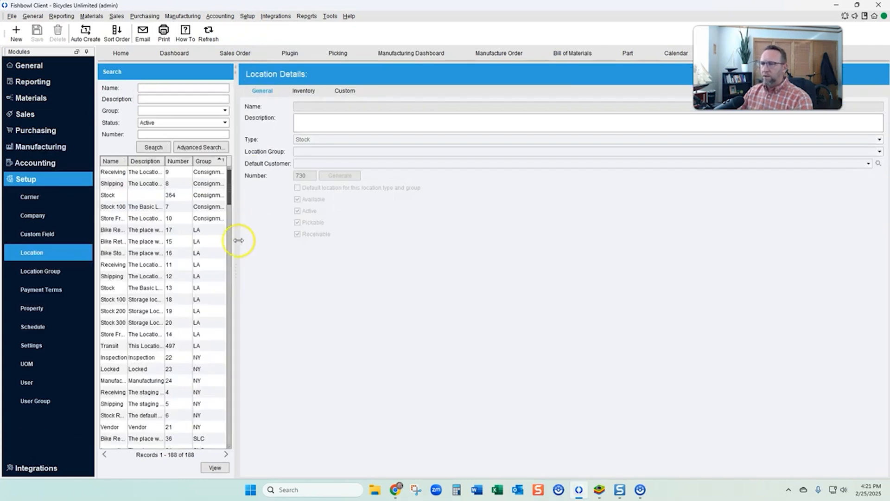
left_click_drag(236, 252, 329, 252)
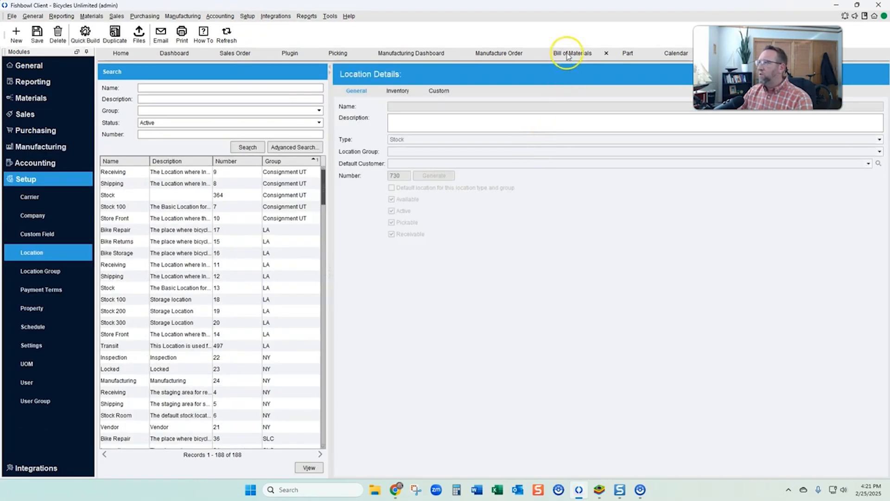
- Open the default locations of the FG2100 bill of materials and try entering "ass" as the SLC location
left_click(573, 53)
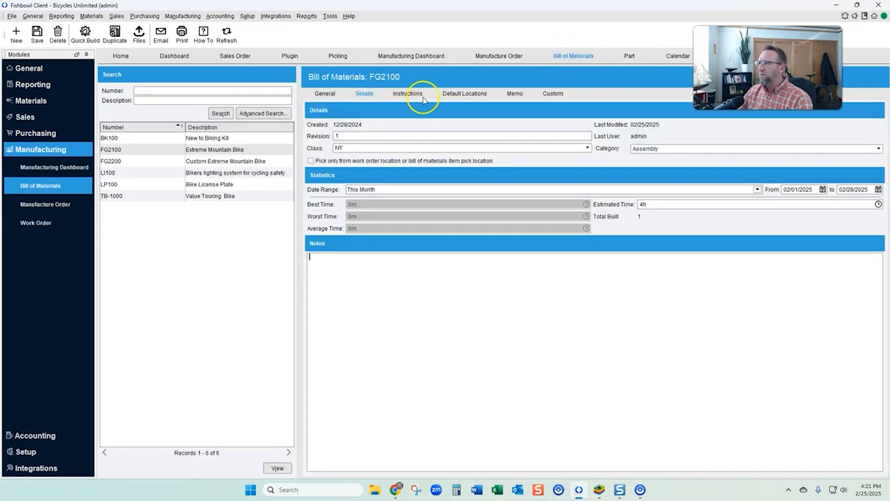
left_click(461, 95)
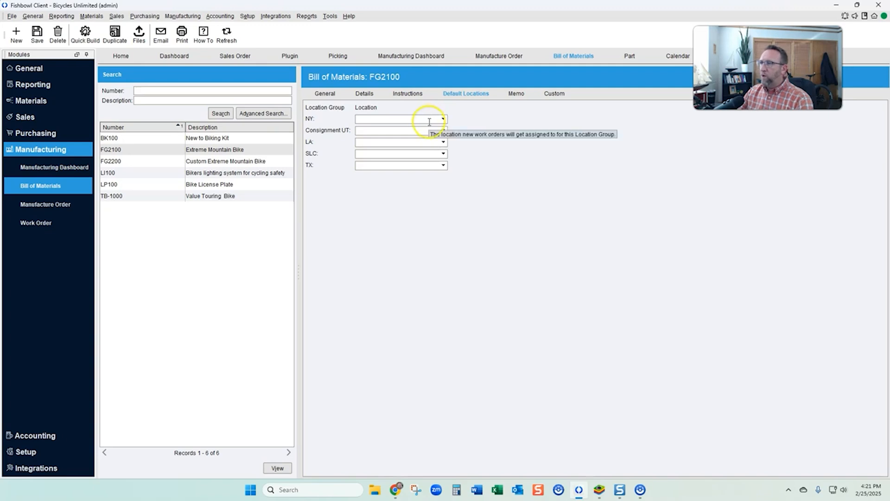
left_click(433, 153)
type("ass")
left_click(493, 150)
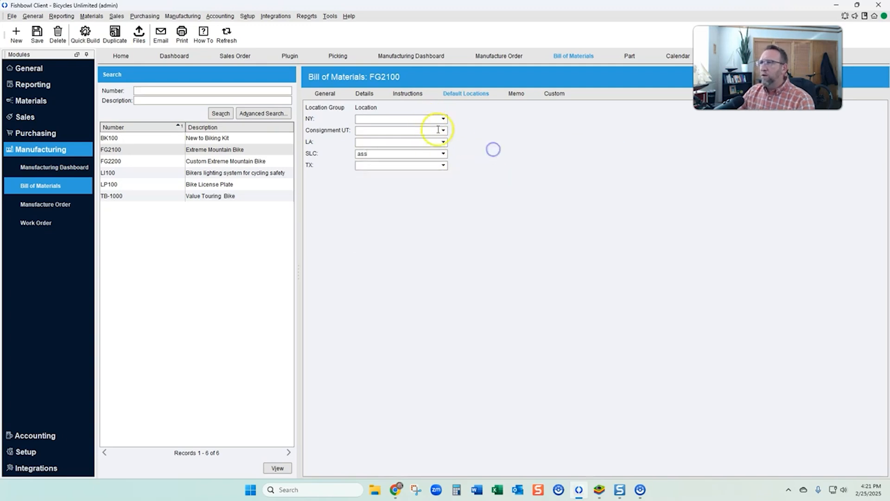
- Return to the location list, open the wizard for automatically creating location names and cancel it
left_click(247, 16)
left_click(254, 56)
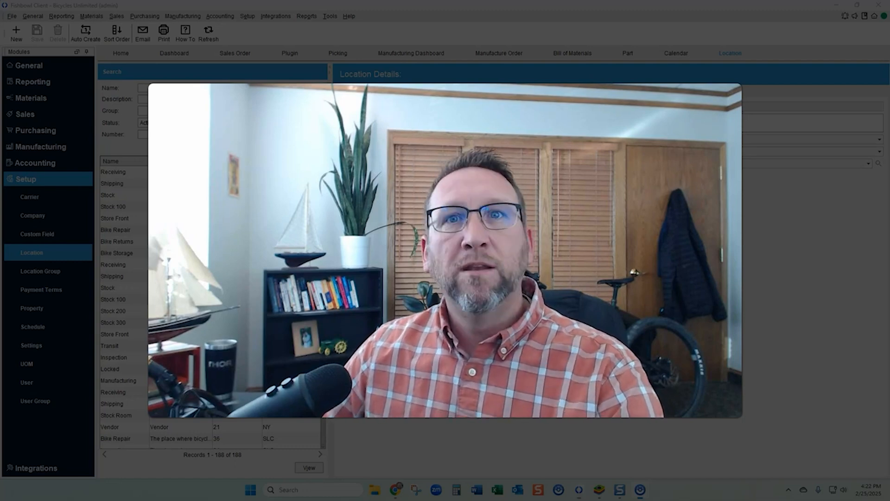
scroll(214, 260, "down", 6)
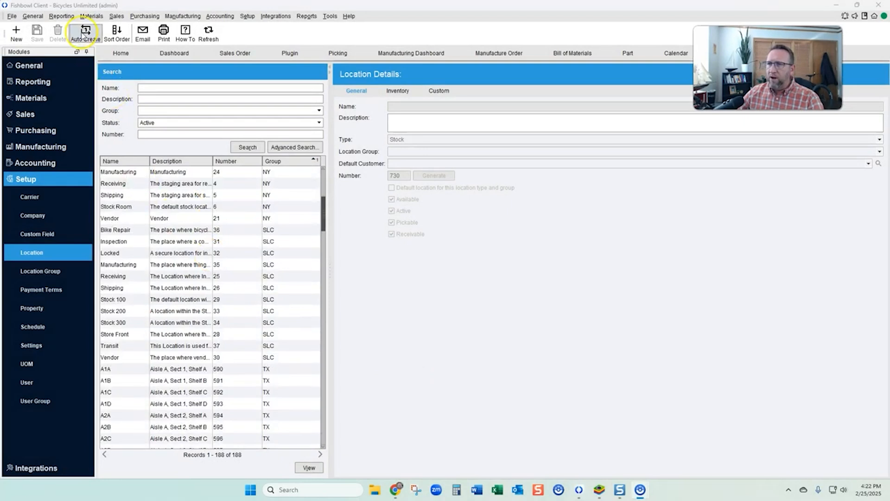
left_click(82, 33)
left_click(583, 334)
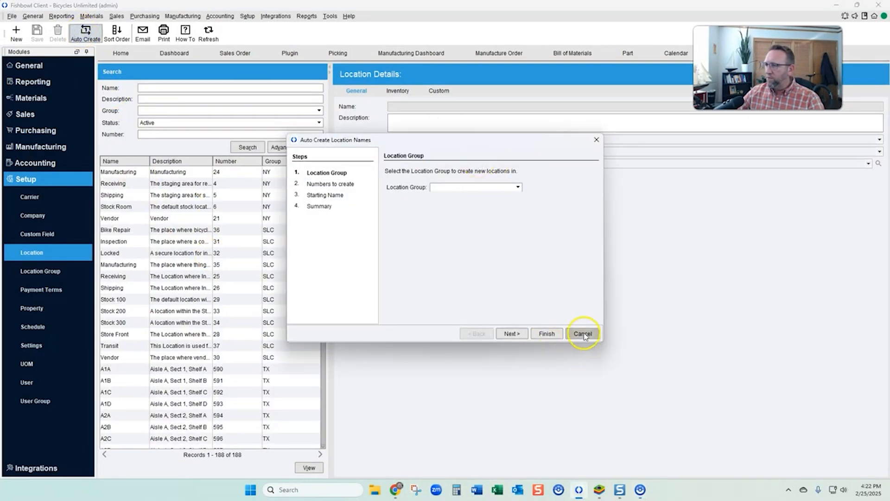
- Look through the aisle, section and shelf locations in the TX group and view the details of location B4B
scroll(179, 293, "down", 13)
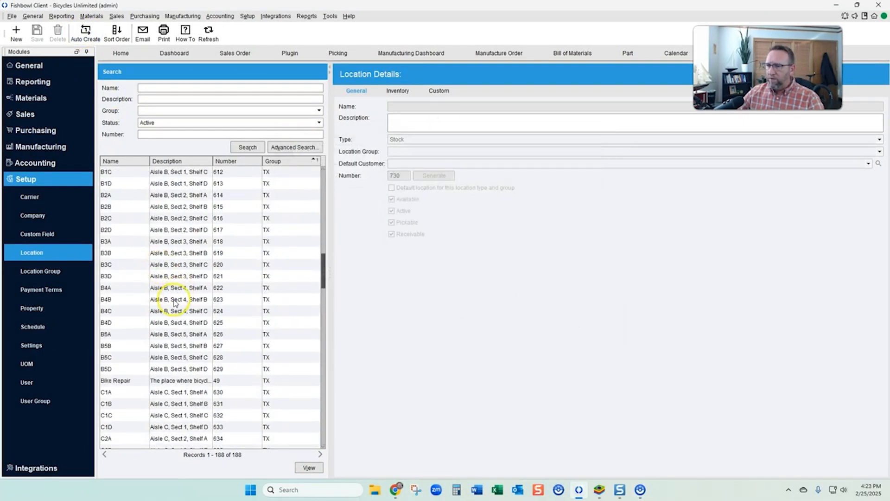
left_click(175, 301)
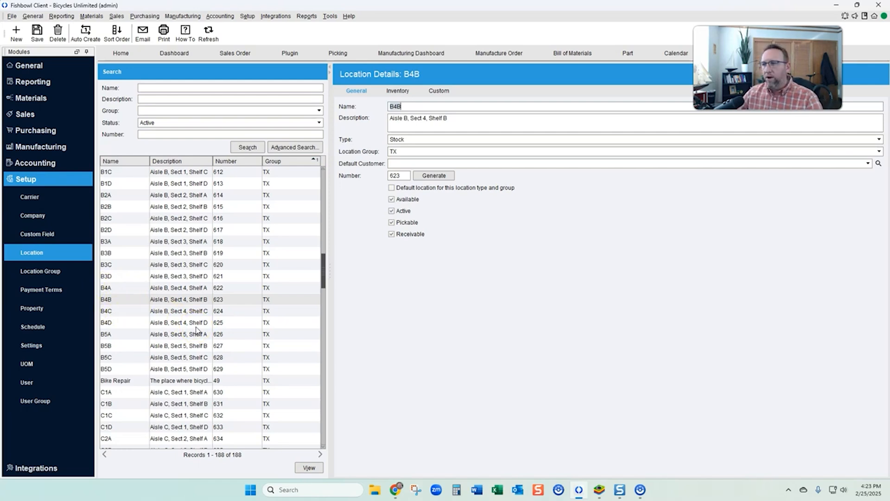
scroll(179, 307, "down", 6)
scroll(184, 307, "up", 4)
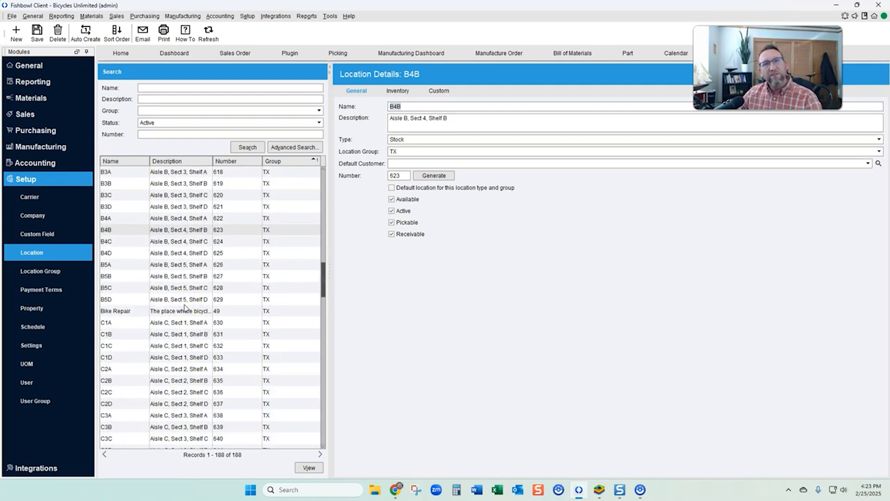
scroll(225, 293, "up", 20)
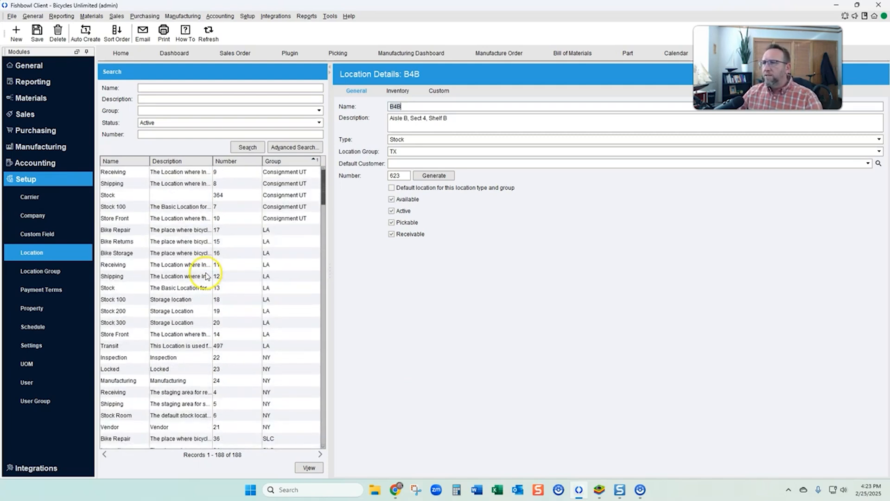
- Create a location named Assembly in the SLC location group and save it
left_click(16, 32)
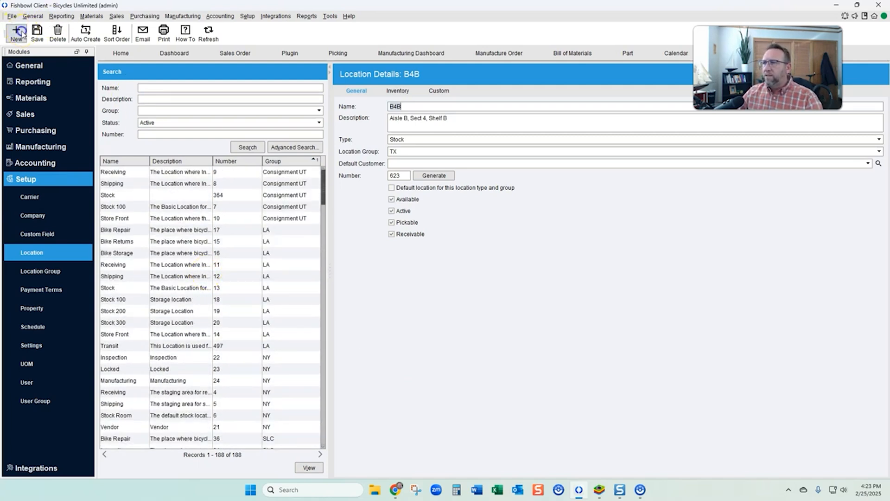
left_click(415, 104)
type("Assembly")
left_click(419, 151)
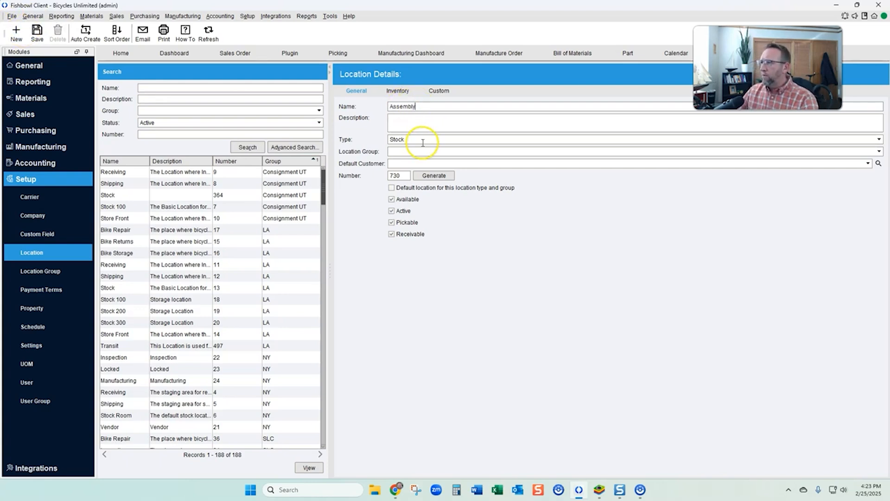
left_click(395, 207)
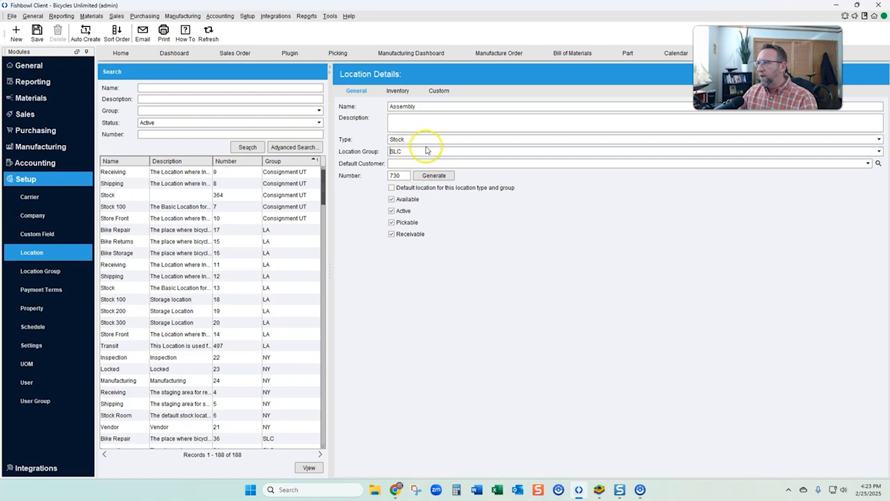
left_click(37, 31)
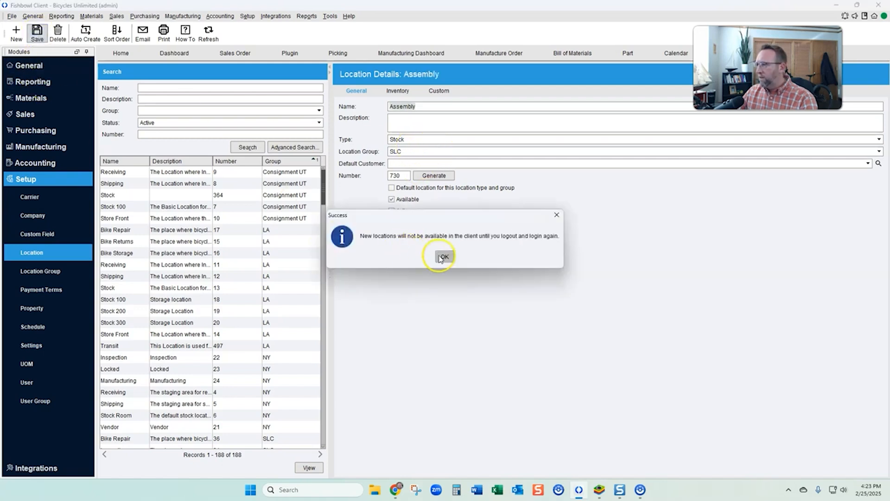
left_click(445, 257)
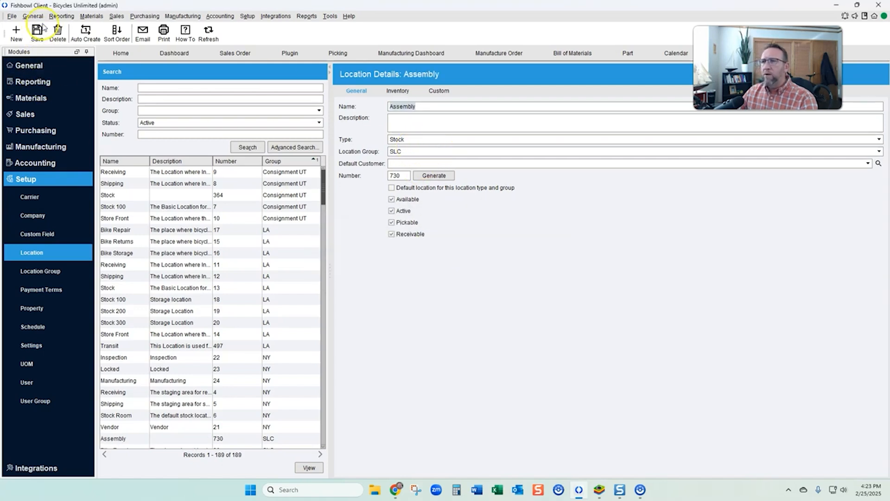
- Log out and log back in so the new location can be used
left_click(11, 16)
left_click(19, 37)
left_click(451, 252)
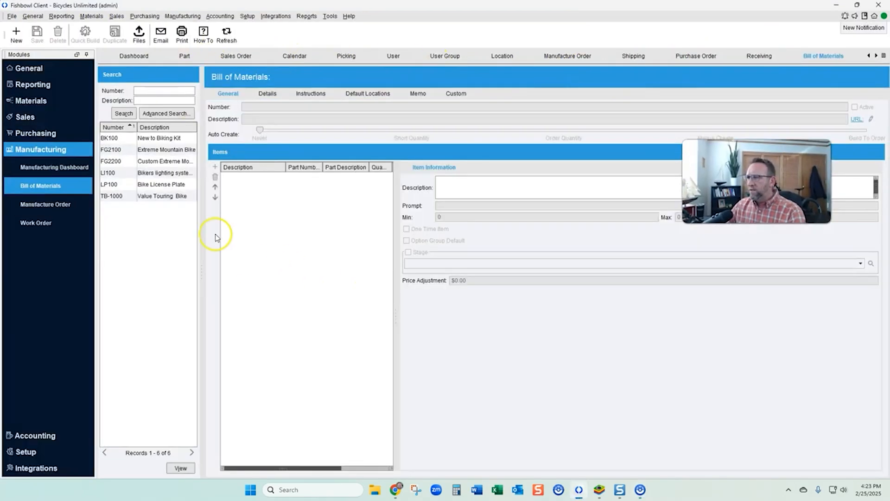
- Set the default SLC location of the TB-1000 bill of materials to SLC-Assembly and save it
left_click(150, 197)
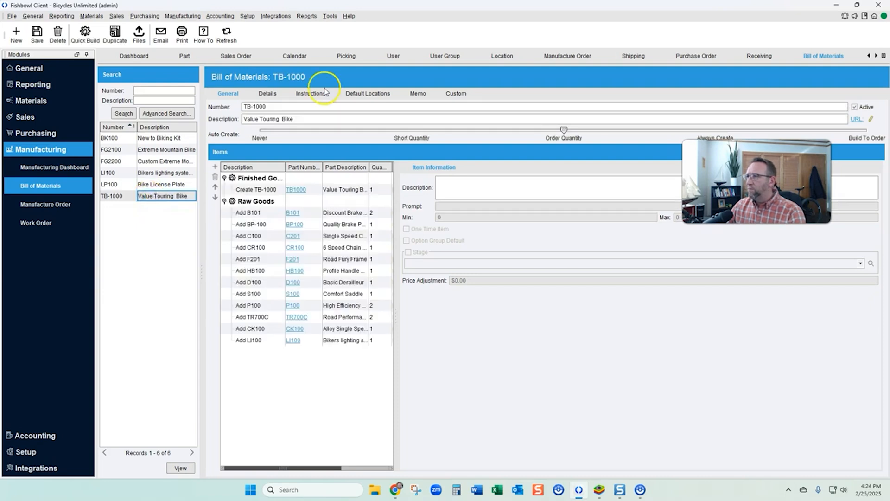
left_click(368, 94)
left_click(286, 155)
left_click(279, 175)
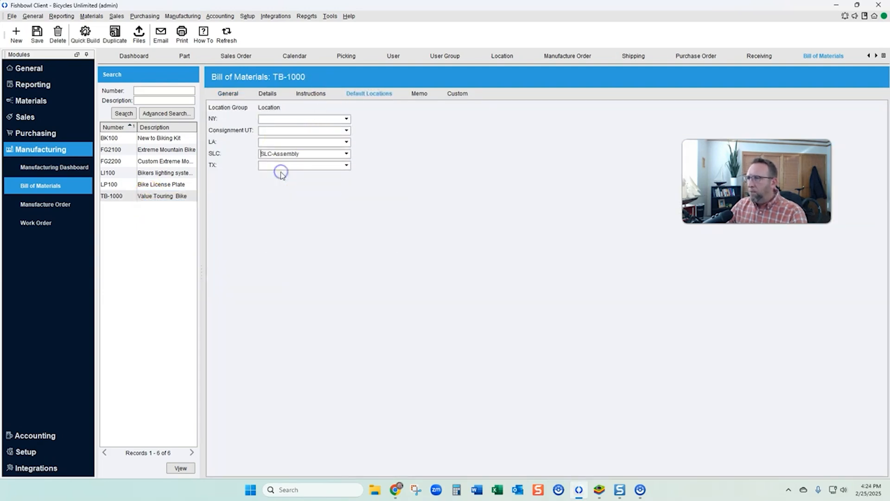
left_click(37, 33)
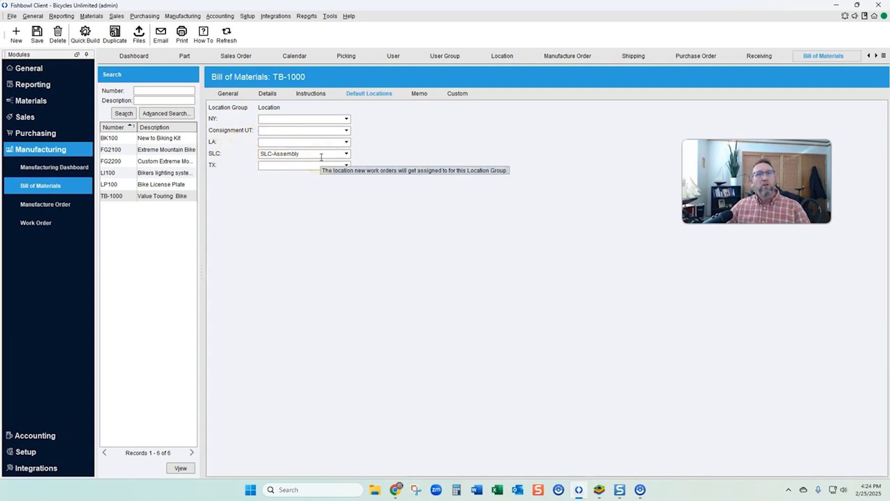
- Open the company's addresses and review those assigned to the Consignment UT, TX, NY and LA location groups
left_click(247, 17)
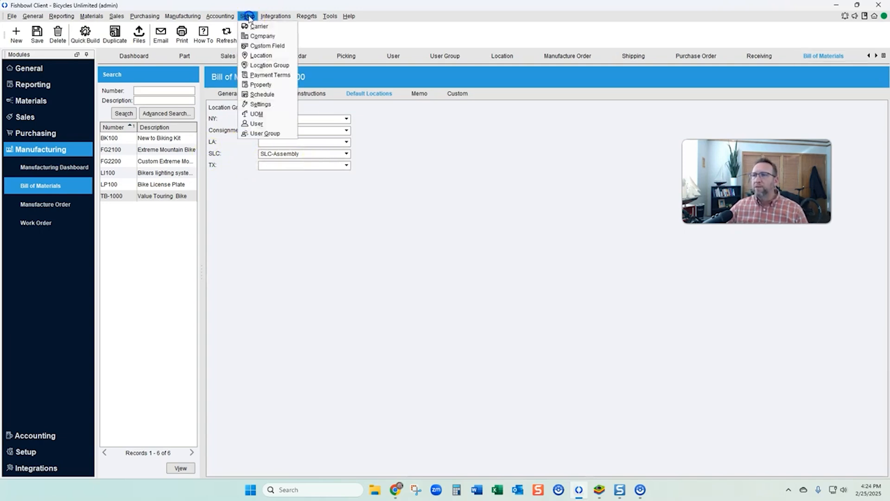
left_click(262, 36)
left_click(211, 94)
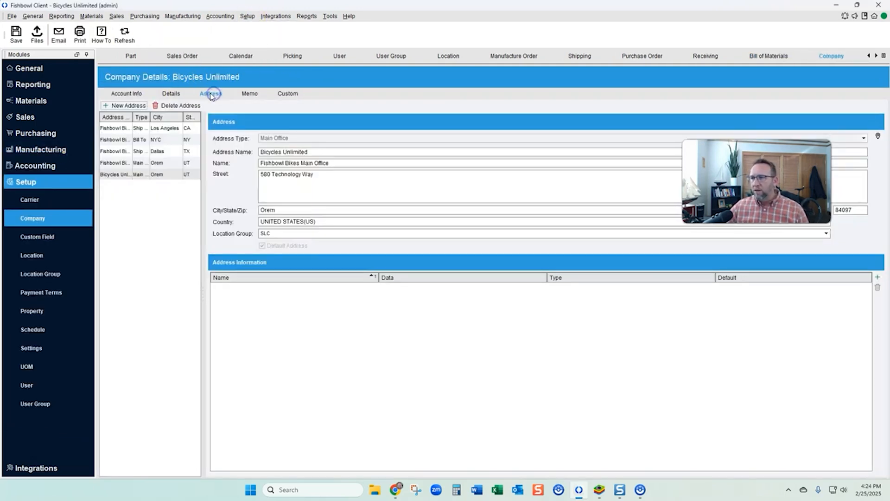
left_click(163, 163)
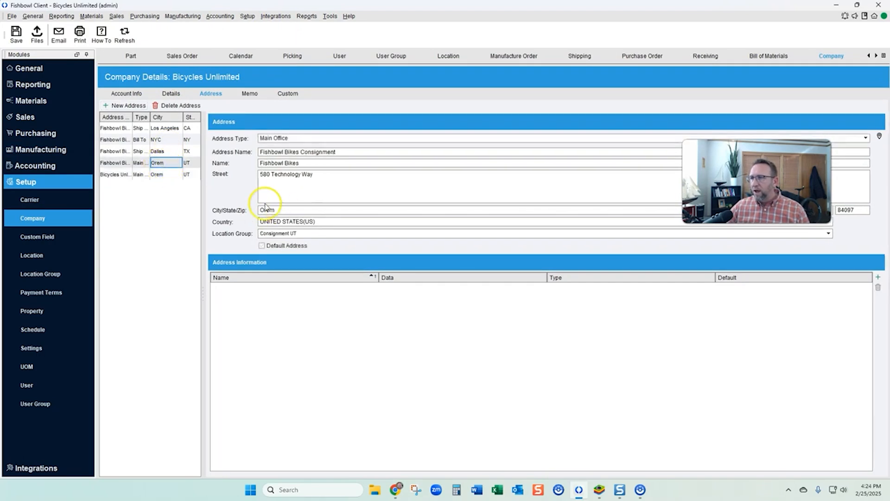
left_click(161, 152)
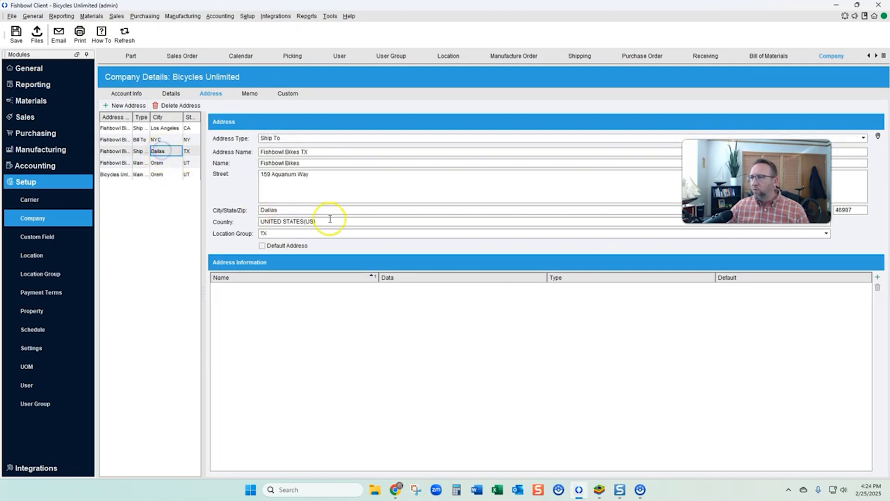
left_click(164, 139)
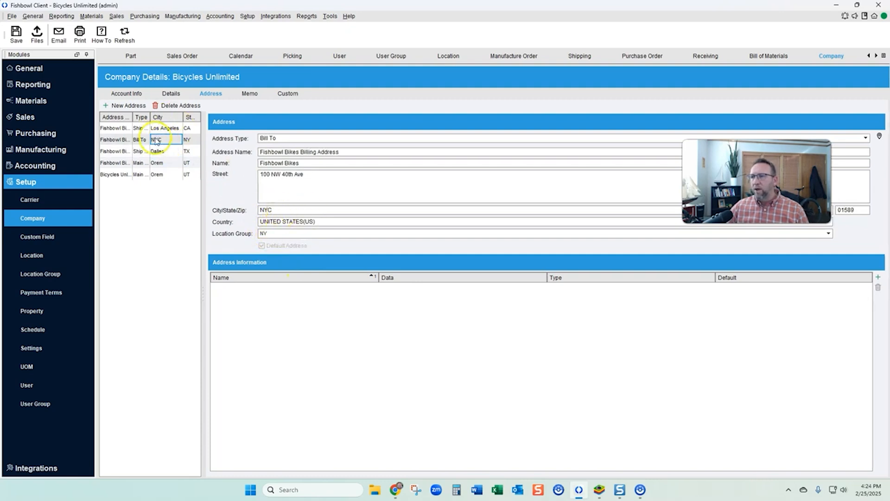
left_click(162, 128)
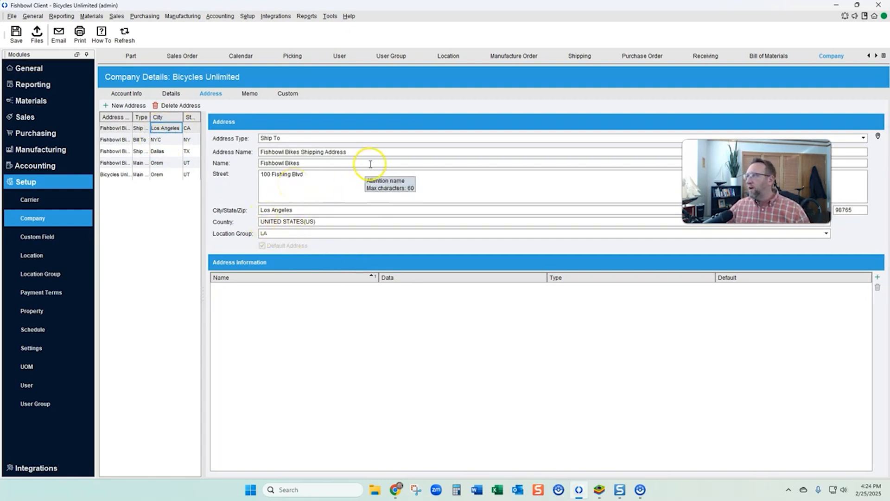
- Open the transfer orders and widen their list to show the status of each order
left_click(91, 15)
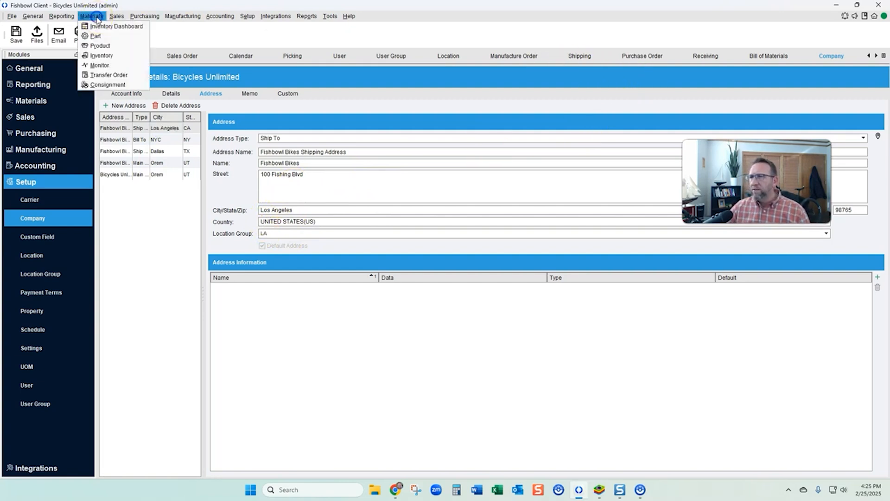
left_click(103, 76)
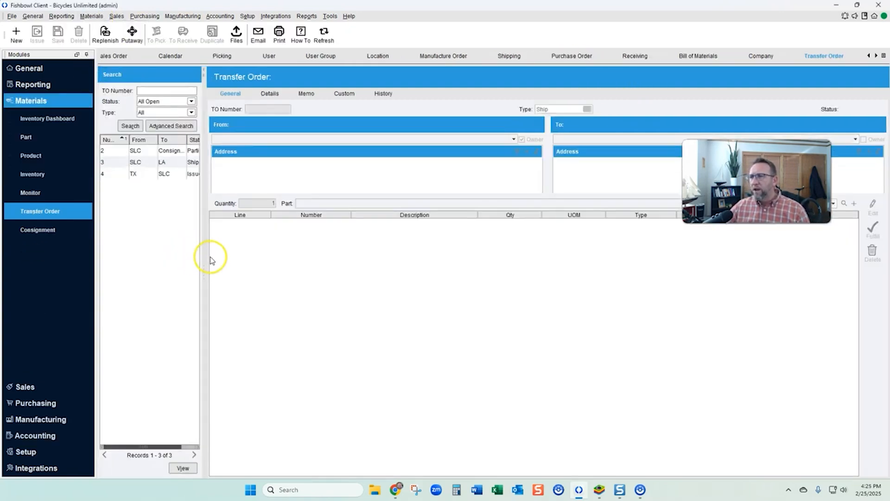
left_click_drag(203, 263, 246, 264)
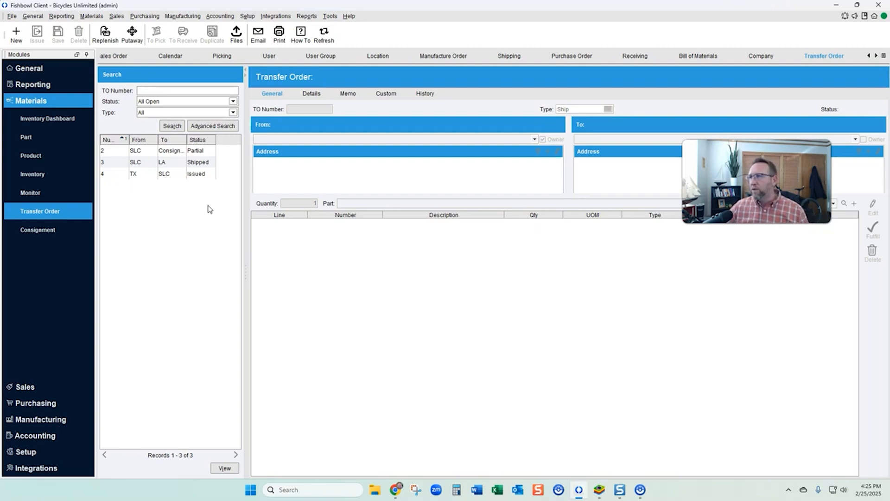
- Set the category of the TB-1000 bill of materials to Assembly and check its default locations
left_click(686, 56)
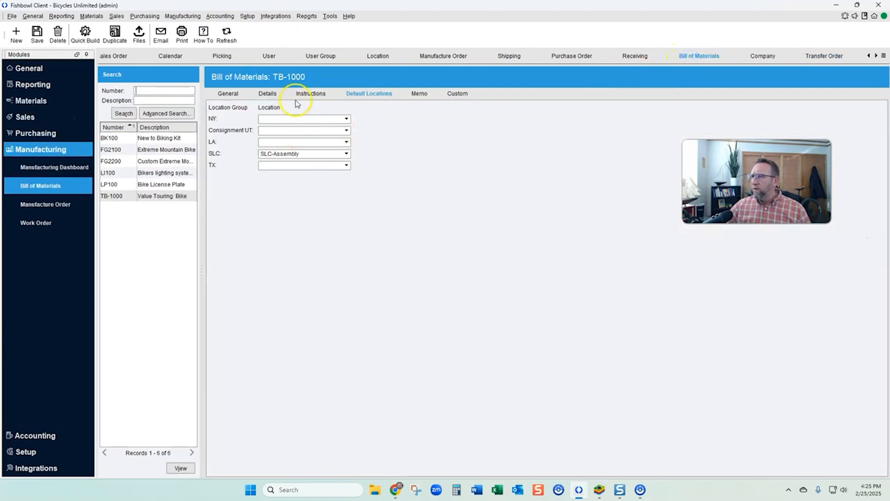
left_click(268, 94)
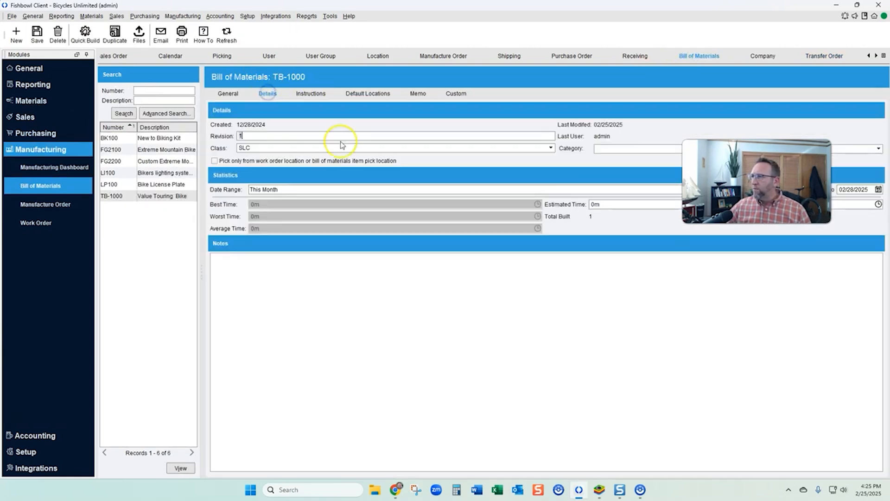
left_click(635, 147)
left_click(629, 229)
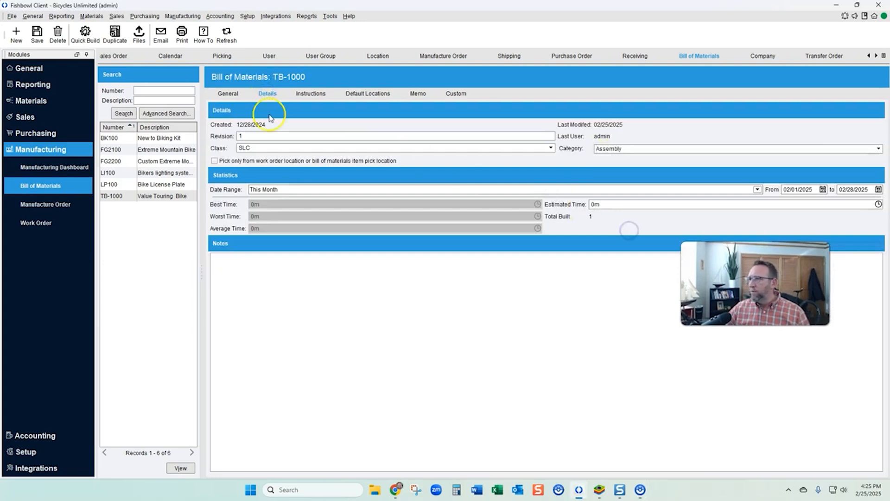
left_click(365, 95)
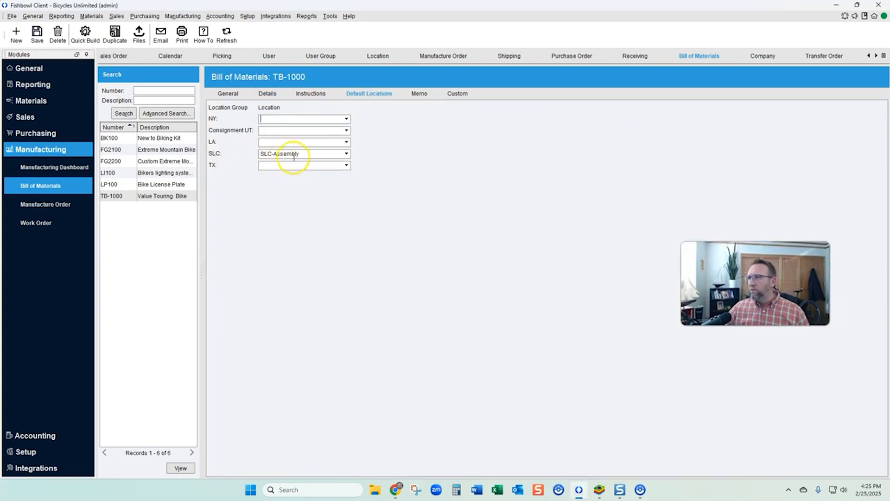
- Open the manufacturing instructions of the TB-1000 bill of materials
left_click(310, 93)
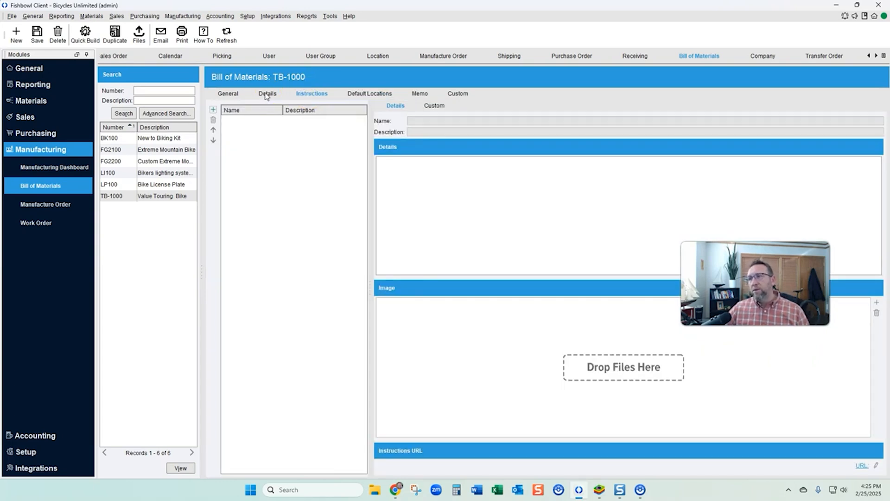
left_click(214, 110)
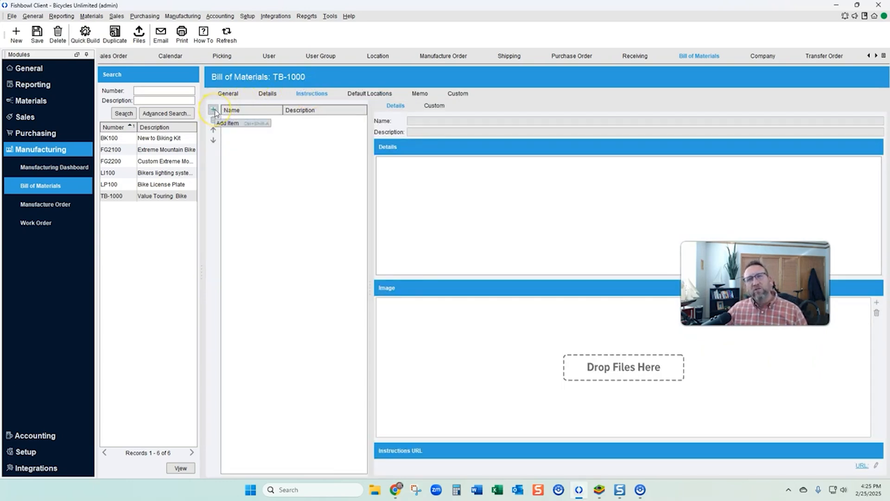
left_click(213, 110)
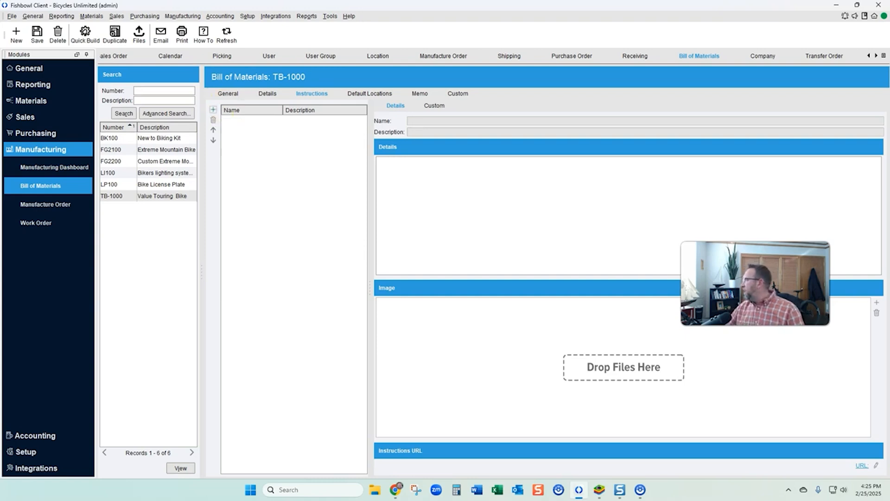
- Switch to the Fishbowl mobile app in BlueStacks, view its work orders, and return to its home screen
left_click_drag(889, 20, 395, 20)
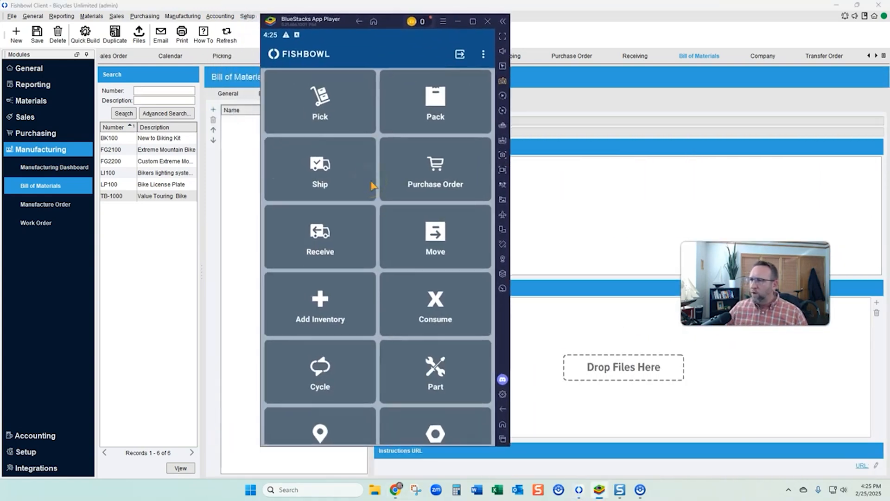
scroll(371, 186, "down", 3)
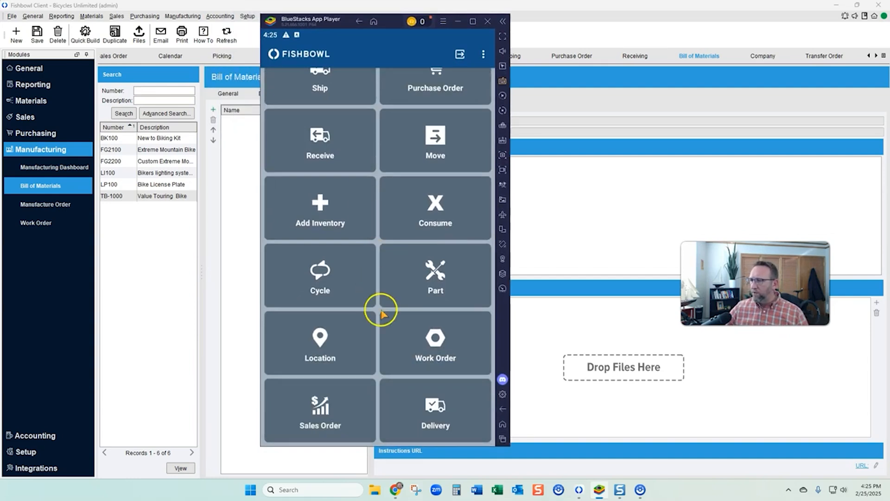
left_click(417, 342)
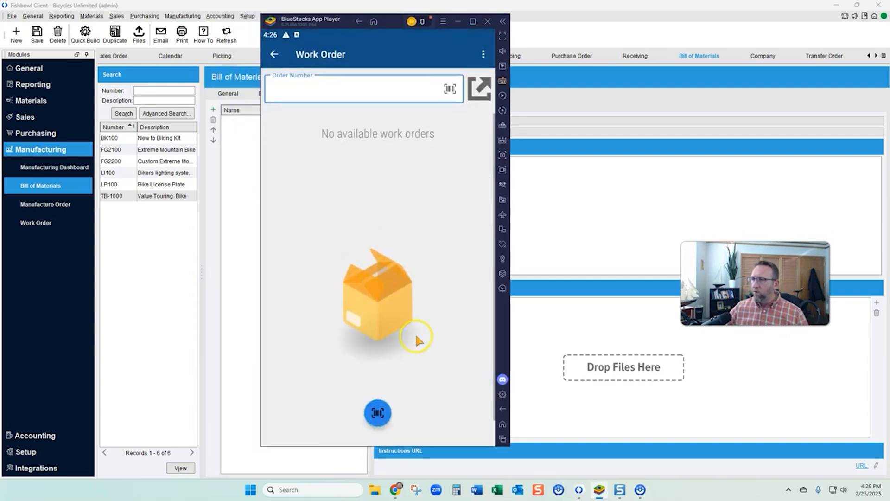
left_click(274, 54)
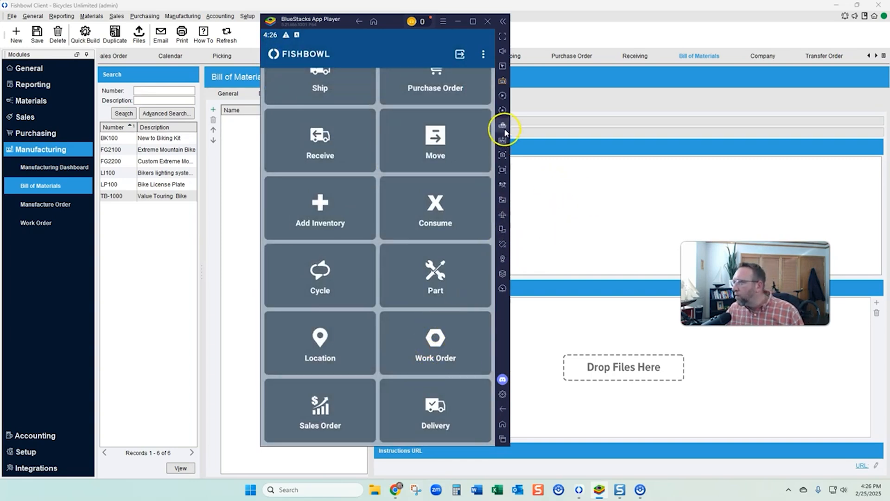
- Show the mobile app in landscape layout and return to the desktop Fishbowl client
left_click(503, 244)
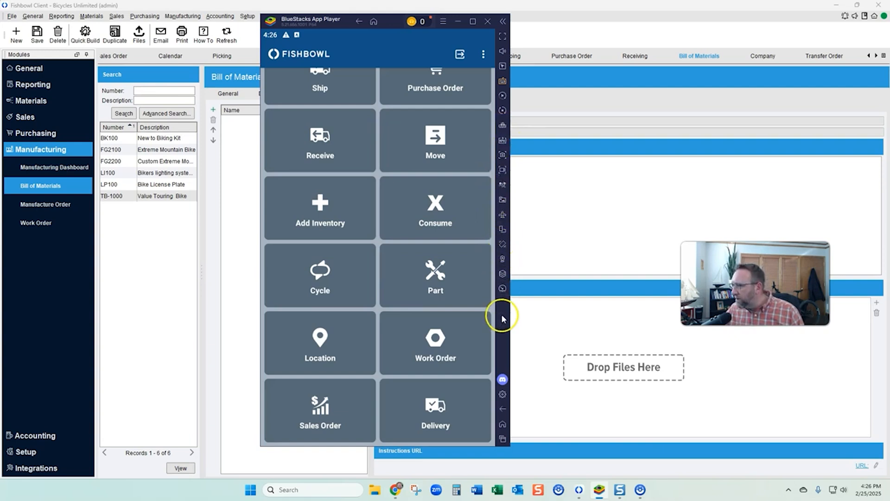
left_click(410, 250)
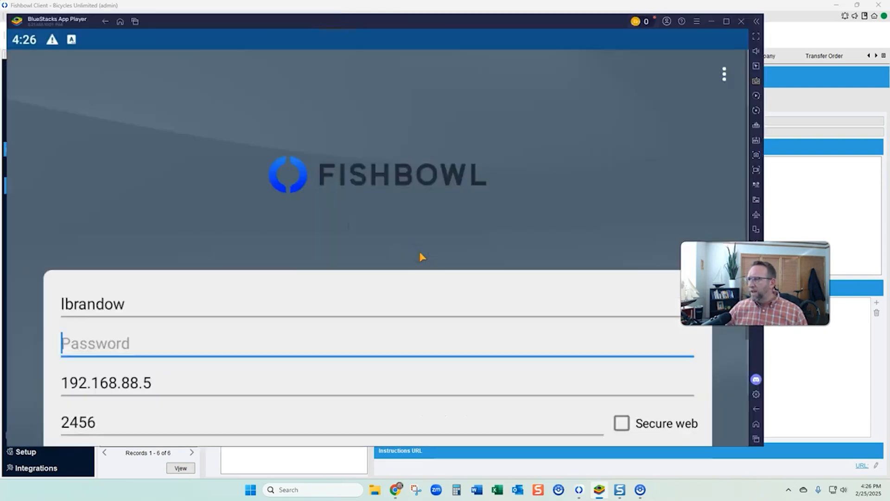
scroll(393, 166, "down", 3)
left_click(385, 254)
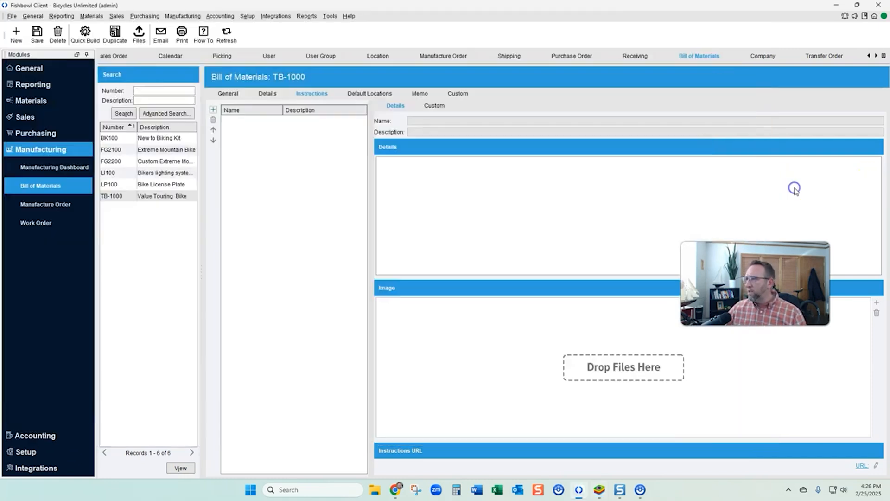
left_click(793, 186)
- Add four new steps to the instructions of the TB-1000 bill of materials
left_click(212, 110)
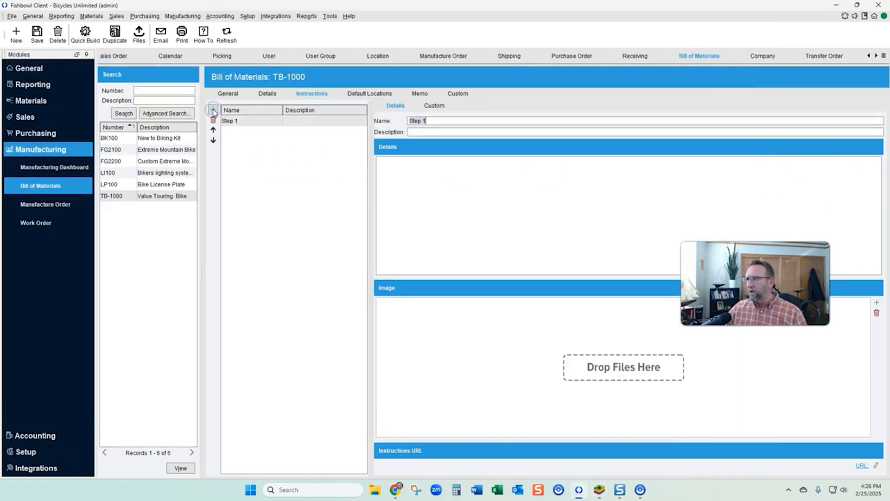
left_click(213, 110)
left_click(213, 110)
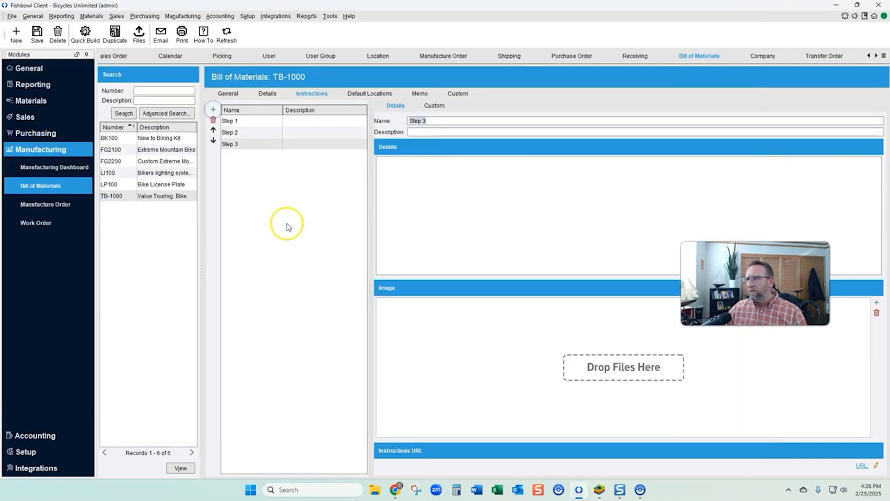
left_click(214, 110)
- Name the first three instruction steps Assembly, tuning and packaging, describe the second as tuning, and save the bill of materials without the fourth
left_click(265, 123)
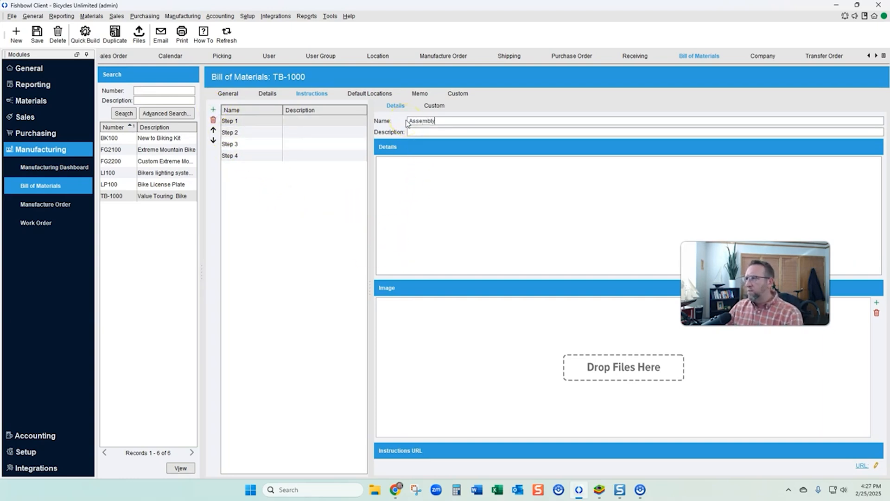
left_click(432, 132)
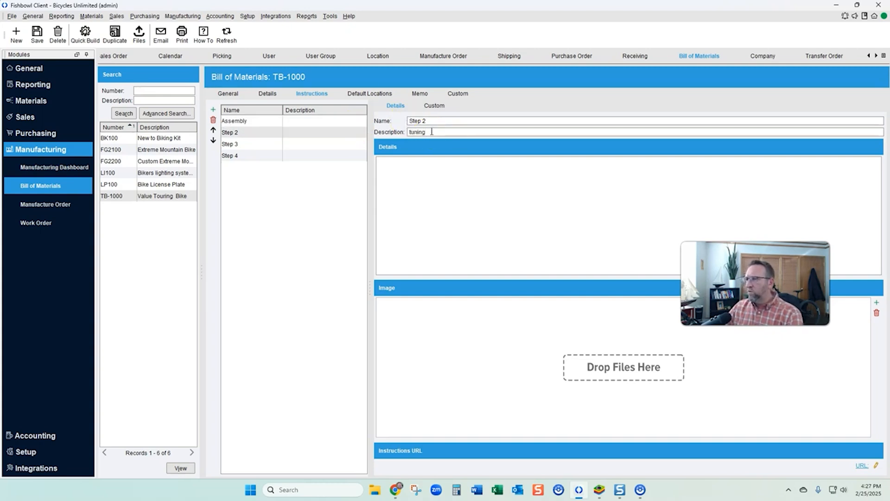
type("packaging")
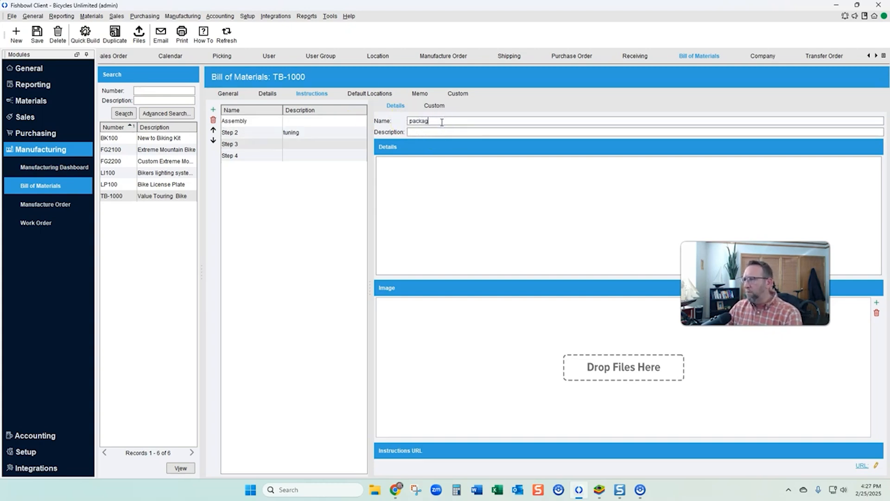
left_click(307, 147)
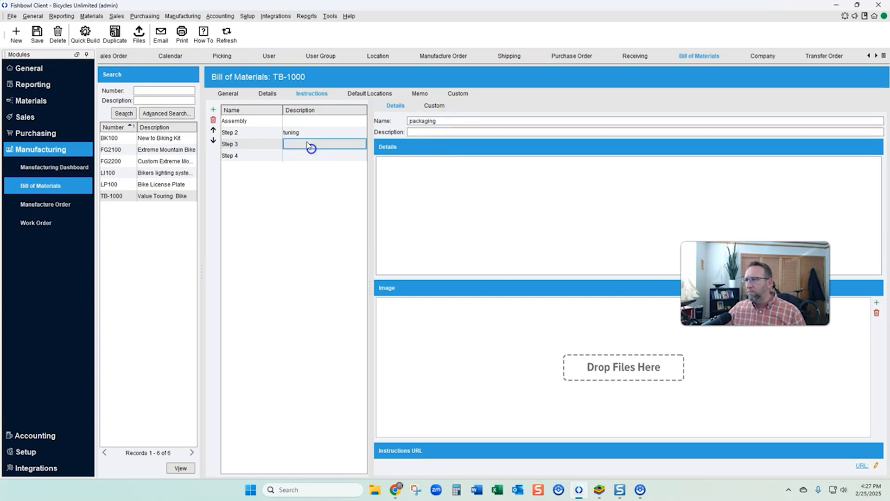
left_click(37, 35)
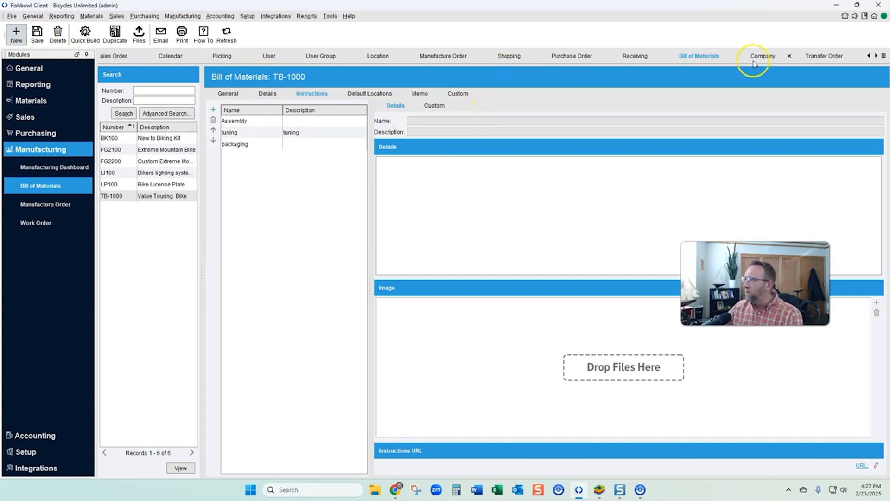
- Create a new sales order for the customer Big Al's Bike Shop
left_click(116, 15)
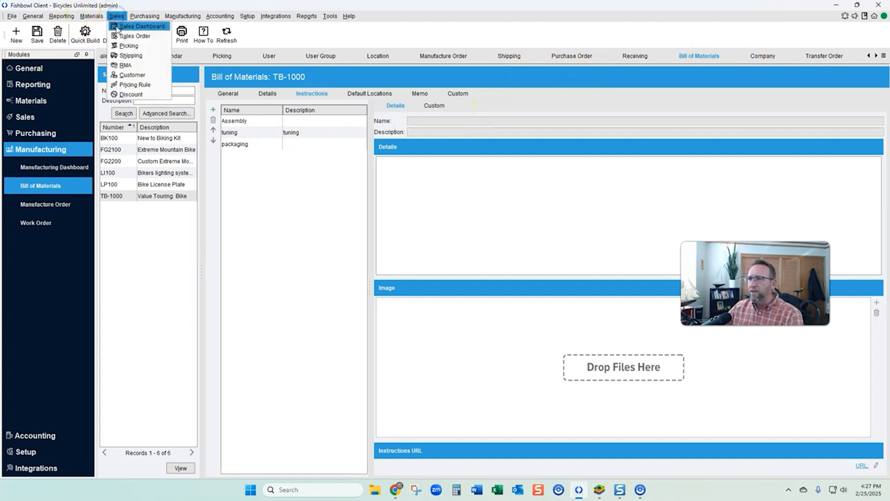
left_click(129, 36)
left_click(16, 33)
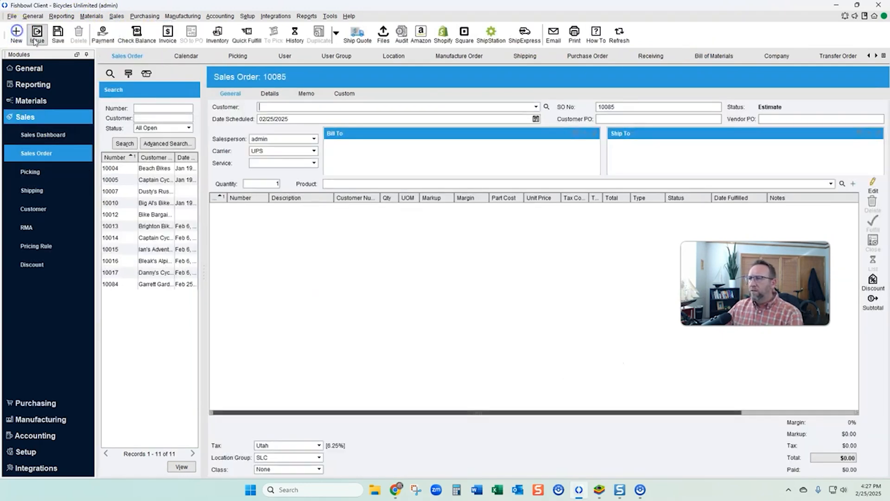
left_click(297, 106)
left_click(294, 175)
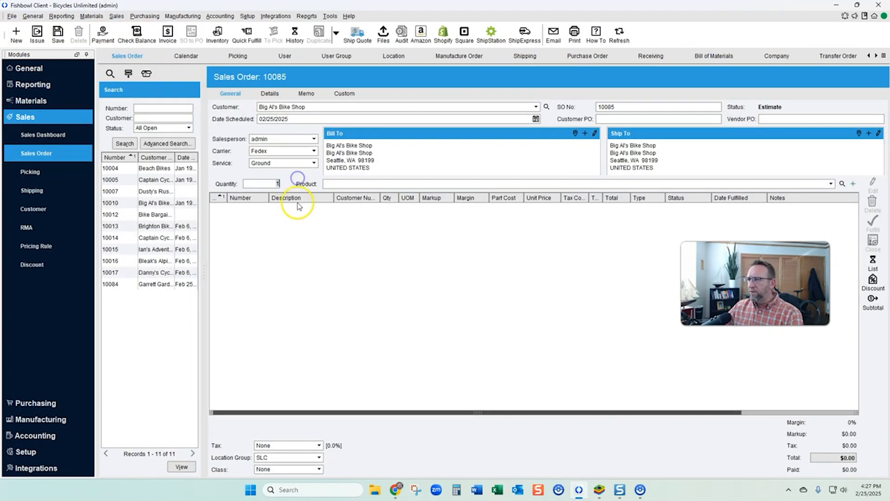
- Add one TB1000 Value Touring Bike to the sales order's items
left_click(347, 184)
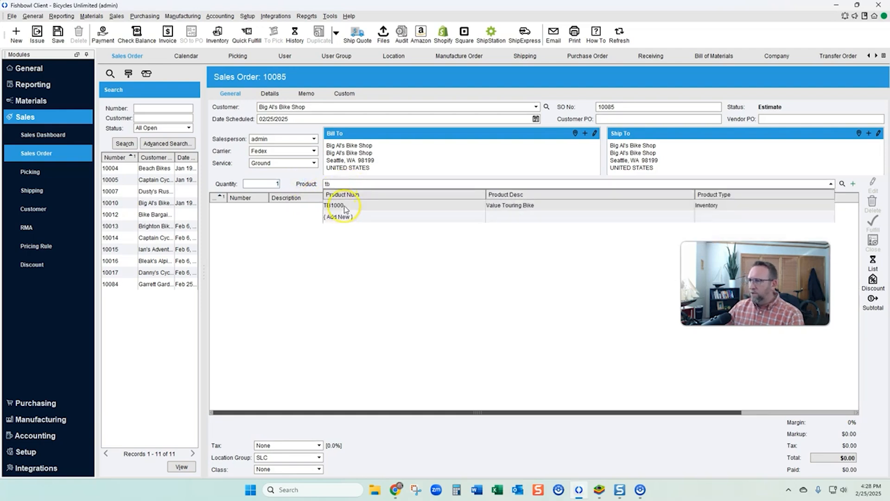
left_click(345, 207)
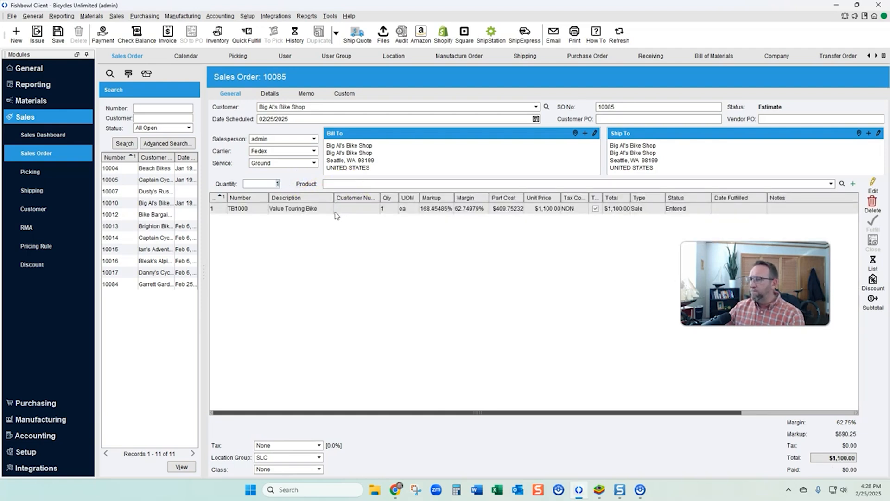
left_click(338, 209)
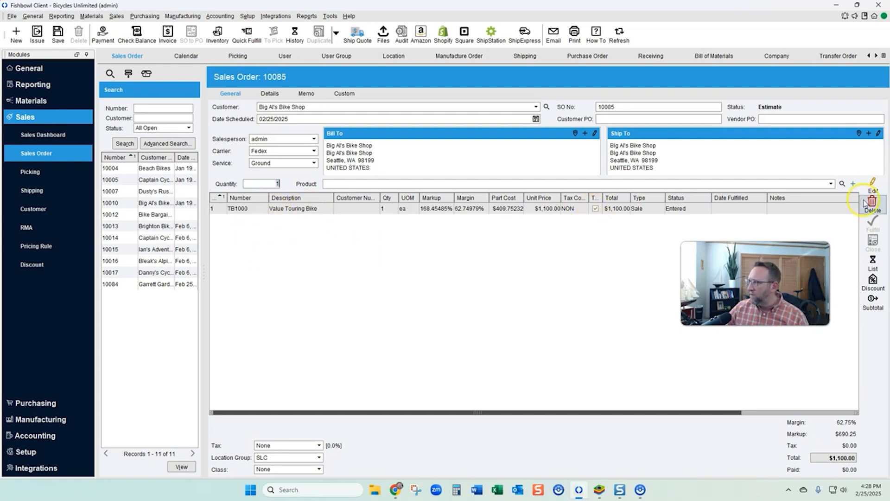
- Review the finished good choice for a Custom Work Order in the Add SO Item Wizard and cancel it
left_click(853, 184)
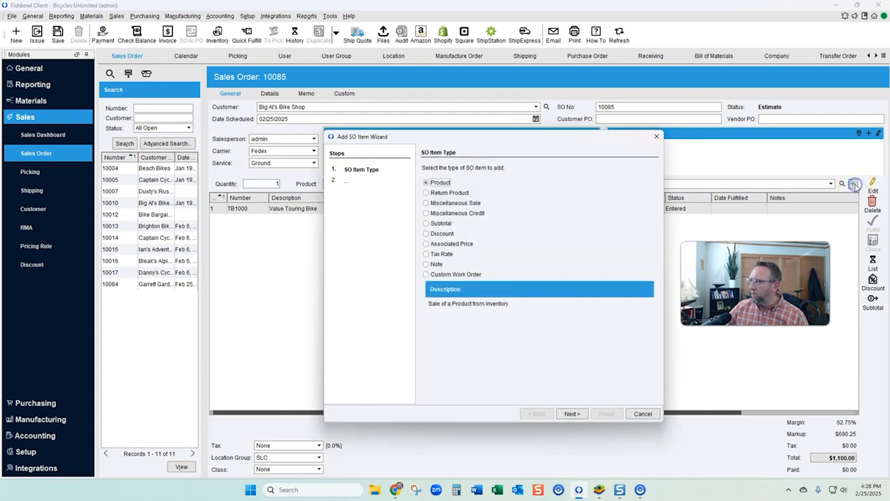
left_click(427, 274)
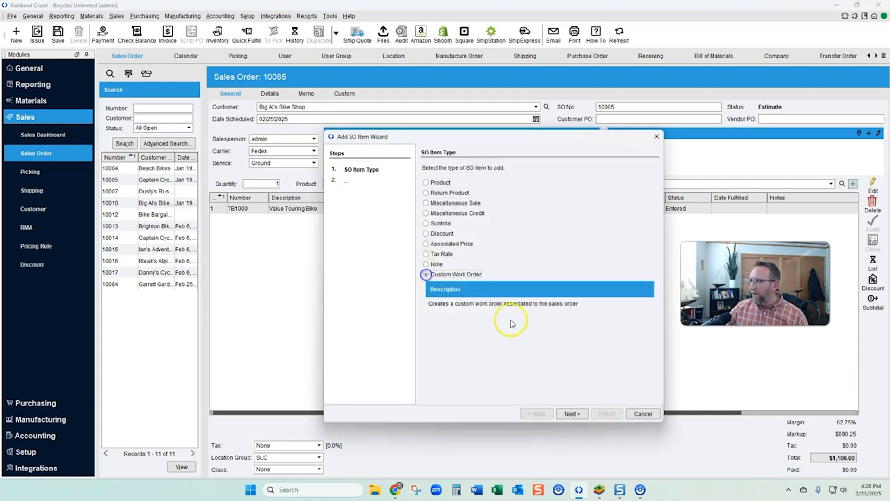
left_click(573, 413)
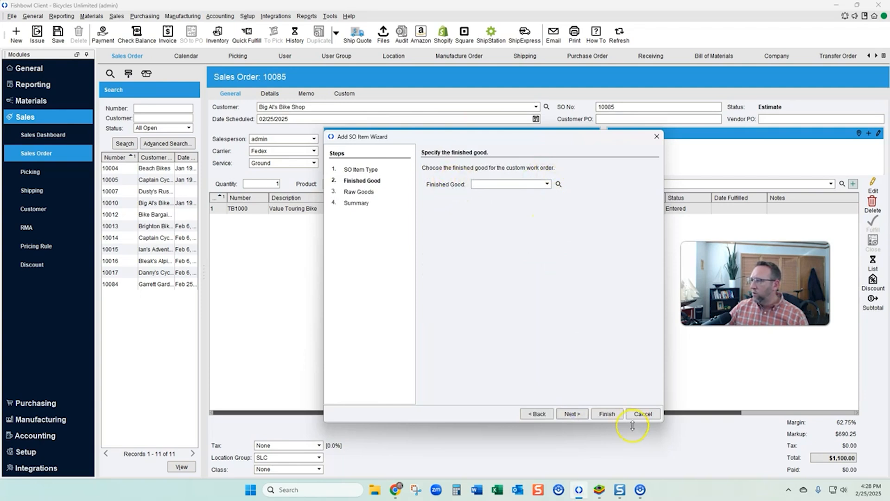
left_click(644, 413)
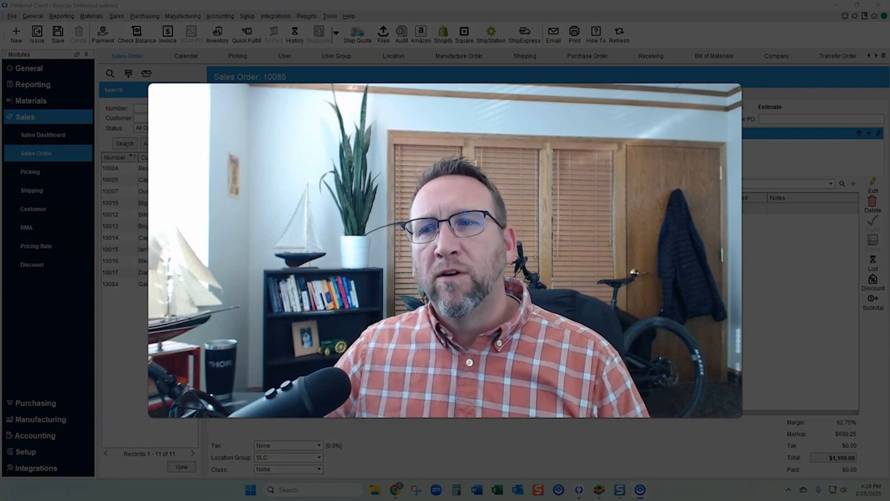
- Unissue and delete the FG2100 manufacture order scheduled for 03/06/2025
left_click(283, 211)
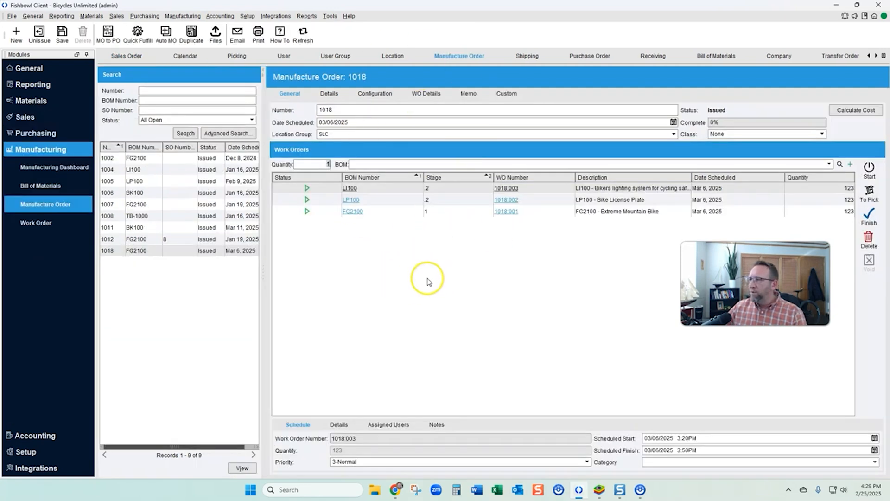
left_click(600, 190)
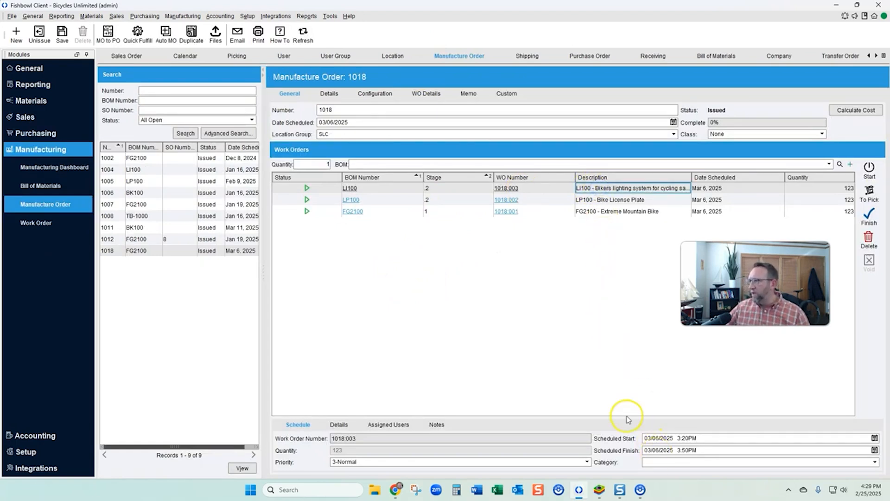
left_click(40, 34)
left_click(79, 35)
left_click(431, 255)
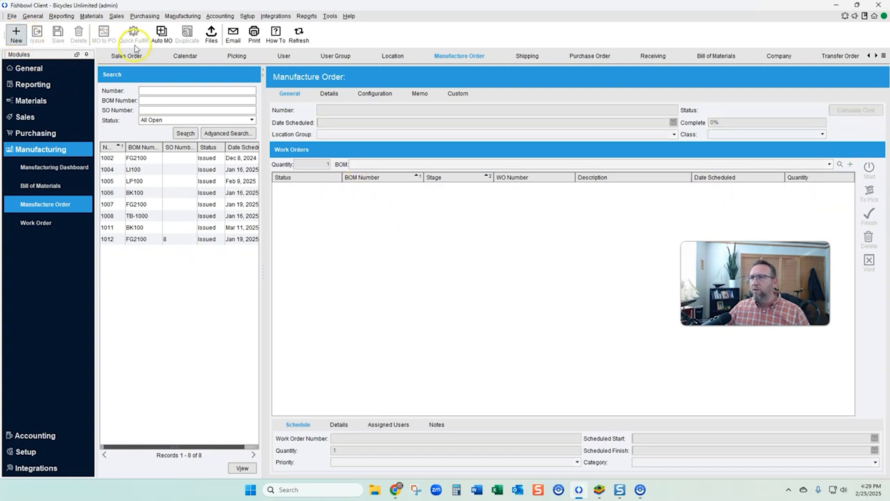
- Generate the suggested FG2100 manufacture order with the Auto Manufacture Wizard and view its Extreme Mountain Bike work order
left_click(161, 35)
left_click(419, 343)
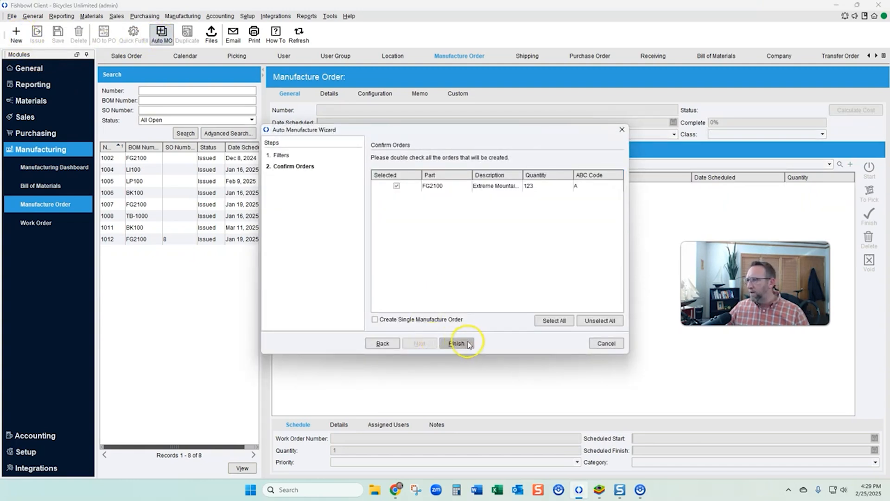
left_click(459, 344)
double_click(217, 252)
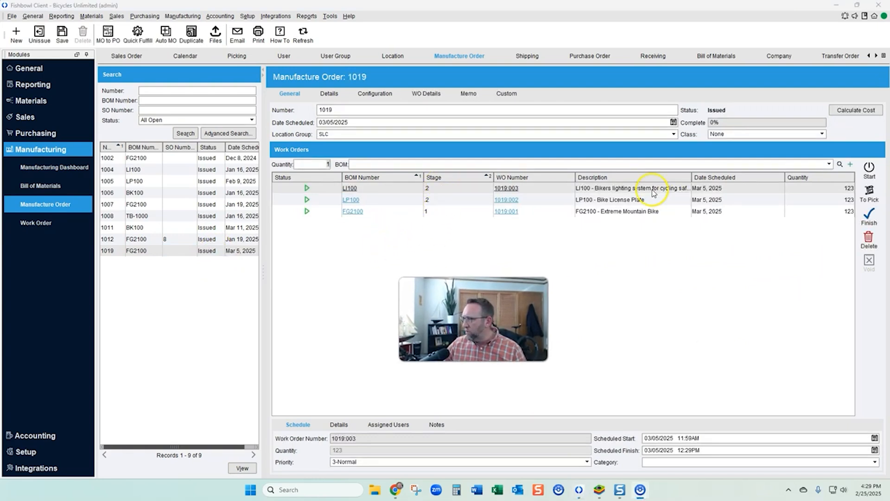
left_click(627, 211)
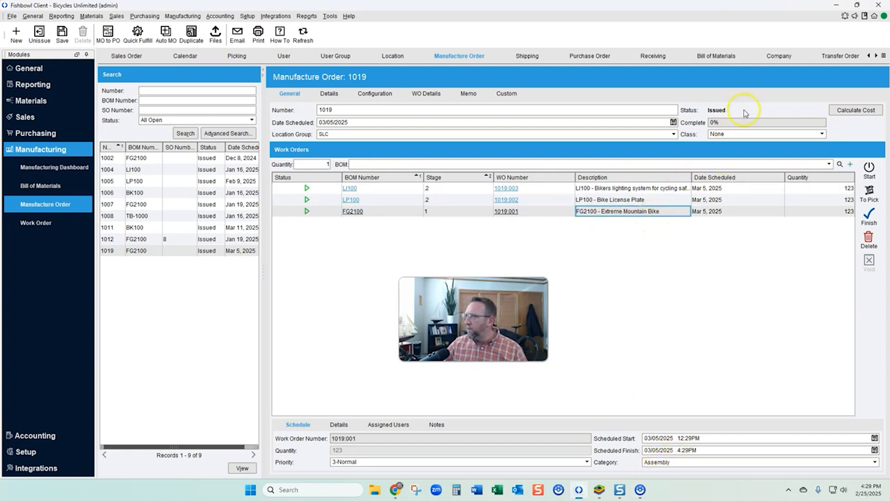
- Limit the calendar's work order categories to Assembly by hiding CNC Machine, Injection Molder, Plasma cutter and Roaster
left_click(60, 17)
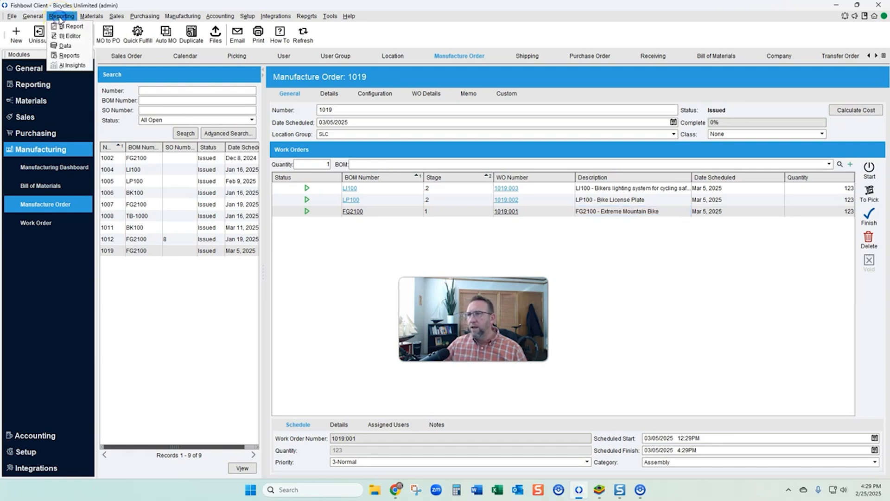
left_click(60, 65)
left_click(62, 17)
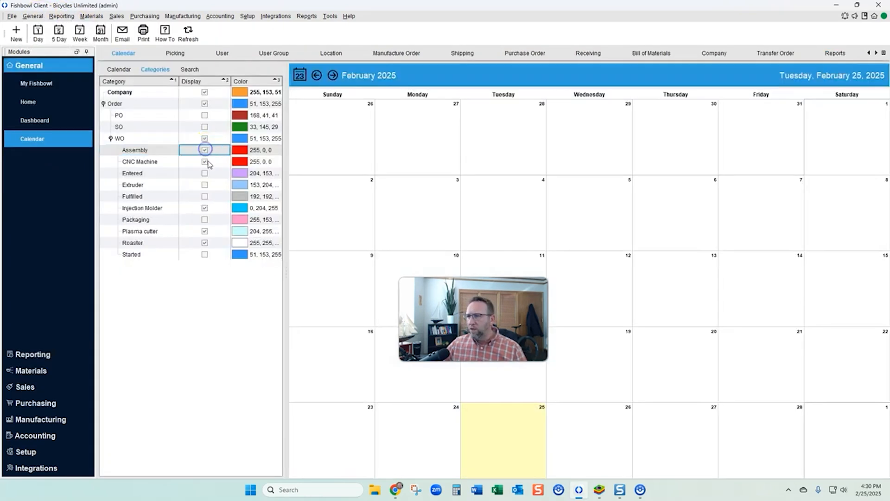
left_click(204, 161)
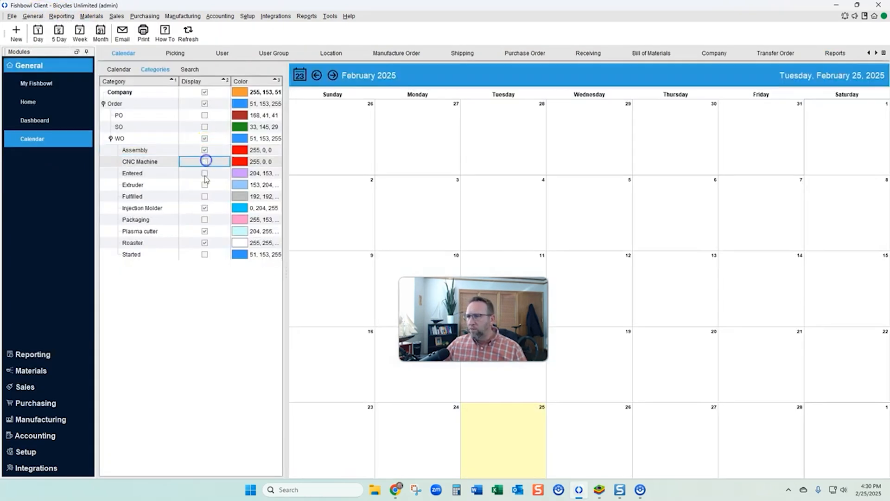
left_click(205, 207)
left_click(205, 230)
left_click(204, 243)
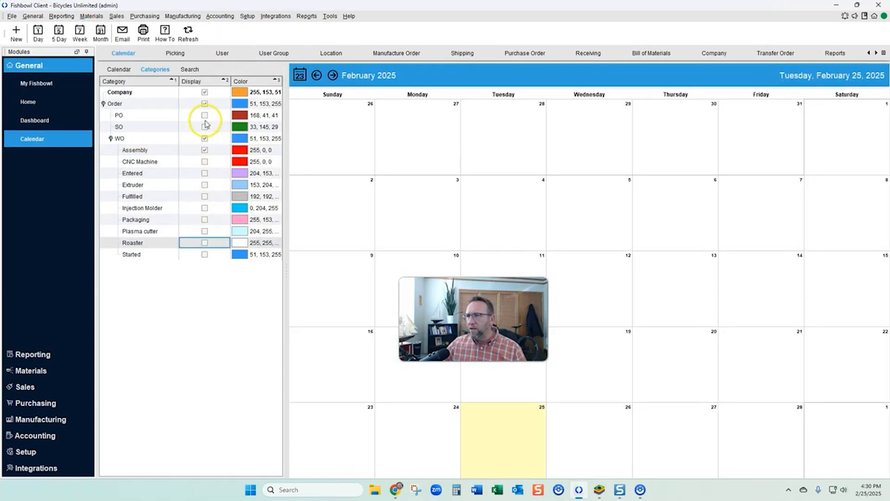
left_click(204, 138)
left_click(204, 149)
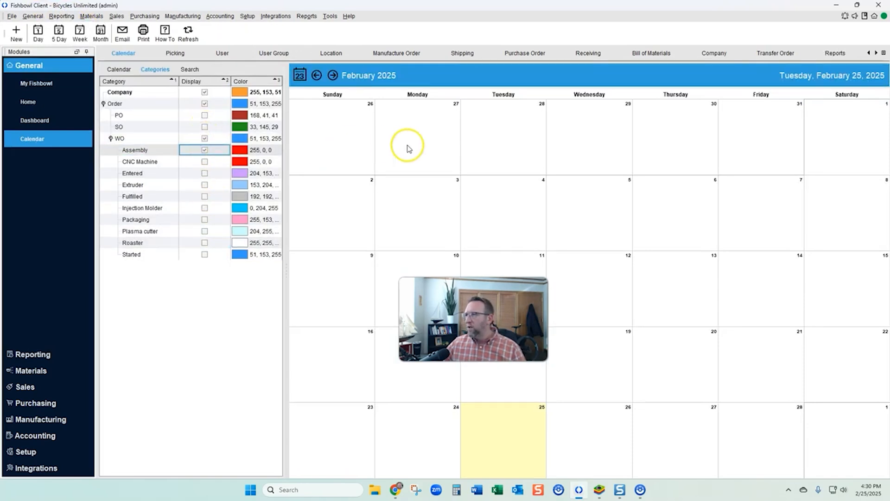
- Show the calendar by week for Mar 02 - Mar 08, 2025, and recolor the Assembly category to gold (255, 204, 0)
left_click(81, 33)
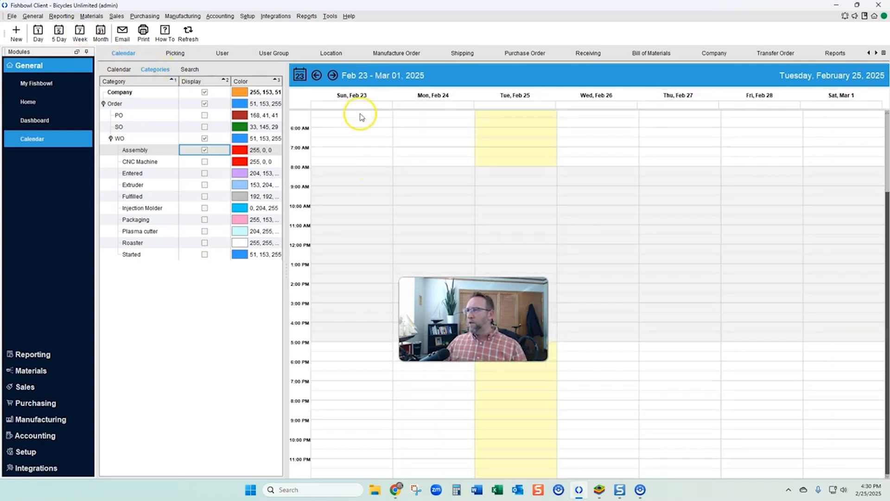
left_click(333, 75)
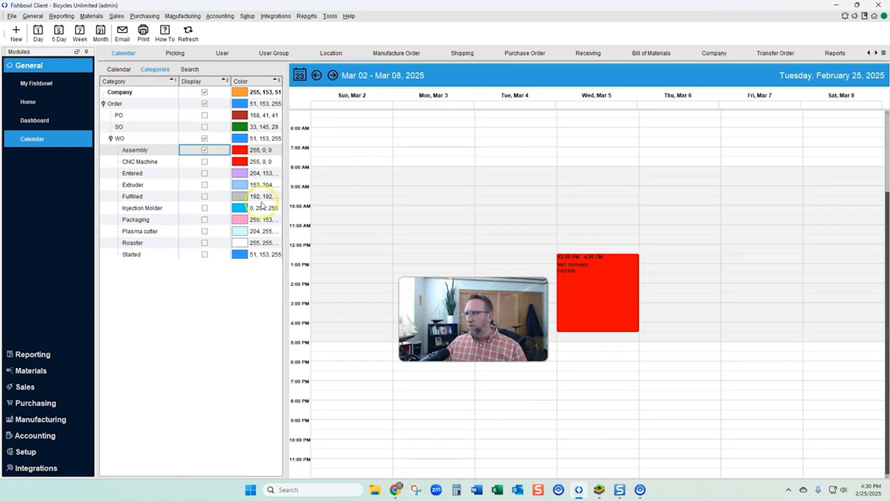
left_click(257, 149)
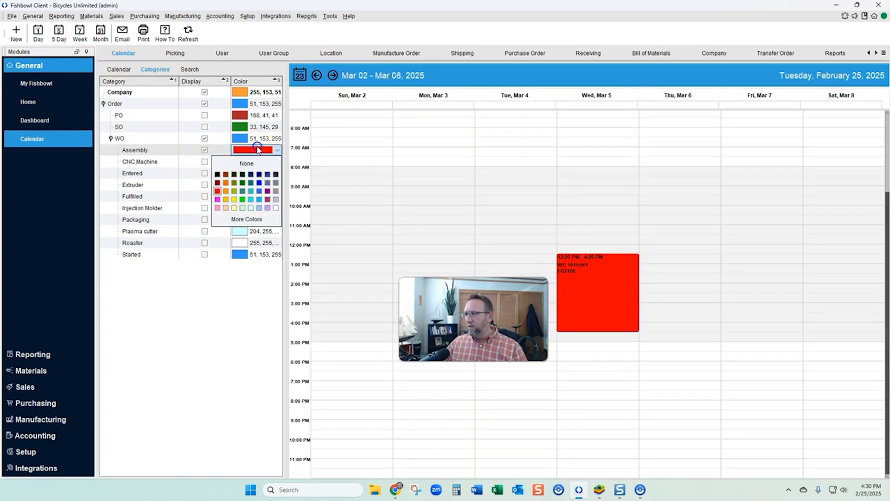
left_click(225, 208)
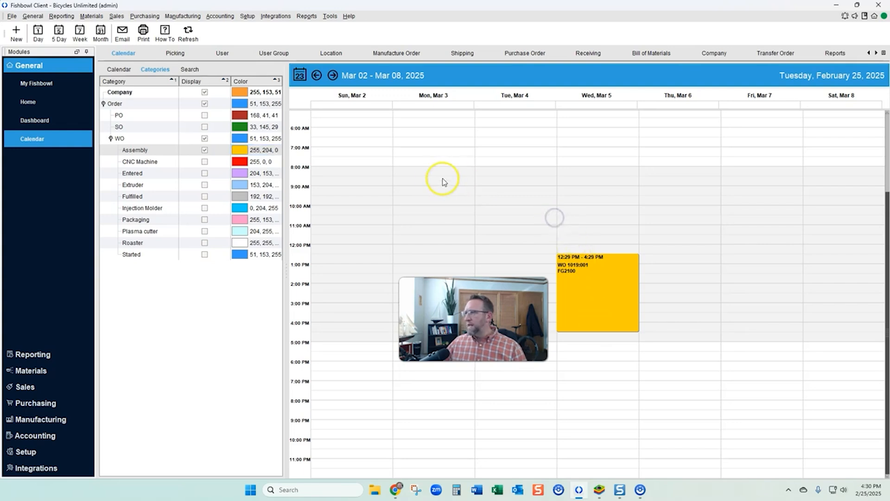
- Open the pick for FG2100 work order 1019:001 and check the destination of the P100 High Efficiency Pedals
mouse_move(204, 57)
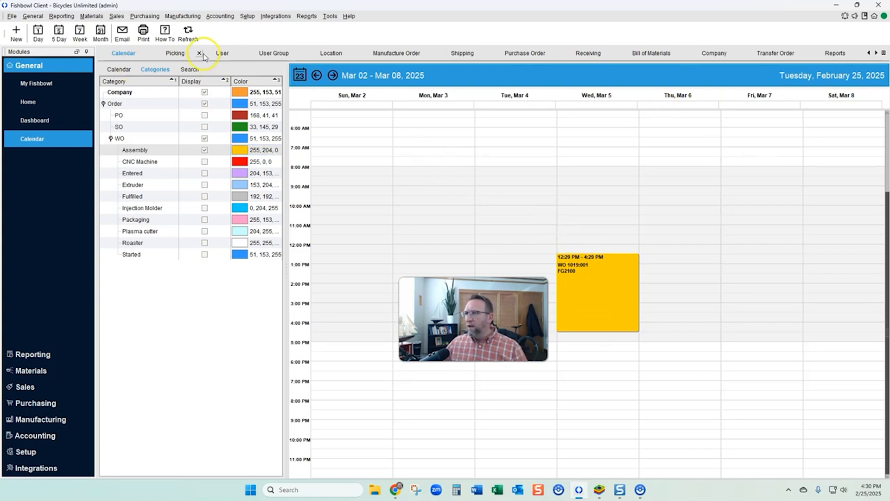
left_click(175, 54)
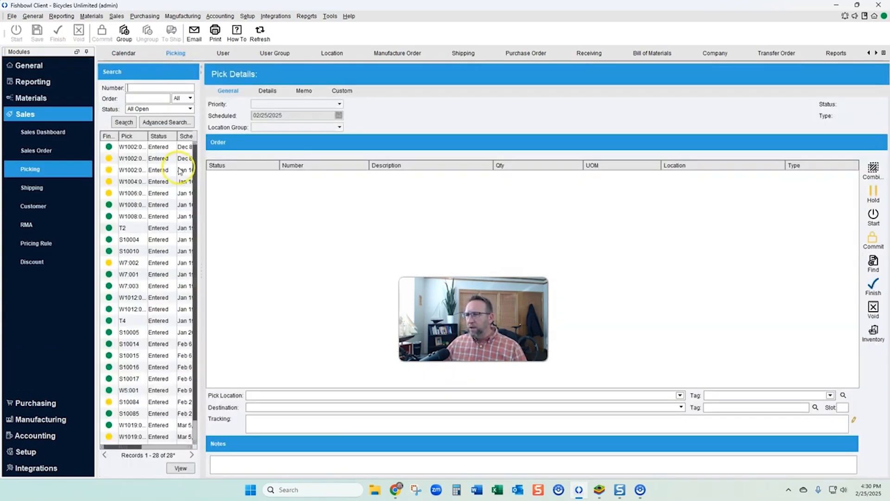
left_click_drag(198, 261, 299, 343)
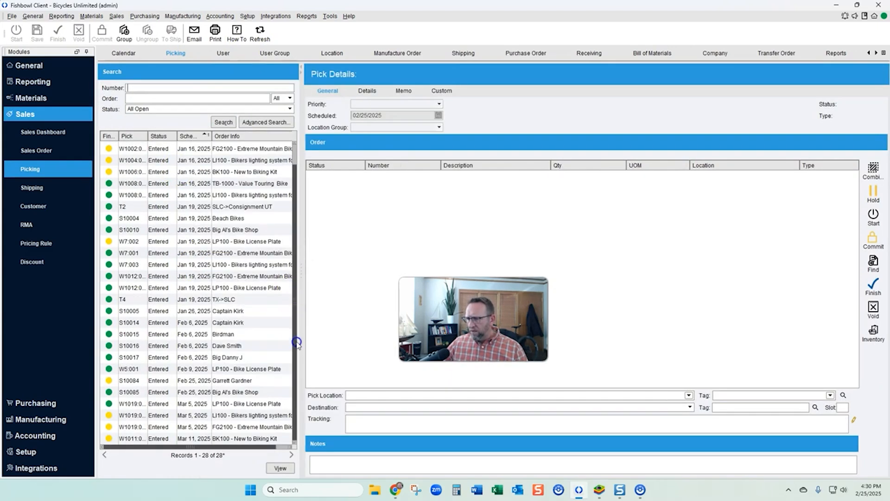
left_click(195, 426)
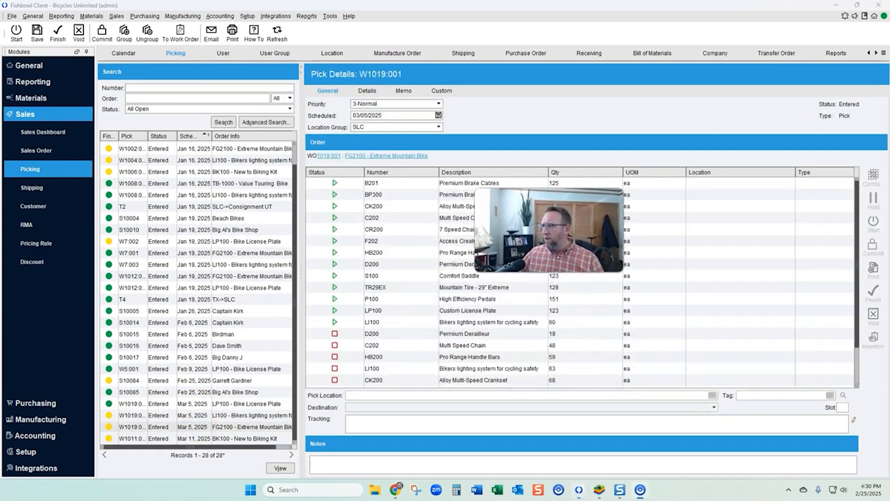
left_click(407, 301)
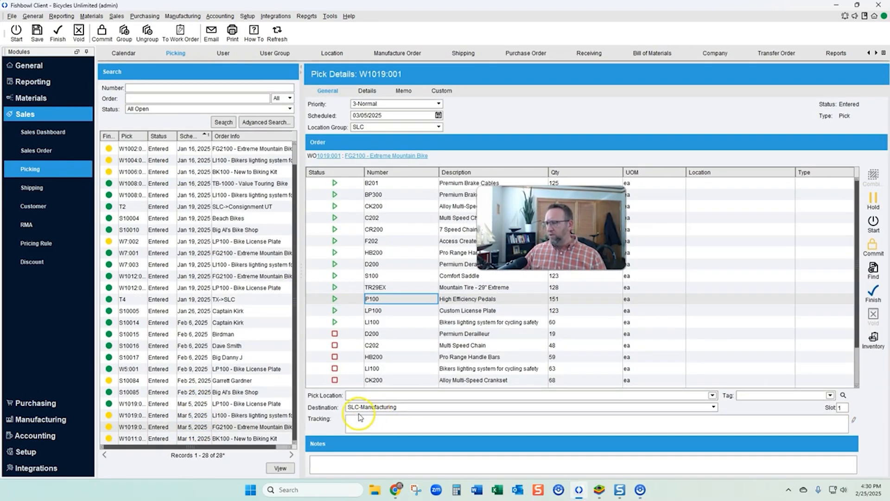
left_click(397, 407)
- Review the work order details of manufacture order 1019, including the parts and quantities for the Extreme Mountain Bike
left_click(403, 222)
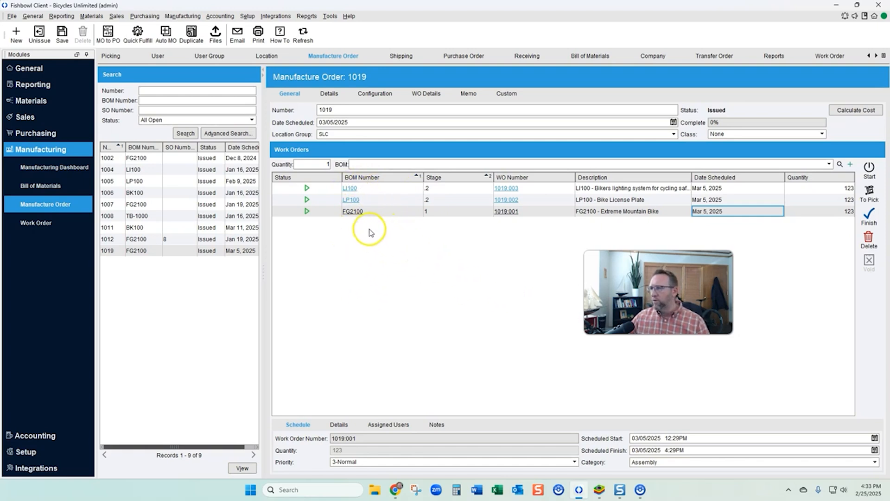
left_click(420, 94)
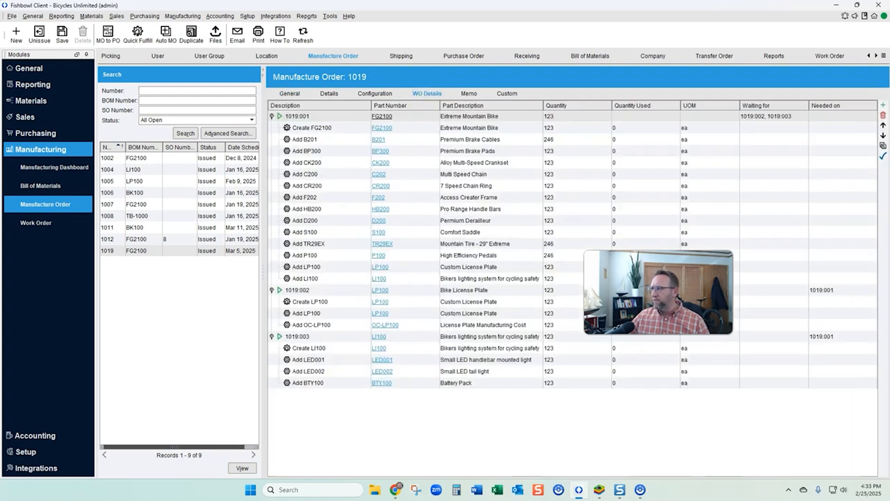
left_click(658, 292)
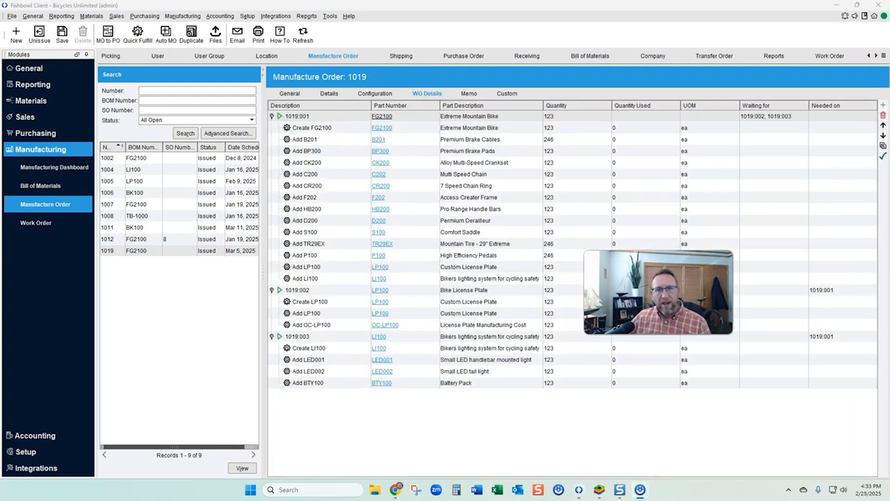
left_click_drag(659, 292, 699, 256)
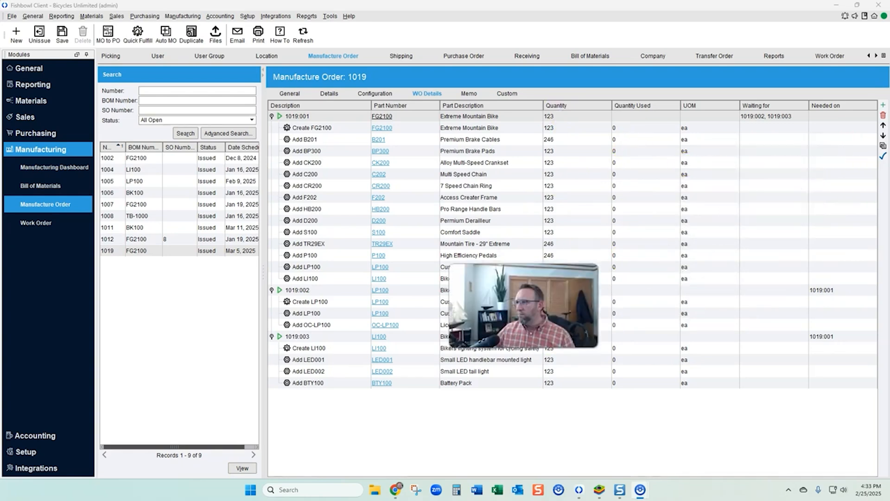
left_click(460, 198)
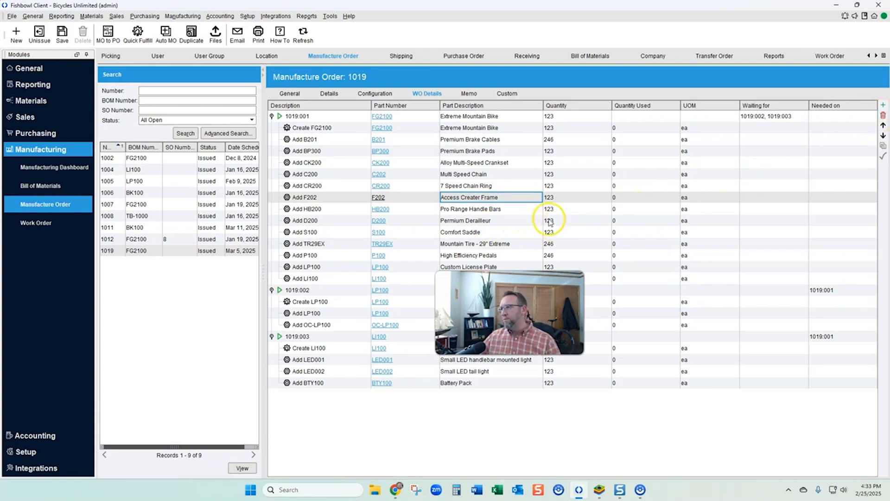
left_click_drag(510, 308, 706, 257)
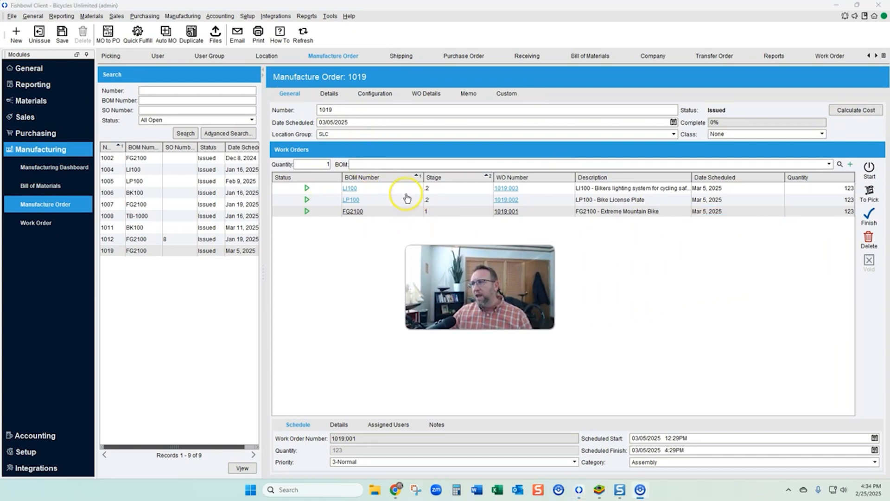
- Examine the Create lines of all three work orders in manufacture order 1019 and the Add lines for FG2100's components
left_click(423, 95)
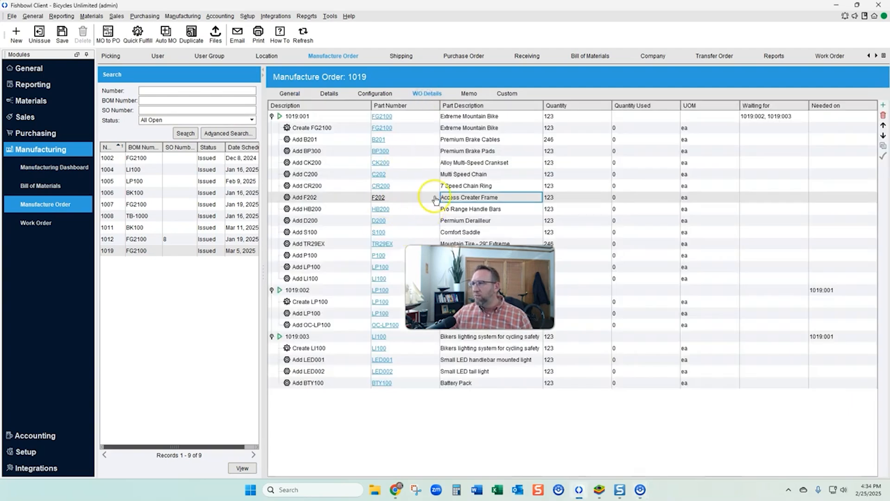
left_click(306, 128)
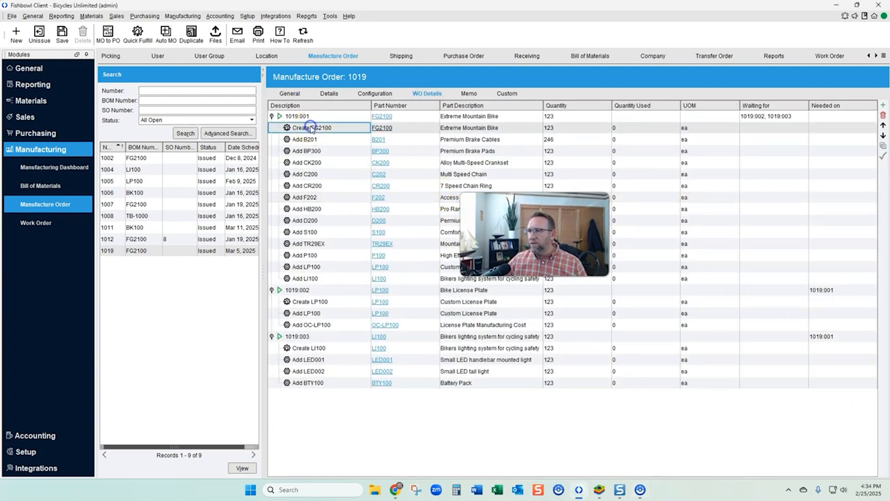
left_click(300, 305)
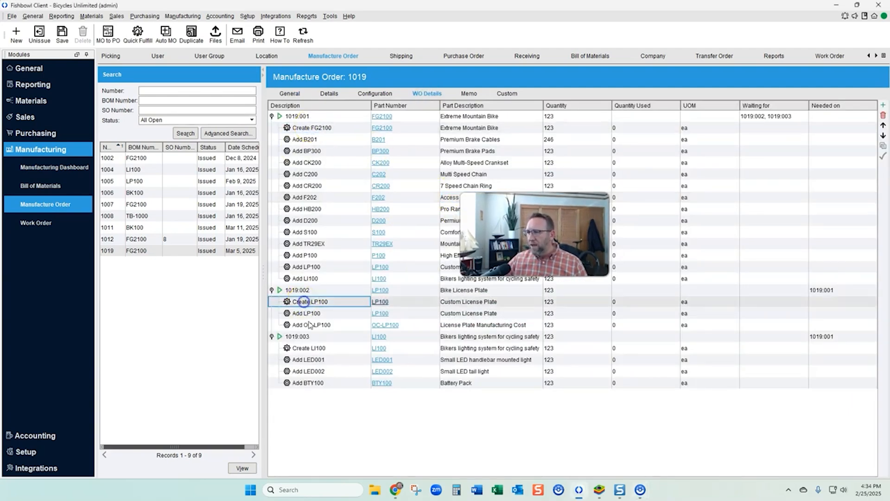
left_click(310, 348)
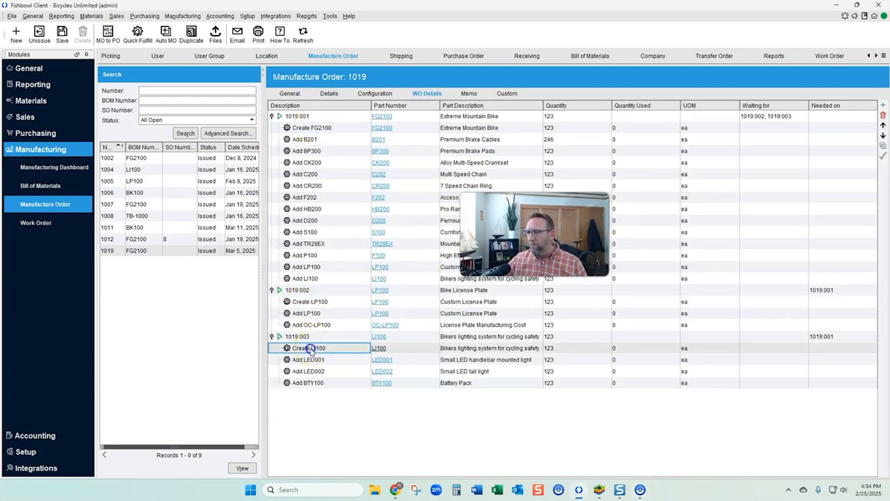
left_click(306, 140)
left_click(307, 152)
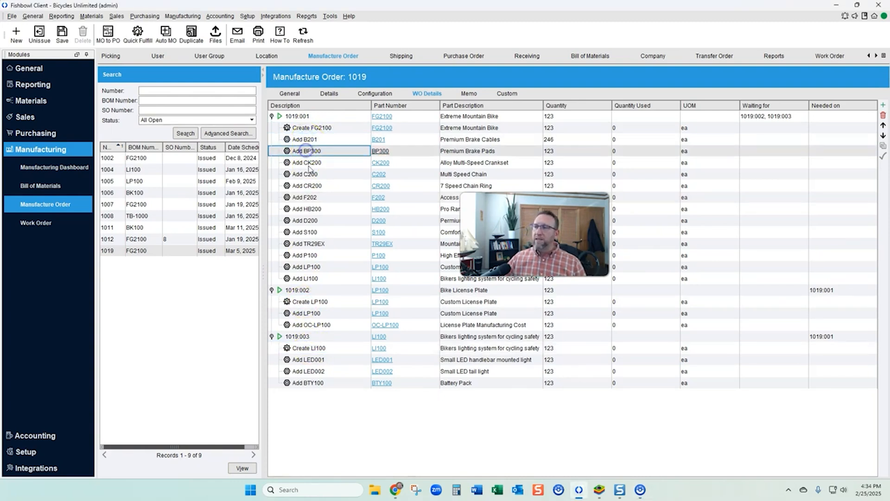
left_click(307, 162)
left_click(310, 208)
left_click_drag(520, 223, 691, 182)
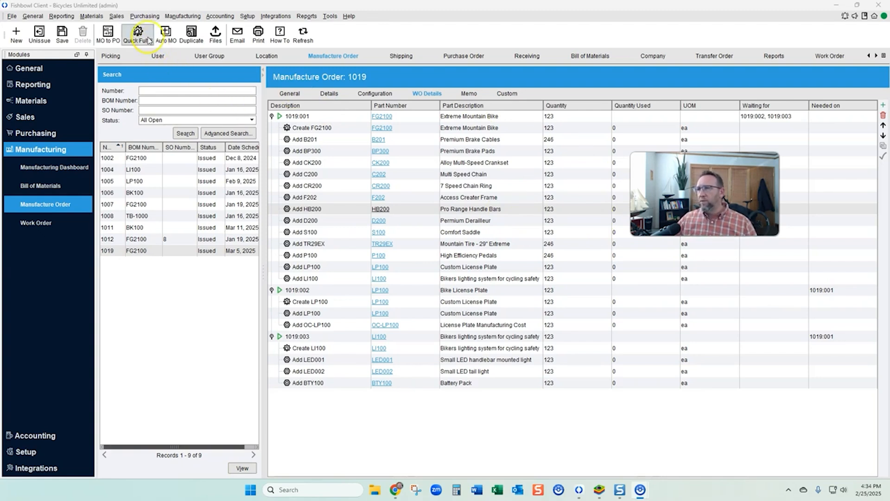
- Go to the Purchase Order module and widen its search list so the vendor name and status columns can be read
left_click(143, 17)
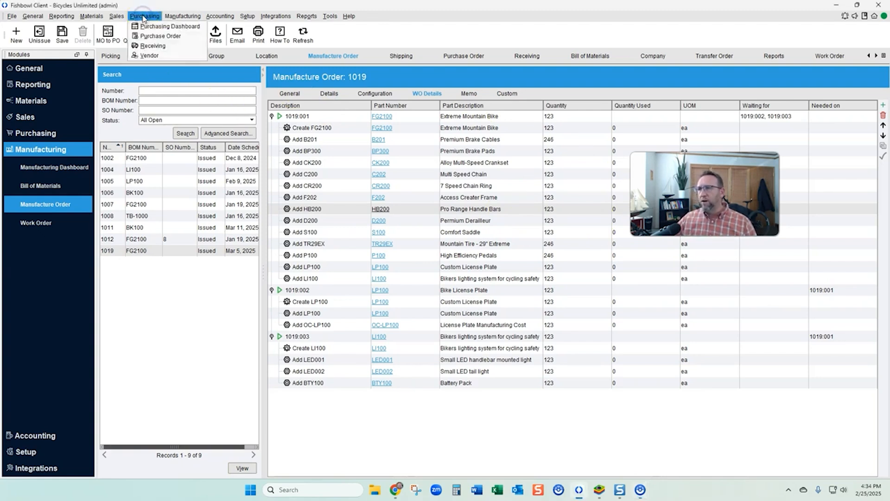
left_click(145, 22)
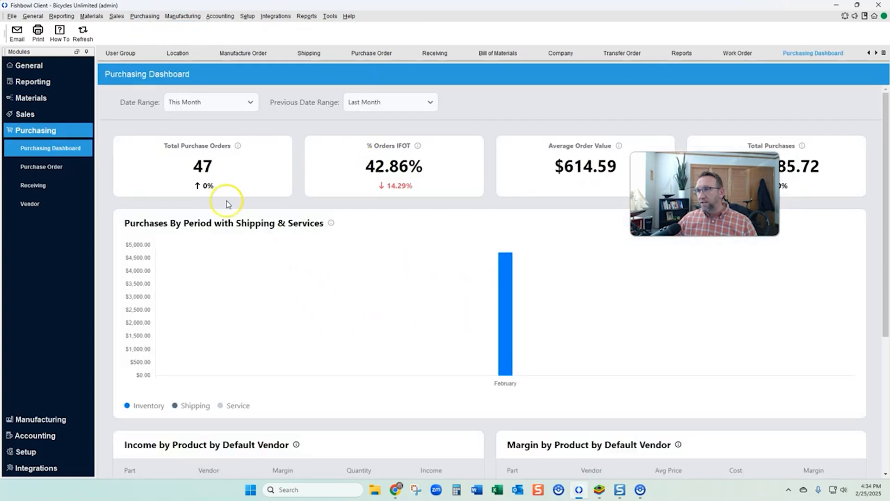
left_click(145, 18)
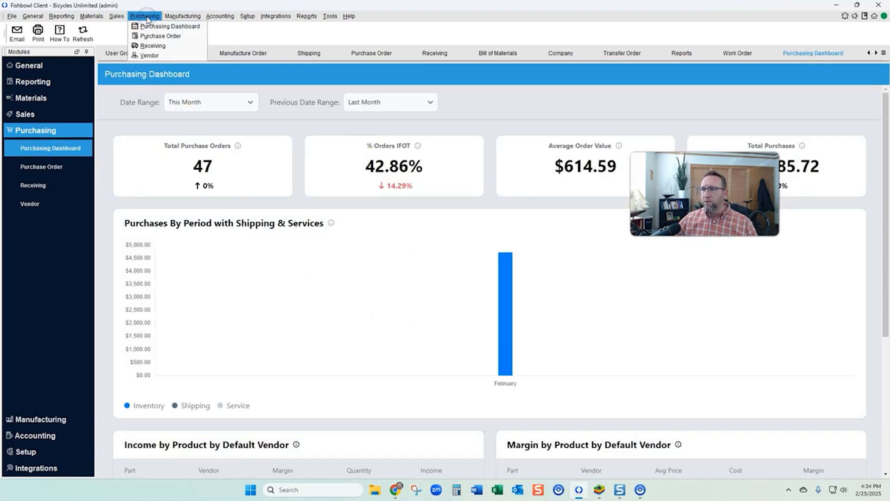
left_click(150, 37)
left_click_drag(199, 288, 267, 290)
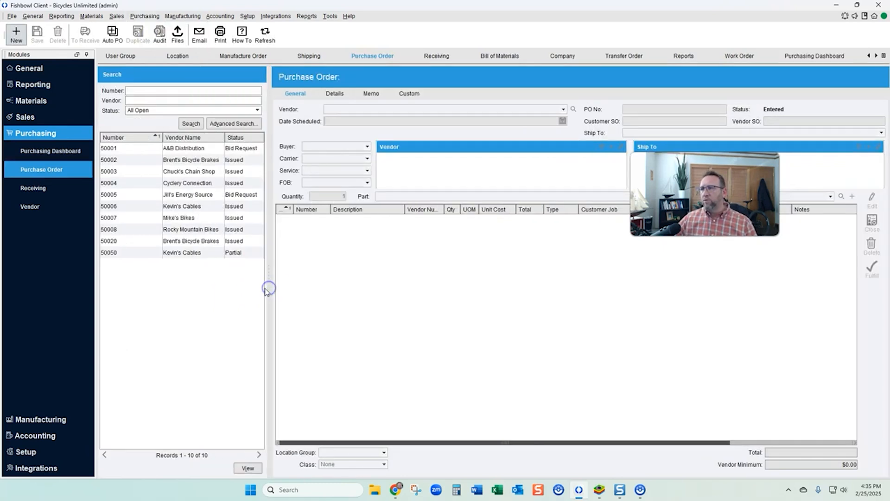
- Start an Auto Purchase Order run with the default reordering filters and review the 'No Vendor' parts and the A&B Distribution order
left_click(113, 37)
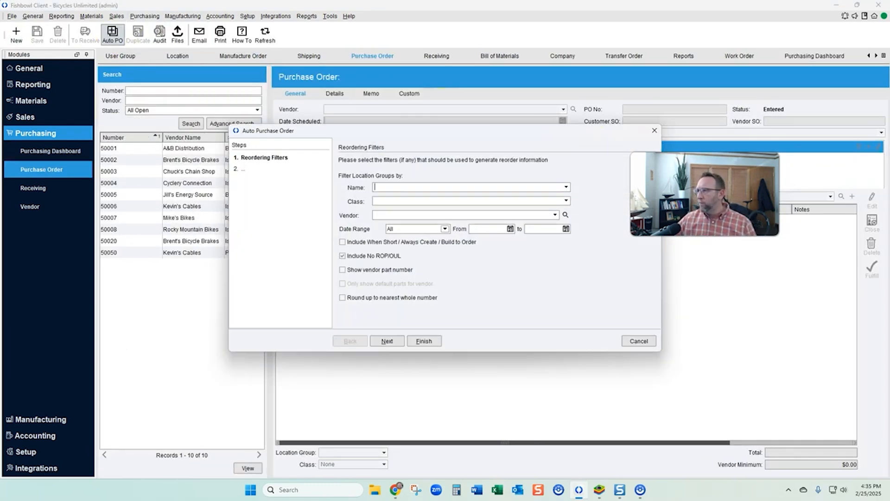
left_click(387, 342)
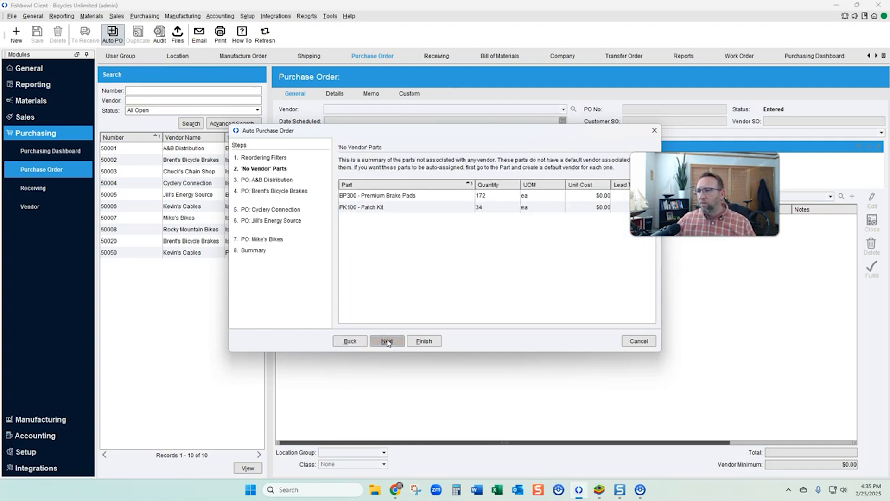
left_click(387, 341)
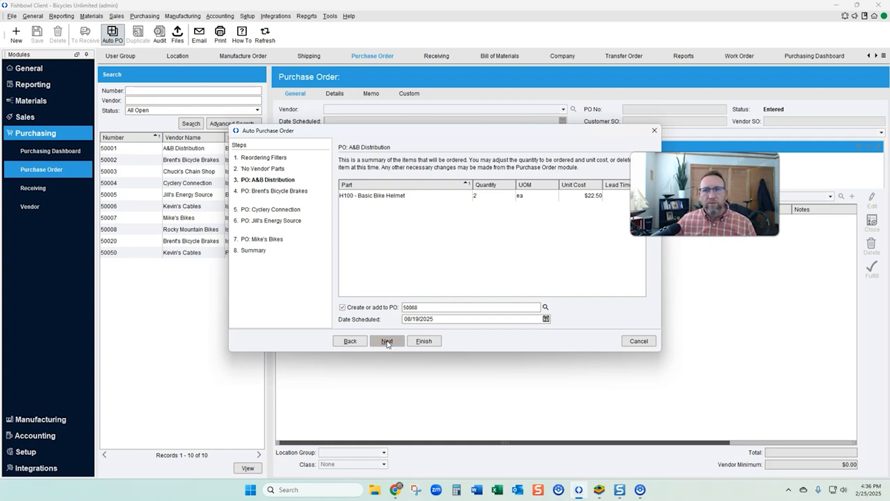
left_click_drag(464, 134, 398, 76)
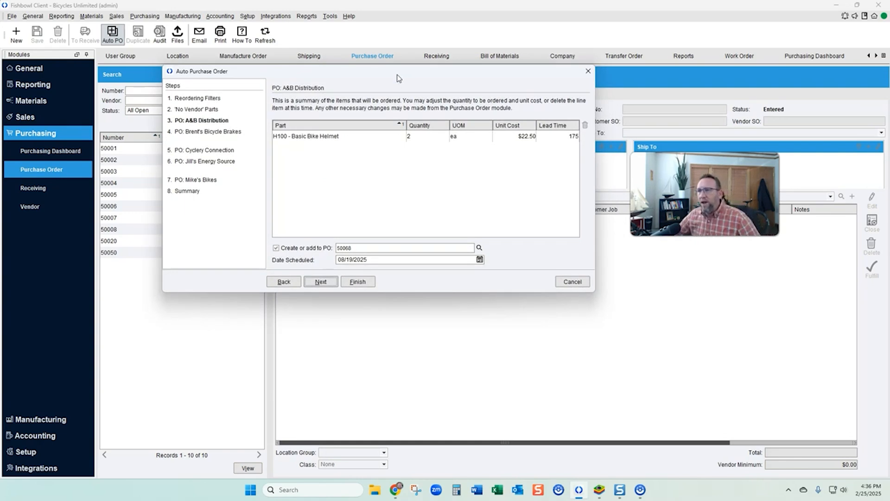
left_click(460, 136)
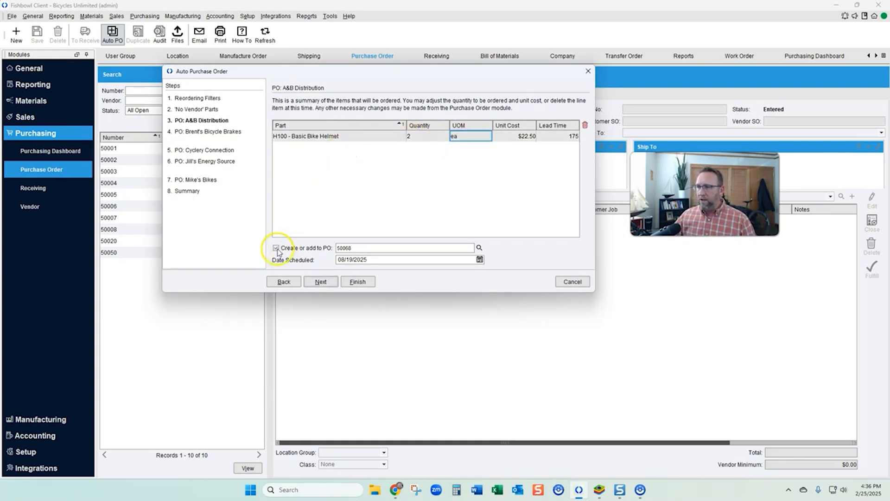
- Go through the remaining vendor orders, from Brent's Bicycle Brakes to Mike's Bikes, up to the Auto PO summary
left_click(321, 281)
left_click(321, 284)
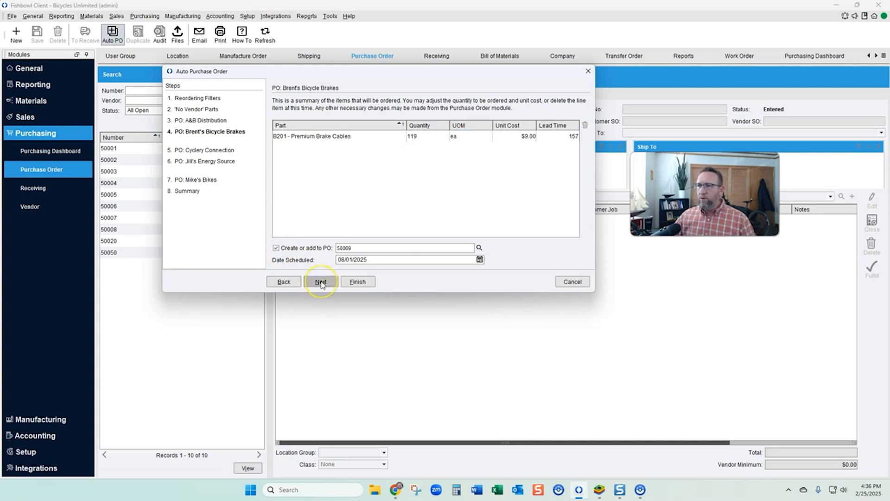
left_click(322, 282)
left_click(321, 282)
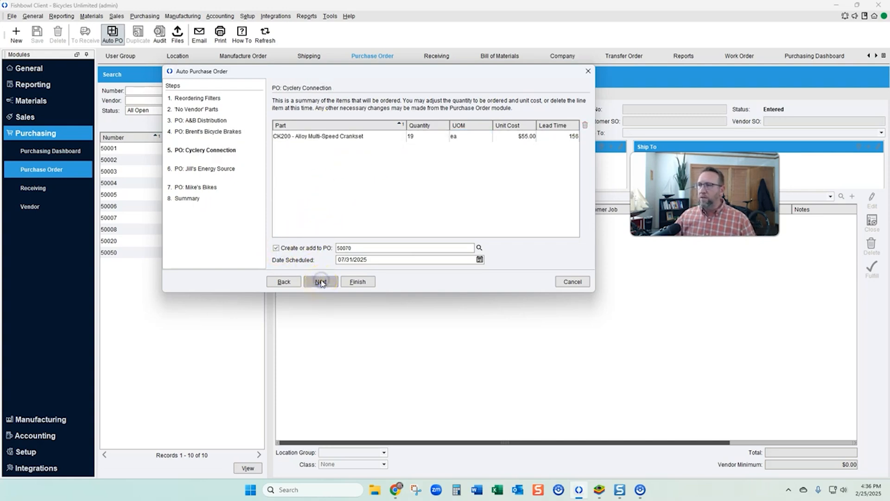
left_click(322, 282)
left_click(321, 282)
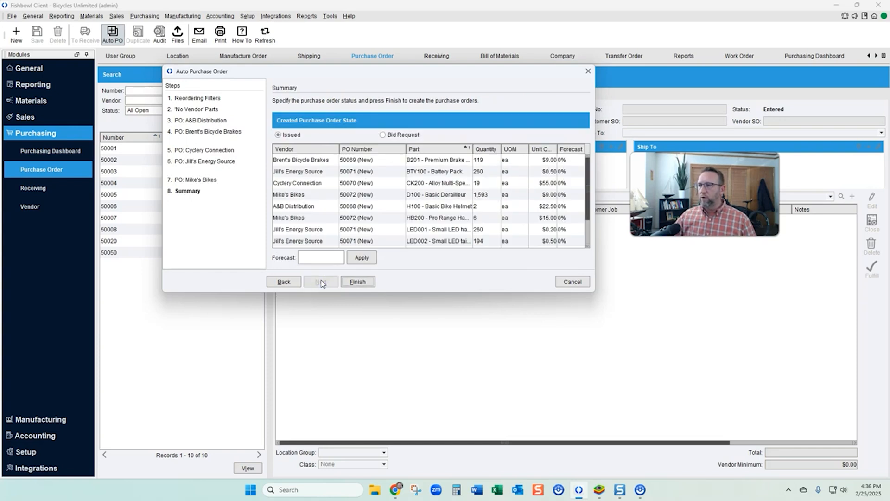
- Set the created purchase order state to Bid Request and generate the purchase orders
left_click(383, 135)
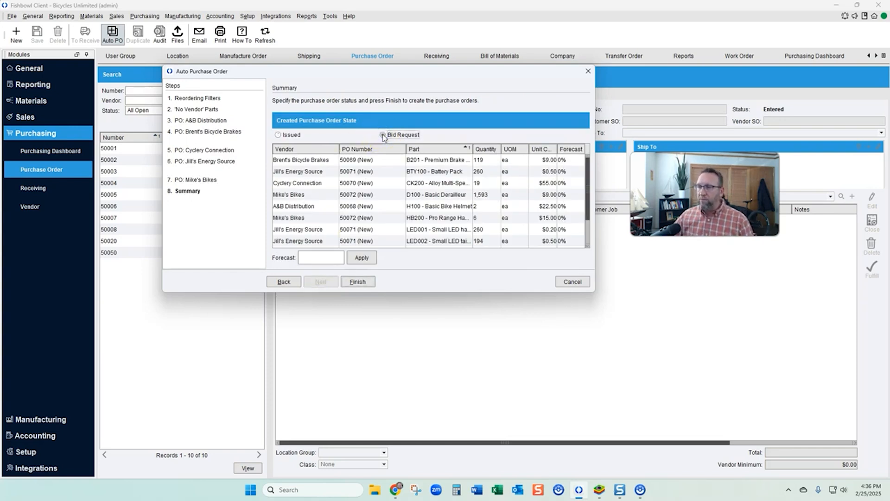
left_click(403, 177)
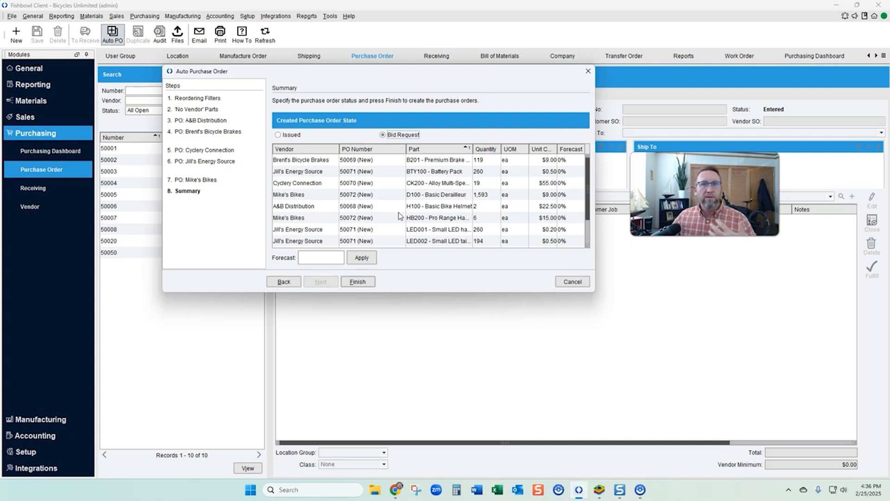
left_click(360, 282)
- Open the new A&B Distribution purchase order for the Basic Bike Helmet and issue it despite the vendor minimum order amount
left_click(242, 265)
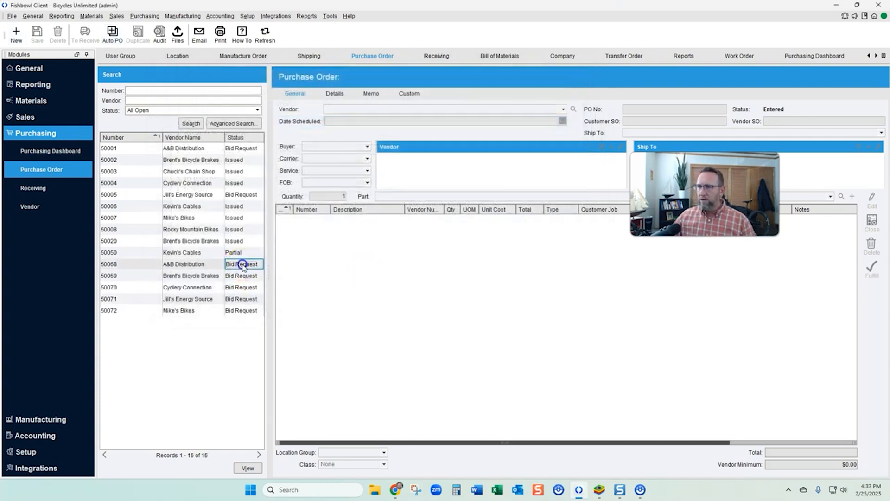
left_click(242, 267)
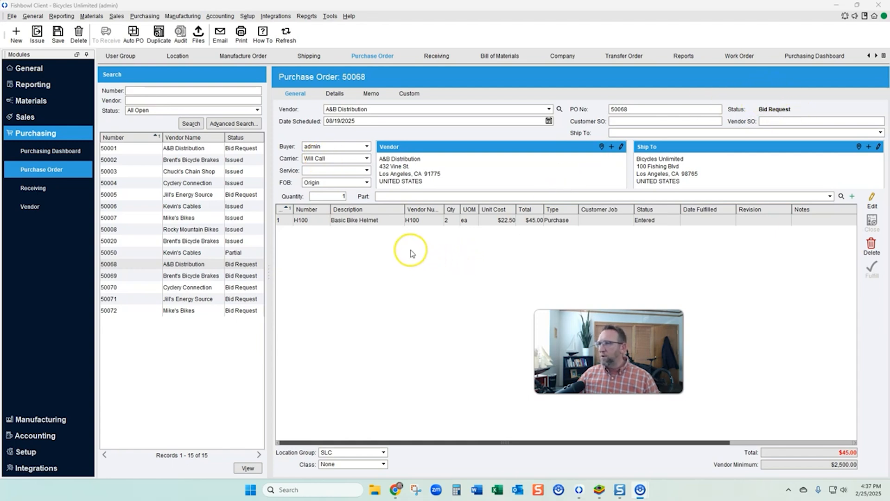
left_click(37, 33)
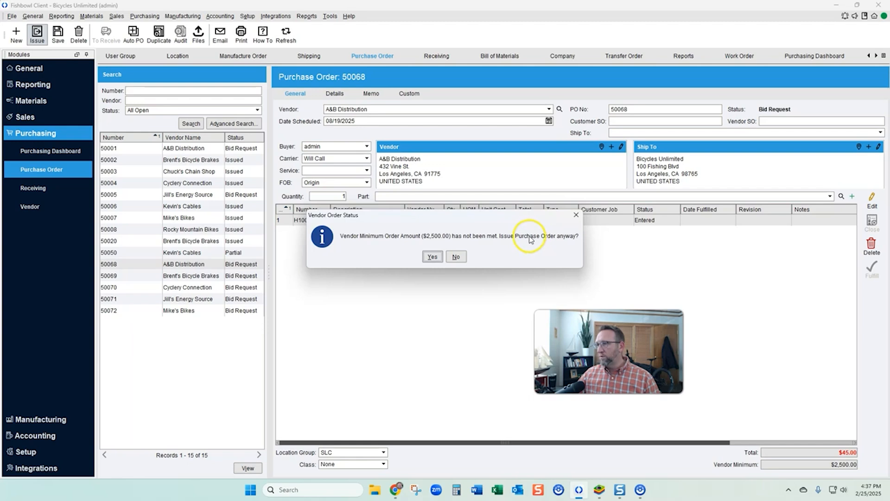
left_click(432, 257)
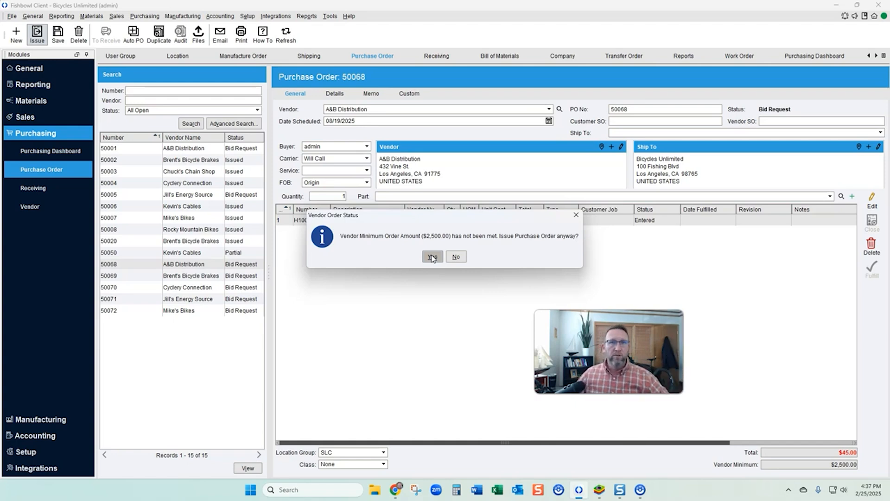
left_click(433, 256)
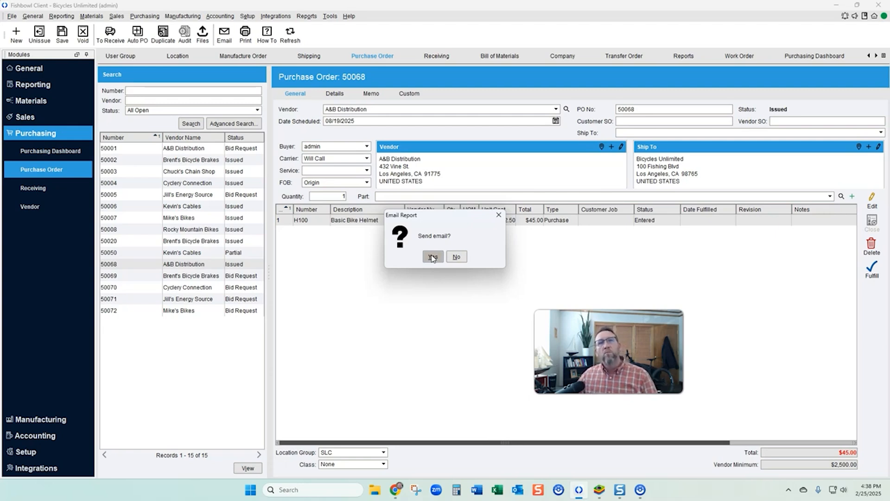
- Email the issued purchase order to a contact chosen from the email address book, keeping the default subject, message and attachments
left_click(432, 256)
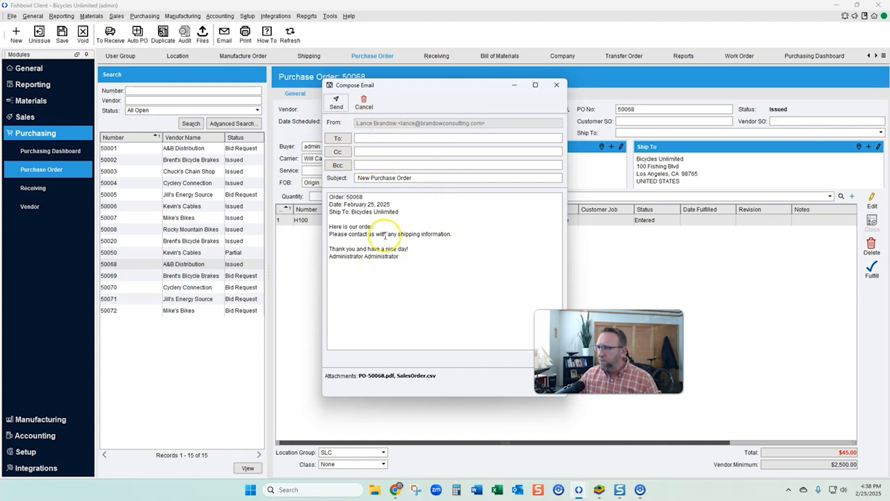
left_click_drag(452, 88, 399, 73)
left_click(286, 122)
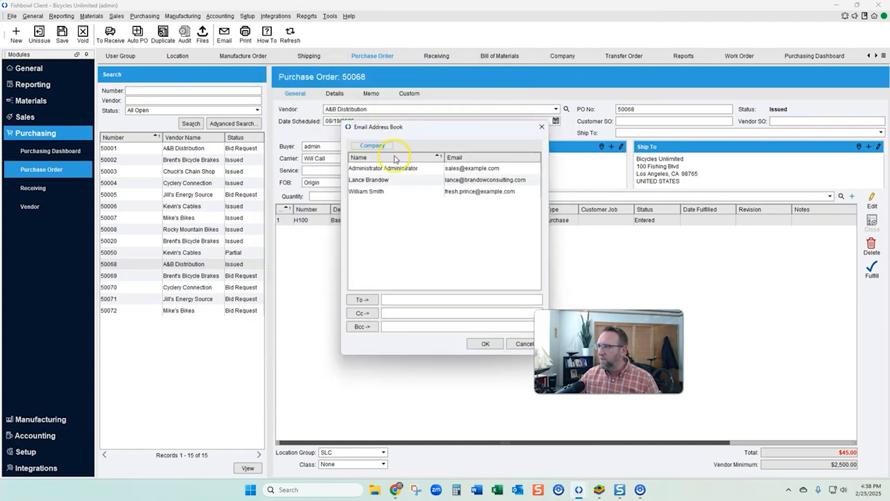
left_click(384, 191)
left_click(362, 300)
left_click(485, 344)
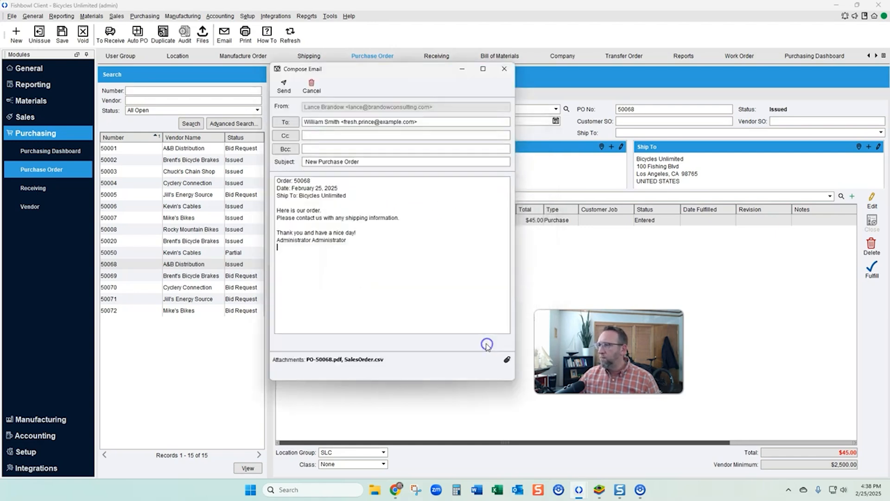
left_click(284, 89)
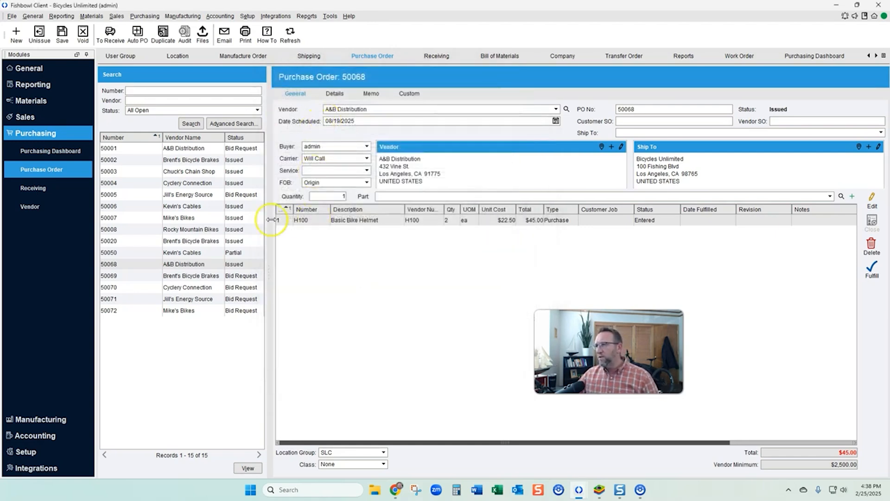
- Show a print preview of the issued A&B Distribution purchase order and look over the report
left_click(9, 16)
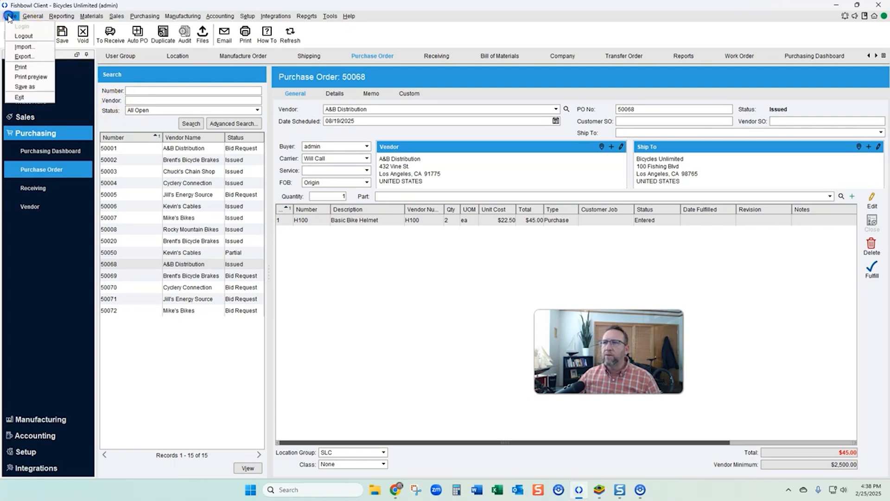
left_click(31, 77)
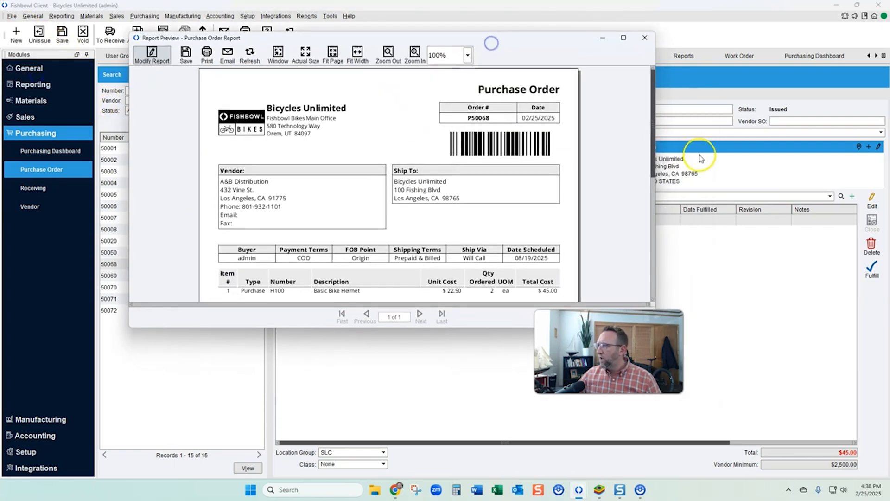
mouse_move(651, 124)
left_mouse_down()
mouse_move(651, 160)
mouse_move(647, 137)
left_mouse_up()
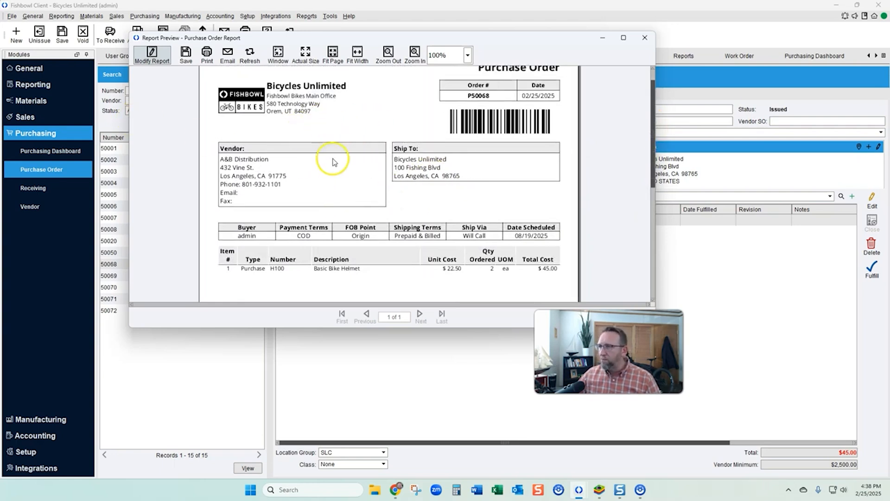
- Open the Purchase Order Report for modification and examine its Optional, Address and Custom Fields settings
left_click(161, 62)
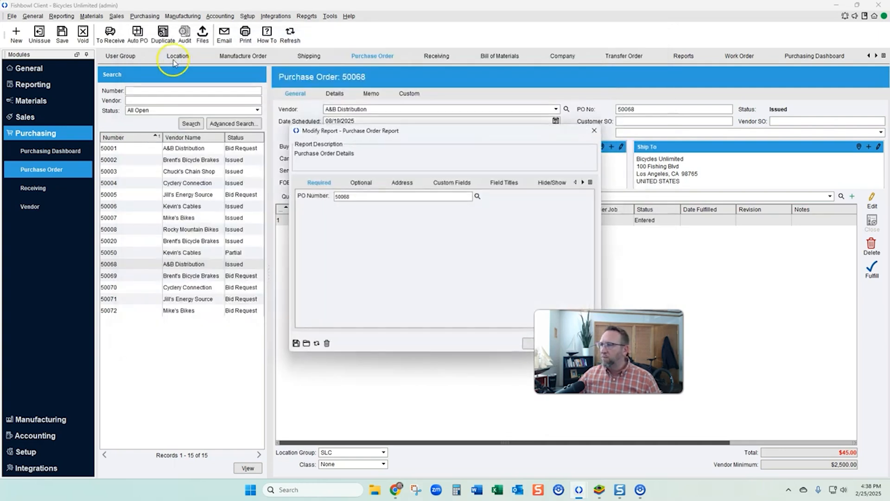
left_click(274, 95)
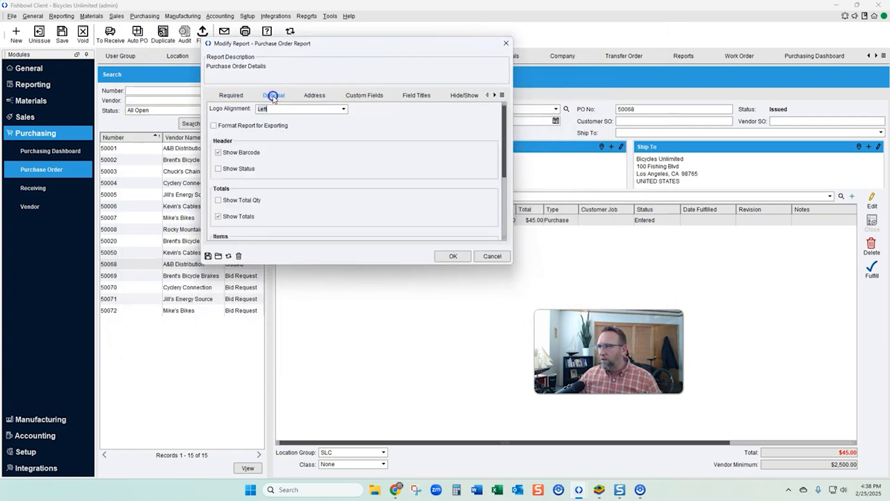
scroll(312, 161, "down", 5)
scroll(313, 161, "up", 5)
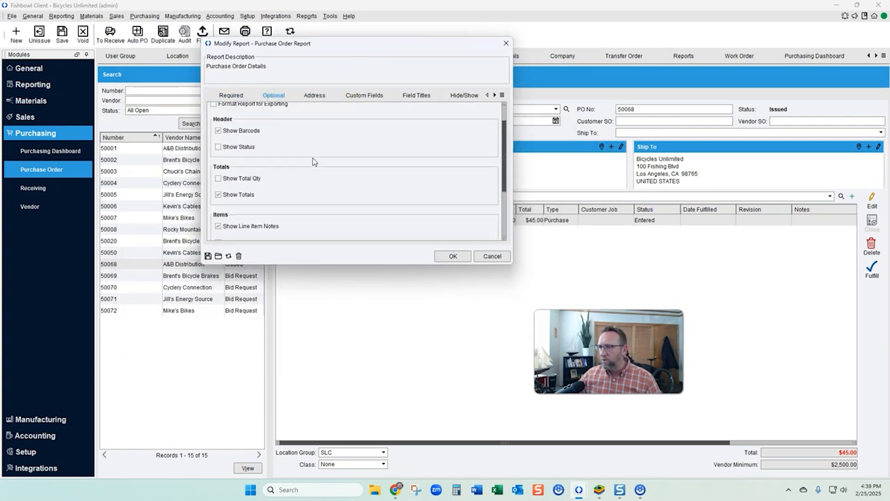
left_click(314, 95)
scroll(337, 150, "down", 5)
left_click(364, 95)
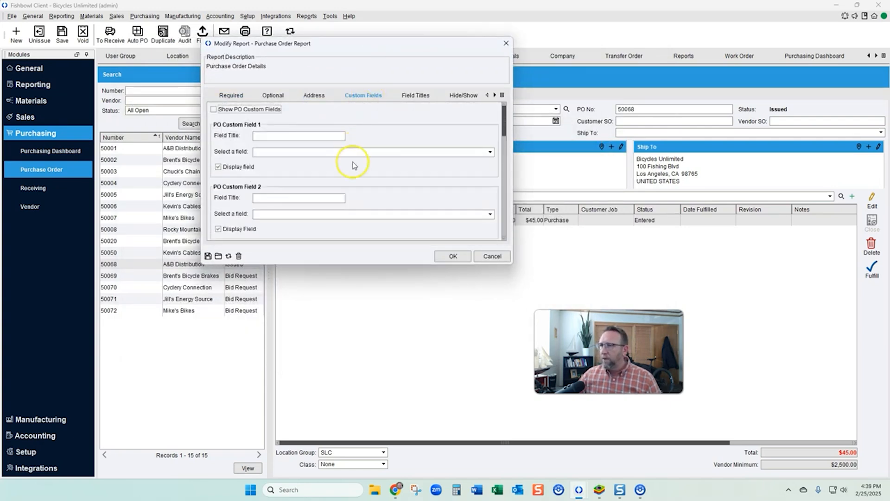
scroll(355, 171, "down", 5)
scroll(355, 171, "up", 5)
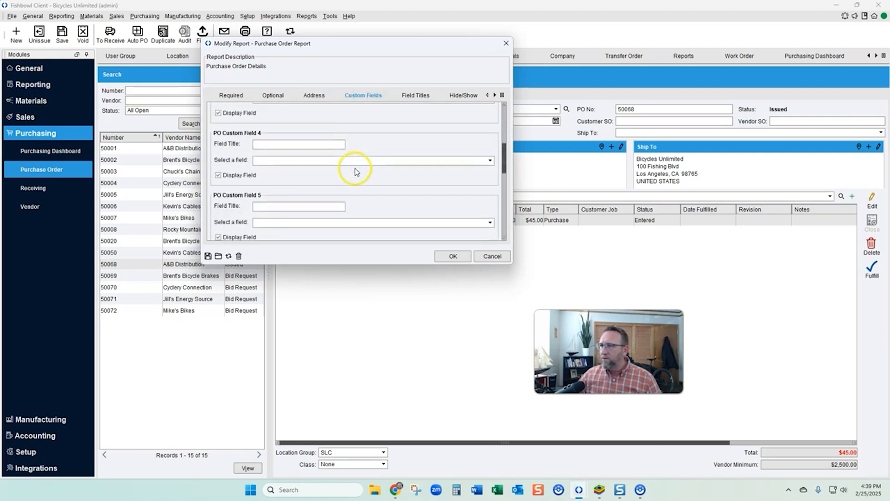
- Examine the report's Field Titles settings and the item columns that can be hidden or shown
left_click(416, 95)
scroll(420, 162, "down", 6)
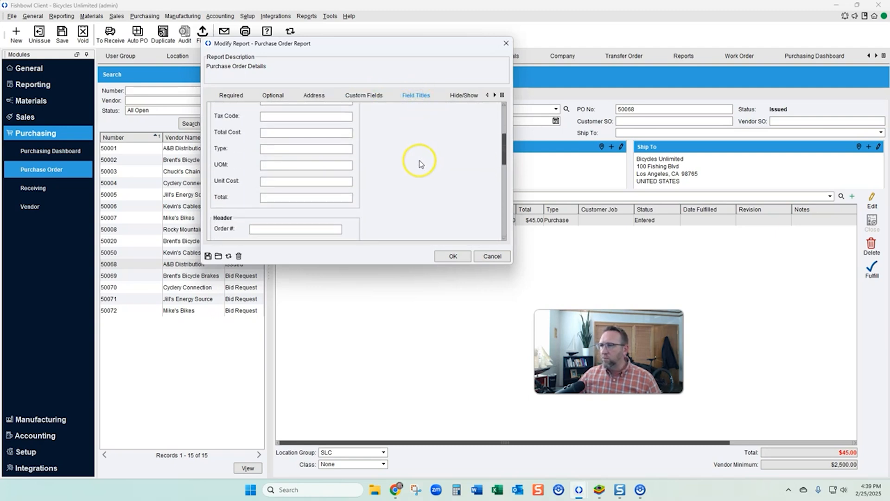
scroll(419, 162, "down", 6)
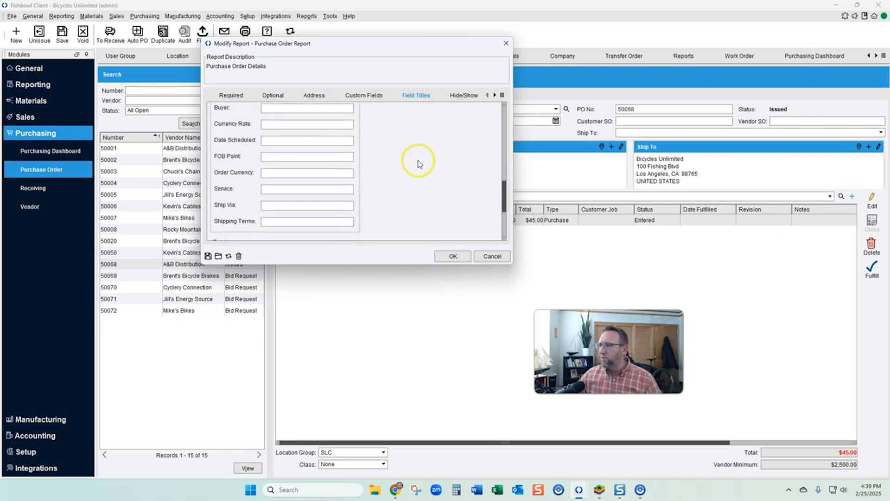
left_click(462, 95)
scroll(385, 146, "down", 8)
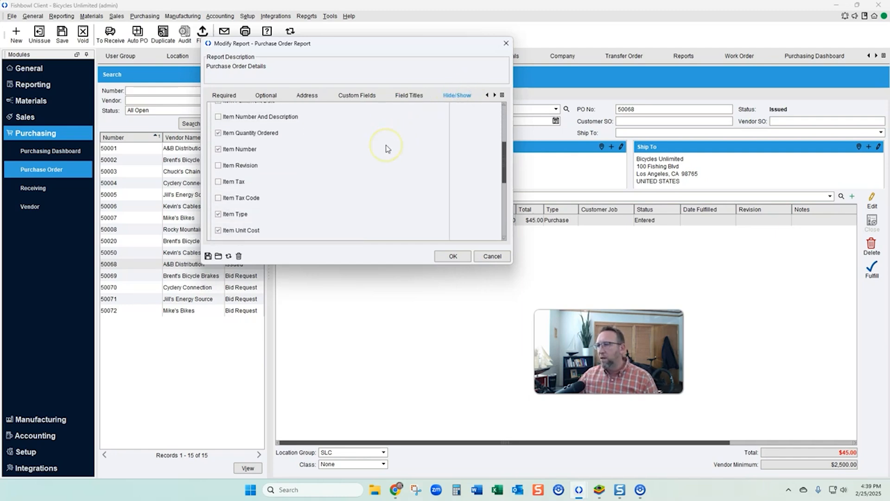
scroll(385, 147, "down", 4)
scroll(385, 147, "up", 12)
left_click(492, 96)
left_click(494, 95)
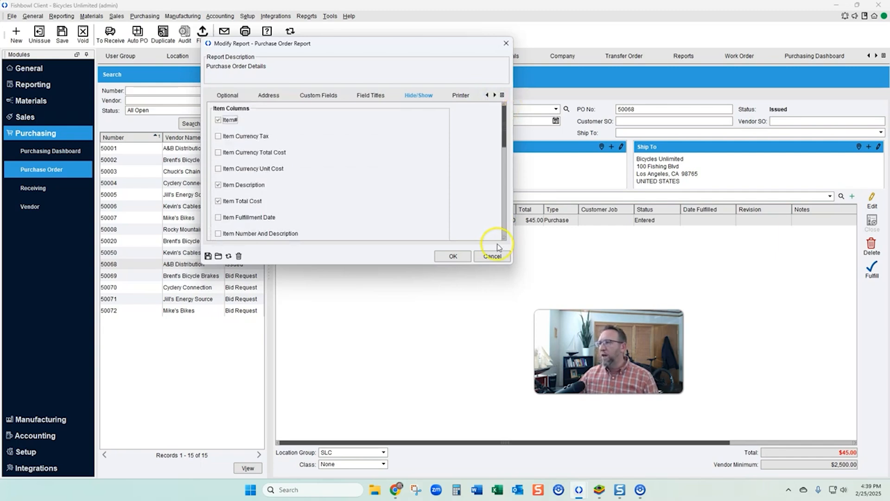
- Leave the report settings without changes, look over the purchase order preview, and close it
left_click(493, 257)
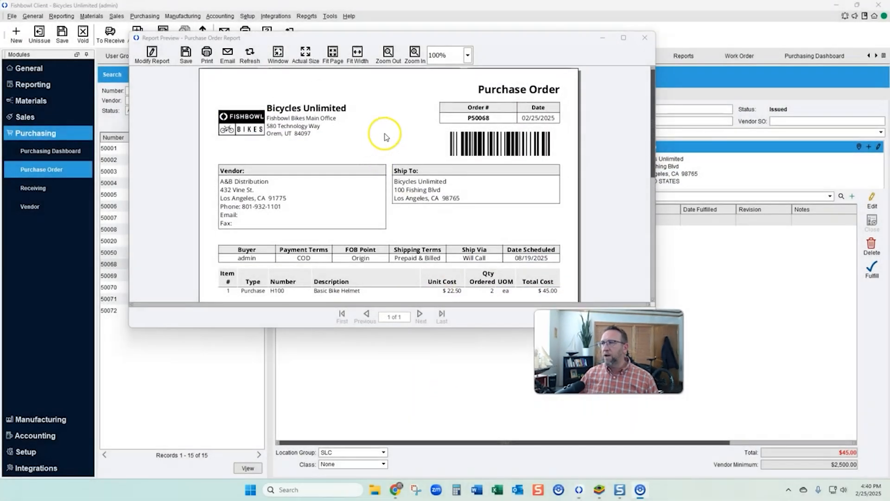
scroll(590, 190, "up", 1)
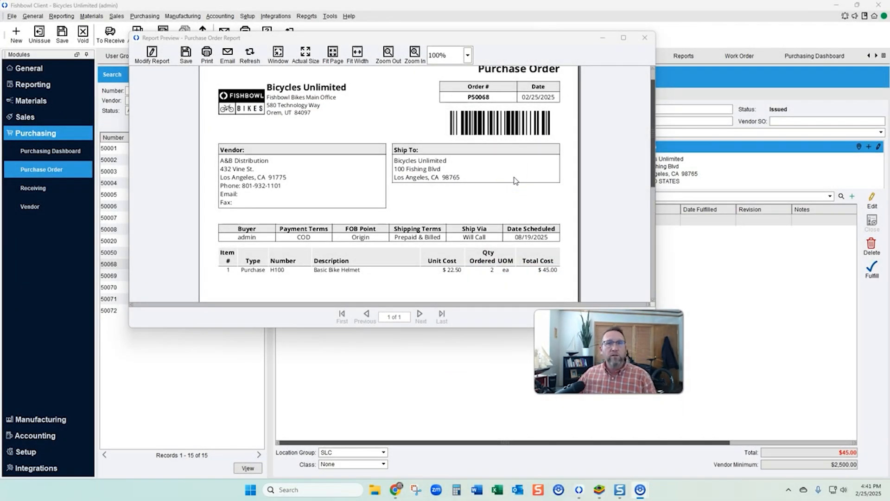
left_click(644, 37)
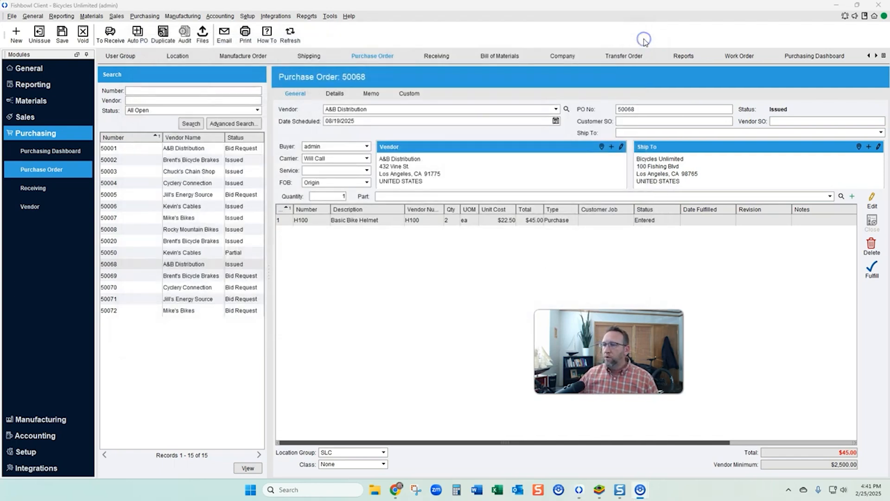
- Issue the Brent's Bicycle Brakes bid request scheduled for 08/01/2025 and email it with the default recipient, message and attachments
left_click(241, 275)
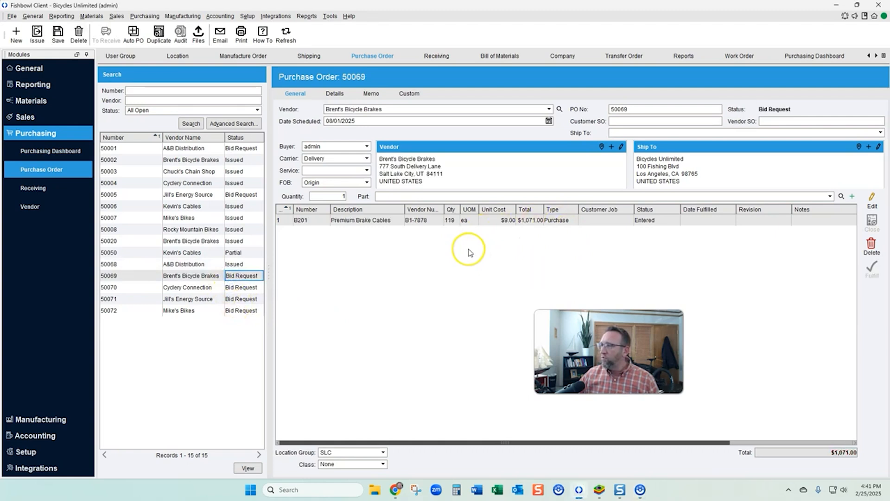
left_click(40, 34)
left_click(425, 255)
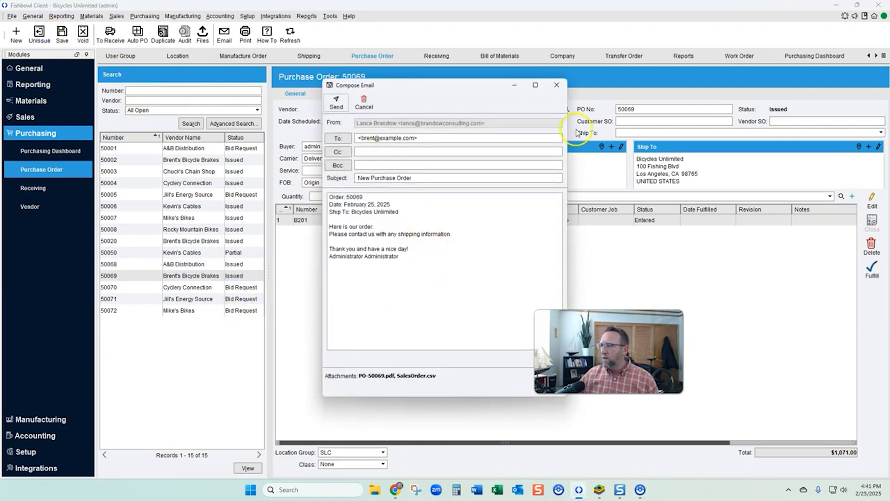
left_click(336, 101)
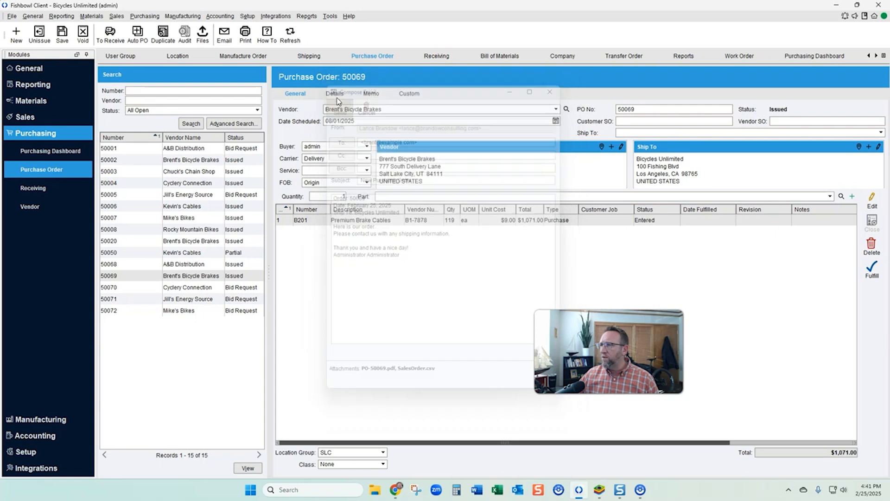
- Issue the Cyclery Connection bid request and email it to a contact chosen from the address book
left_click(220, 288)
left_click(39, 33)
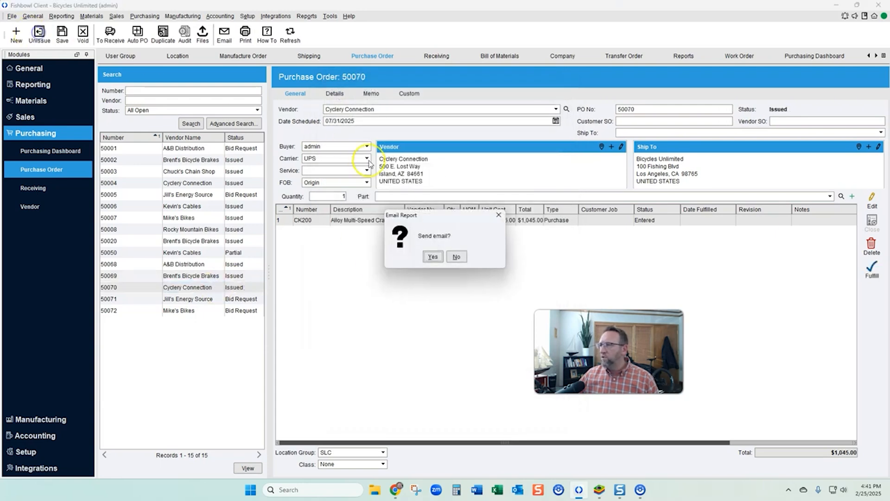
left_click(427, 257)
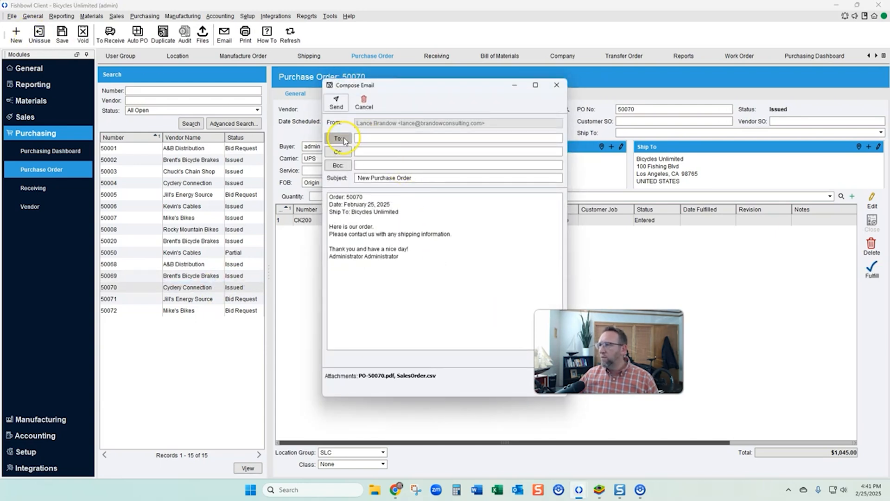
left_click(344, 138)
double_click(397, 191)
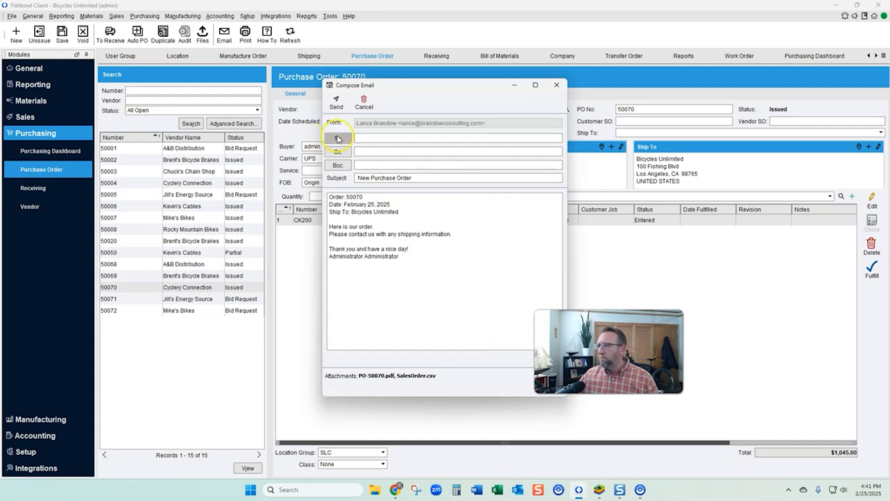
left_click(340, 138)
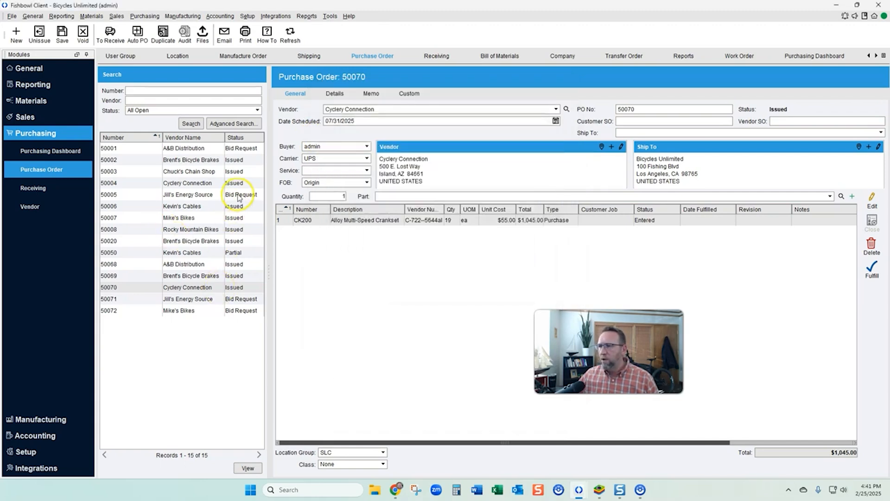
- Issue the Jill's Energy Source bid request scheduled for 03/23/2025 and email it to the vendor
left_click(234, 194)
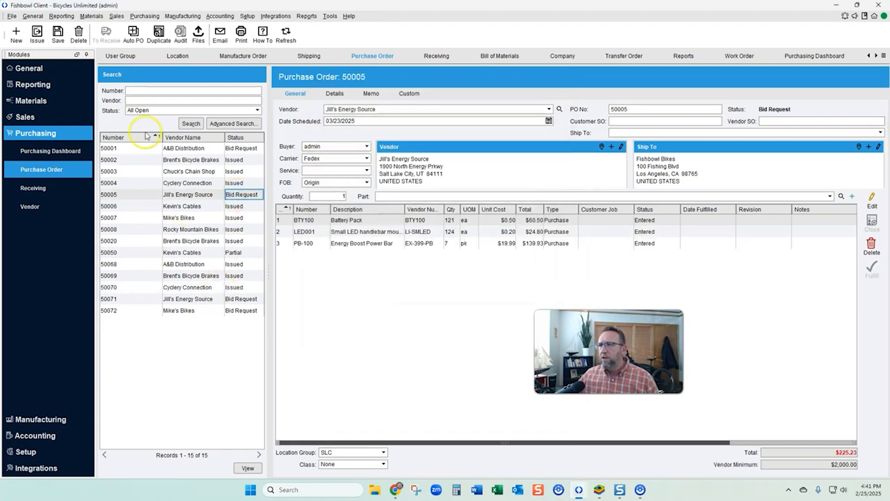
left_click(37, 35)
left_click(431, 255)
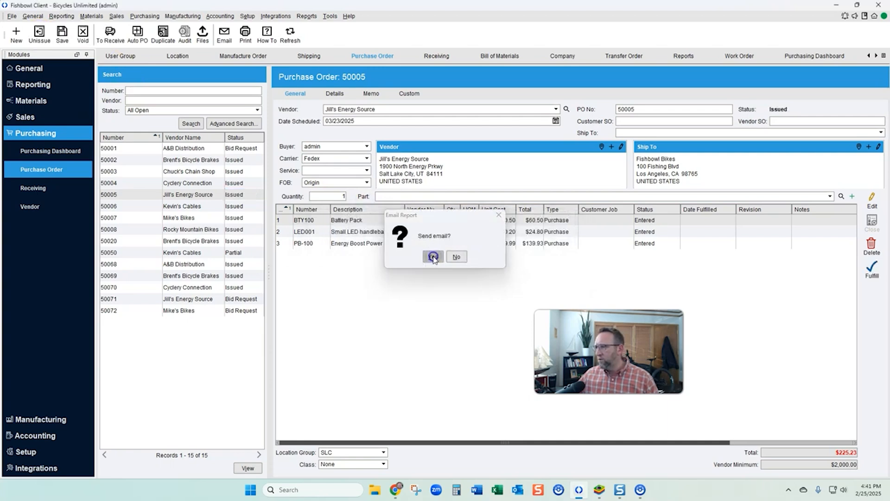
left_click(433, 257)
left_click(337, 105)
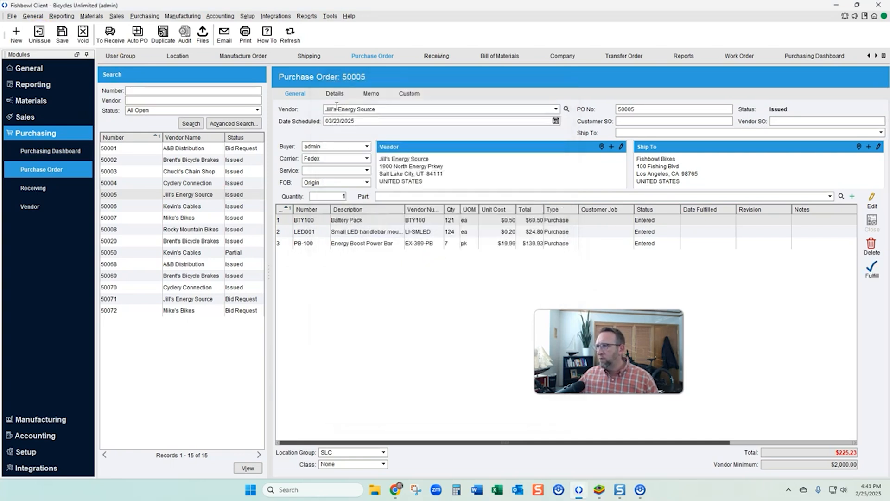
- Issue the Jill's Energy Source bid request scheduled for 08/06/2025 and email it to the vendor
left_click(241, 298)
left_click(37, 35)
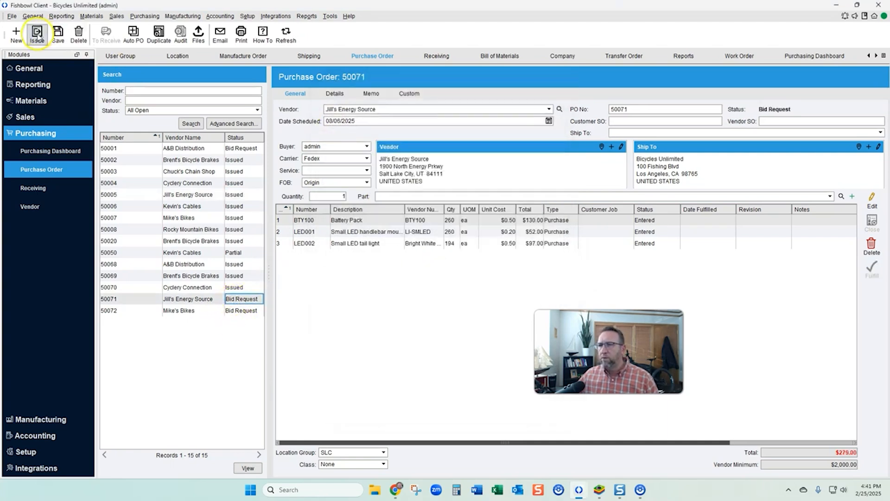
left_click(434, 259)
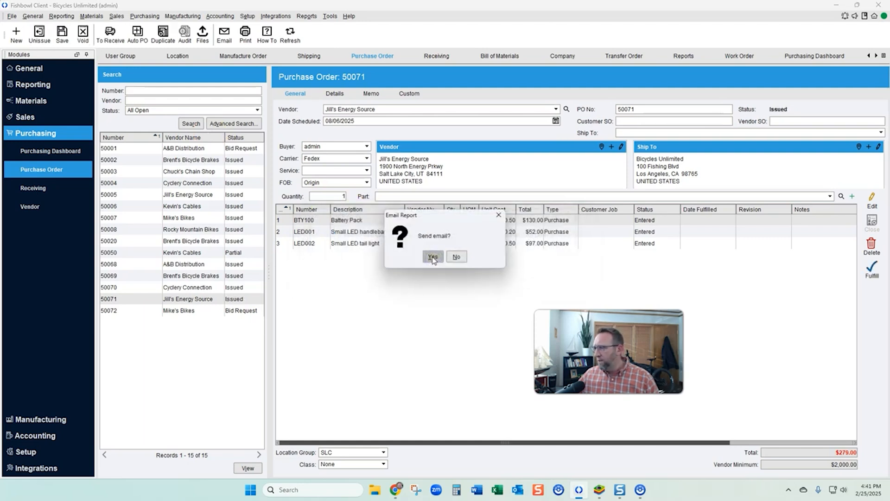
left_click(432, 257)
- Issue the Mike's Bikes bid request scheduled for 08/08/2025 and email it to the vendor
left_click(230, 311)
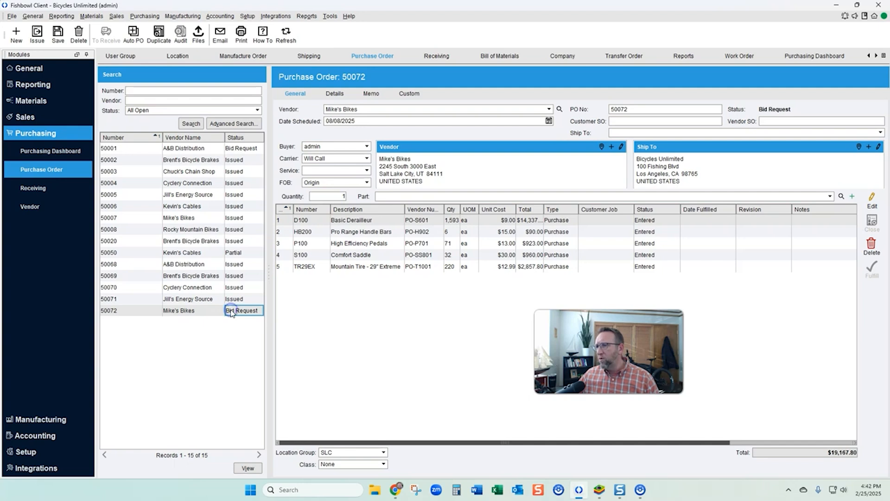
left_click(37, 34)
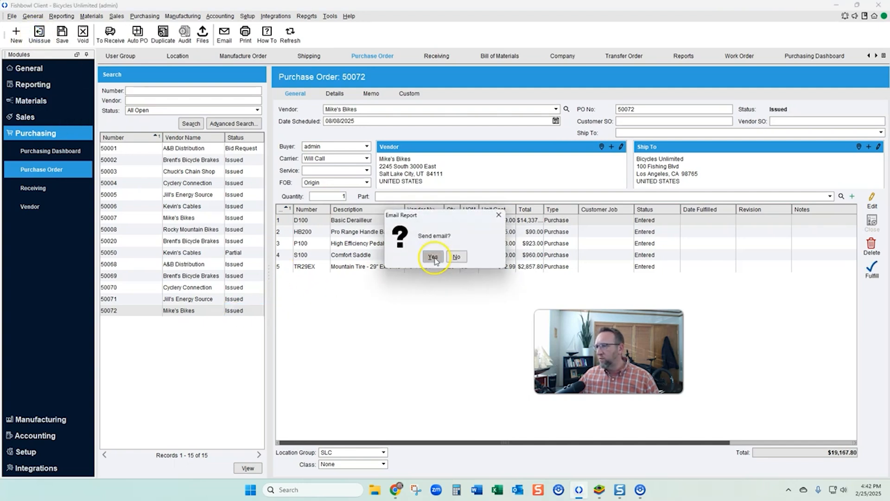
left_click(433, 257)
left_click(336, 102)
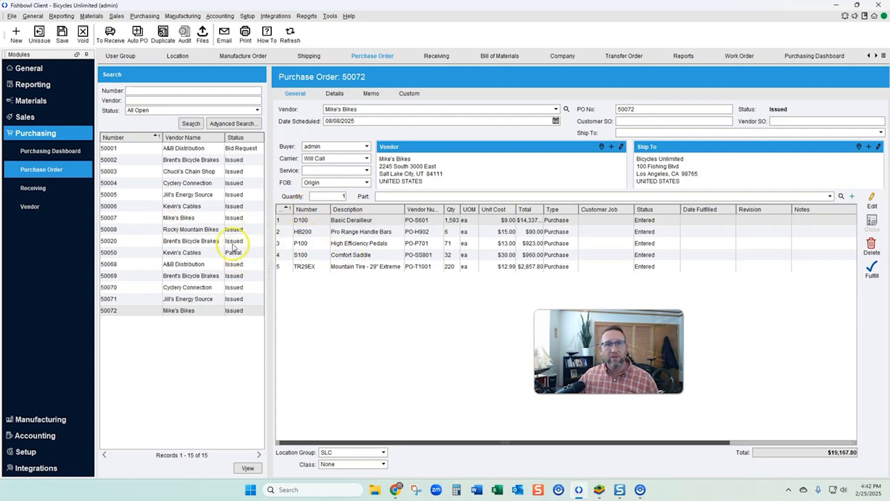
- Open the Rocky Mountain Bikes purchase order and move the line items' Date Scheduled column in front of the Number column
left_click(234, 229)
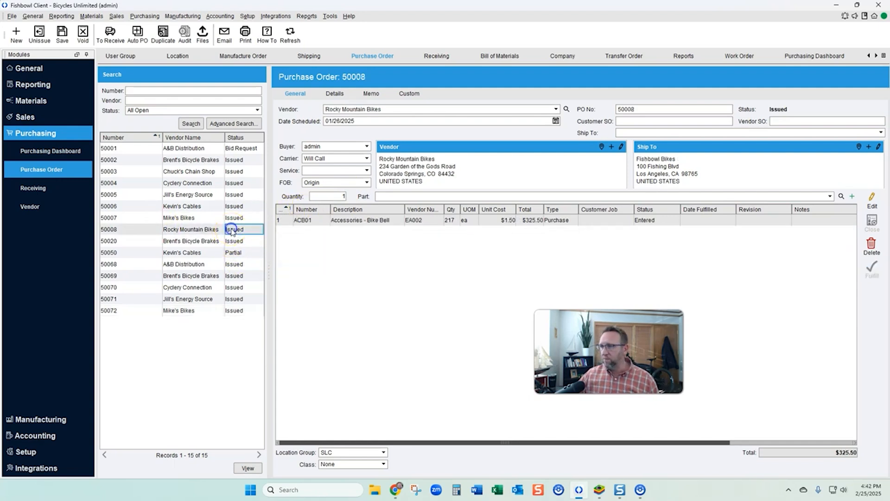
left_click(382, 221)
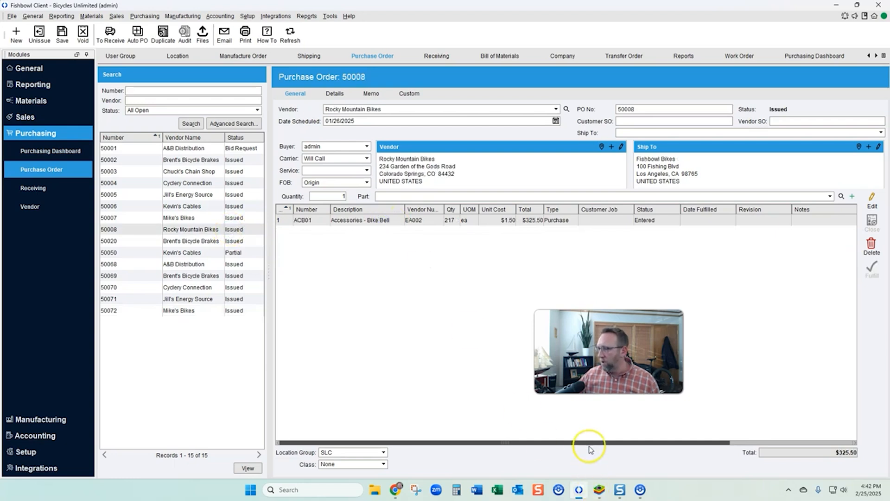
left_click_drag(588, 443, 712, 443)
left_click(450, 219)
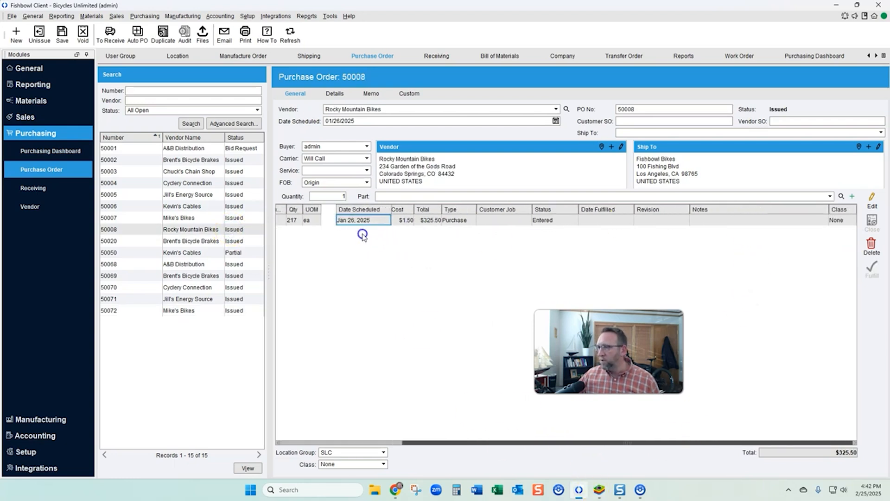
left_click_drag(485, 443, 329, 438)
left_click_drag(505, 210, 330, 216)
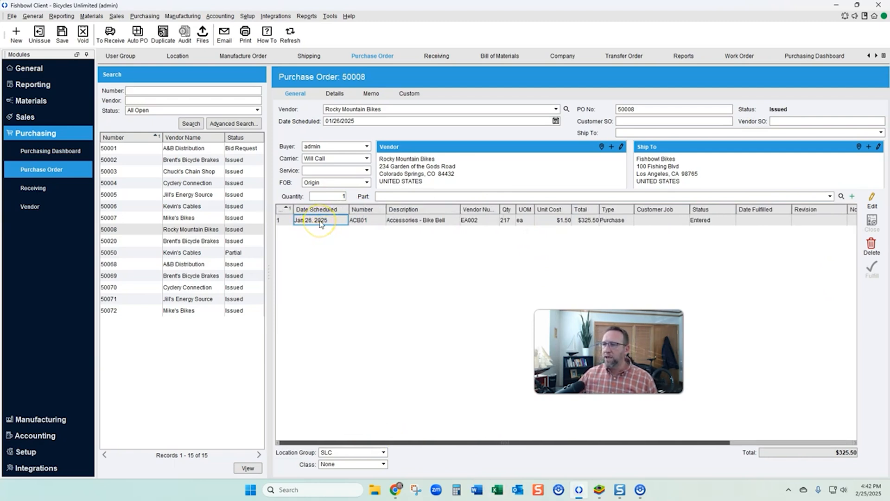
- Open the four-line Brent's Bicycle Brakes purchase order and move its Date Scheduled column between Number and Description
left_click(201, 242)
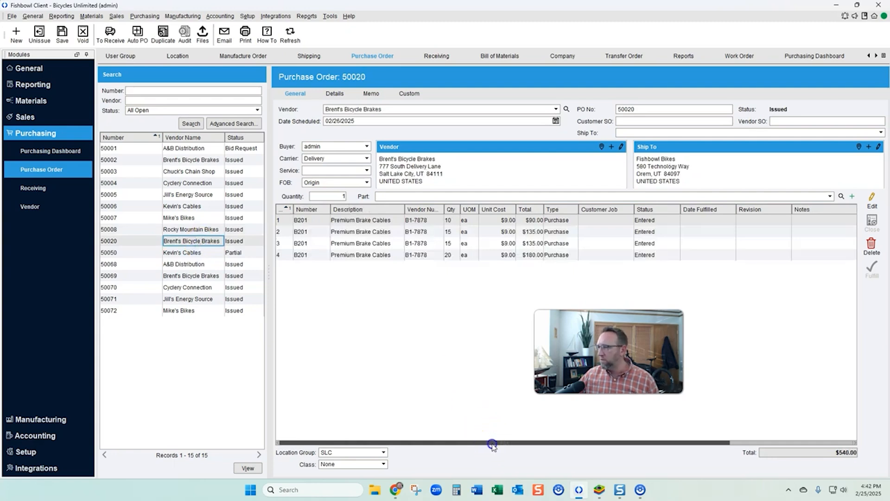
left_click_drag(493, 443, 699, 443)
left_click_drag(795, 210, 343, 217)
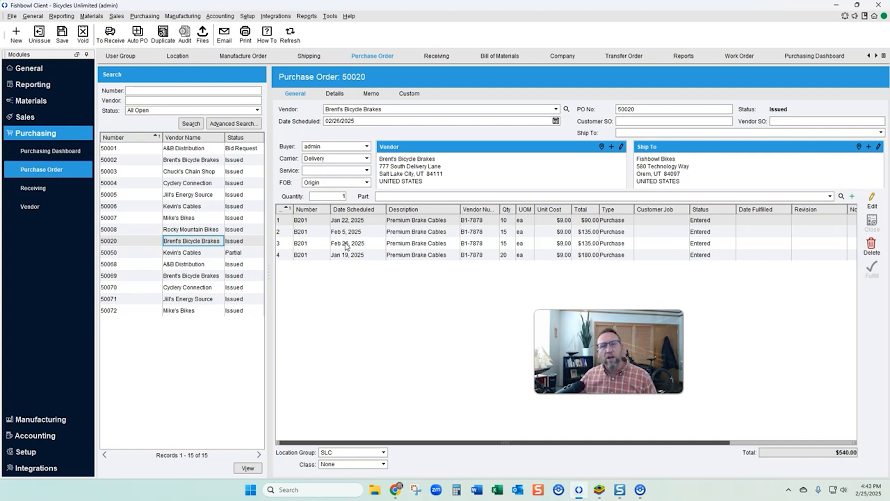
key("Down")
key("Down")
key("Down")
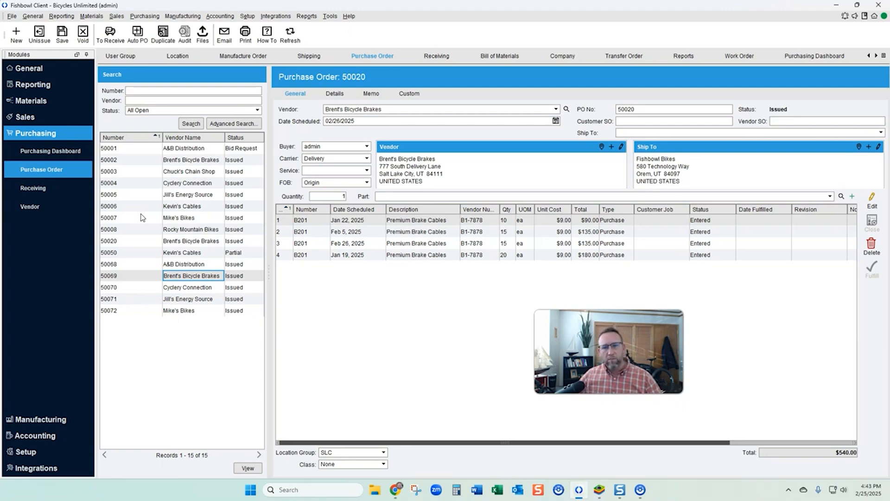
- Open the Receiving module and widen the search list so the vendor names show in full
left_click(139, 34)
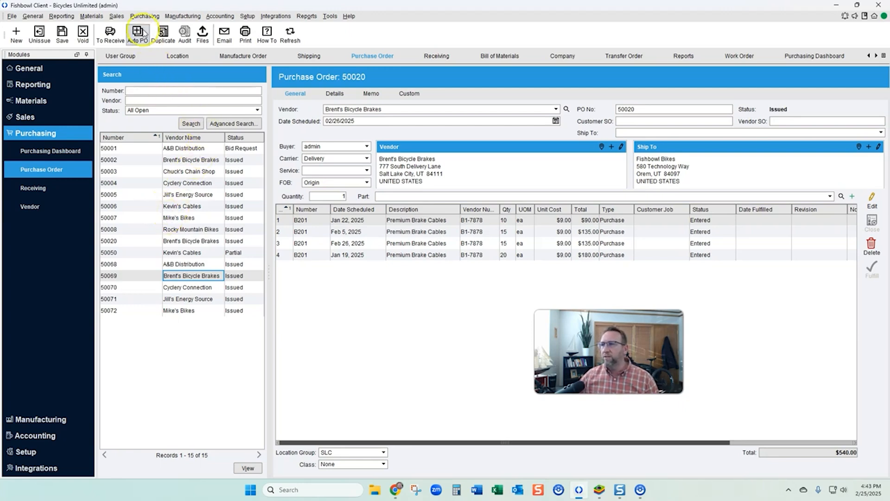
left_click(144, 17)
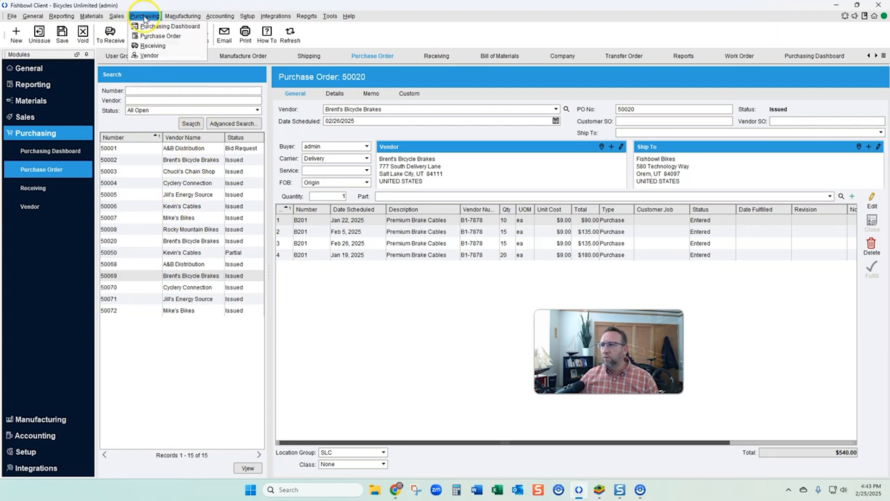
left_click(146, 48)
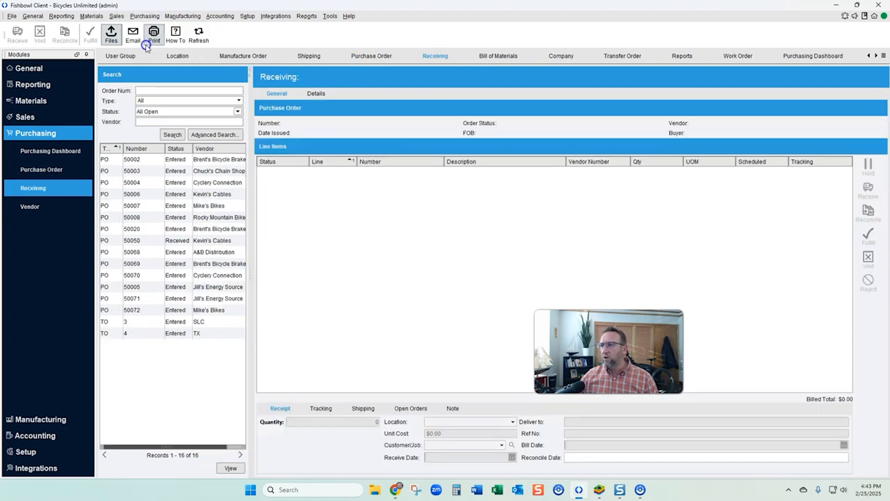
left_click_drag(251, 254, 309, 266)
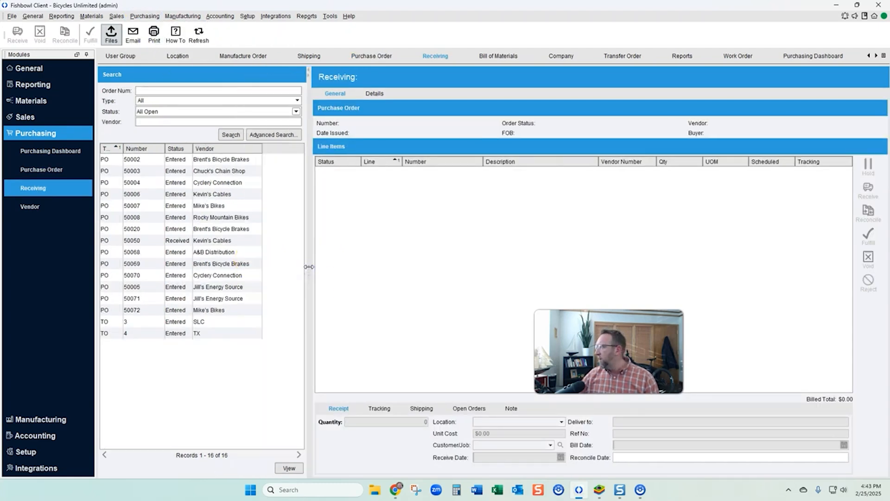
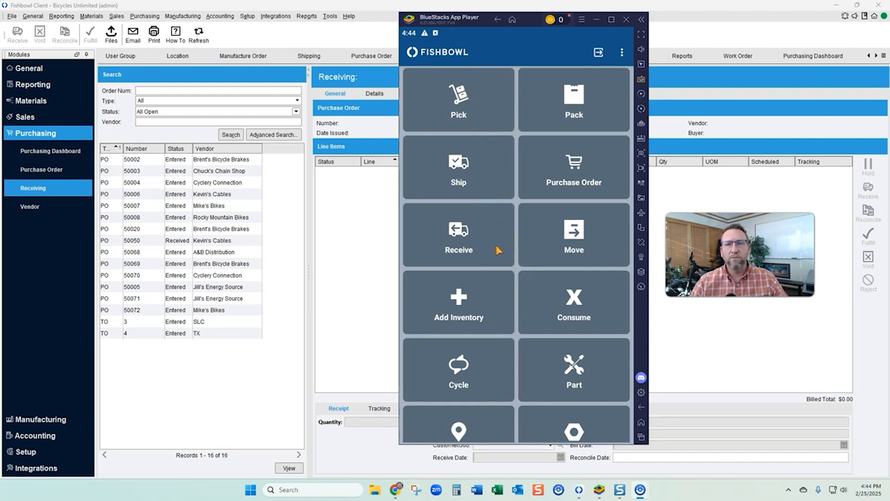
- Show the Google results for the tc70x barcode scanner in the browser, and return to the Fishbowl mobile app in BlueStacks
left_click_drag(527, 21, 458, 28)
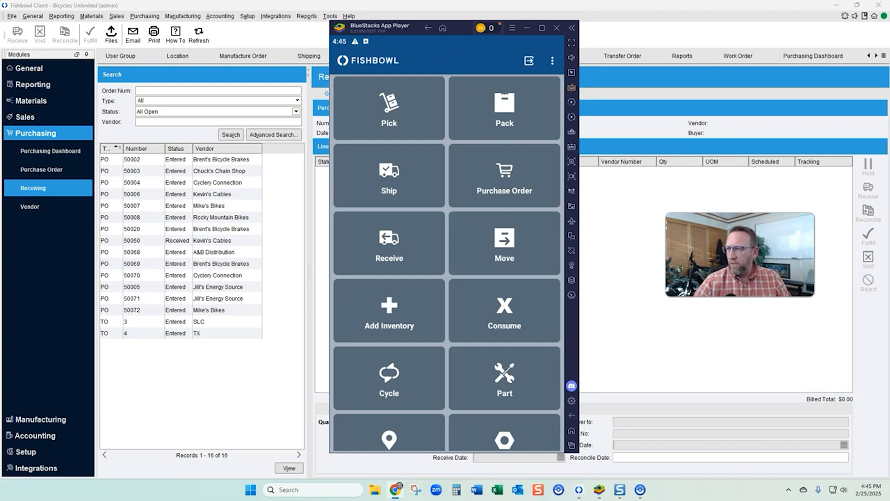
left_click_drag(215, 39, 201, 22)
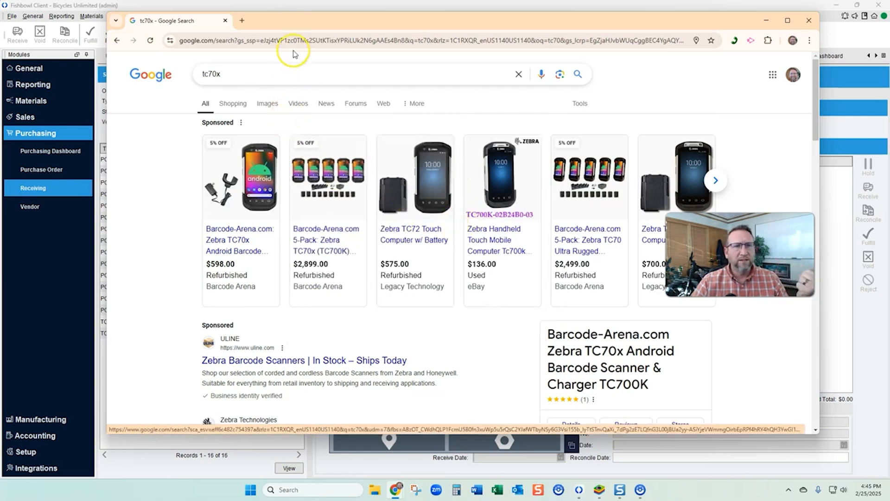
left_click_drag(285, 22, 889, 33)
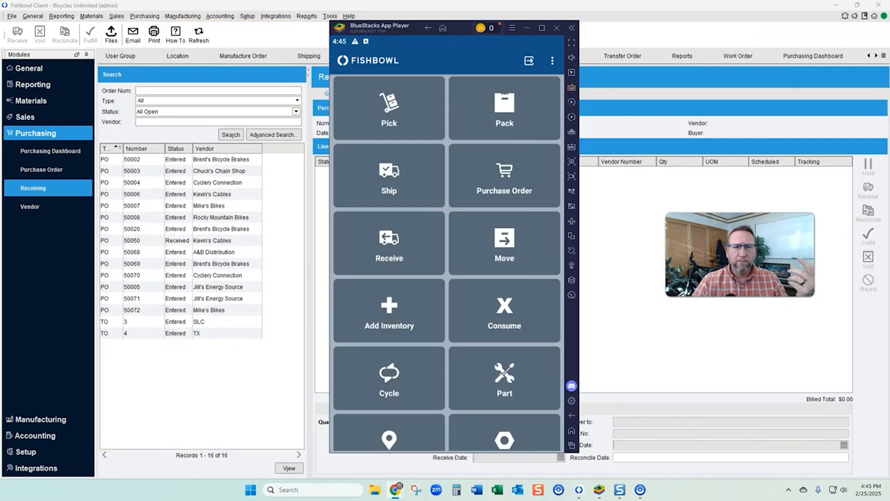
- Open Receiving in the mobile app, then set the BlueStacks display resolution to Portrait, 900 x 1600, and save the changes
left_click(397, 241)
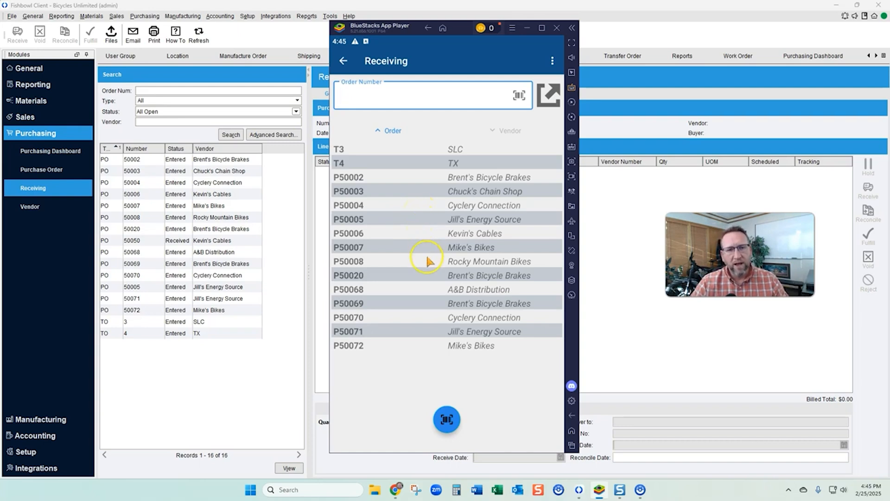
left_click(571, 401)
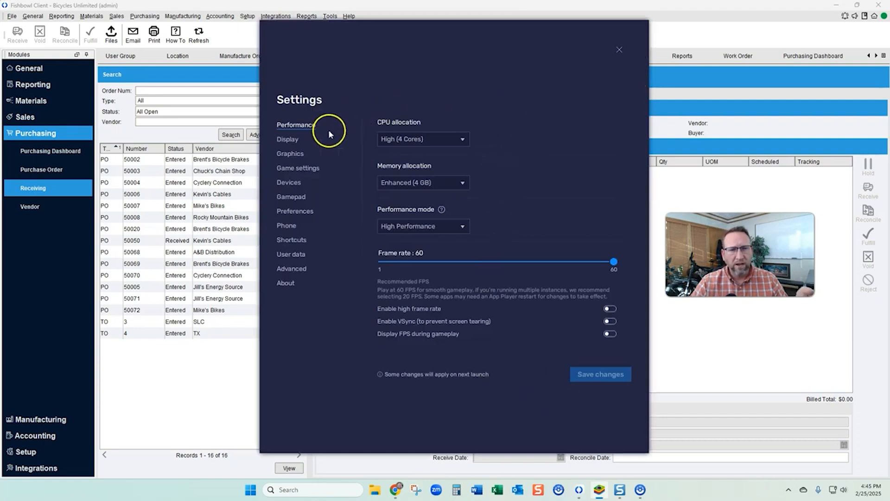
left_click(291, 139)
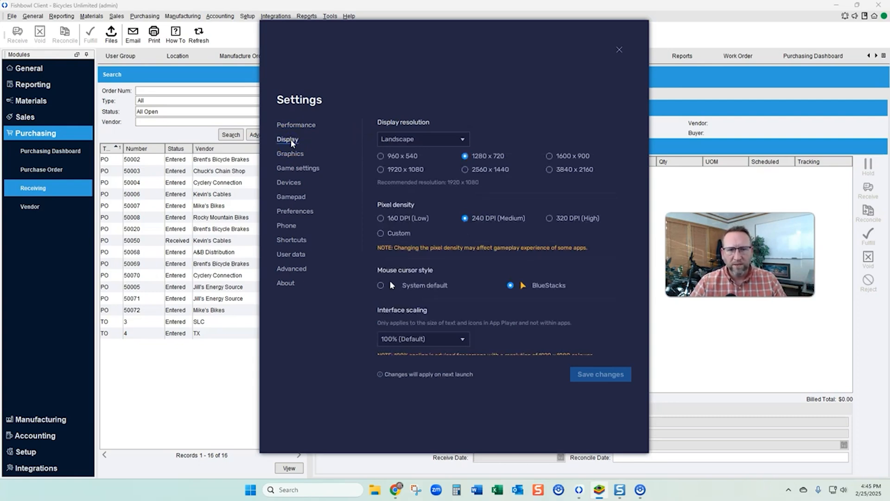
left_click(412, 139)
left_click(414, 153)
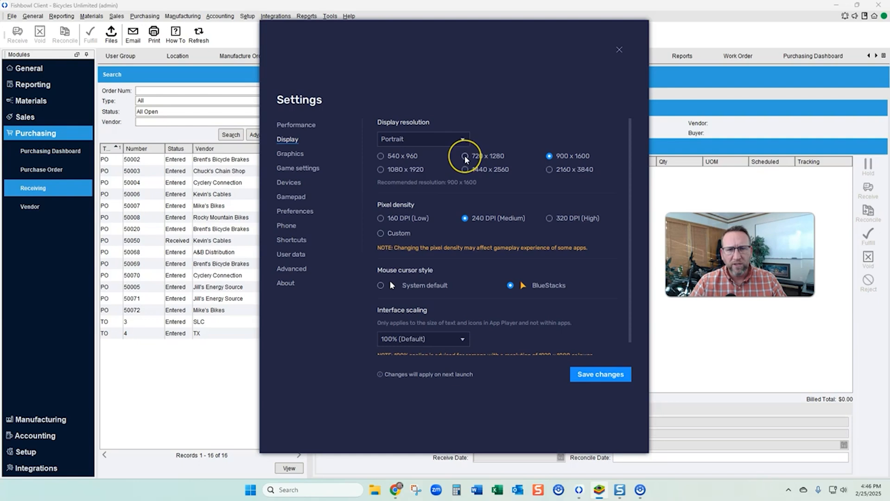
left_click(541, 282)
left_click(588, 378)
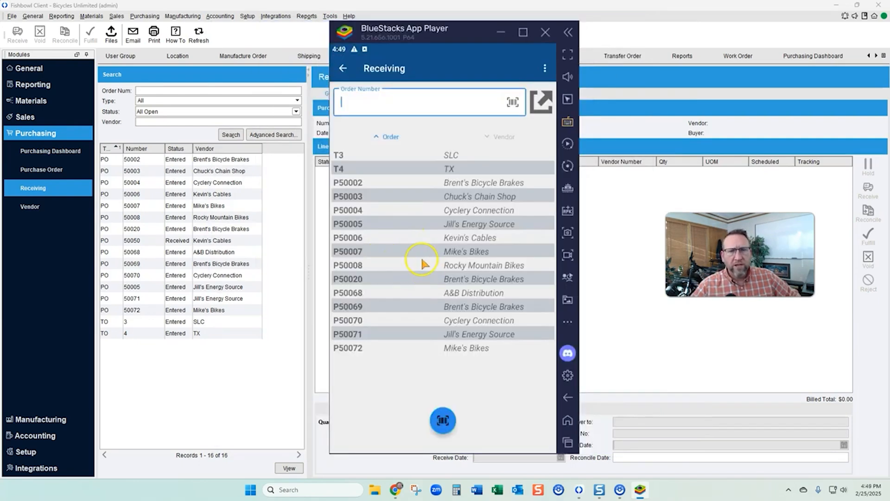
- Open the Rocky Mountain Bikes order in mobile Receiving and receive its ACB01 bike bells in full
left_click(430, 232)
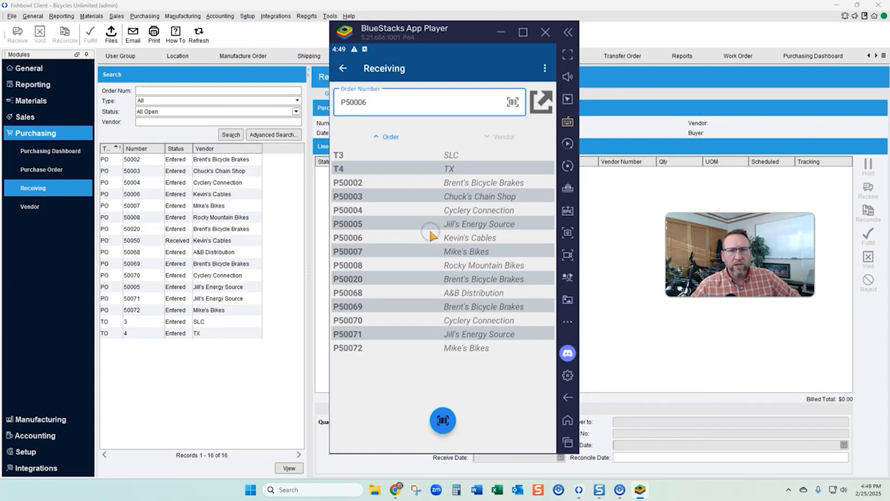
left_click(434, 266)
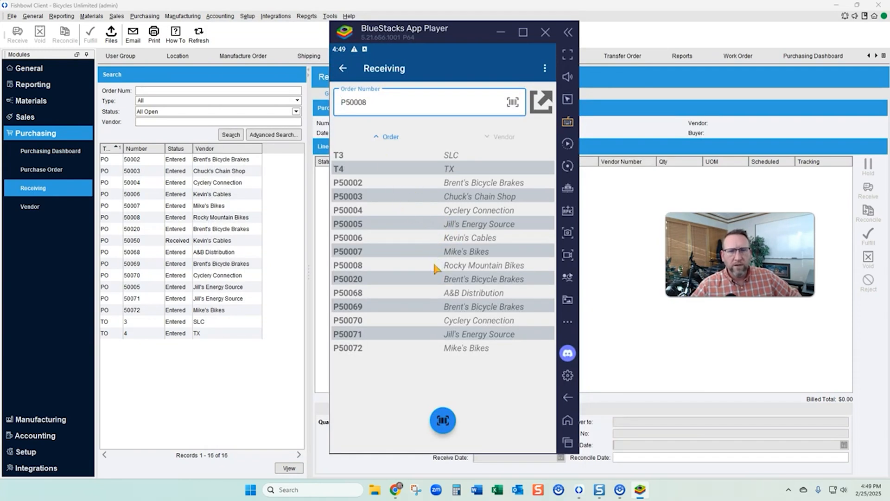
left_click(540, 101)
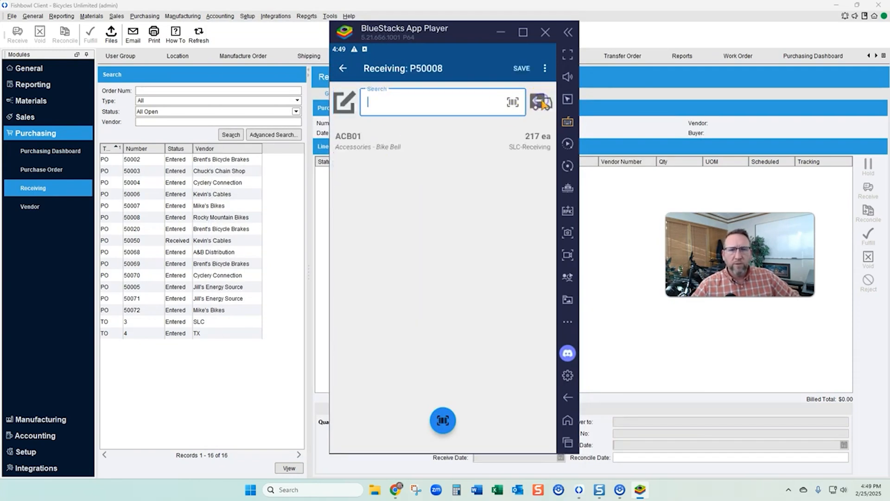
left_click(372, 146)
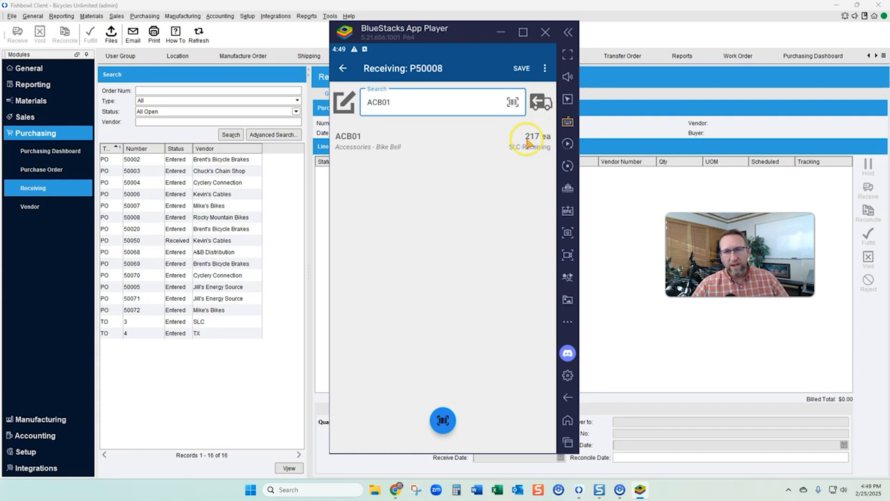
left_click(540, 103)
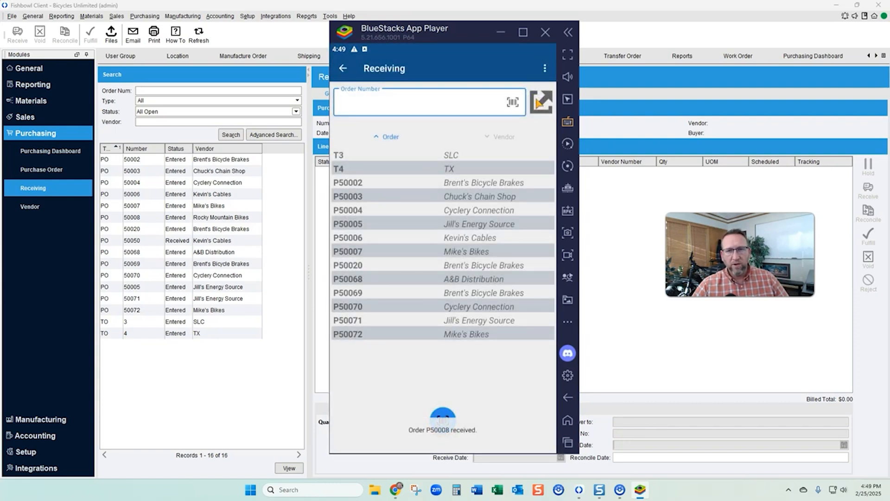
- Open the Kevin's Cables order in mobile Receiving and open the receipt details of part B101, Discount Brake Cables
left_click(451, 239)
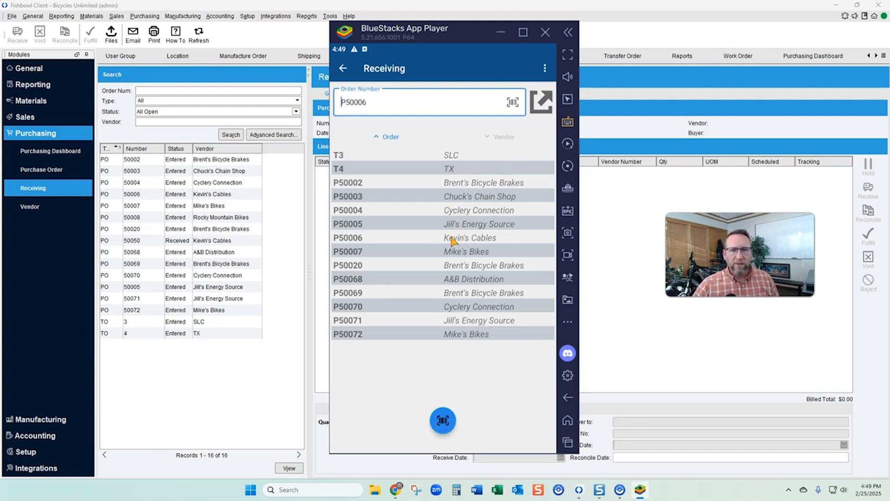
left_click(539, 102)
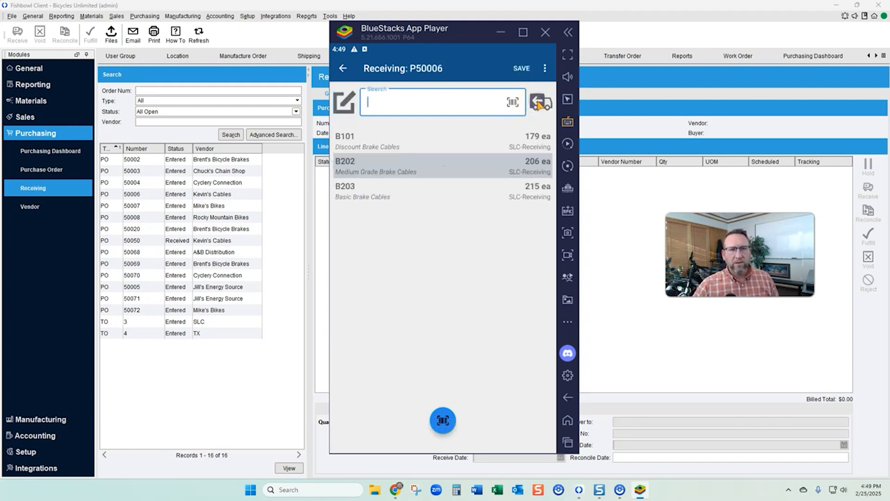
left_click(511, 145)
left_click(532, 142)
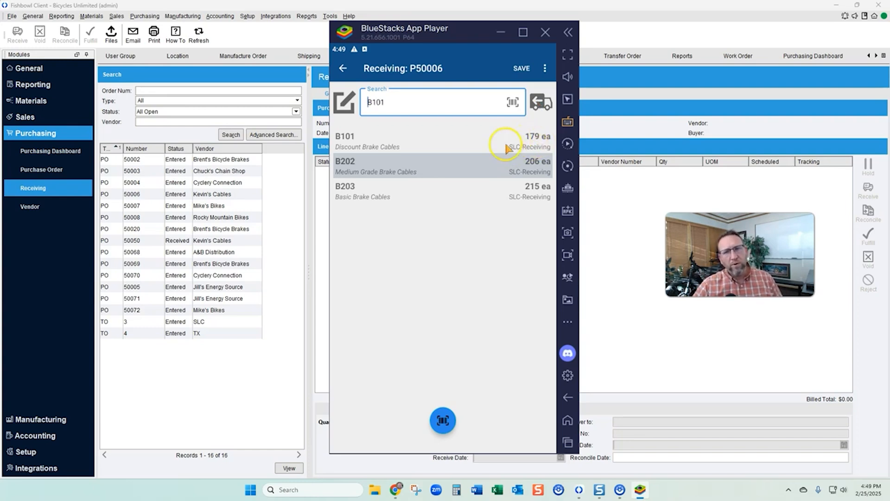
left_click(346, 103)
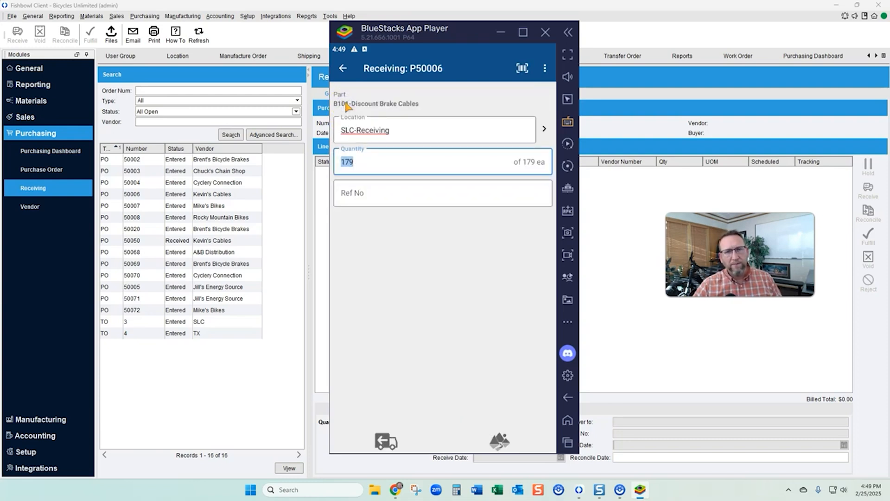
- Set the B101 receipt location to SLC-Stock 100, change its quantity, and receive the part
left_click(452, 129)
left_click(544, 128)
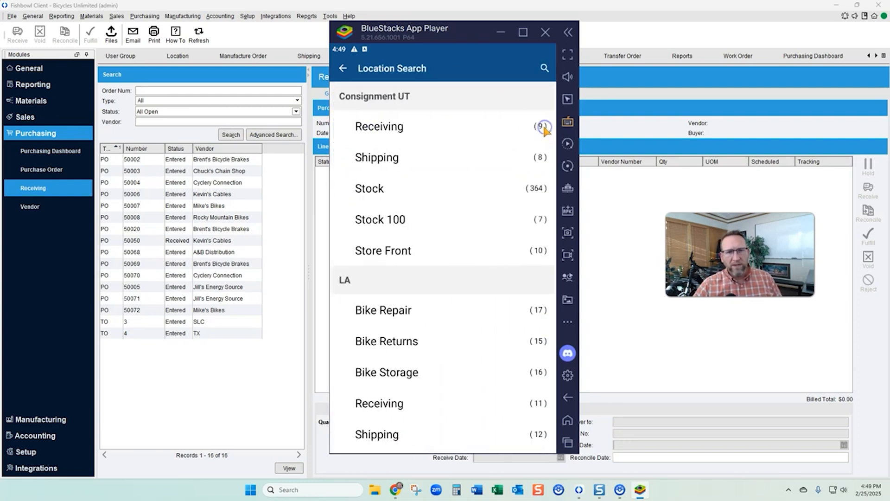
scroll(420, 248, "down", 3)
scroll(412, 242, "down", 15)
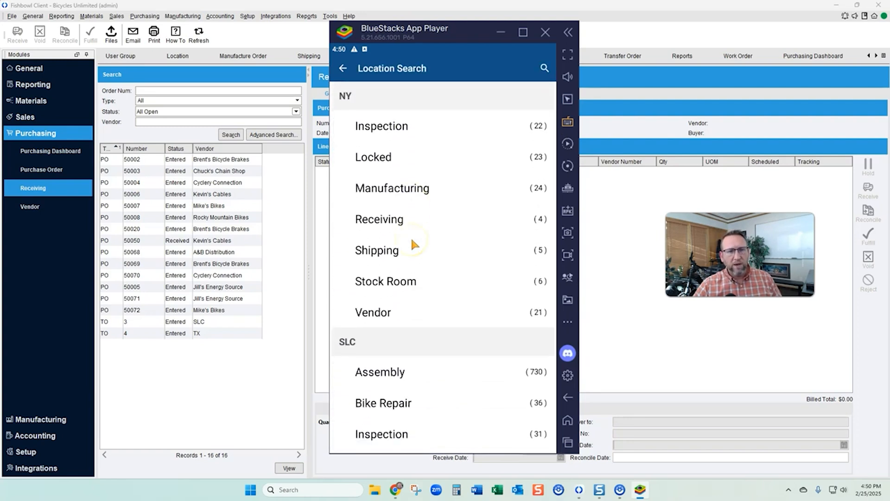
scroll(407, 237, "down", 2)
scroll(407, 238, "up", 4)
scroll(407, 237, "down", 8)
scroll(398, 246, "down", 10)
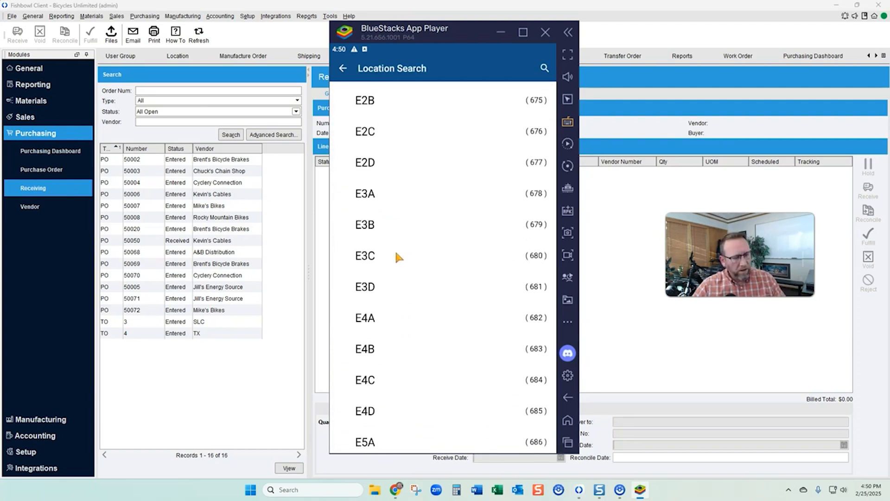
scroll(397, 256, "down", 3)
scroll(396, 252, "down", 8)
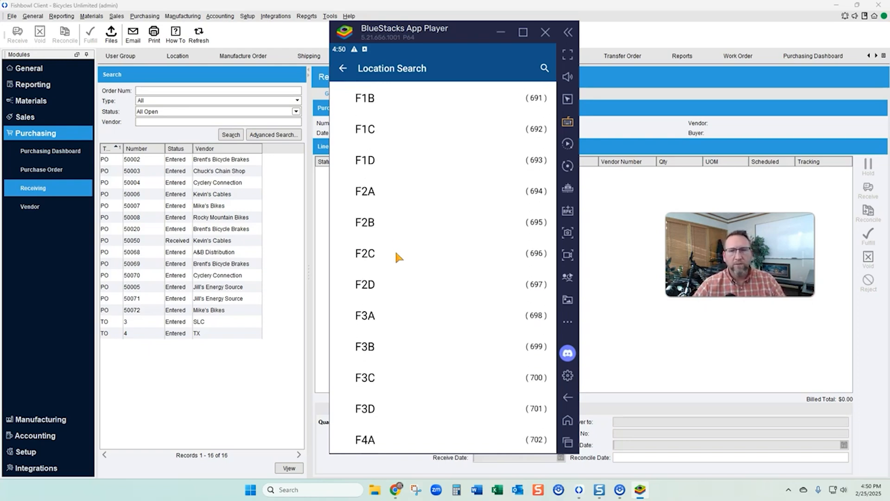
scroll(394, 154, "up", 2)
scroll(438, 185, "down", 10)
scroll(437, 185, "down", 10)
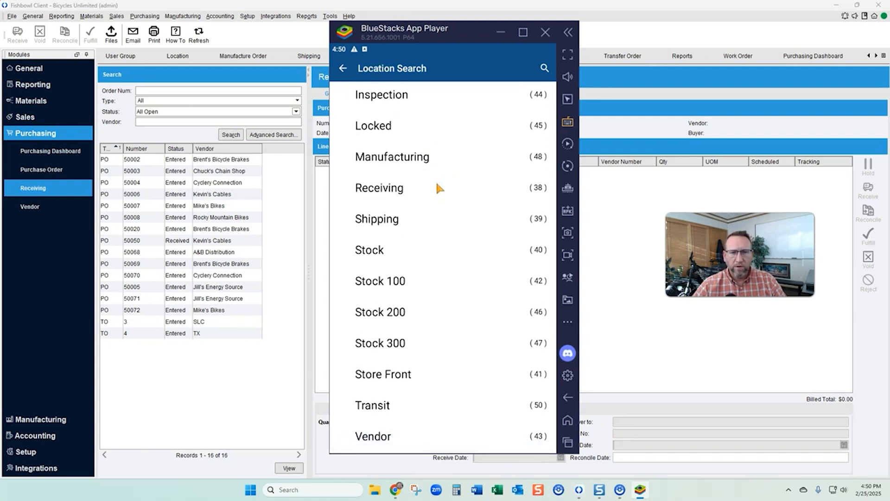
scroll(437, 186, "up", 10)
scroll(437, 185, "up", 10)
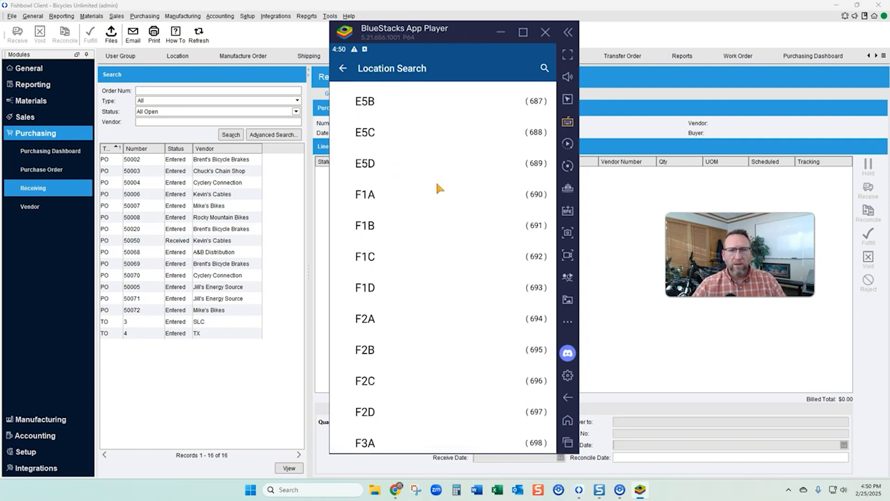
scroll(437, 185, "up", 5)
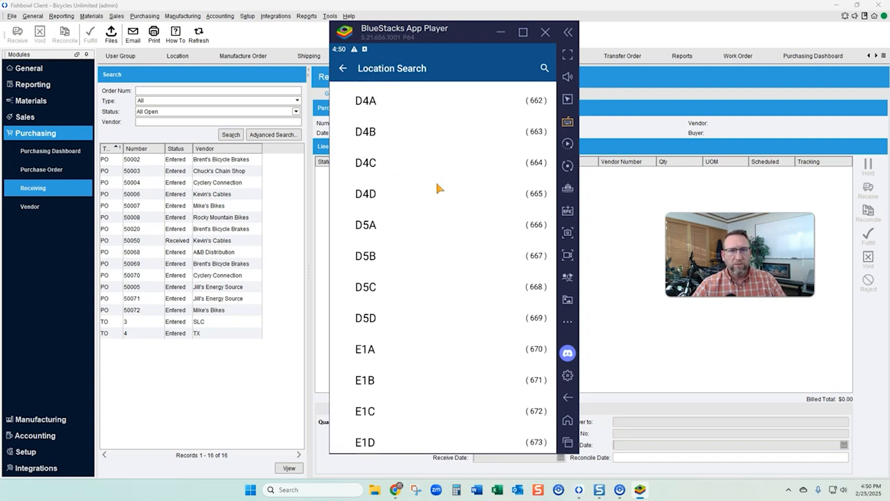
key("Escape")
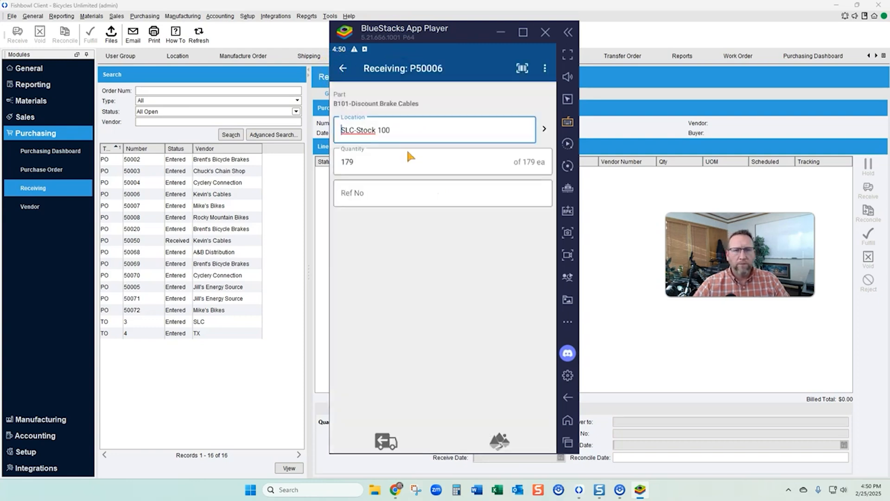
left_click(371, 166)
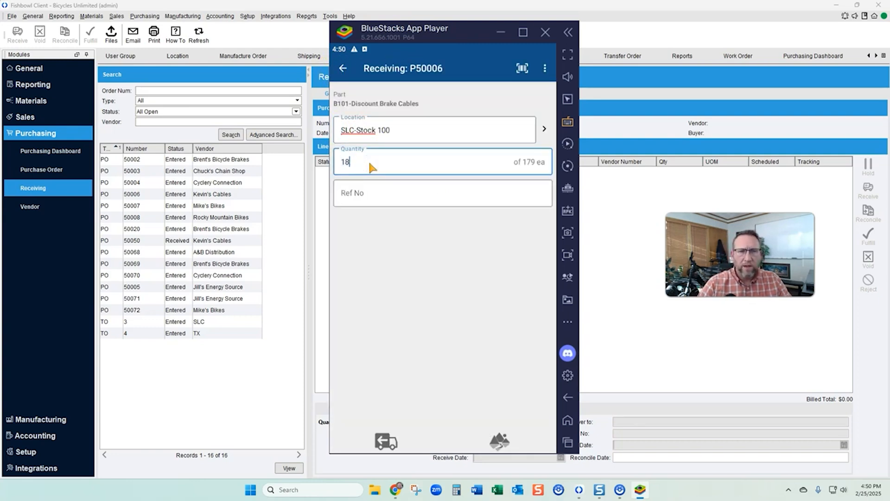
left_click(385, 443)
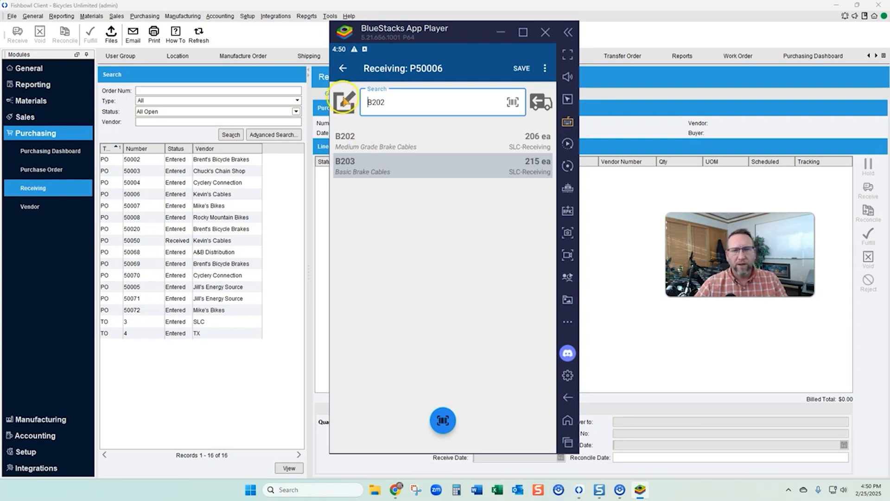
- Receive all but 6 of the B202 Medium Grade Brake Cables into location LA-Stock 300
left_click(406, 134)
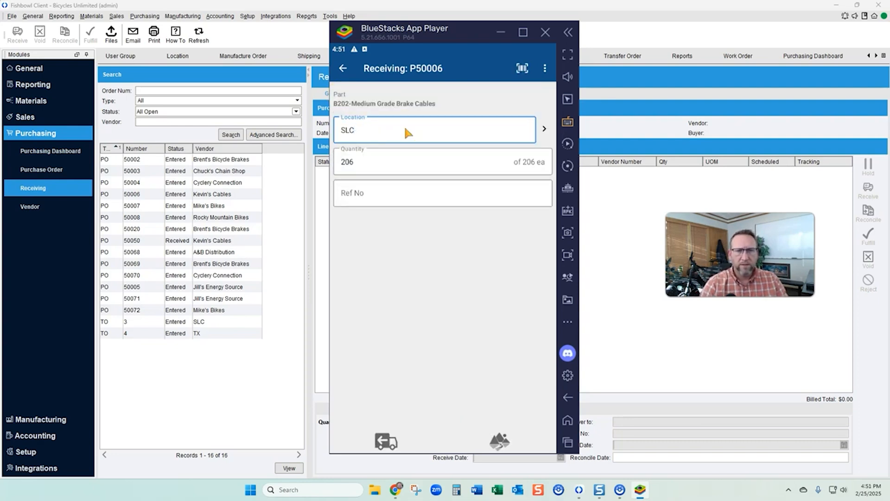
left_click(543, 129)
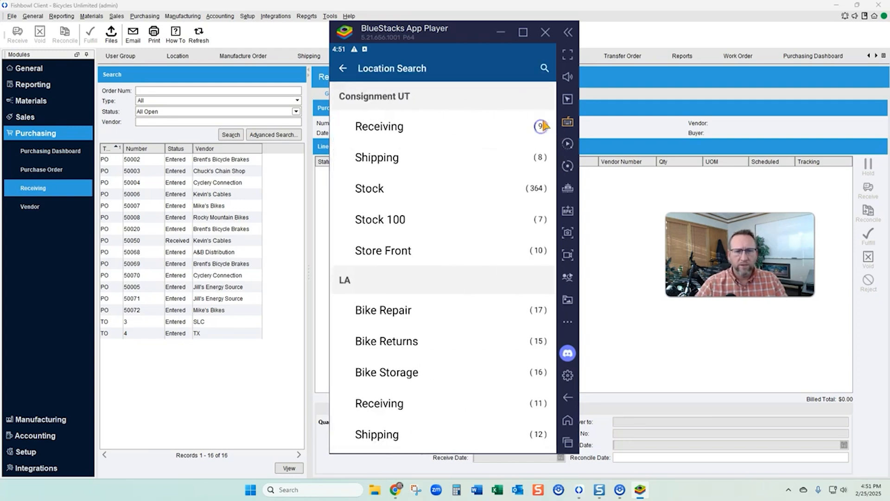
scroll(393, 292, "down", 8)
scroll(391, 275, "up", 2)
left_click(393, 333)
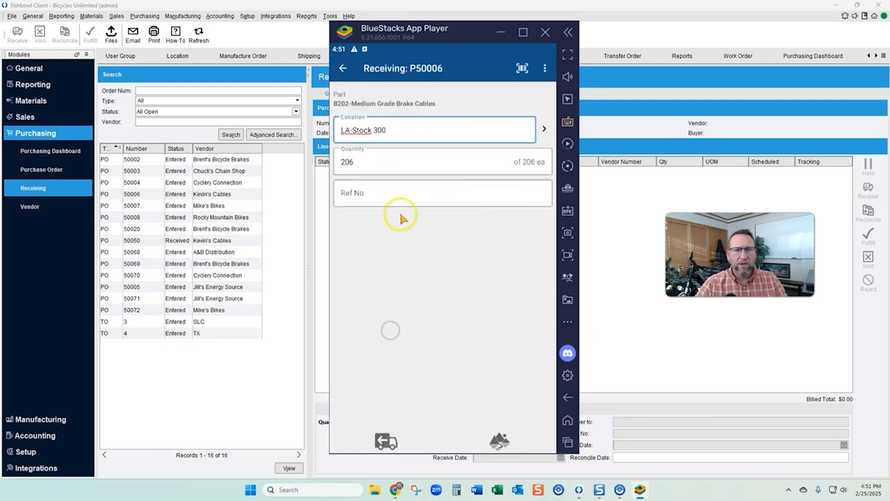
left_click(358, 162)
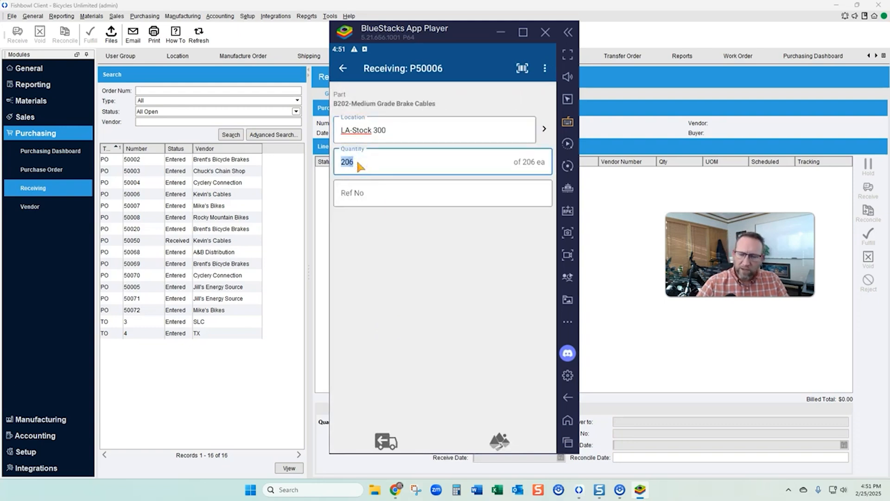
key("Tab")
left_click(384, 438)
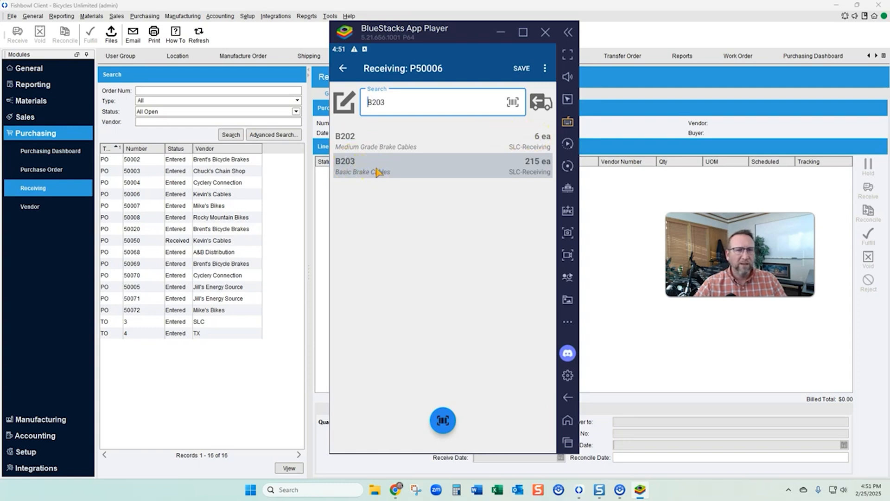
- Receive all 215 B203 Basic Brake Cables into SLC-Receiving and save the partially received Kevin's Cables order
left_click(351, 106)
left_click(377, 196)
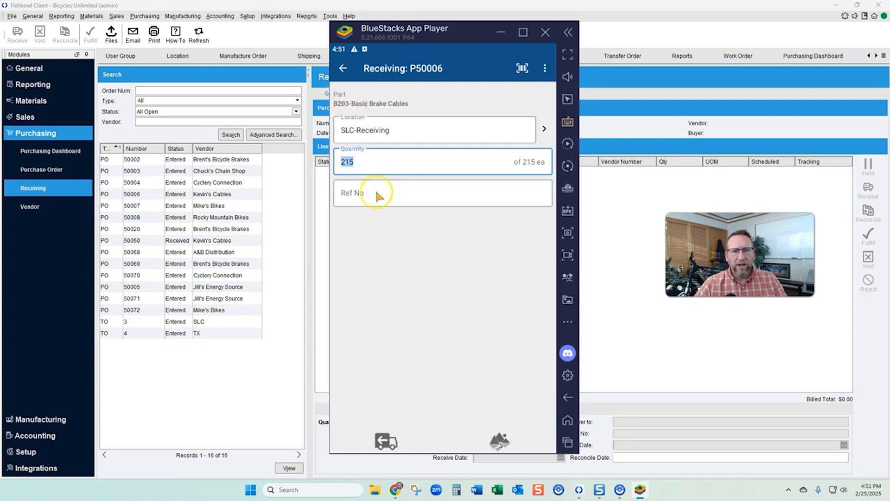
left_click(386, 444)
left_click(389, 147)
left_click(530, 151)
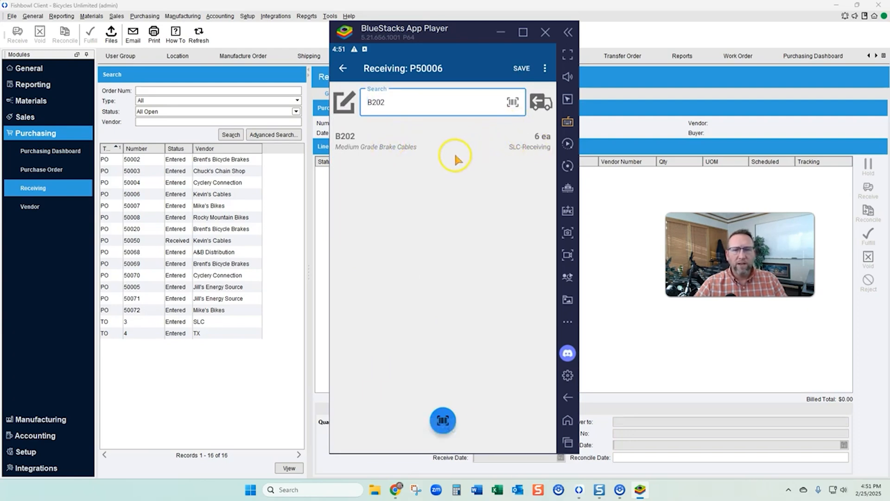
left_click(522, 68)
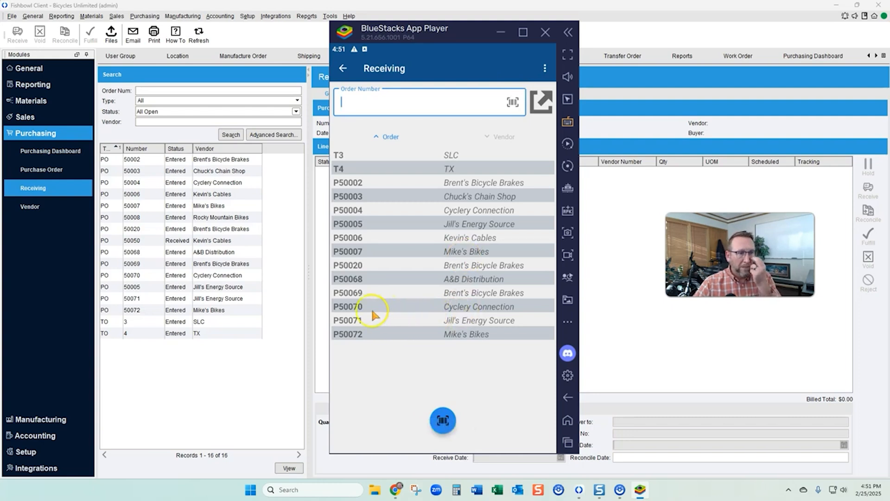
- Sort the desktop Receiving search list by status, open the three-line Jill's Energy Source purchase order and select its PB-100 Energy Boost line
left_click(181, 147)
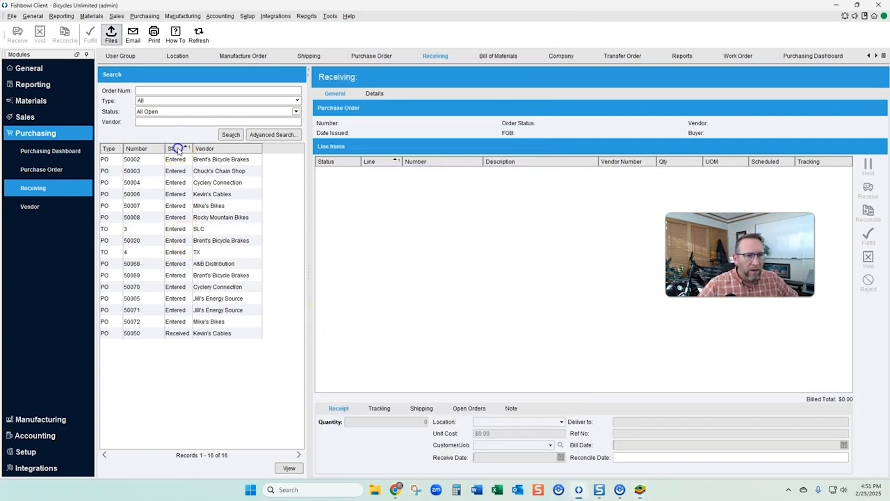
left_click(181, 336)
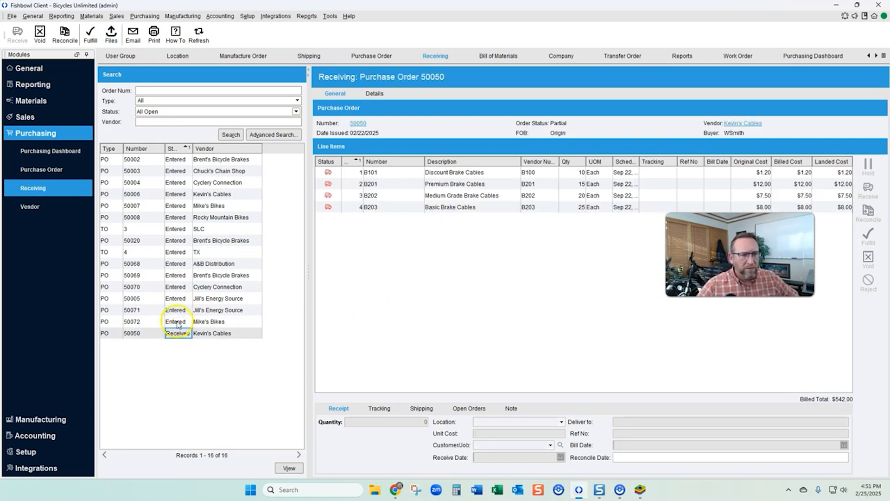
key("Up")
key("Up")
key("Up")
left_click(482, 195)
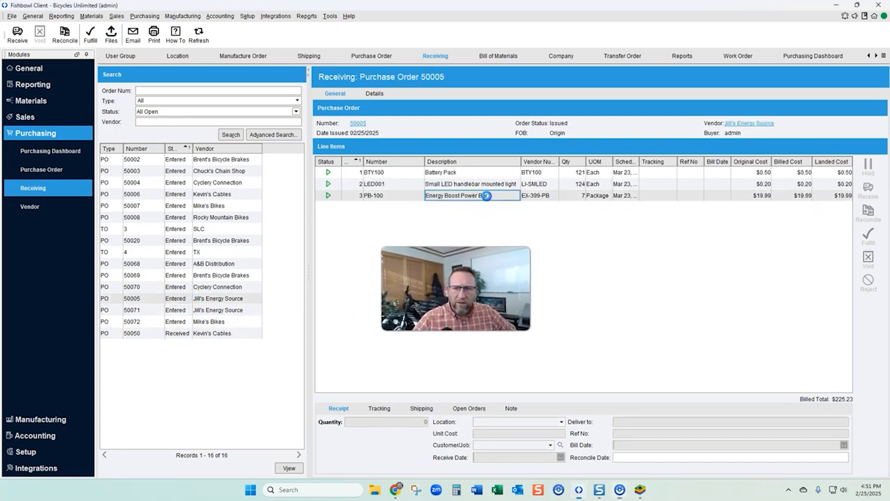
left_click(561, 421)
scroll(545, 408, "down", 5)
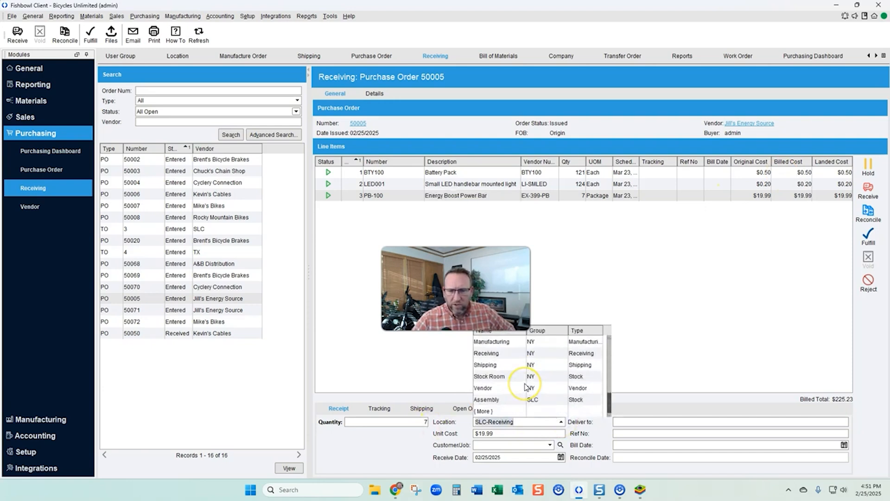
scroll(526, 387, "down", 3)
left_click(532, 377)
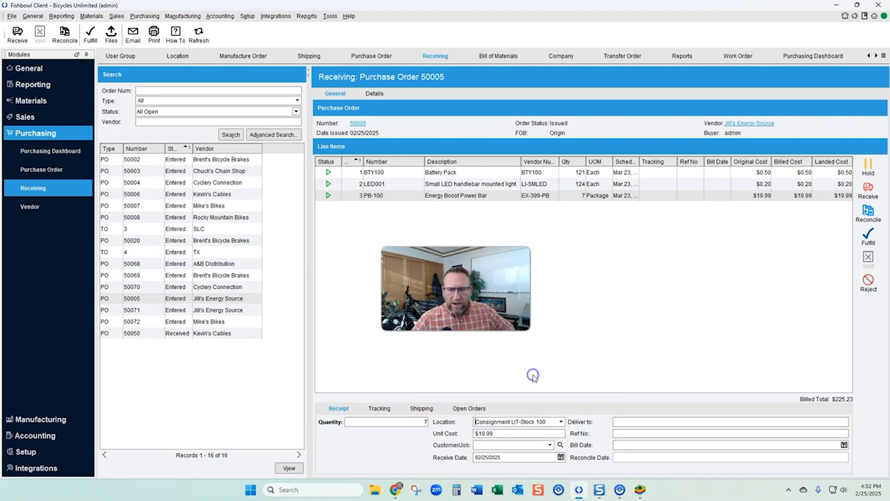
key("BackSpace")
key("BackSpace")
key("BackSpace")
key("BackSpace")
key("BackSpace")
key("BackSpace")
key("BackSpace")
key("BackSpace")
key("BackSpace")
key("BackSpace")
key("BackSpace")
key("BackSpace")
key("BackSpace")
key("BackSpace")
key("BackSpace")
key("BackSpace")
key("BackSpace")
key("BackSpace")
key("BackSpace")
key("BackSpace")
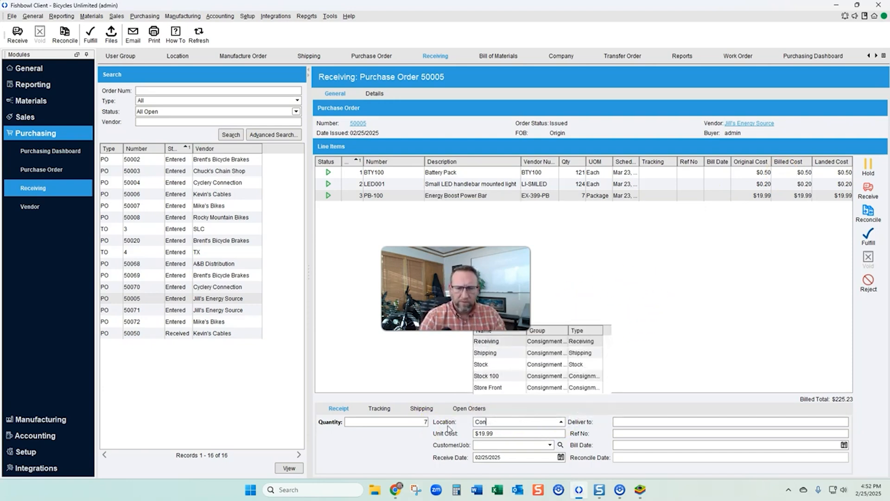
- Set the PB-100 Energy Boost Power Bar receipt location to SLC-Stock 300
type("slc")
scroll(514, 380, "down", 4)
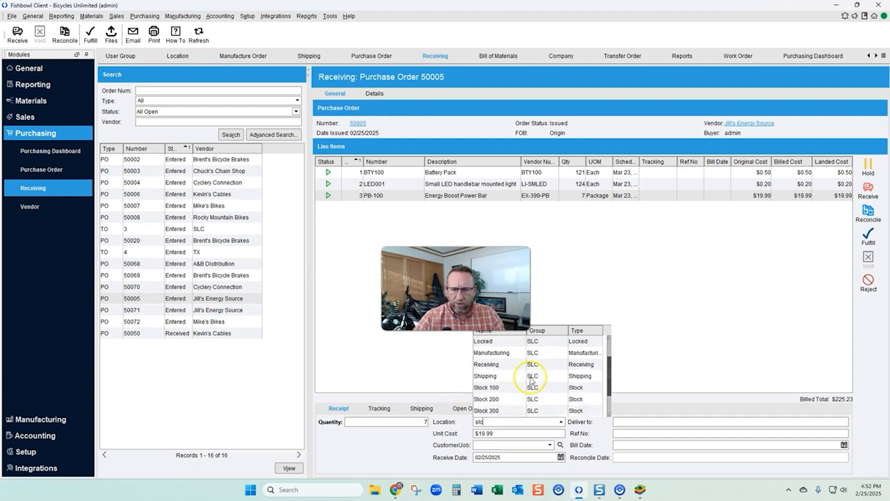
left_click(534, 374)
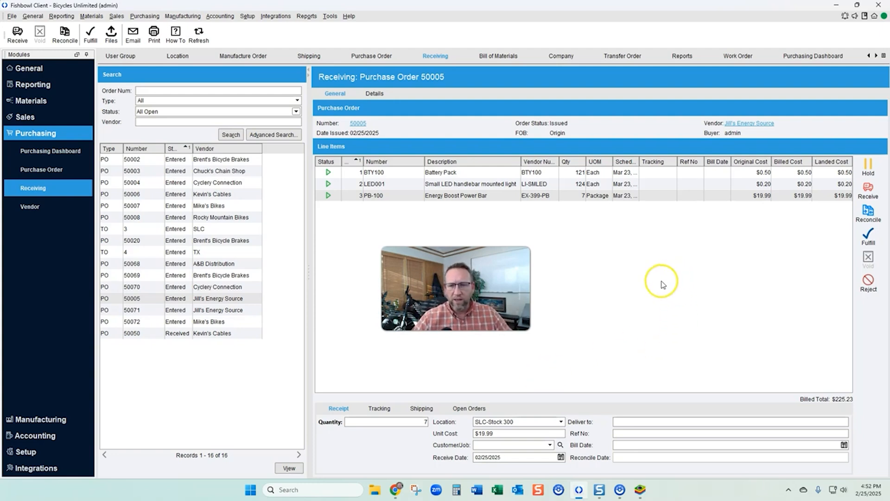
- Receive the 7 packages of PB-100 Energy Boost Power Bars with an expiration date of 04/27/2028
left_click(868, 190)
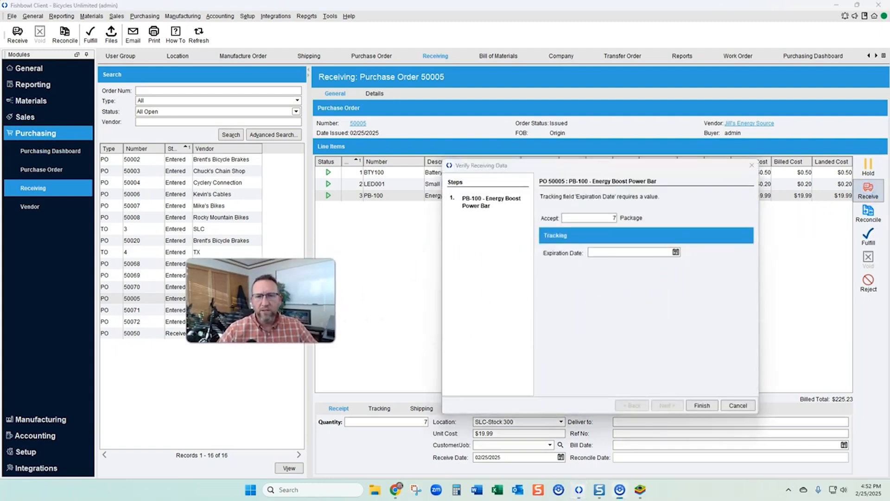
left_click_drag(540, 164, 489, 92)
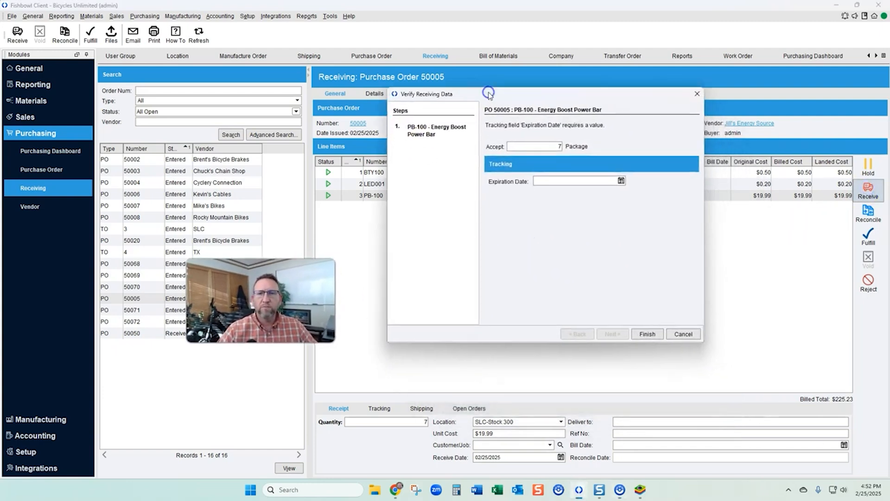
left_click(621, 180)
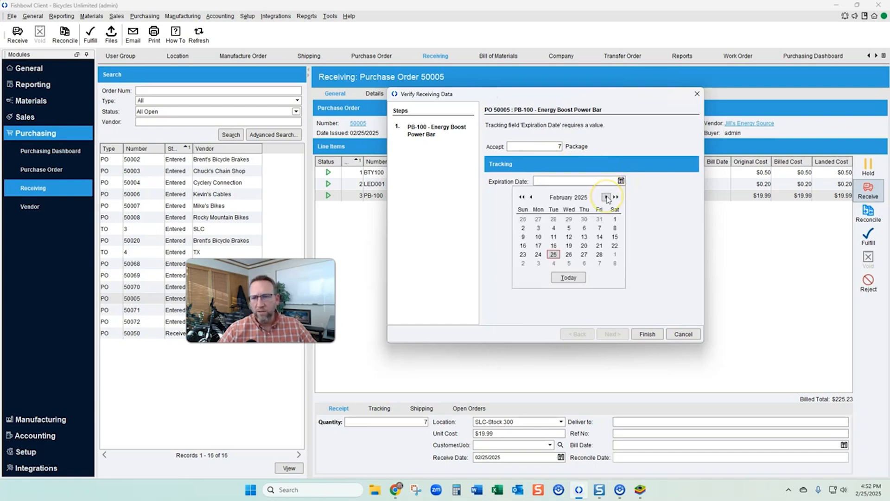
left_click(607, 197)
left_click(607, 197)
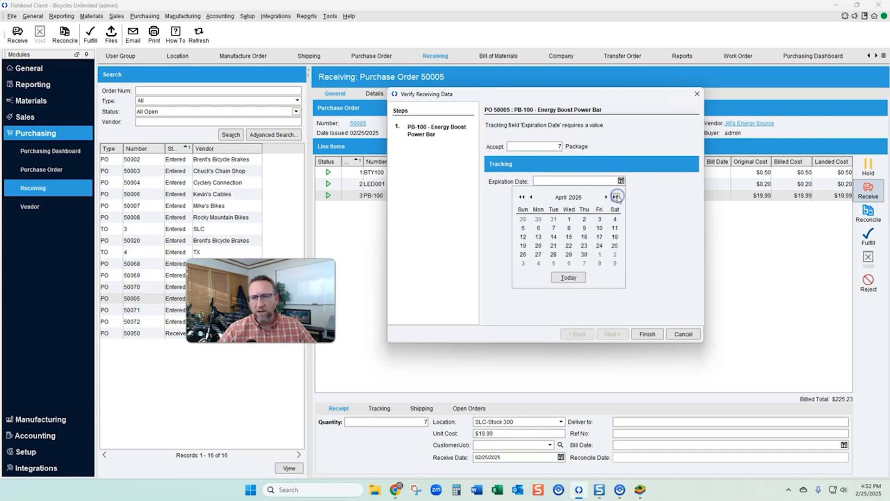
left_click(584, 254)
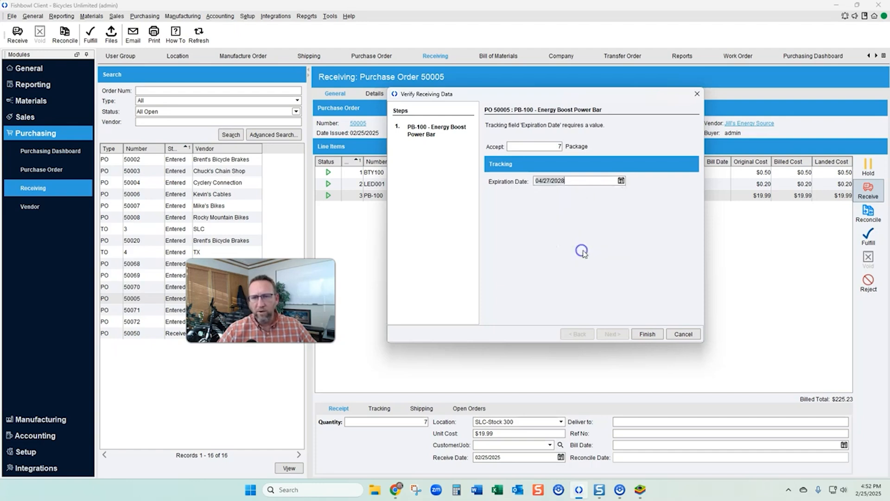
left_click(648, 333)
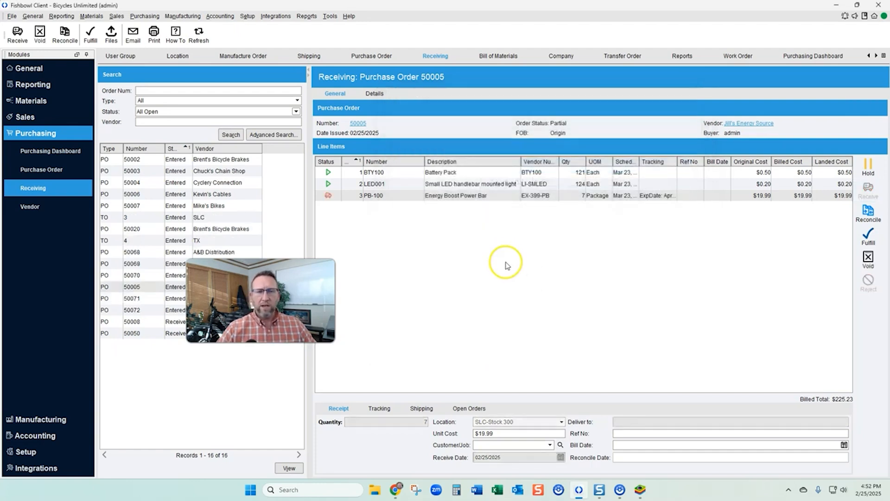
- Receive all 124 LED001 handlebar lights and all 121 BTY100 Battery Packs into SLC-Receiving
left_click(490, 184)
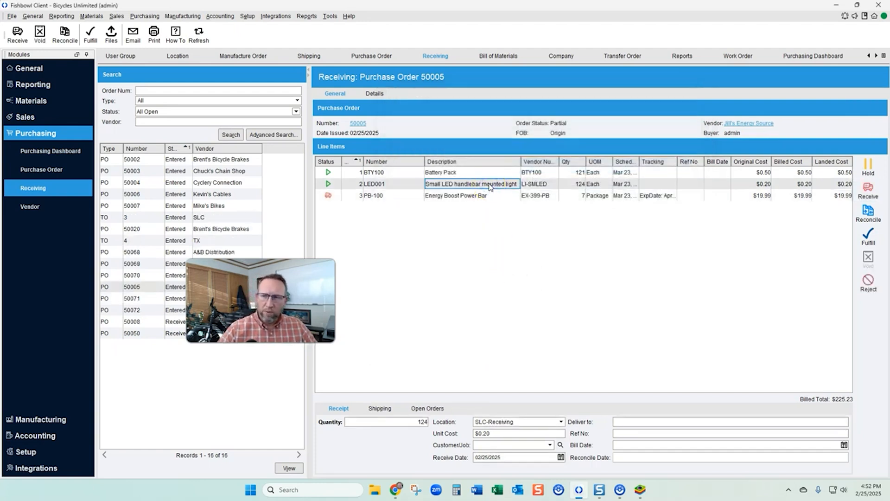
left_click(868, 191)
left_click(517, 172)
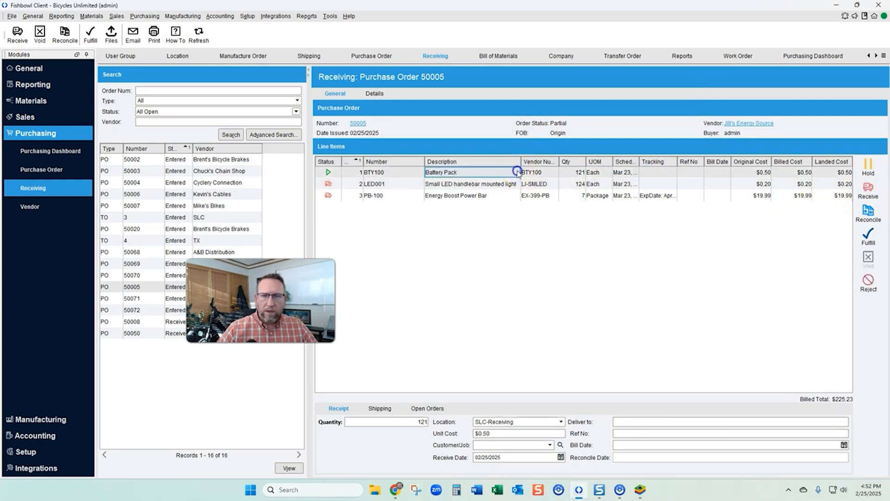
left_click(868, 190)
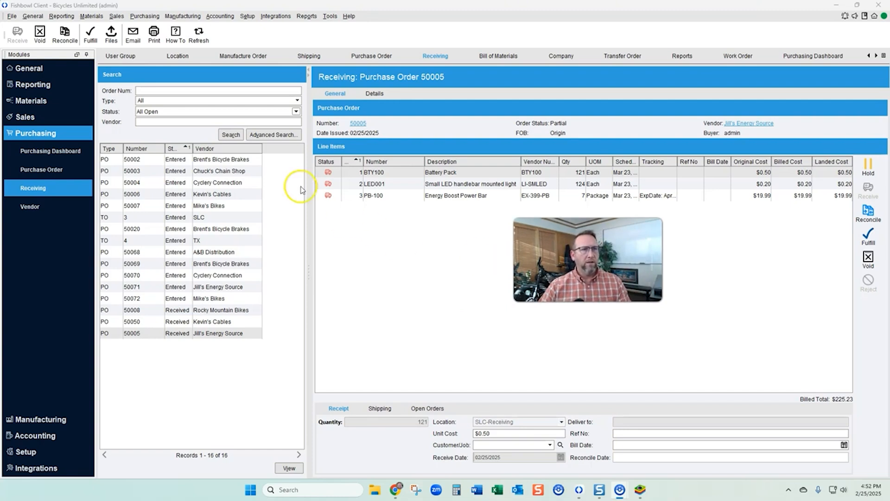
- Create a putaway transfer order from the Receiving location of SLC to the SLC location group
left_click(92, 16)
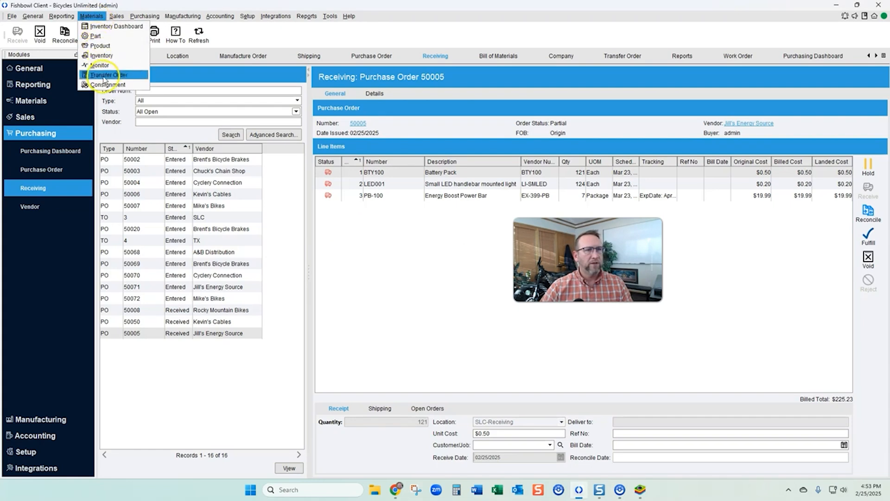
left_click(105, 76)
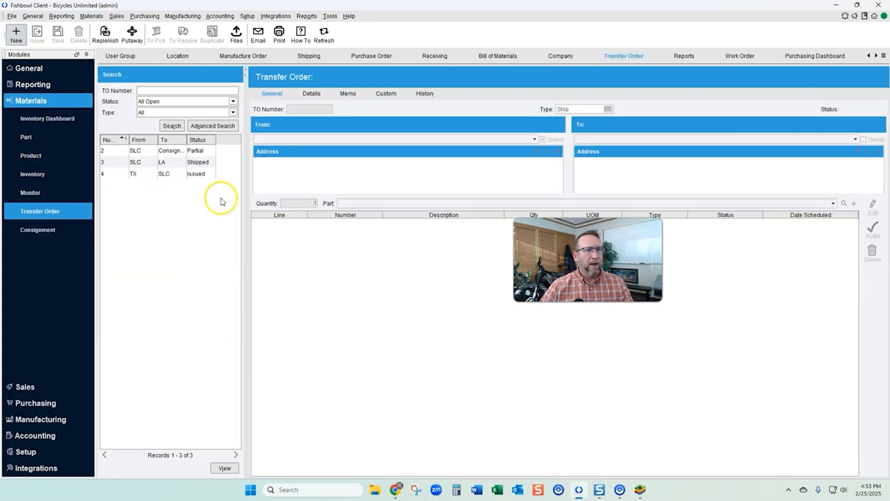
left_click(132, 37)
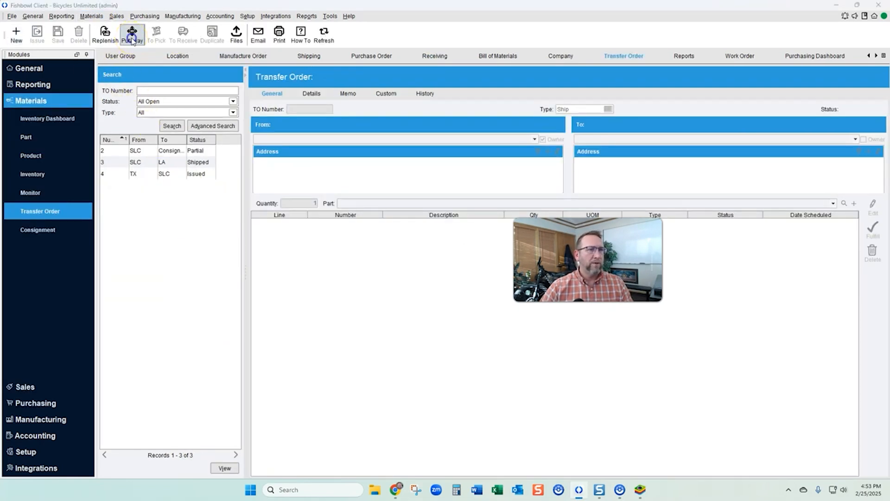
left_click_drag(498, 171, 294, 88)
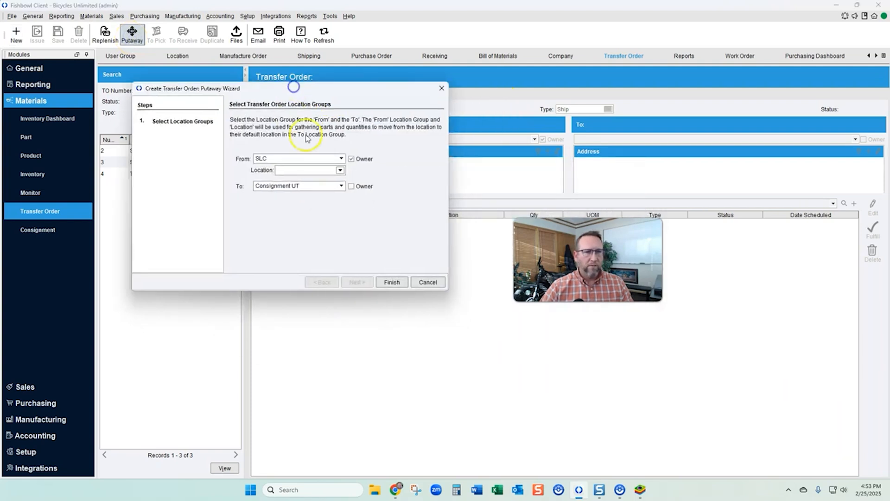
left_click(340, 170)
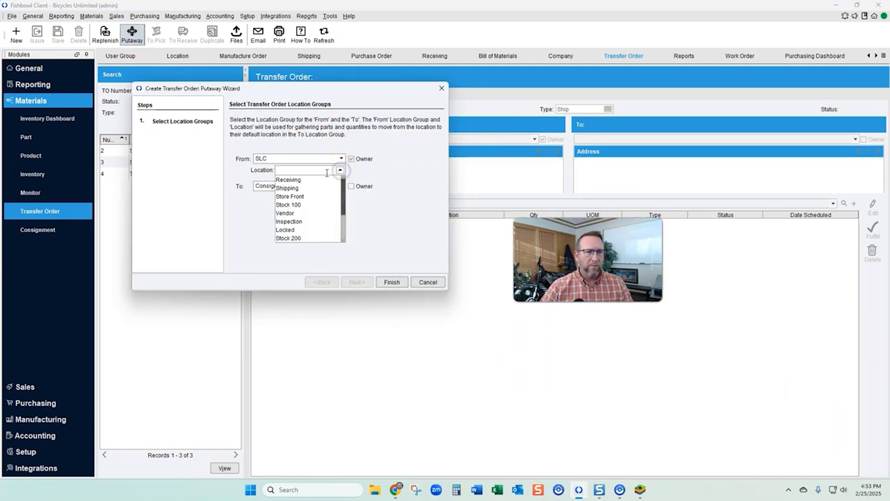
left_click(300, 179)
left_click(341, 188)
left_click(277, 243)
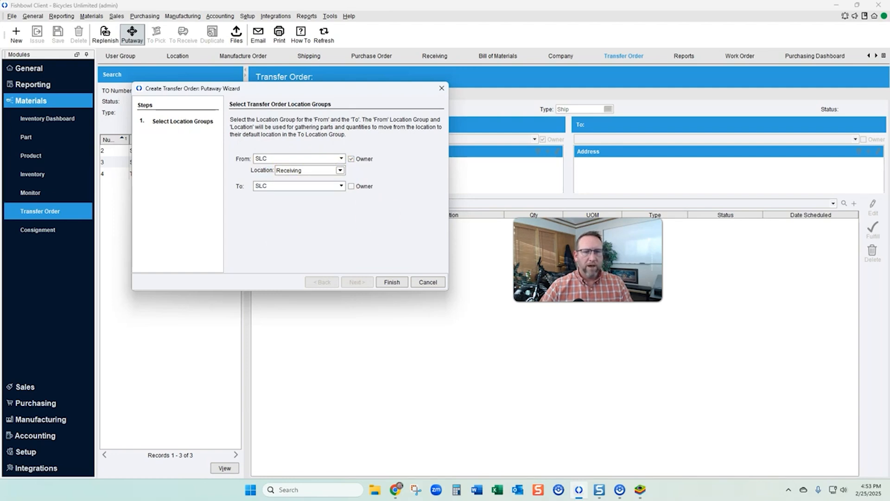
left_click(392, 282)
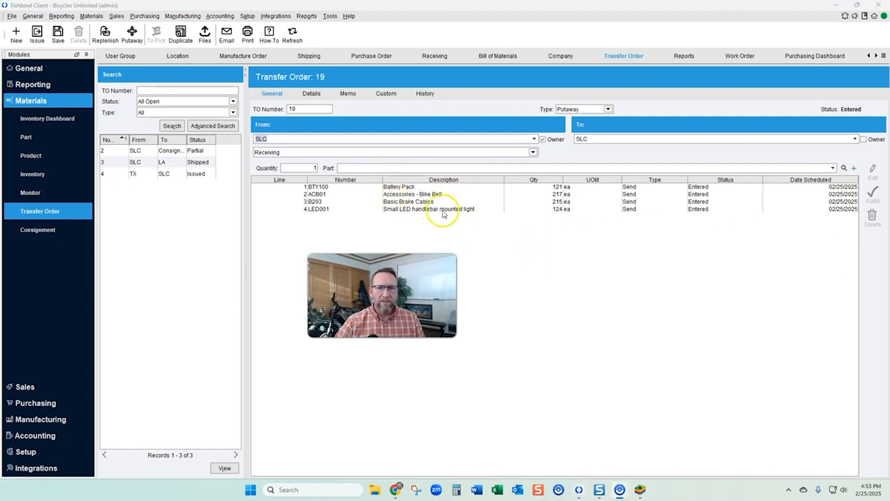
- Issue the new putaway transfer order and open its pick
left_click(38, 34)
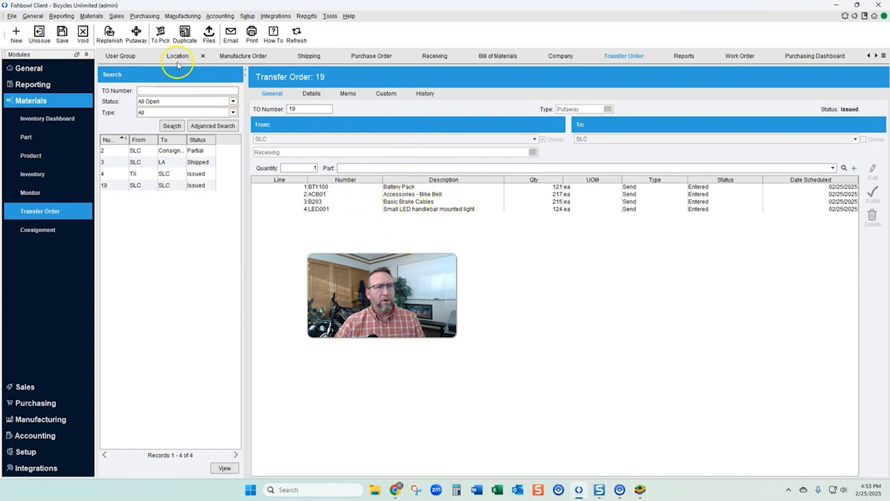
left_click(161, 33)
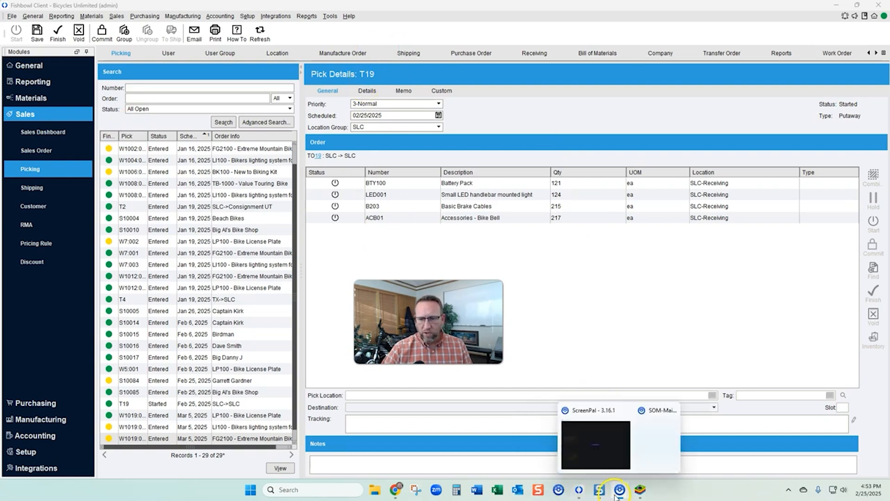
- Switch to the Fishbowl mobile app in BlueStacks and open the ACB01 Bike Bell line of the SLC-to-SLC putaway pick
left_click(630, 411)
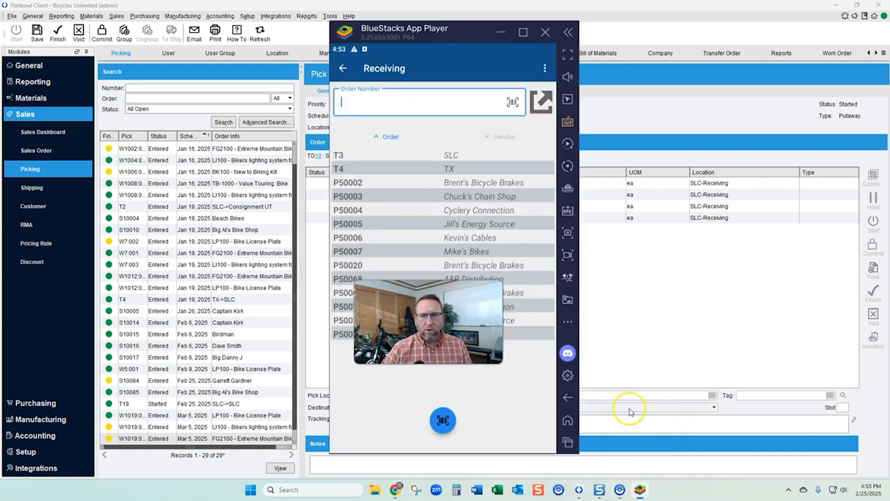
left_click(343, 68)
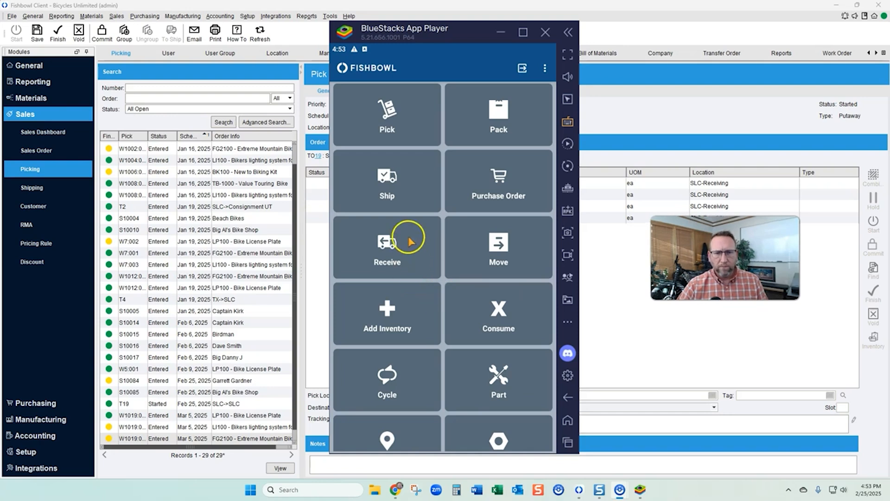
left_click(388, 122)
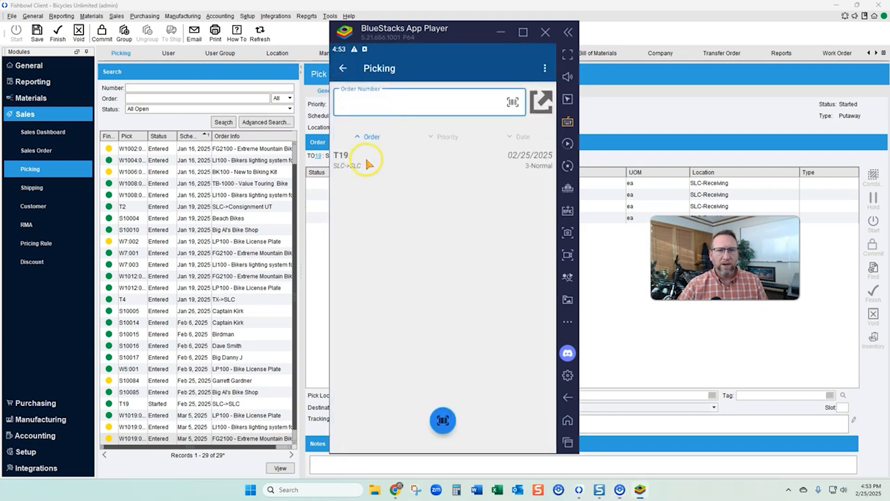
left_click(353, 163)
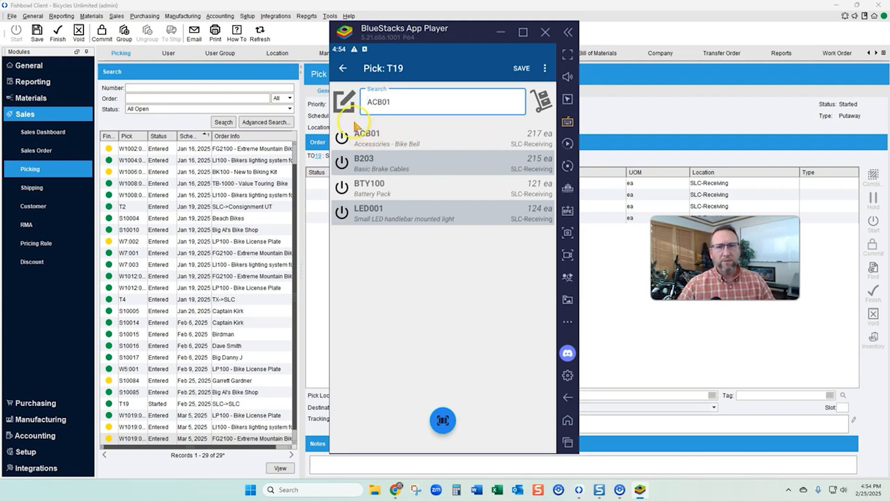
left_click(347, 104)
- Set the ACB01 Bike Bell source location to SLC-Stock 200
left_click(416, 161)
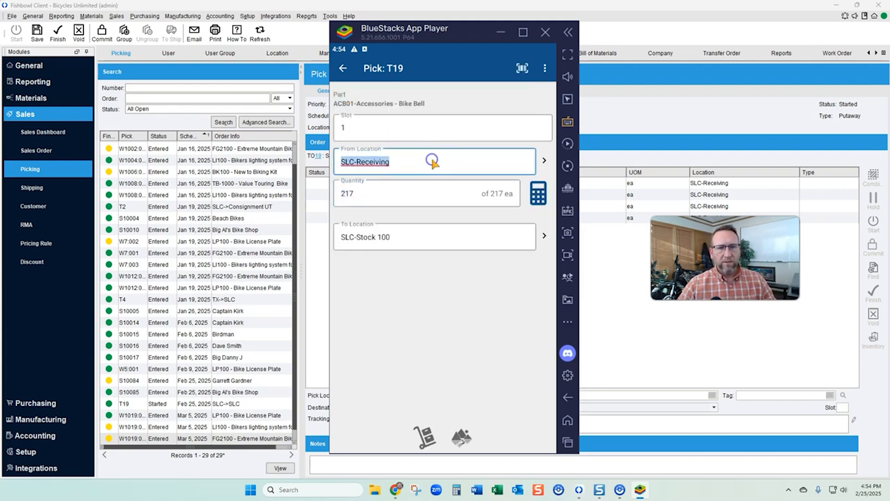
left_click(544, 160)
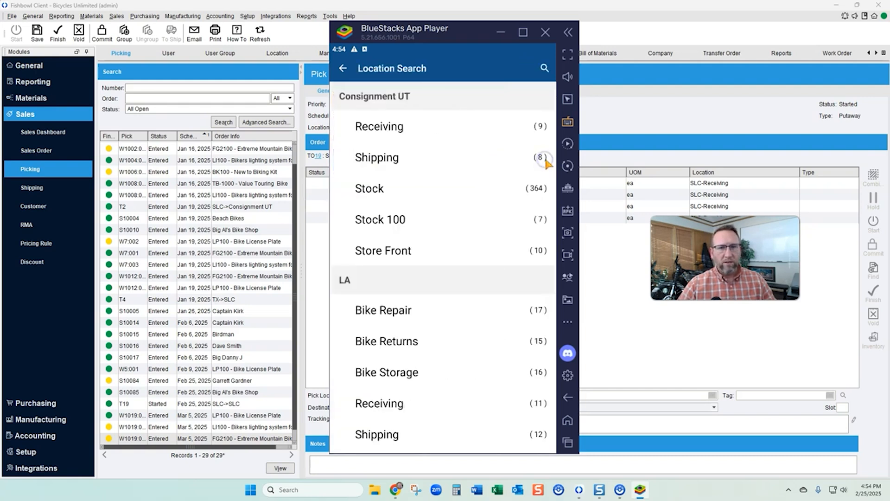
scroll(424, 185, "down", 10)
scroll(424, 186, "down", 3)
scroll(424, 186, "up", 3)
scroll(424, 186, "down", 3)
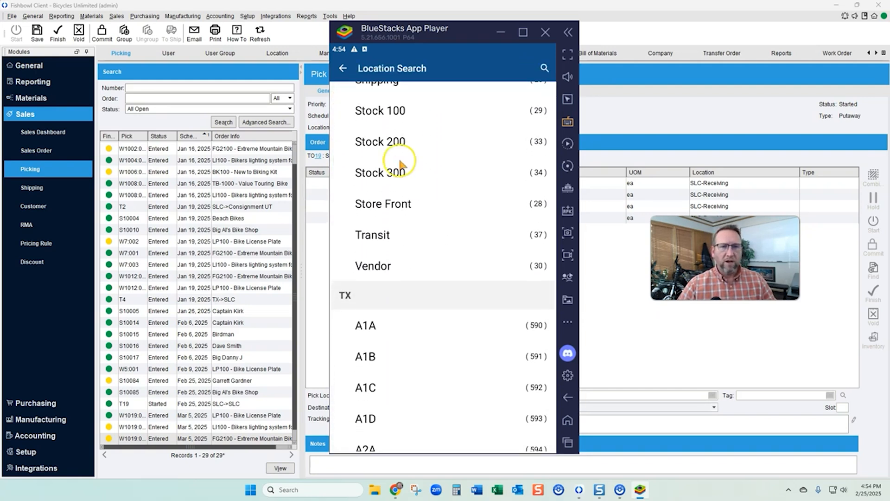
left_click(383, 142)
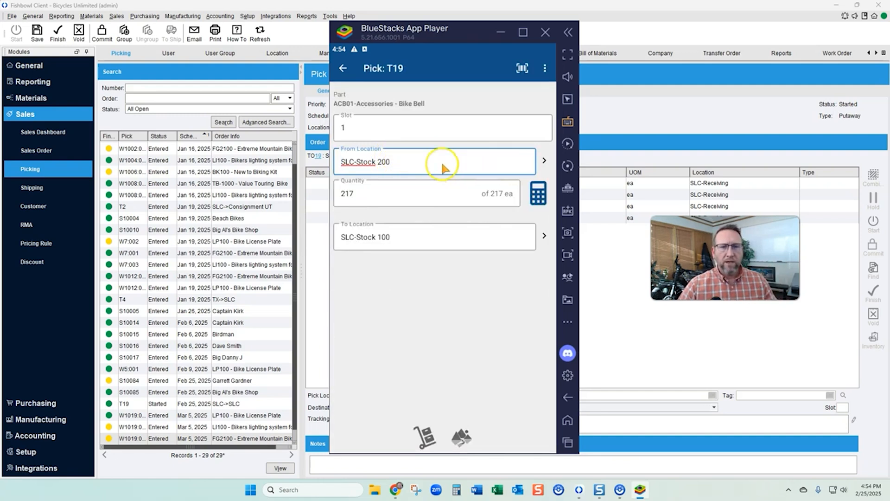
- Set the ACB01 source location back to SLC-Receiving and pick all 217 Bike Bells into SLC-Stock 100
left_click(542, 161)
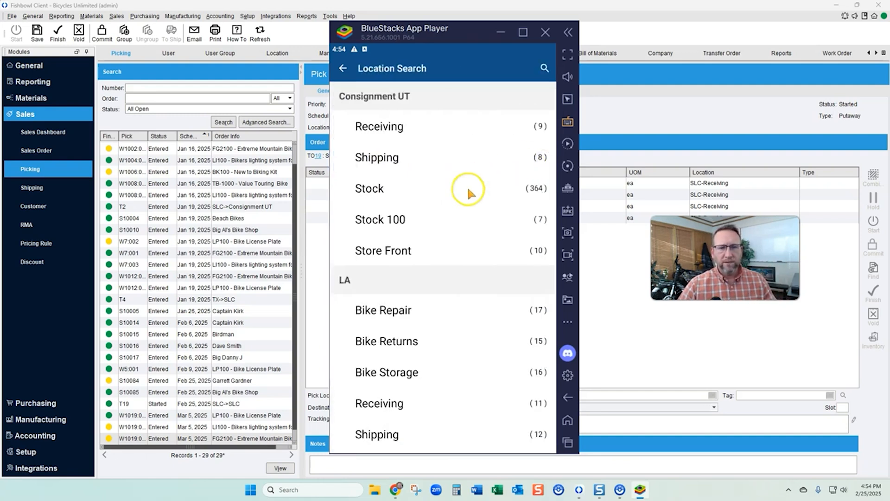
left_click(417, 250)
scroll(415, 247, "down", 5)
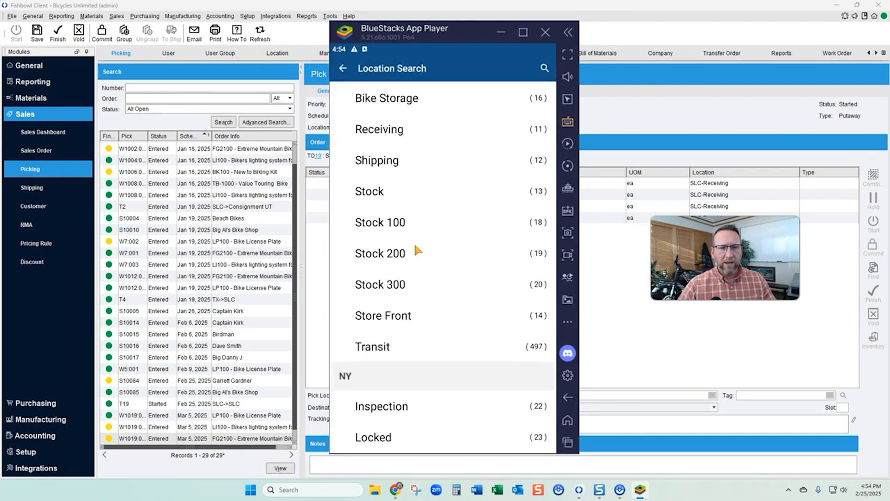
left_click(389, 232)
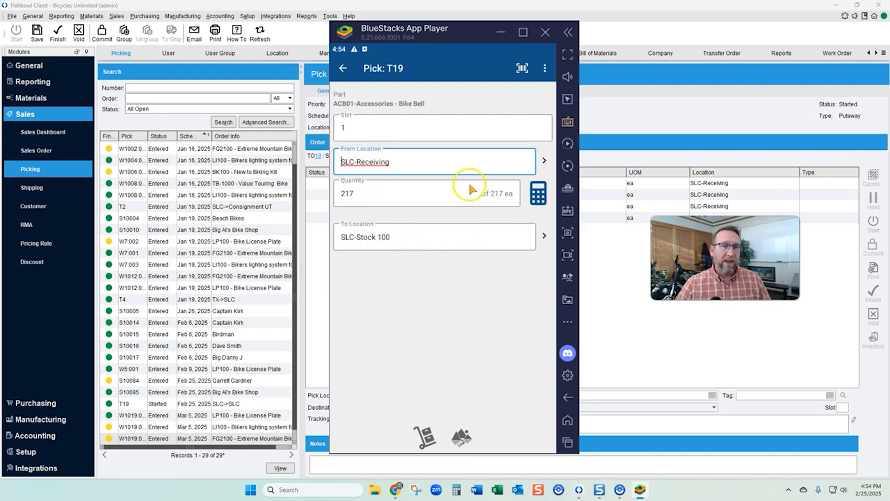
left_click(427, 438)
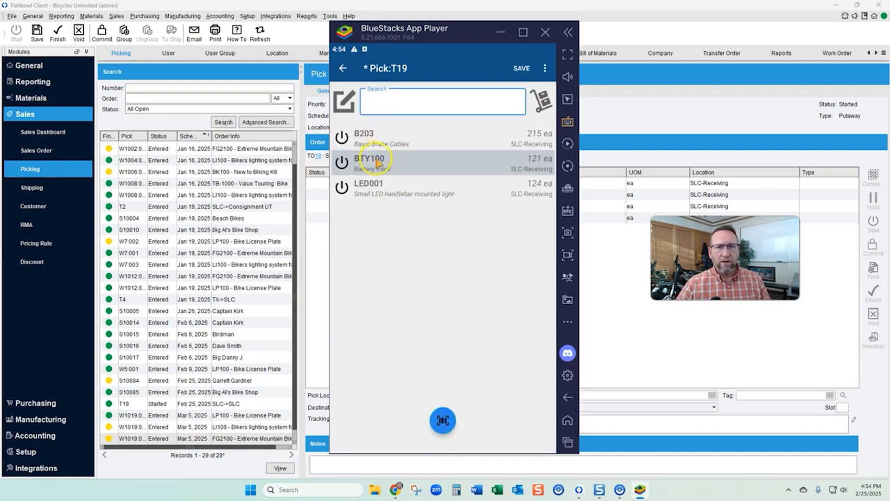
- Open the B203 Basic Brake Cables line of the putaway pick and select its destination location for editing
left_click(369, 140)
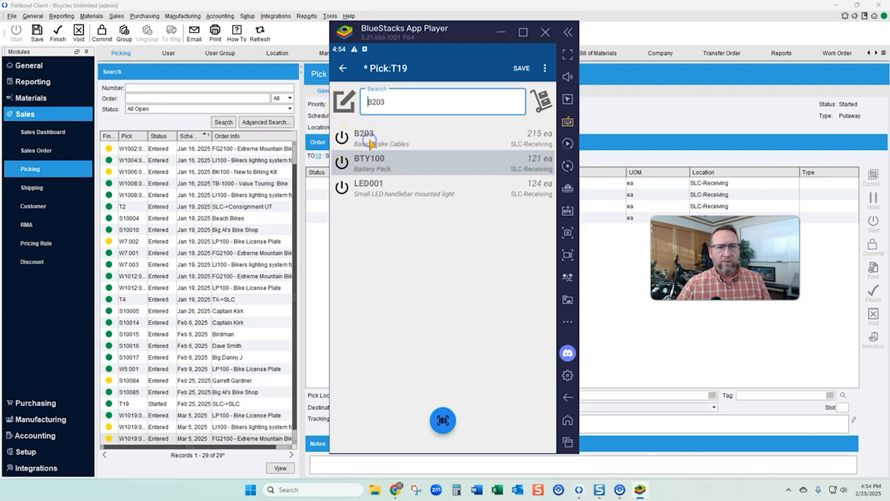
left_click(343, 102)
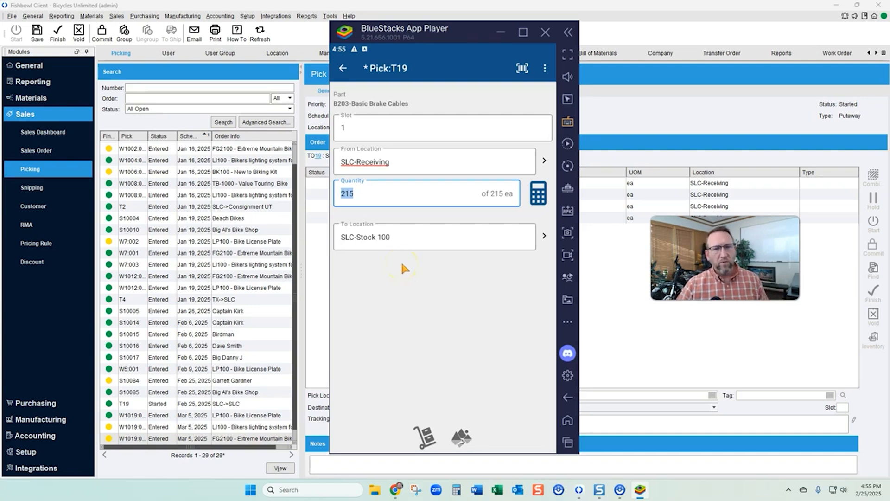
left_click(544, 235)
left_click(397, 227)
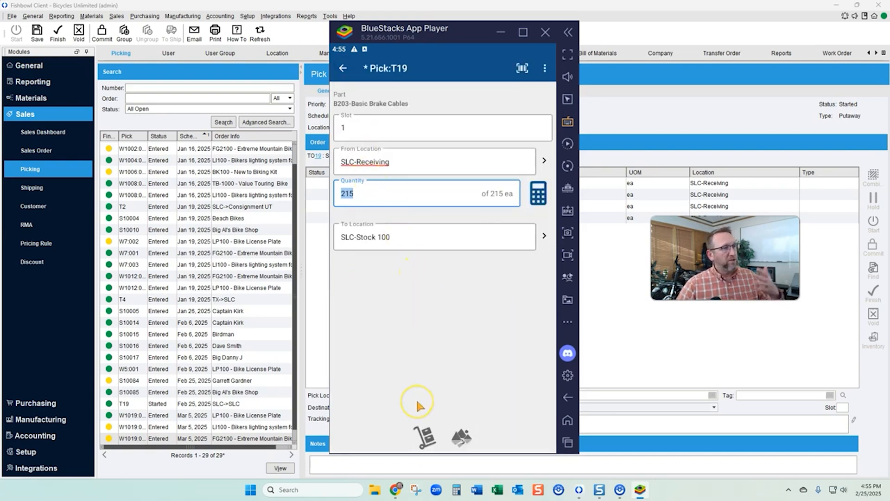
left_click(413, 239)
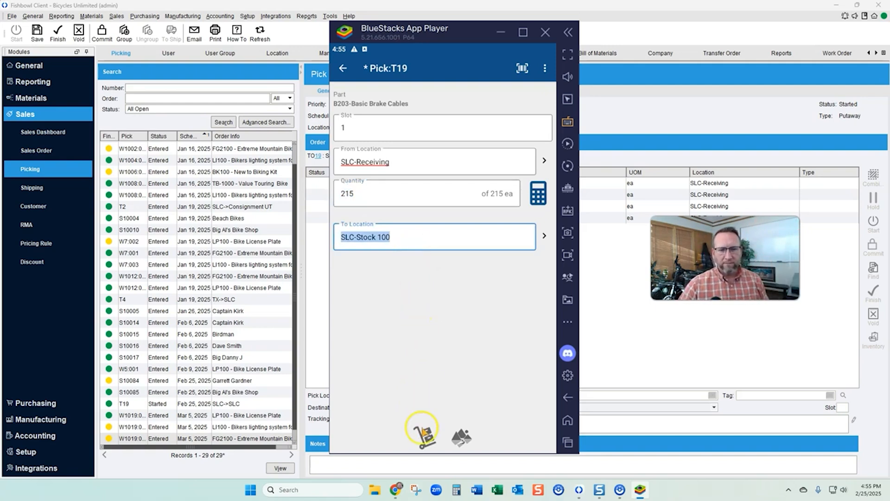
- Pick all 215 Basic Brake Cables into SLC-Stock 100, and pick the BTY100 Battery Pack line as well
left_click(424, 436)
left_click(385, 137)
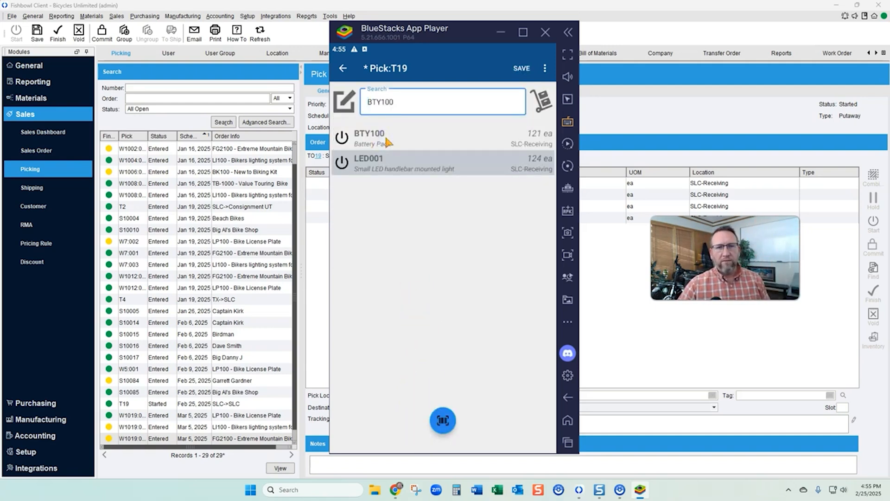
left_click(403, 238)
left_click(424, 436)
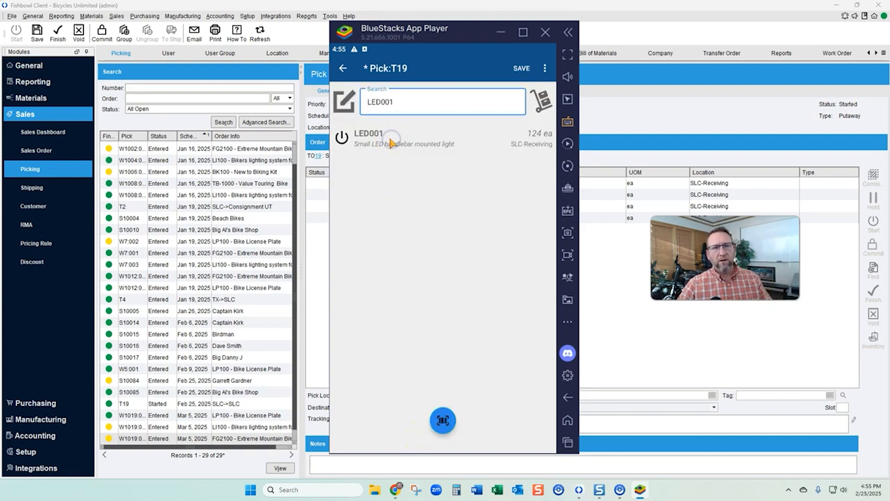
- Try entering a pick quantity of 125 for the LED001 handlebar mounted light
left_click(429, 232)
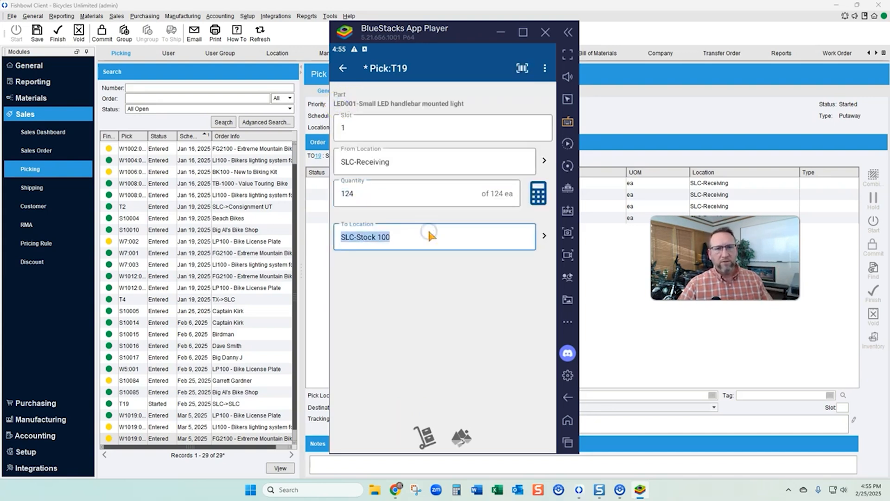
left_click(373, 194)
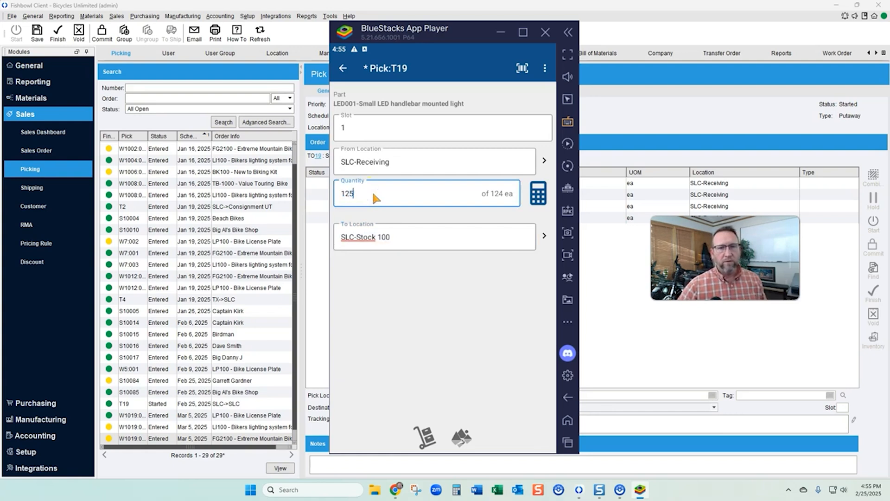
left_click(418, 291)
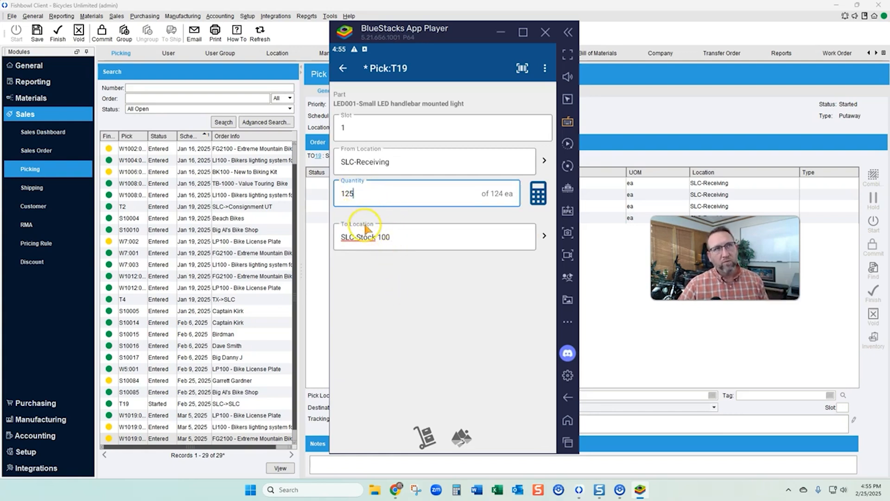
left_click(408, 374)
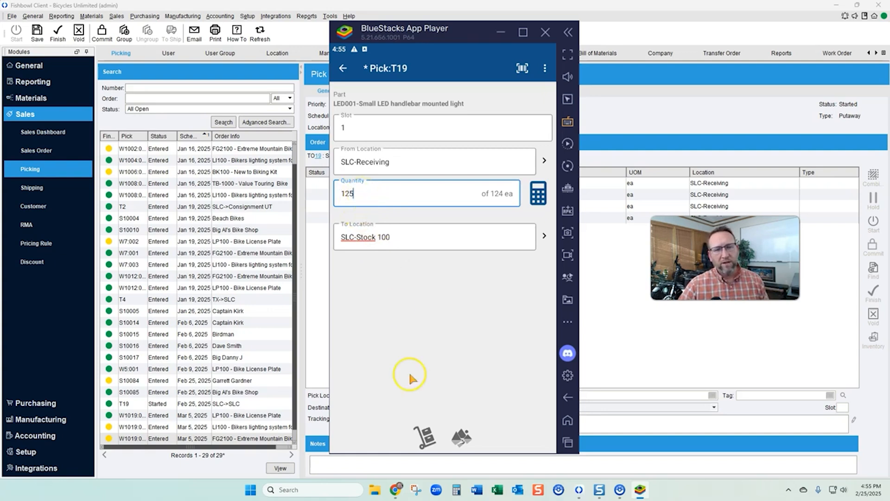
left_click(367, 197)
key("BackSpace")
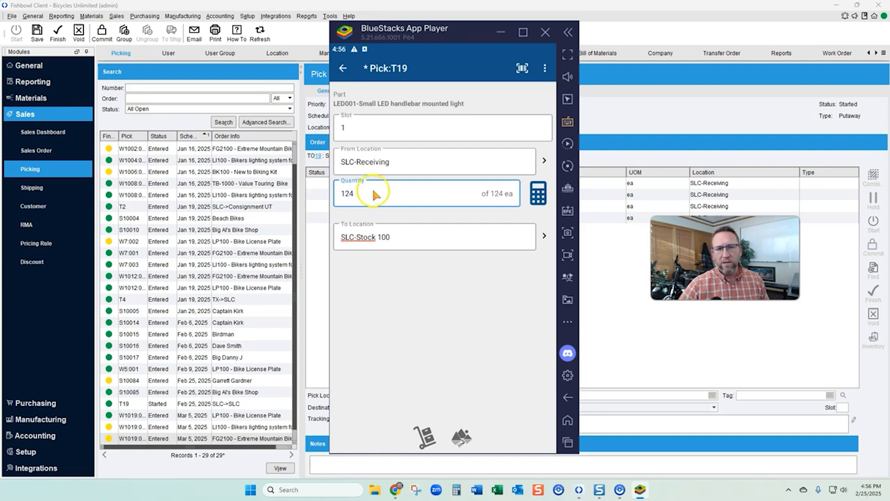
- Pick 50 of the LED001 handlebar mounted lights from SLC-Receiving into SLC-Stock 100
left_click(364, 192)
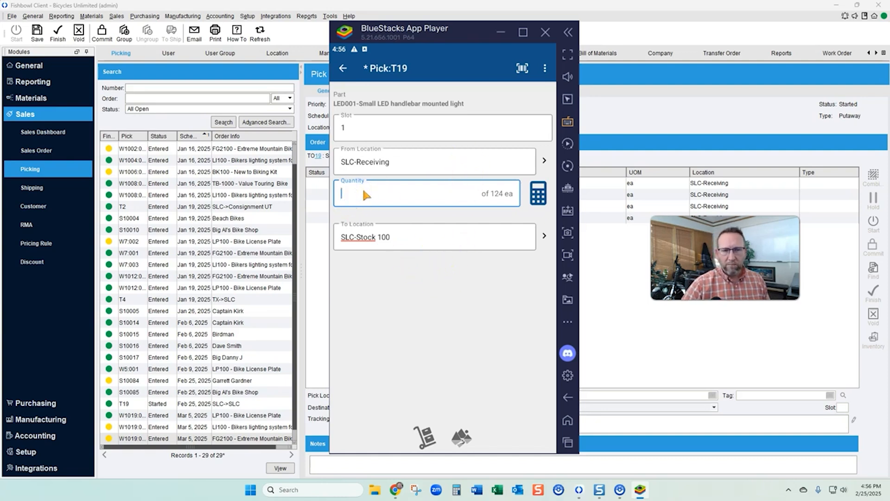
type("50")
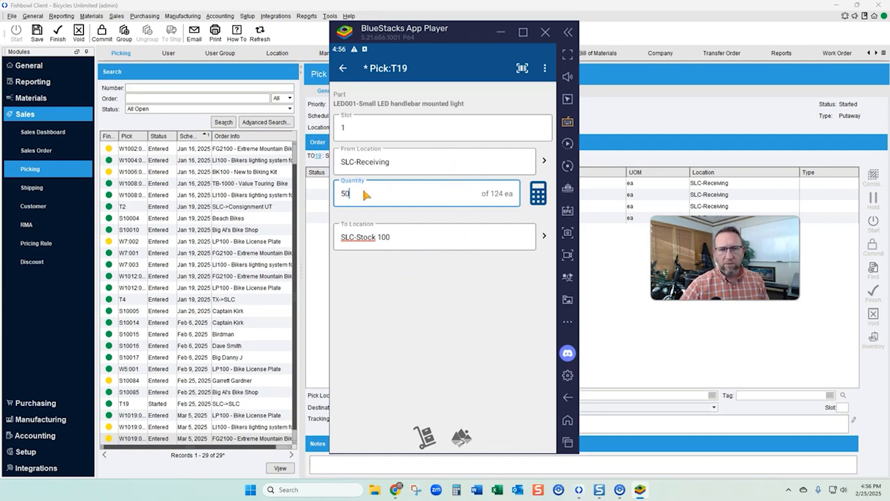
key("Return")
left_click(545, 238)
left_click(550, 232)
left_click(422, 437)
- Pick the remaining 74 LED001 lights into SLC-Stock 300 and return to the mobile app's home screen
left_click(396, 144)
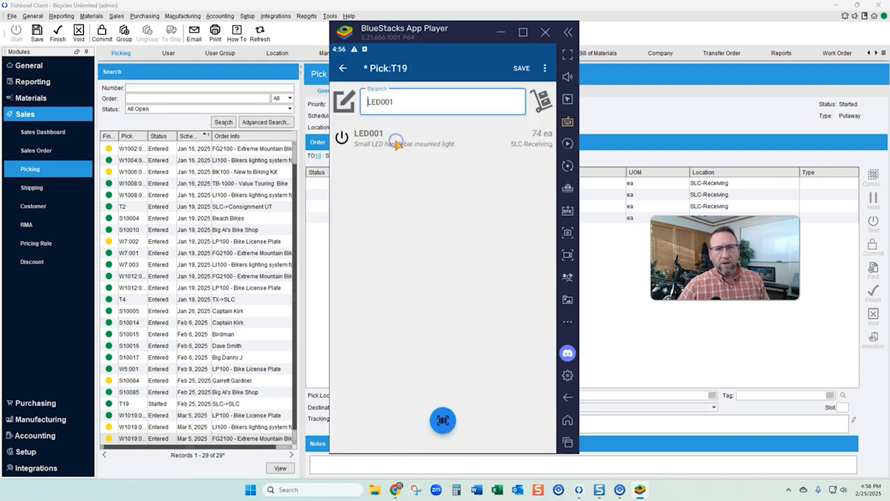
left_click(371, 132)
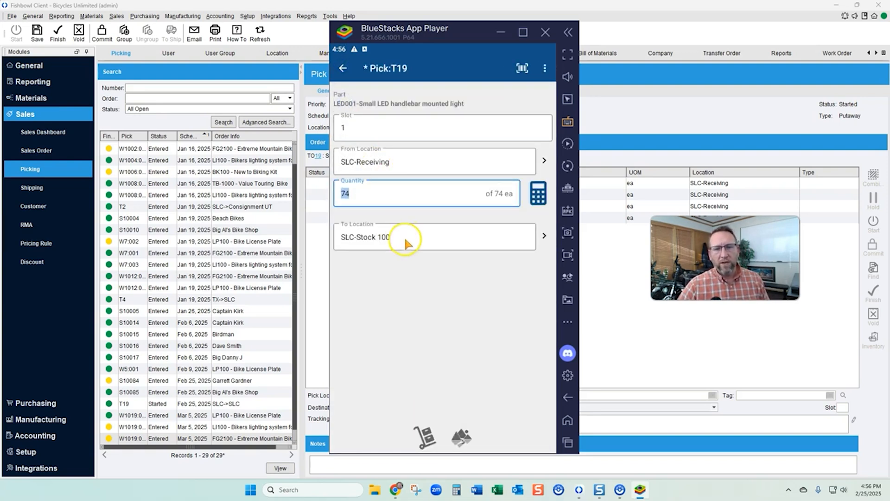
left_click(412, 239)
left_click(544, 236)
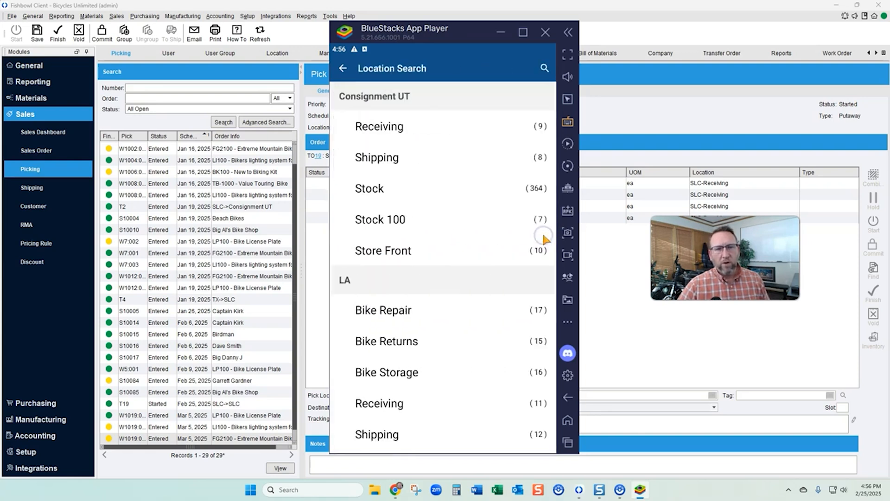
scroll(422, 276, "down", 12)
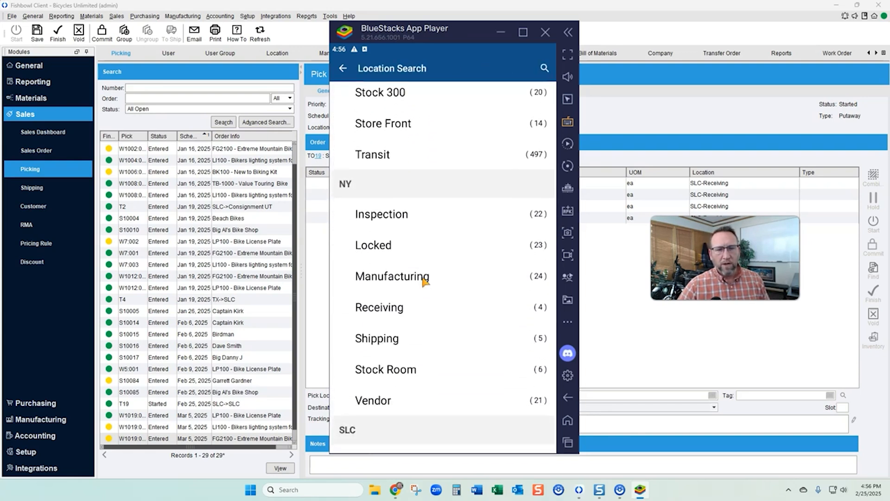
scroll(415, 275, "down", 5)
left_click(375, 223)
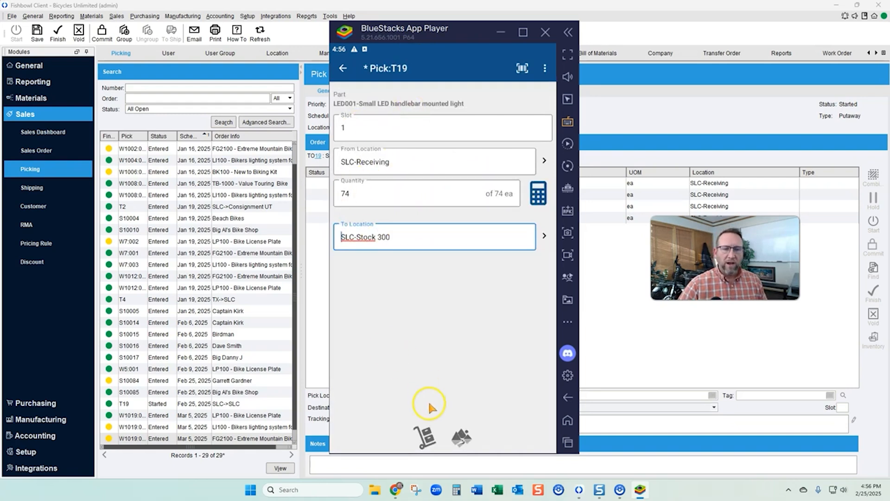
left_click(427, 438)
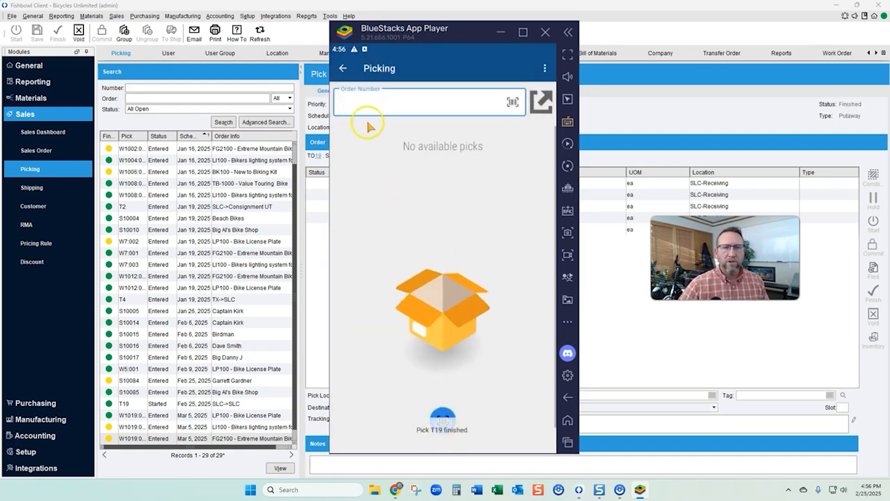
left_click(343, 68)
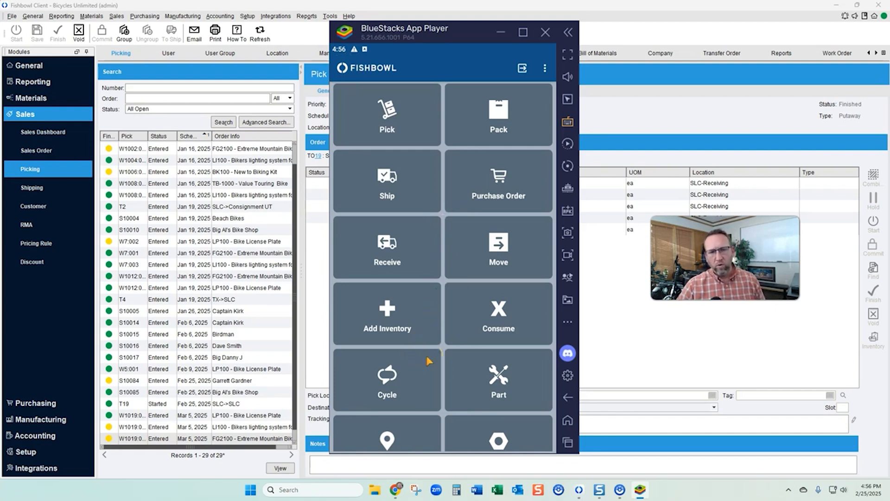
mouse_move(427, 235)
left_mouse_down()
mouse_move(427, 166)
mouse_move(427, 232)
left_mouse_up()
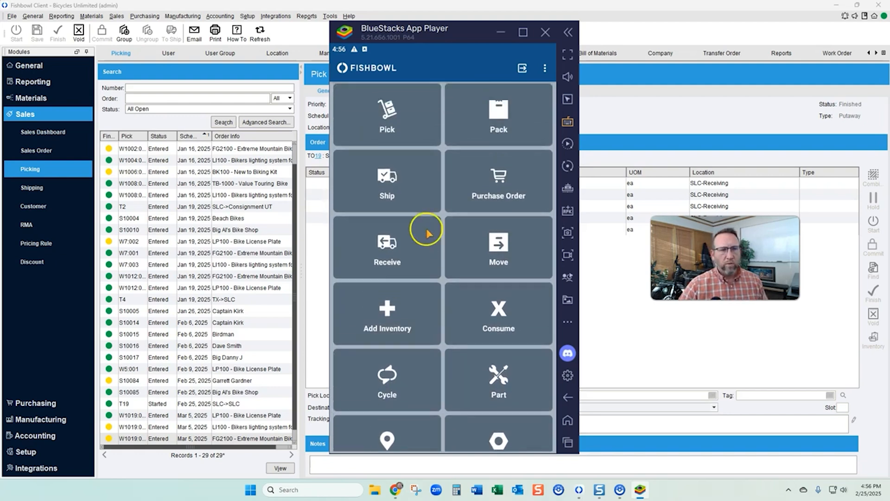
- Switch to the Fishbowl desktop client and start receiving the A&B Distribution purchase order for the Basic Bike Helmet
left_click(210, 277)
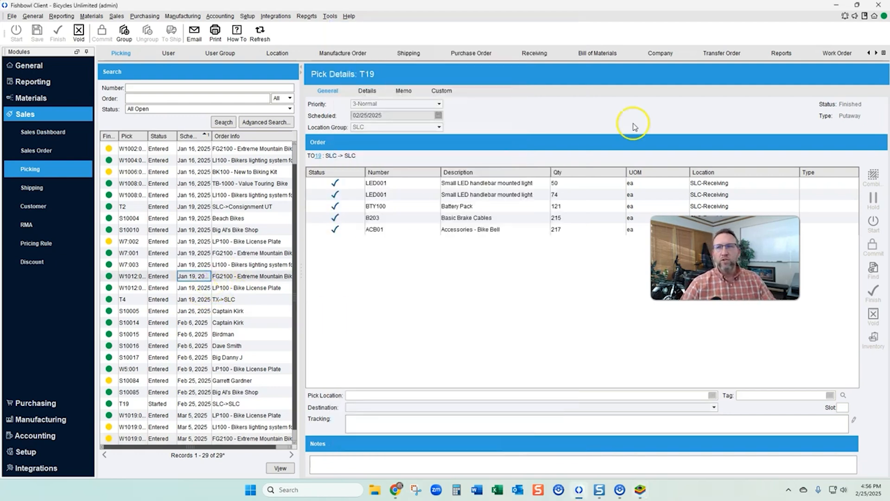
left_click(537, 54)
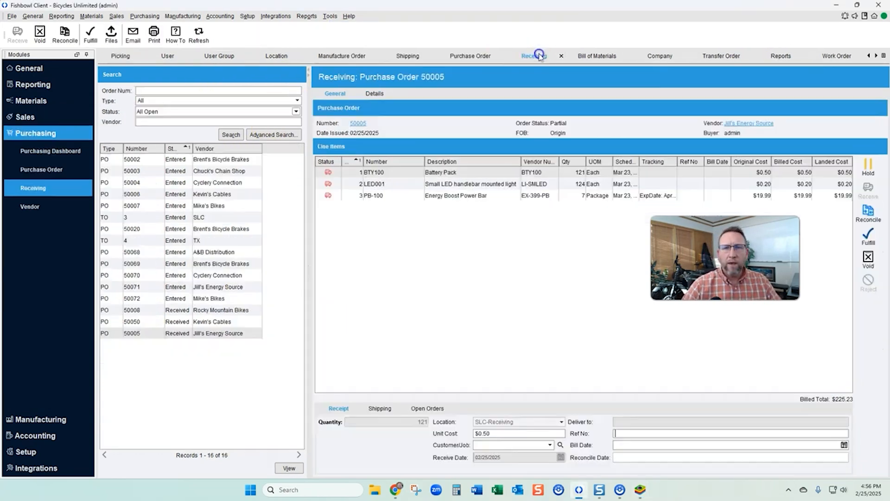
left_click(213, 251)
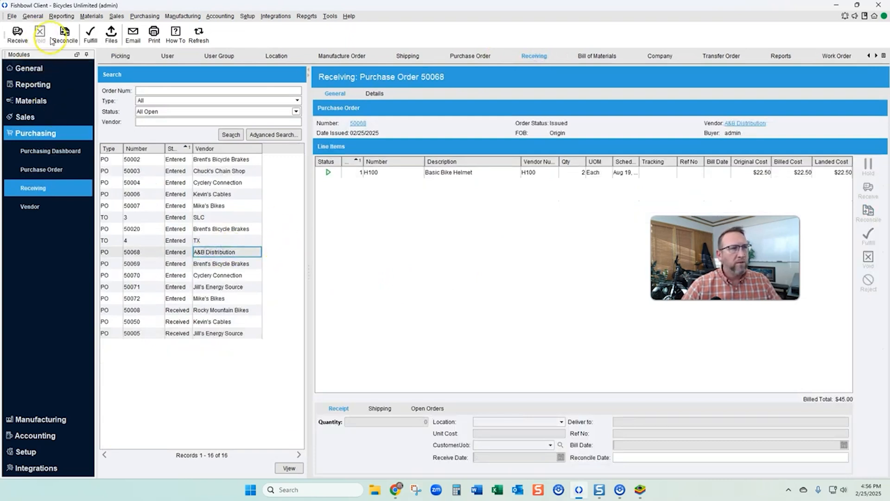
left_click(18, 37)
left_click_drag(617, 167, 381, 88)
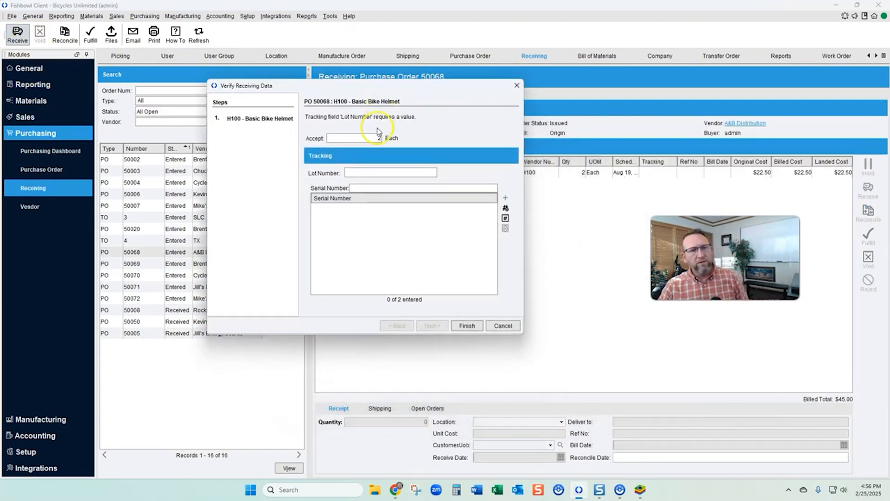
left_click(394, 170)
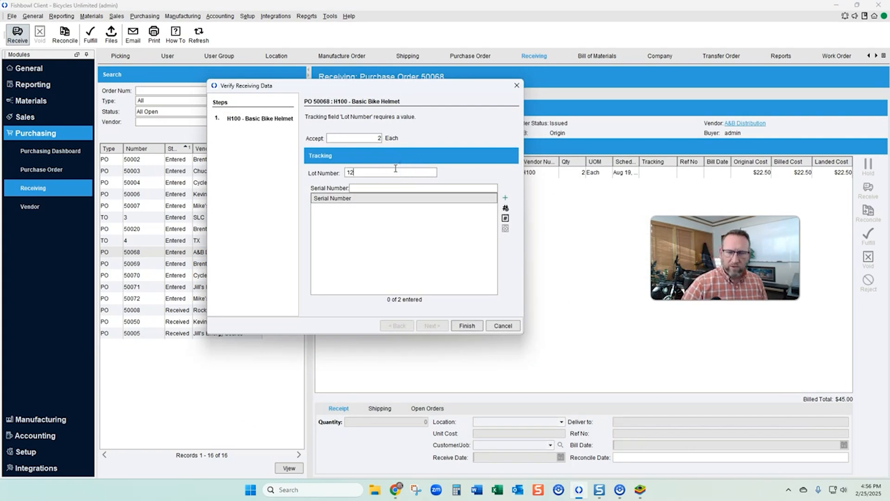
type("1235")
left_click(506, 198)
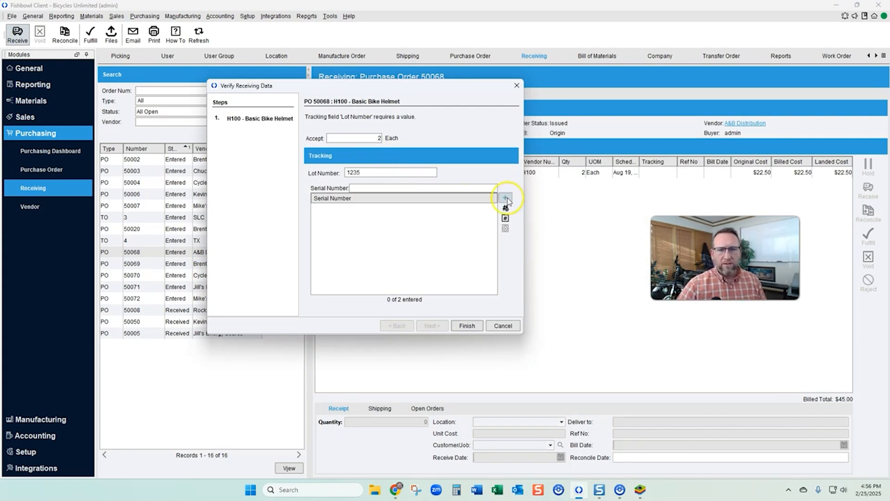
left_click(505, 207)
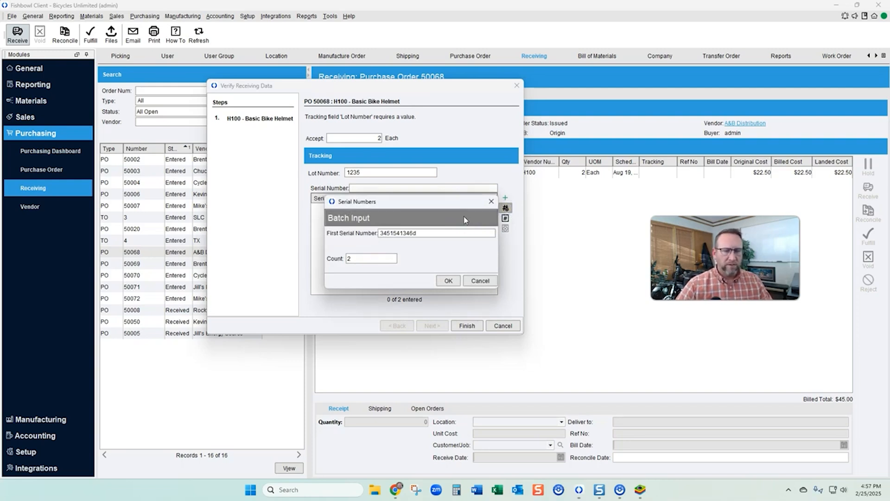
left_click(448, 281)
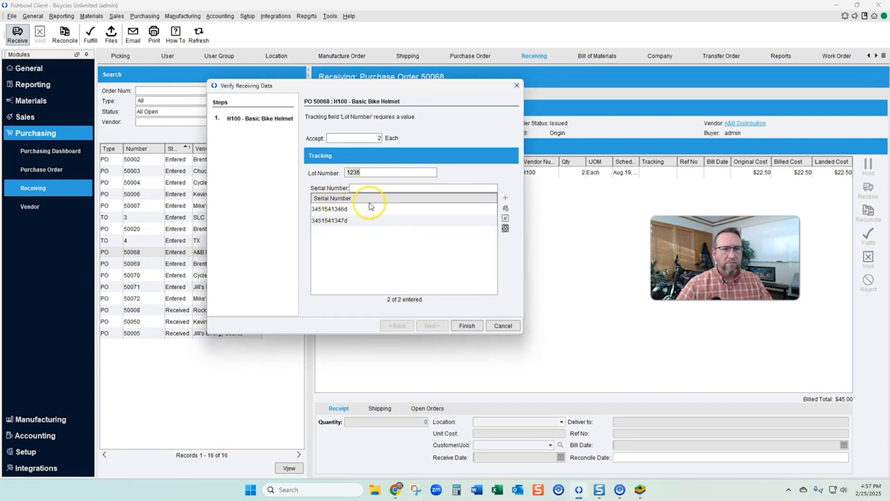
left_click(363, 221)
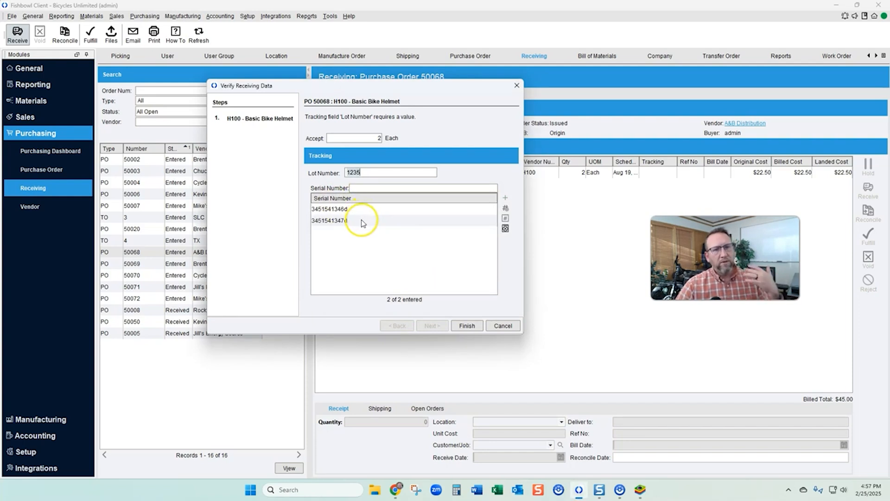
left_click(465, 327)
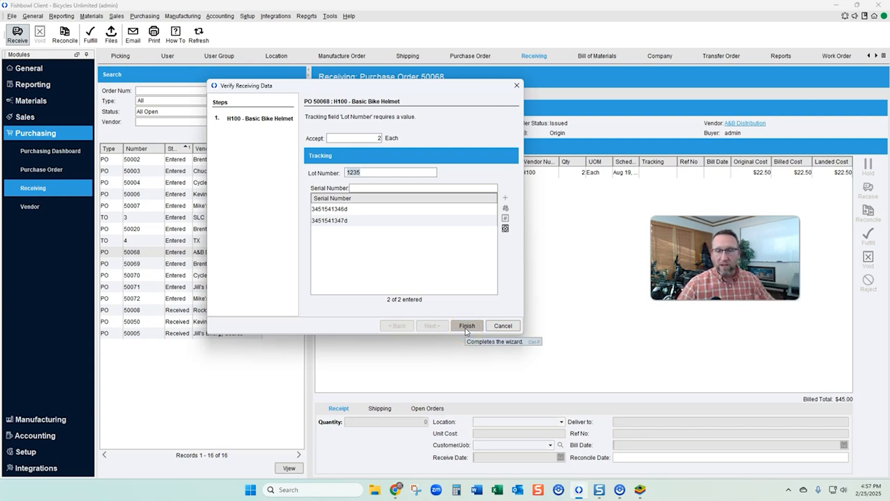
left_click(453, 246)
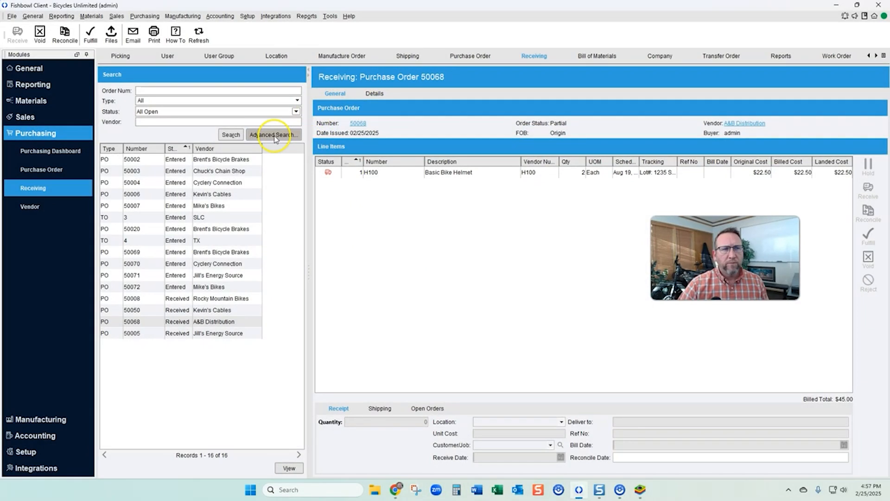
- Start reconciling the received helmet order with reference "invioce number" and bill date 02/25/2025
left_click(65, 35)
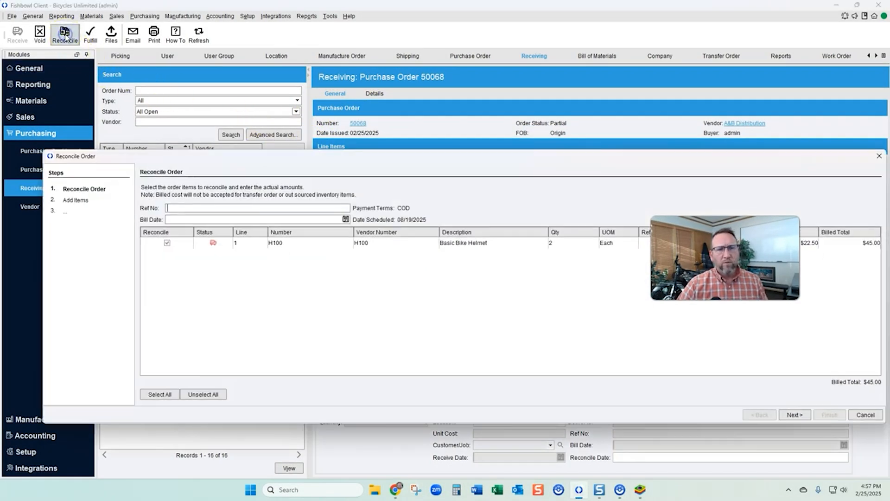
left_click_drag(441, 158, 428, 105)
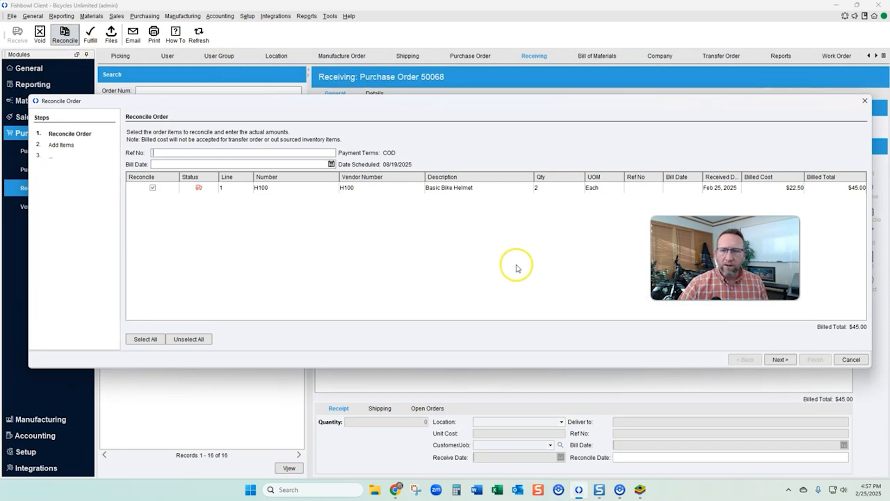
left_click(267, 153)
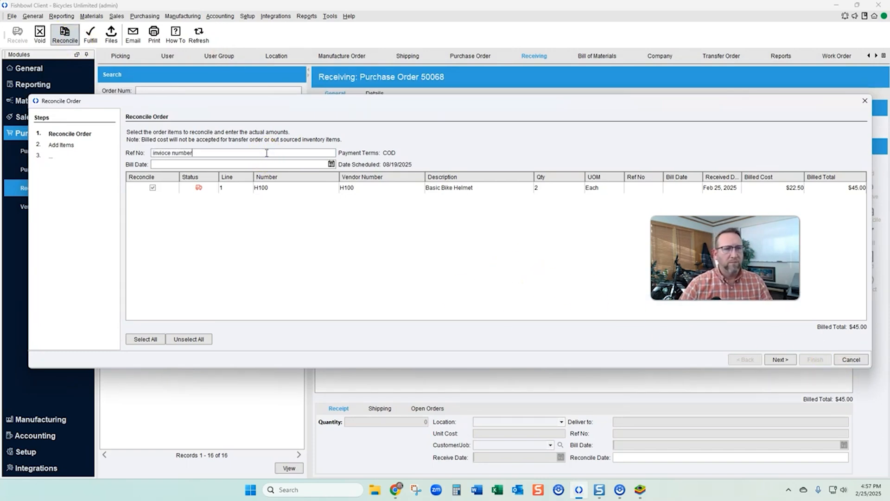
left_click(331, 164)
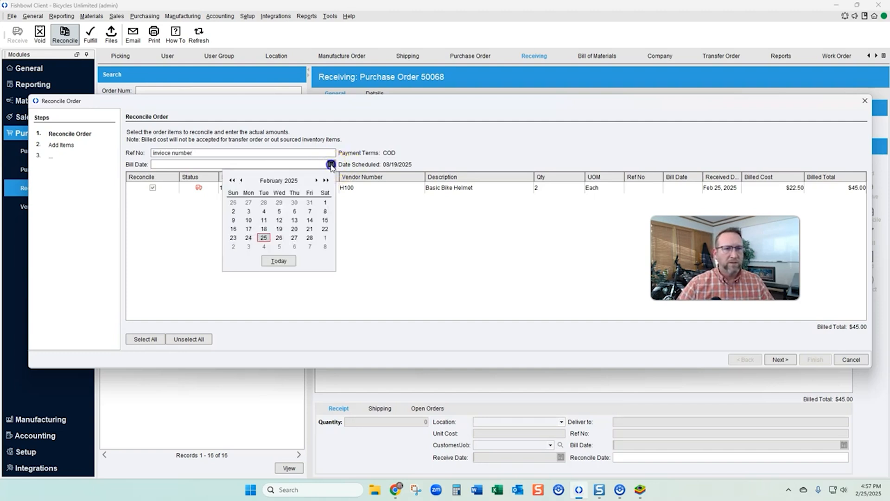
left_click(264, 238)
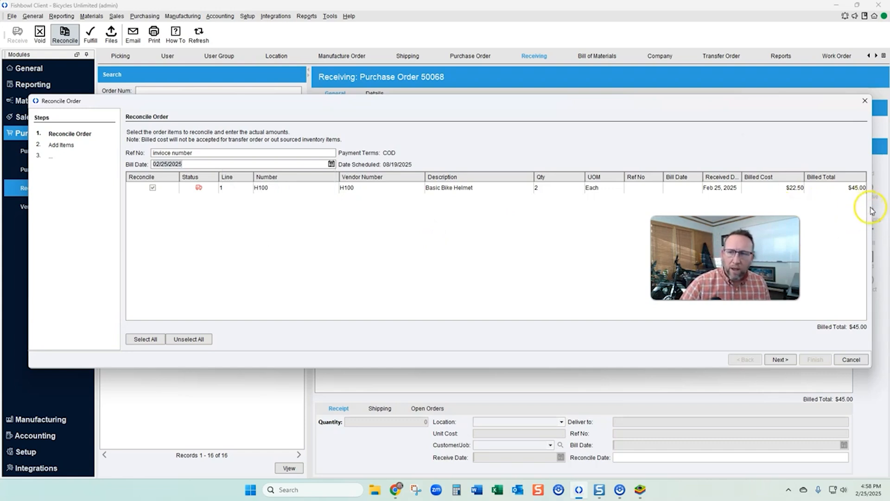
- Narrow the order reconciliation window and set the Basic Bike Helmet's billed cost to $23.50
left_click_drag(873, 206, 570, 197)
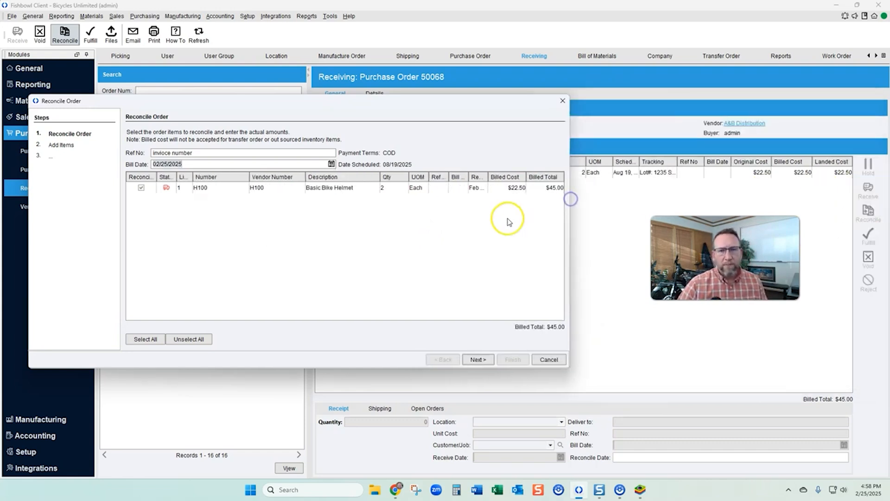
left_click(502, 187)
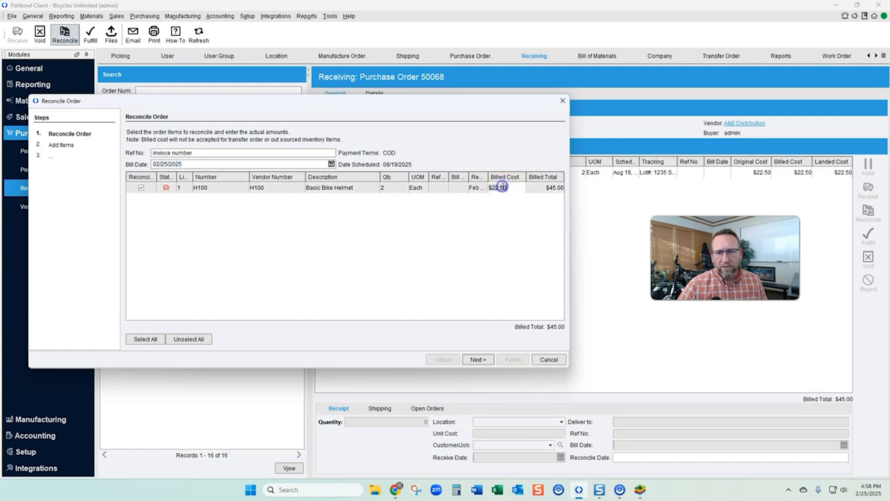
left_click_drag(510, 187, 471, 186)
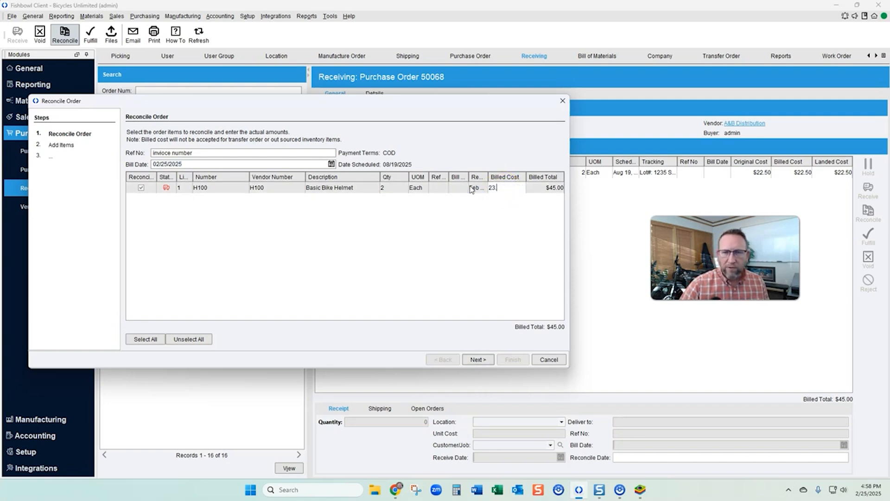
type("23.50")
left_click(471, 188)
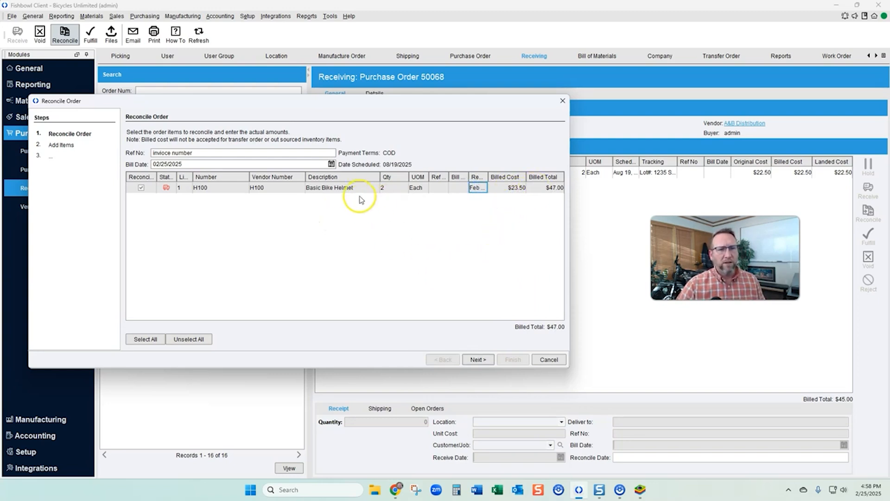
- Add a Shipping item with quantity 1 and unit cost $540.00 to the reconciliation, included on the vendor bill
left_click(485, 361)
left_click(560, 146)
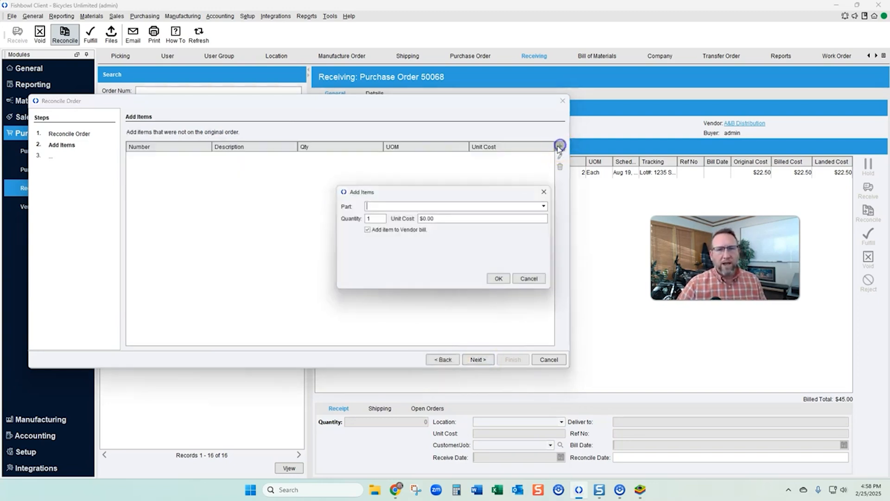
left_click(452, 205)
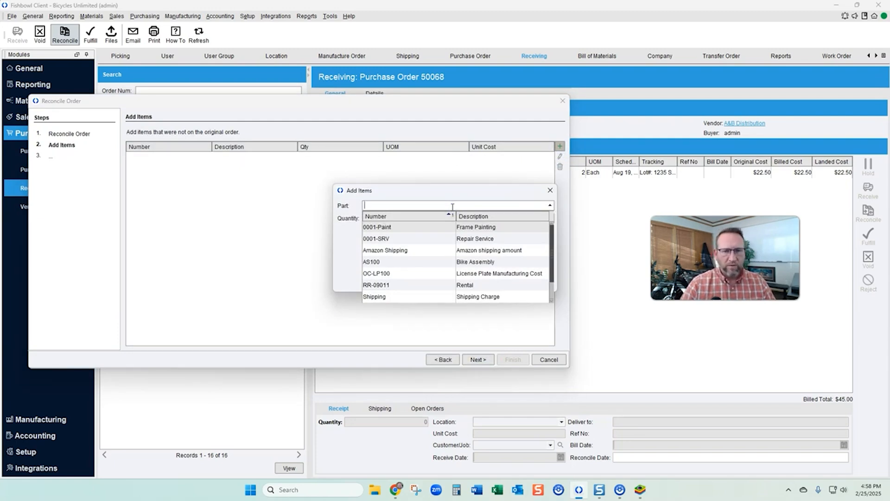
left_click(429, 296)
left_click(436, 219)
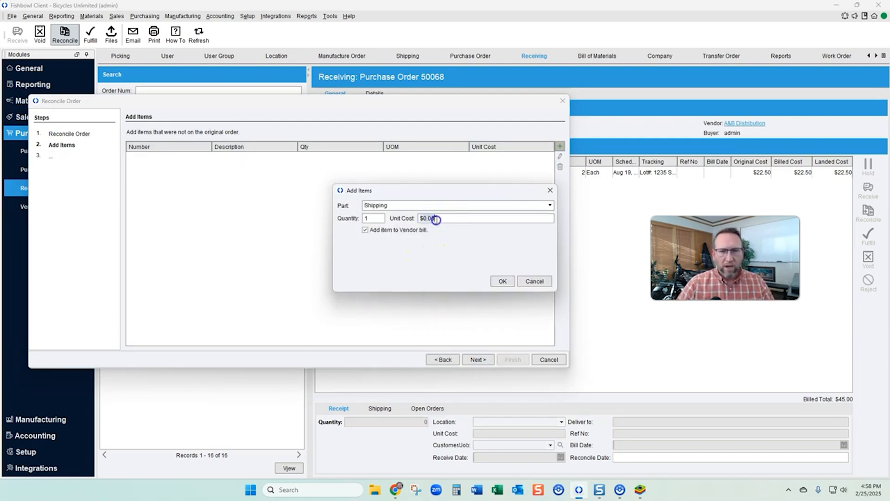
left_click(502, 283)
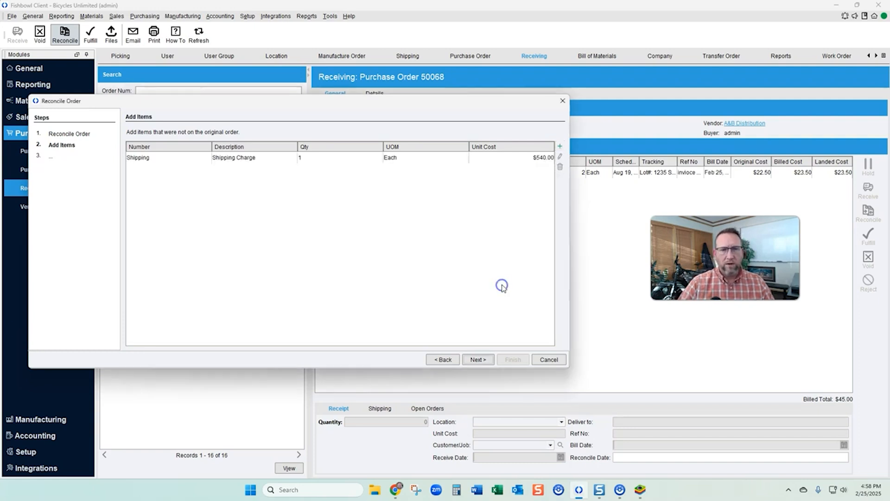
- Apply the shipping charge to the helmet's landed cost, calculated by Cost, and finish the reconciliation
left_click(478, 359)
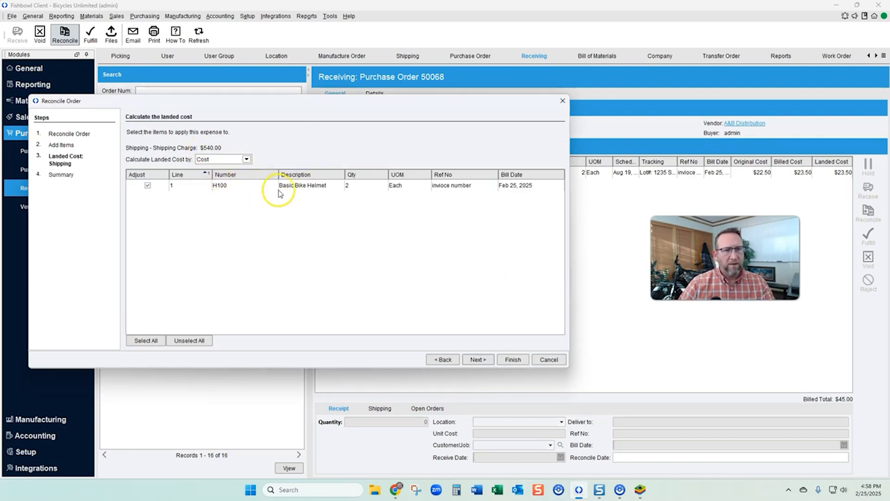
left_click(478, 360)
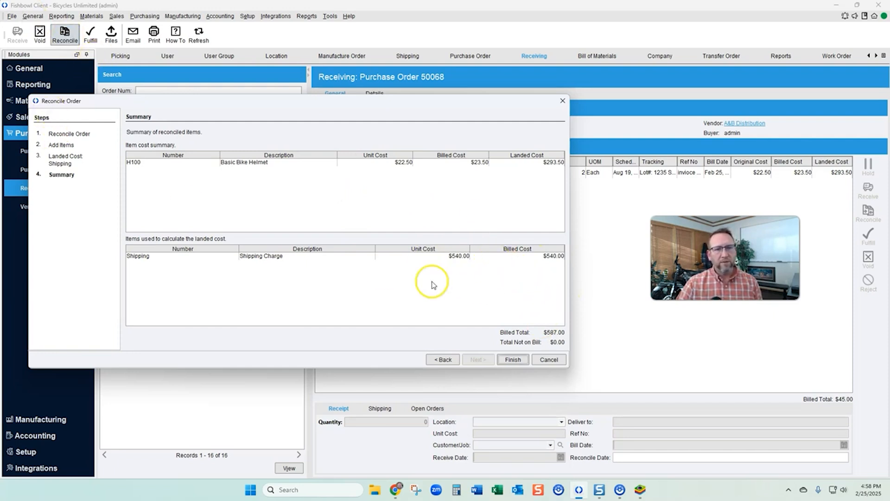
left_click(513, 359)
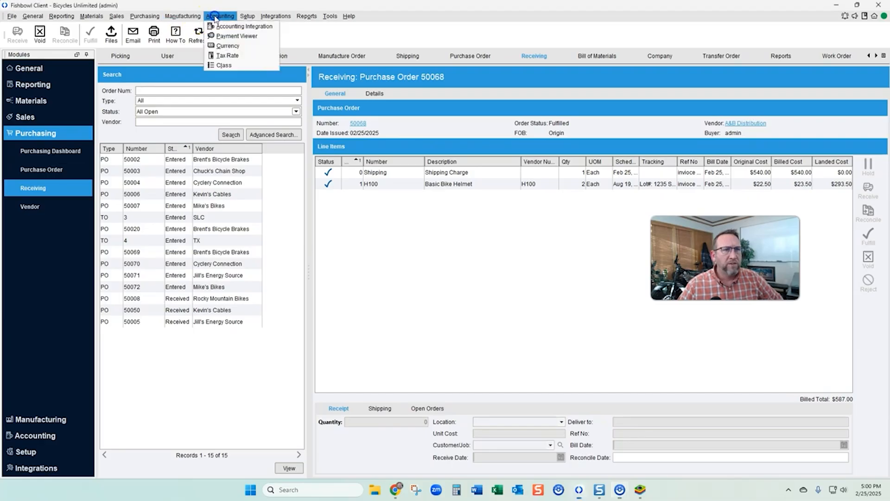
- Open the accounting integration, check its configured QuickBooks Online connection, and return to the export settings
left_click(231, 26)
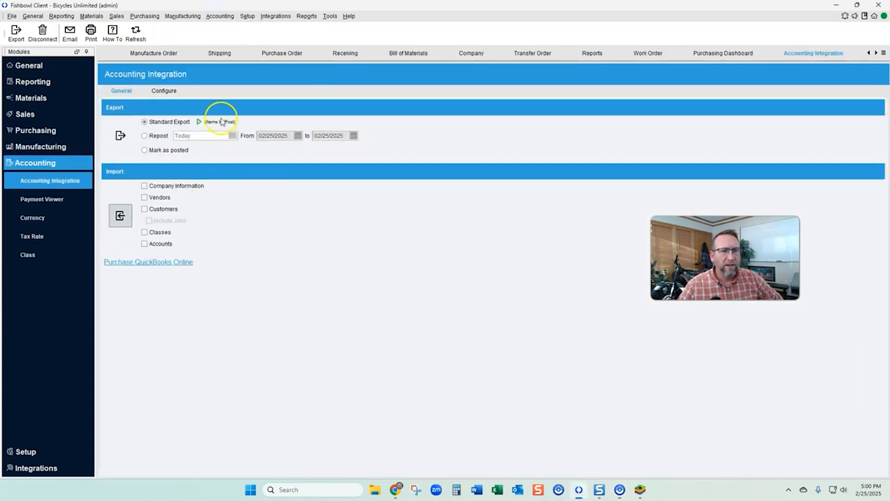
left_click(164, 90)
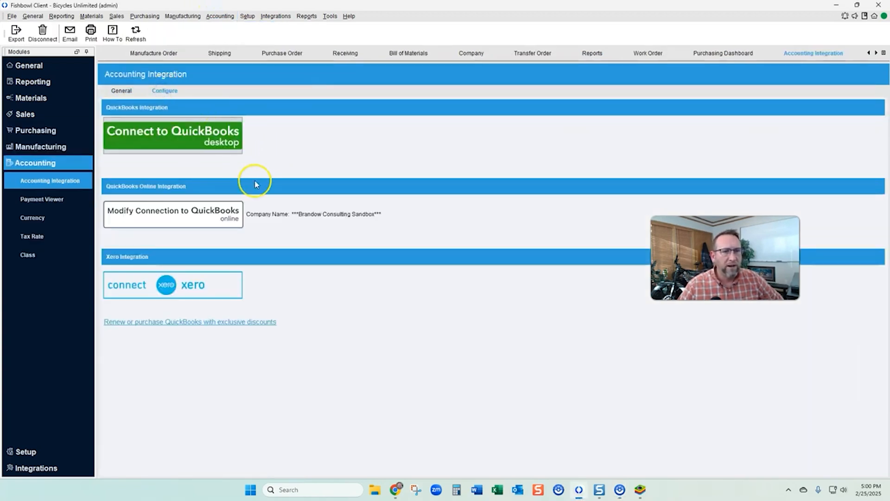
left_click(116, 90)
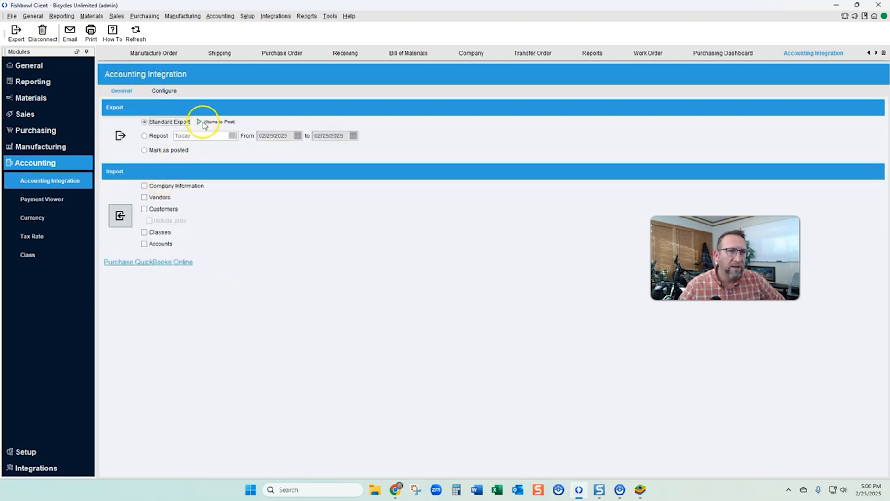
- Preview the Export Summary report, review its optional filters and posted-status settings, and close it without changes
left_click(306, 15)
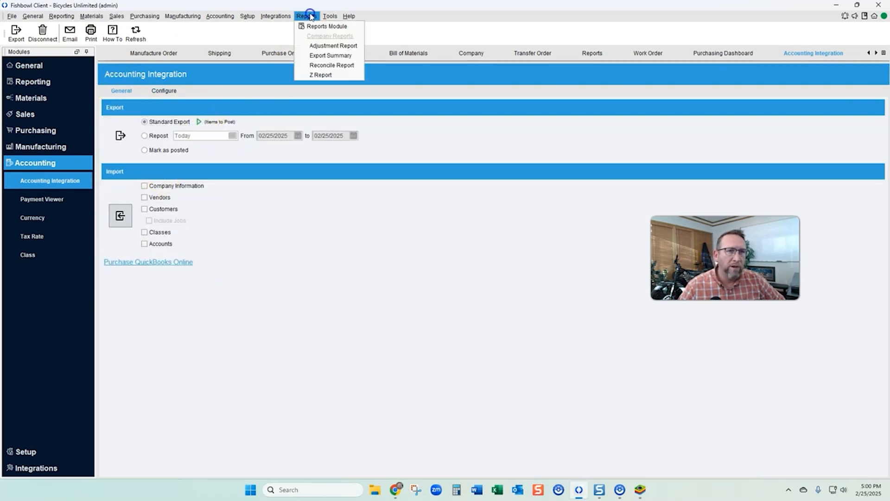
left_click(323, 55)
scroll(423, 255, "down", 5)
scroll(423, 259, "up", 1)
scroll(423, 260, "up", 3)
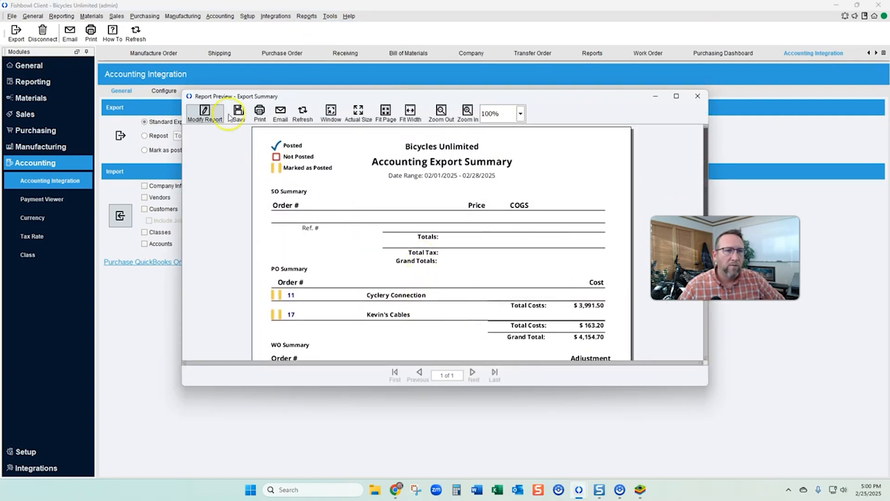
left_click(205, 114)
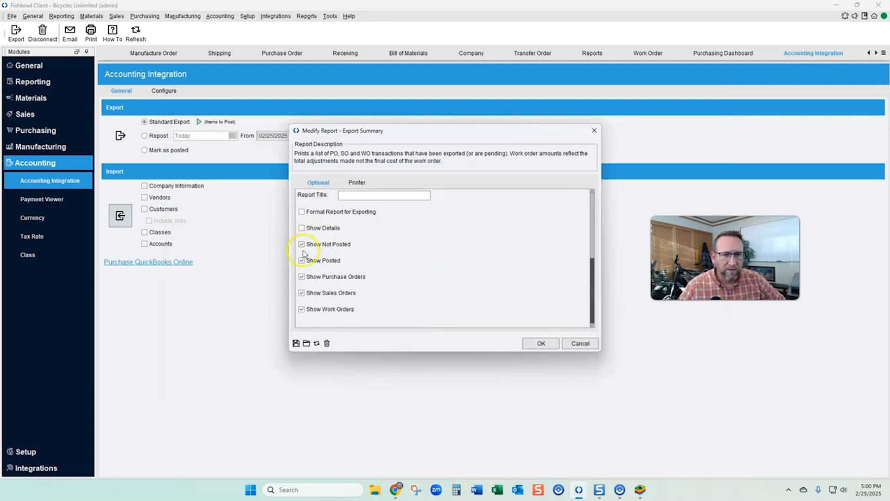
scroll(423, 284, "up", 5)
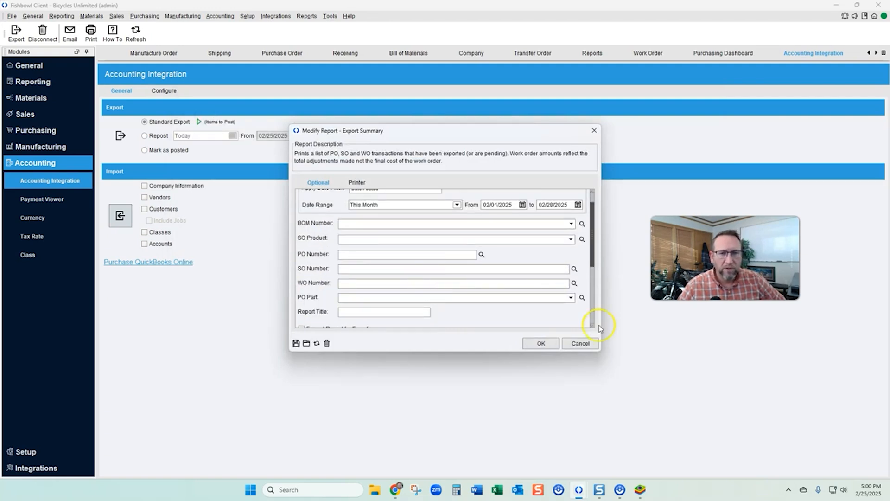
left_click(579, 343)
left_click(694, 95)
- Run a Standard Export to the accounting system and review the exported counts for each item type
left_click(120, 135)
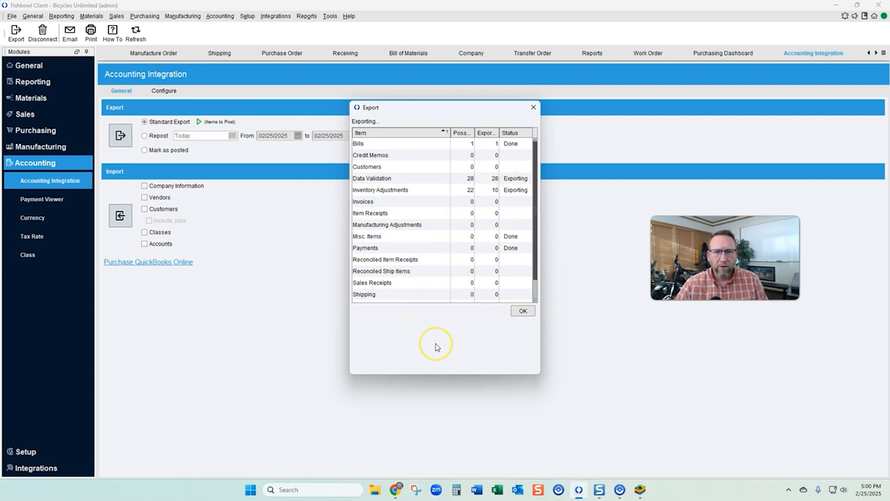
left_click_drag(725, 258, 661, 213)
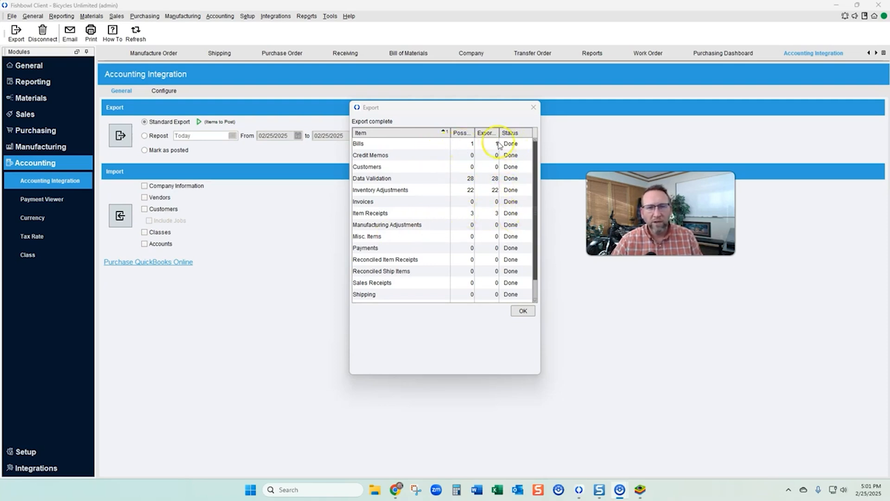
scroll(488, 224, "down", 2)
scroll(490, 222, "up", 2)
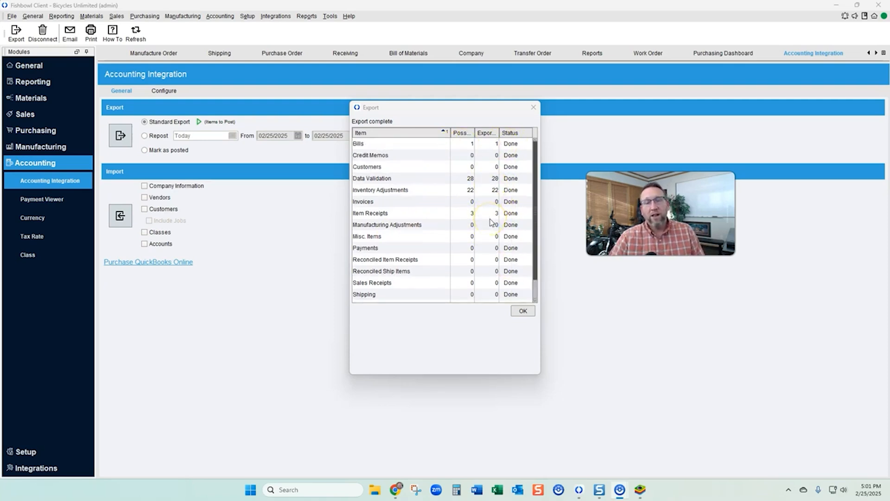
scroll(491, 222, "down", 2)
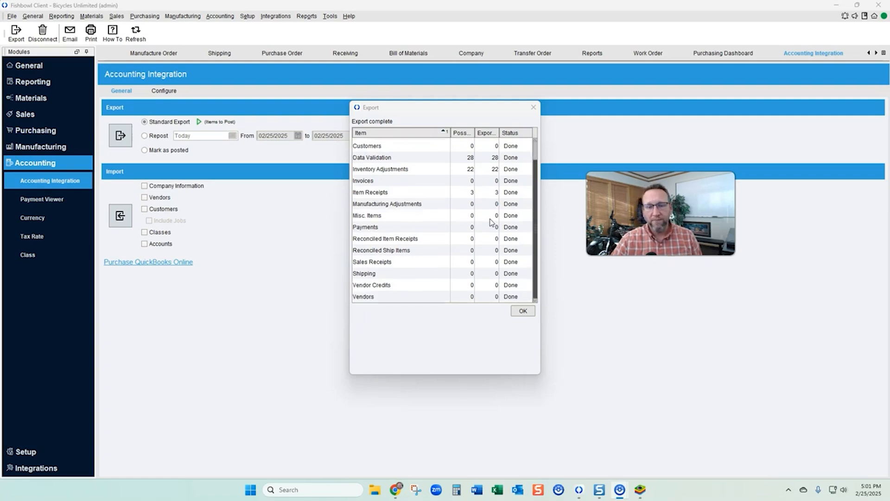
- Switch to Chrome and sign in to QuickBooks Online with the saved user ID and account password
left_click(399, 495)
left_click(368, 448)
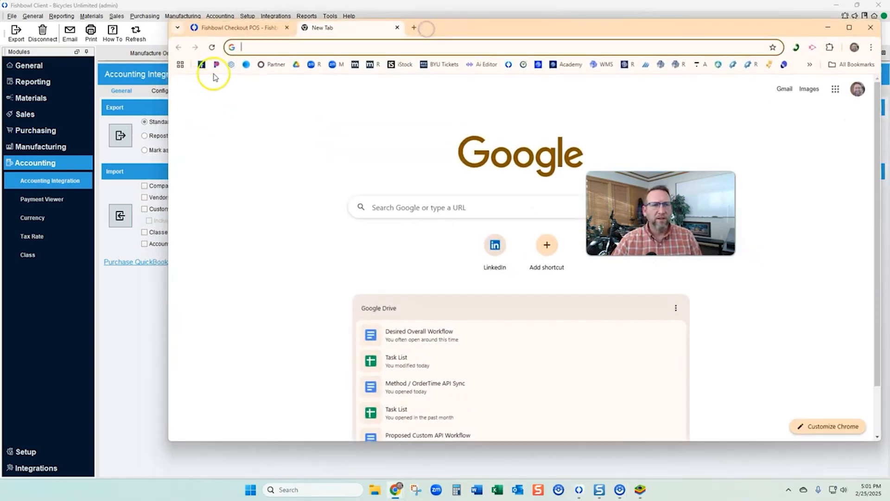
left_click(213, 66)
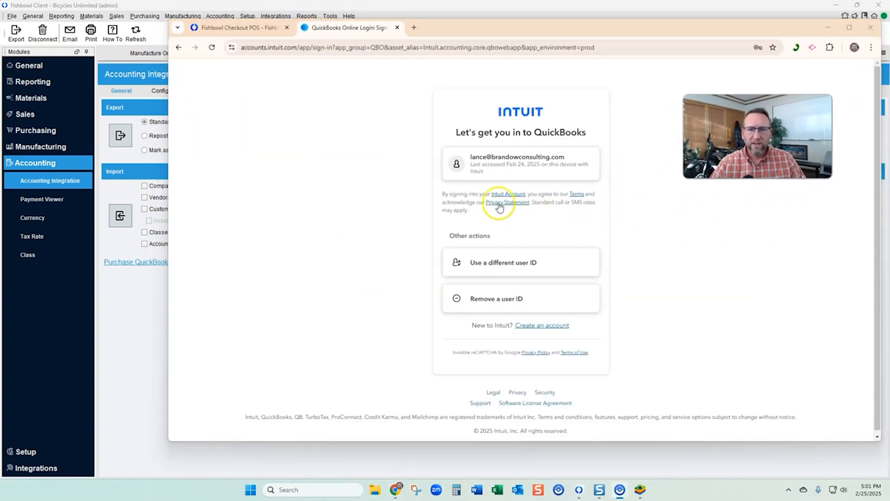
left_click(506, 168)
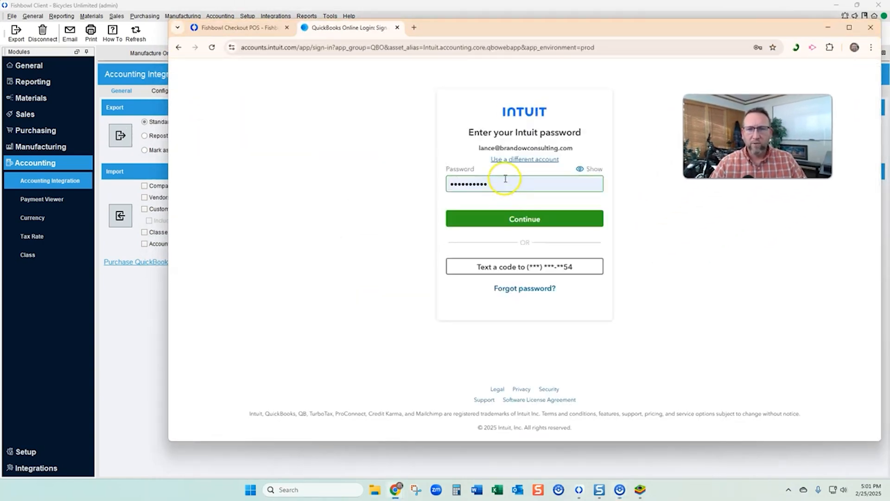
left_click(527, 218)
- Open the unpaid bills list and bring up the 02/25/2025 bill from A&B Distribution
mouse_move(237, 267)
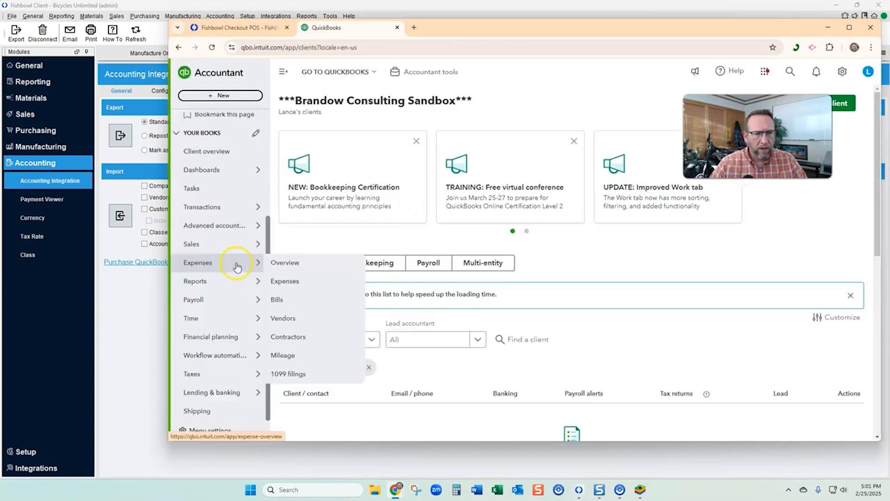
left_click(278, 301)
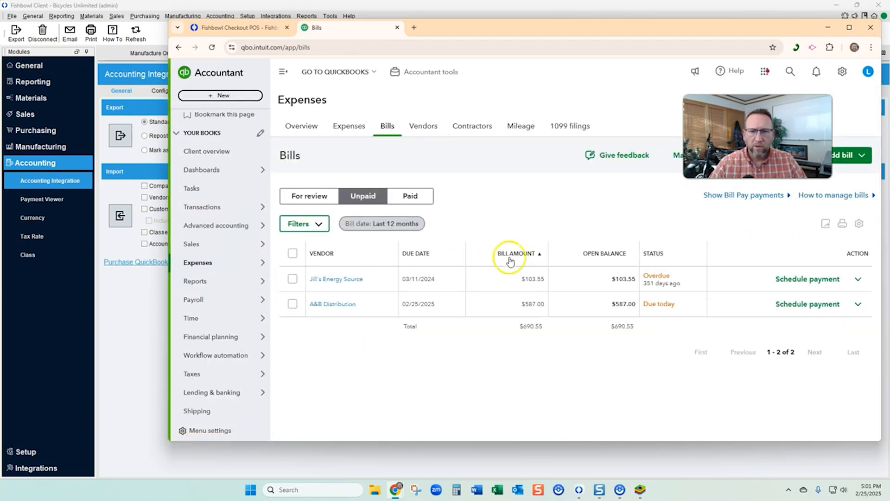
left_click(793, 223)
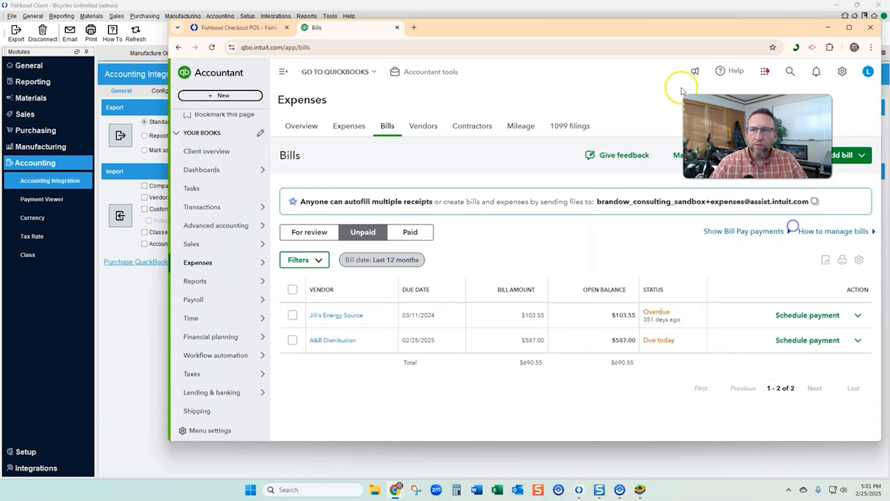
left_click_drag(652, 29, 552, 21)
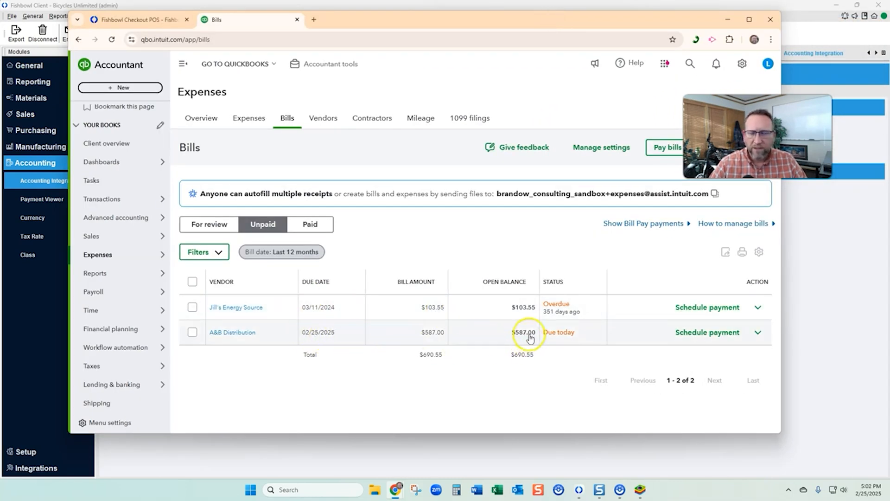
left_click(228, 332)
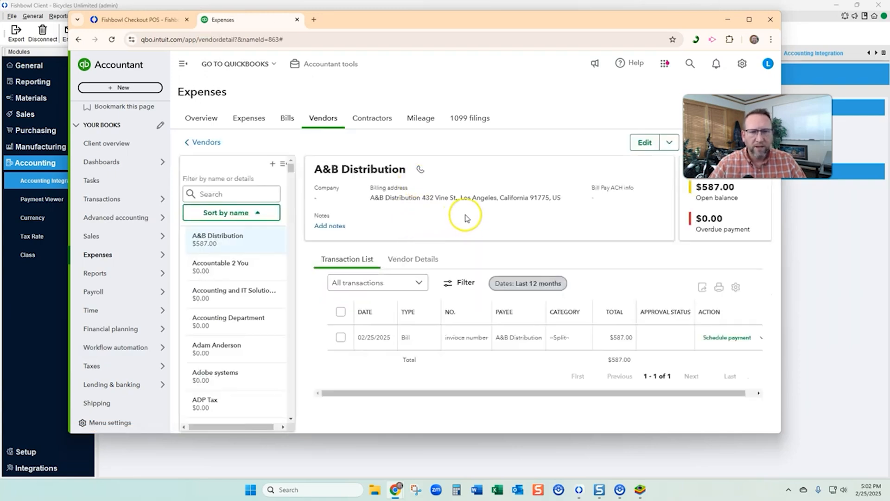
left_click(454, 341)
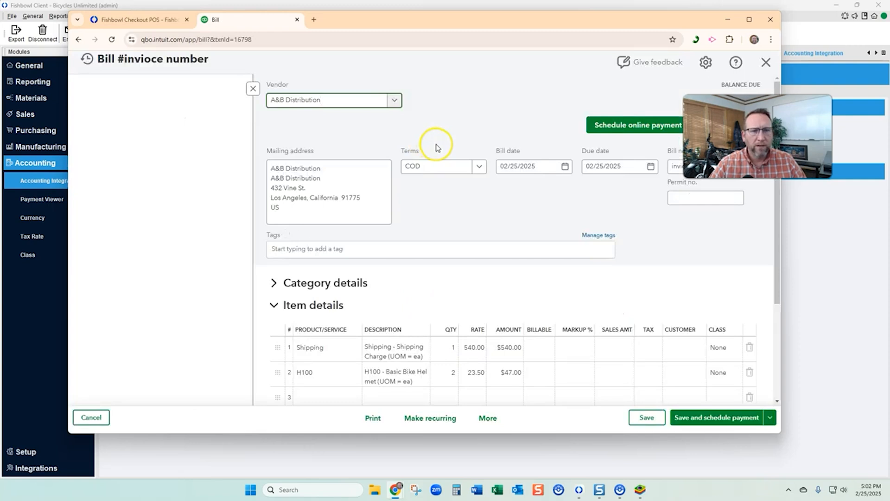
- Examine the A&B Distribution bill's number, item lines and purchase order memo, and close the bill
left_click(252, 89)
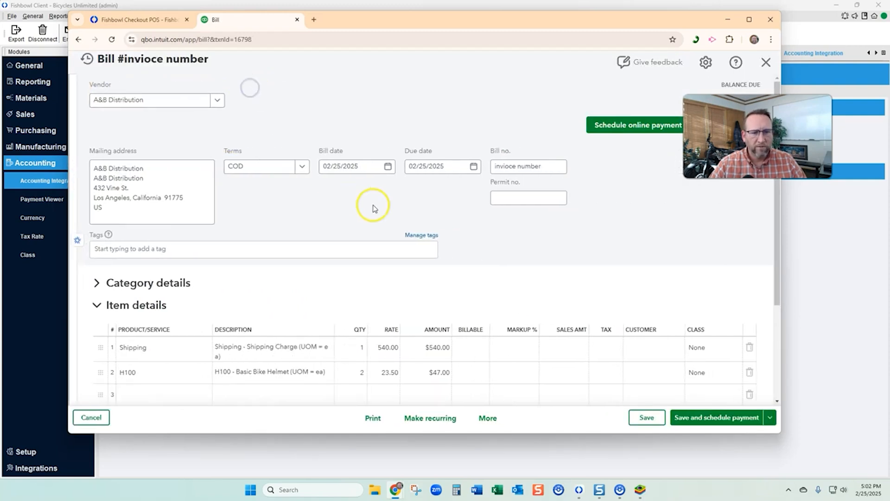
scroll(447, 226, "down", 3)
left_click(173, 333)
left_click_drag(172, 333, 86, 330)
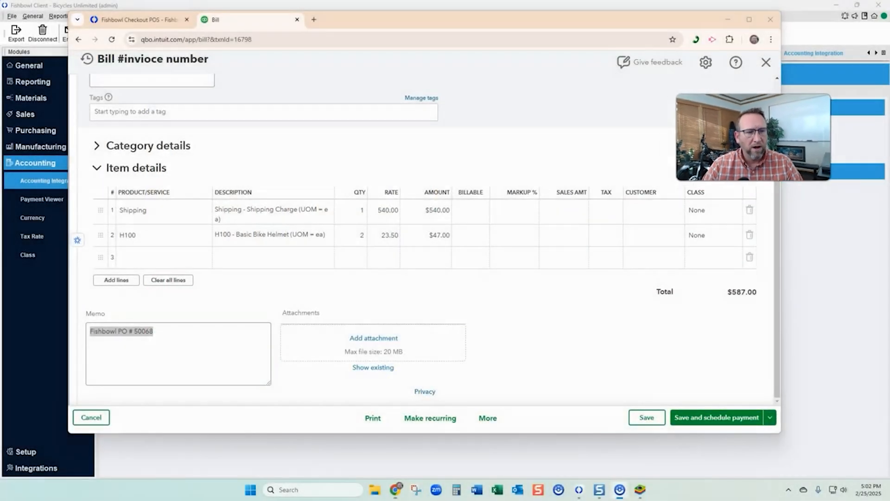
left_click(148, 344)
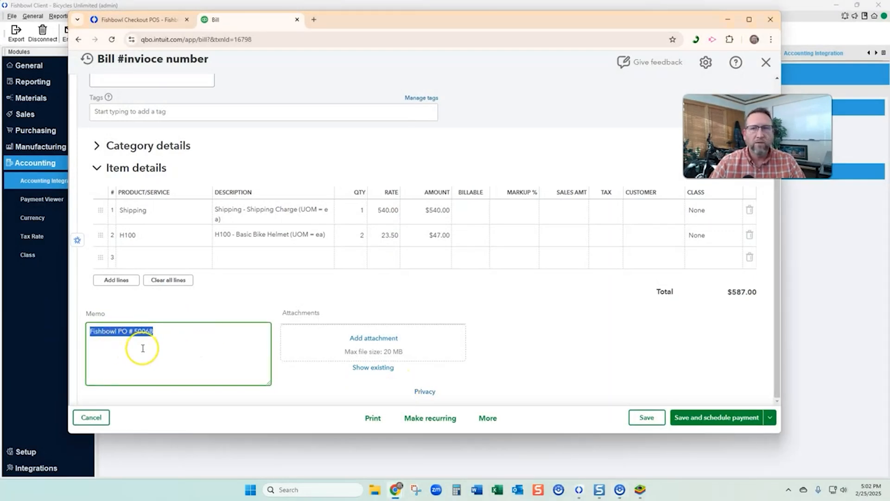
left_click(766, 62)
- Open the Balance Sheet from the standard reports and look over its Other Current Assets section
mouse_move(158, 273)
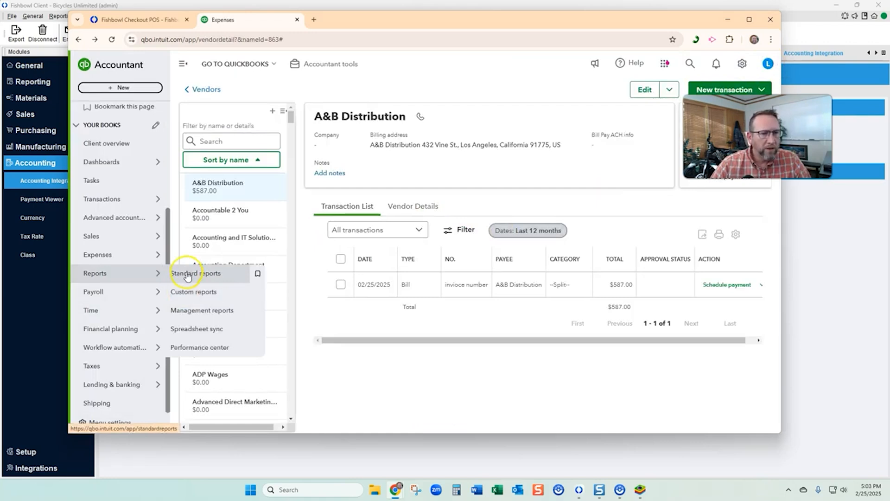
left_click(186, 274)
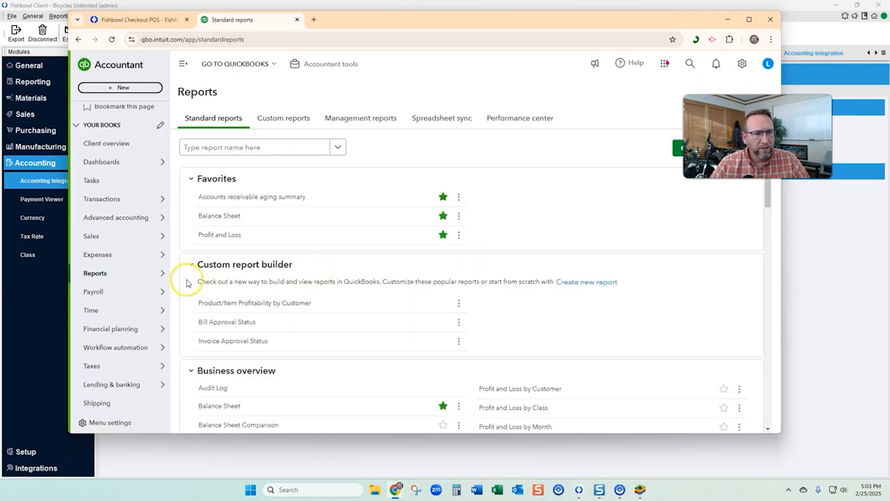
mouse_move(96, 292)
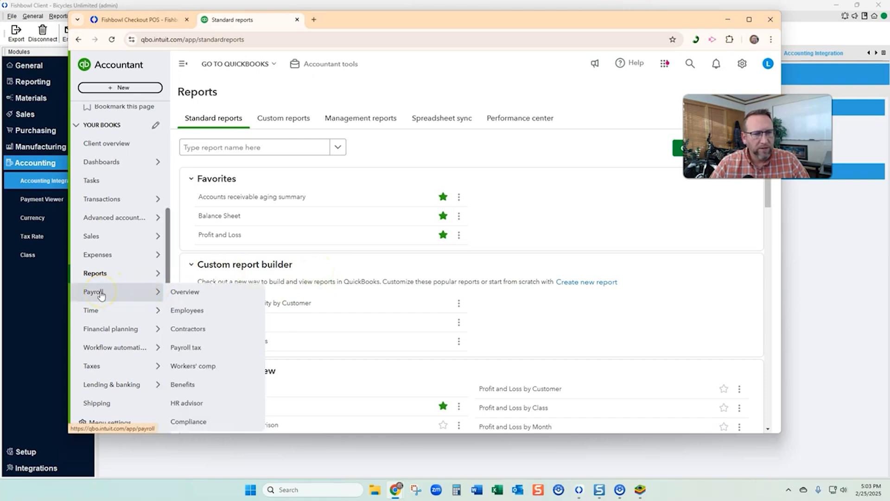
left_click(284, 219)
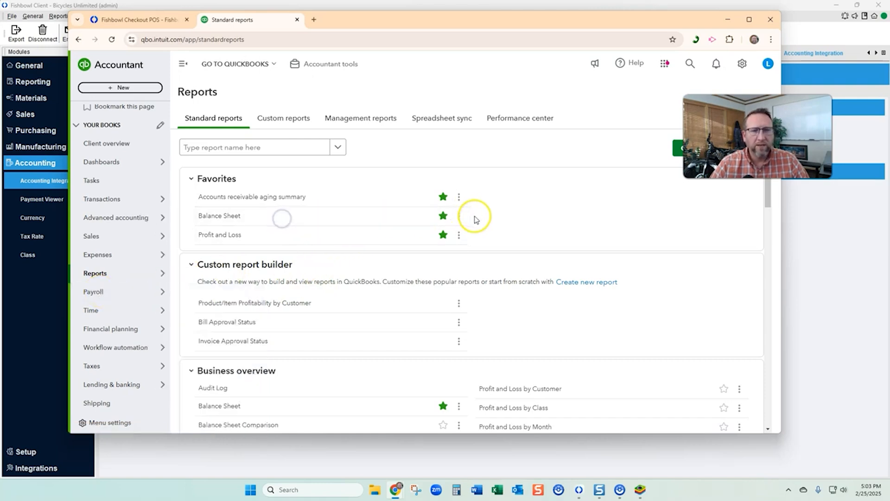
left_click(233, 216)
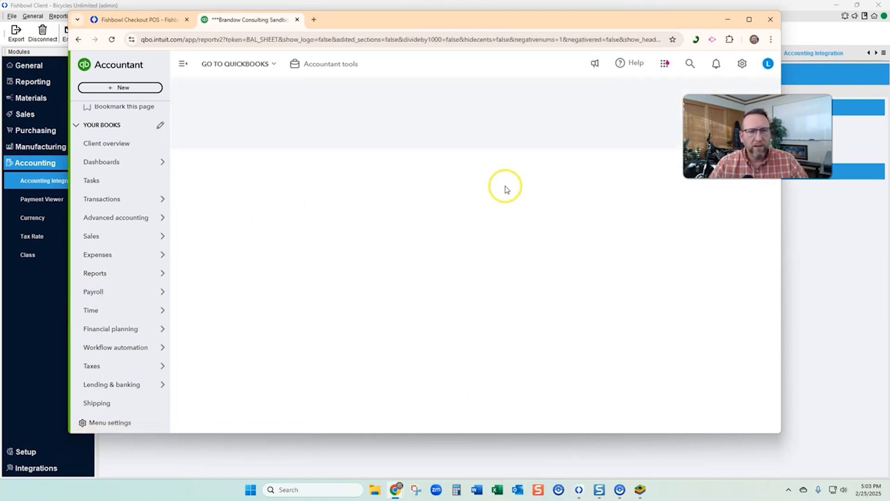
scroll(370, 227, "down", 3)
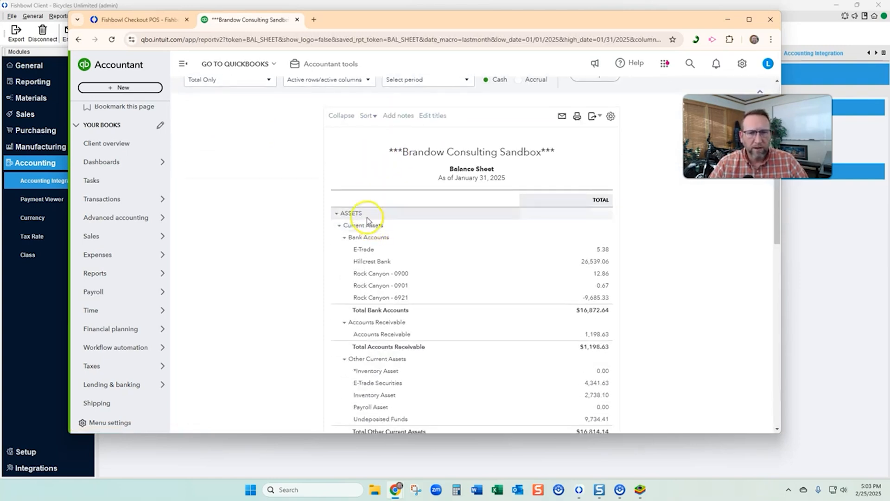
scroll(371, 232, "down", 2)
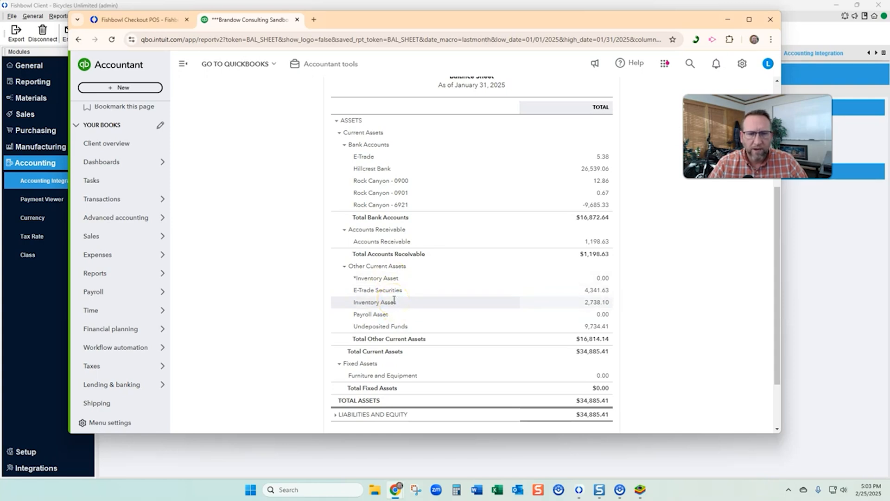
- Drill into the Inventory Asset transactions for all dates and open the 01/24/2024 journal entry for the $12.00 purchase order receipt
left_click(597, 302)
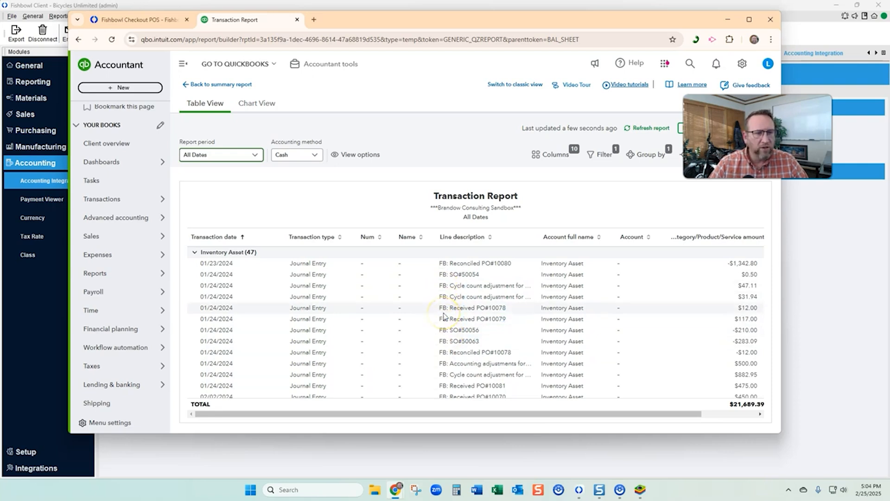
scroll(444, 317, "down", 3)
scroll(443, 317, "up", 5)
left_click(444, 272)
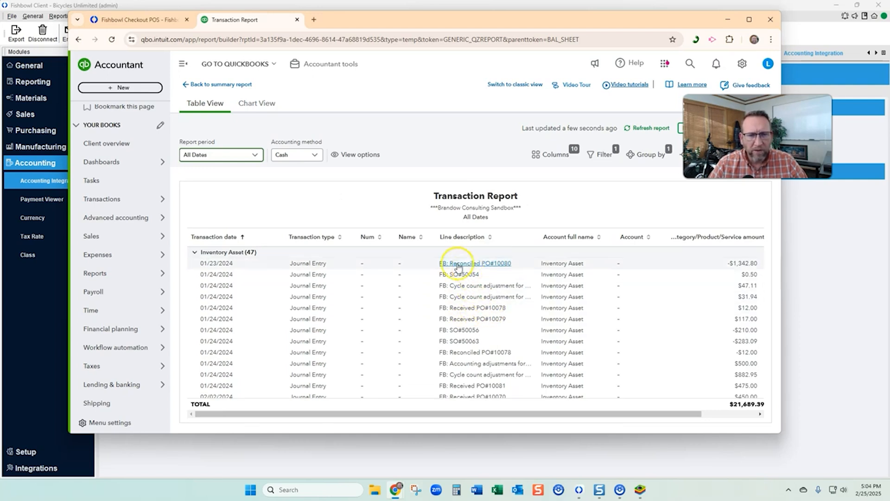
left_click(469, 308)
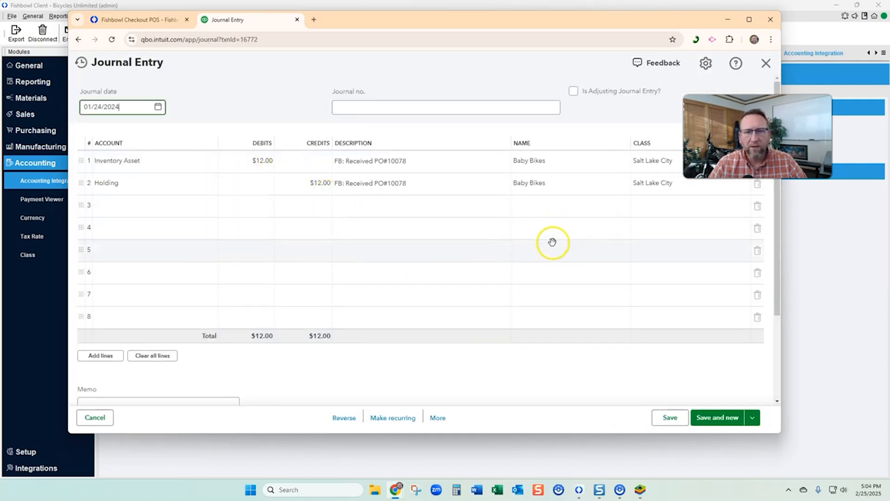
- Switch back to Fishbowl, close the export results, and filter the open picks to order type WO
left_click_drag(472, 23, 889, 35)
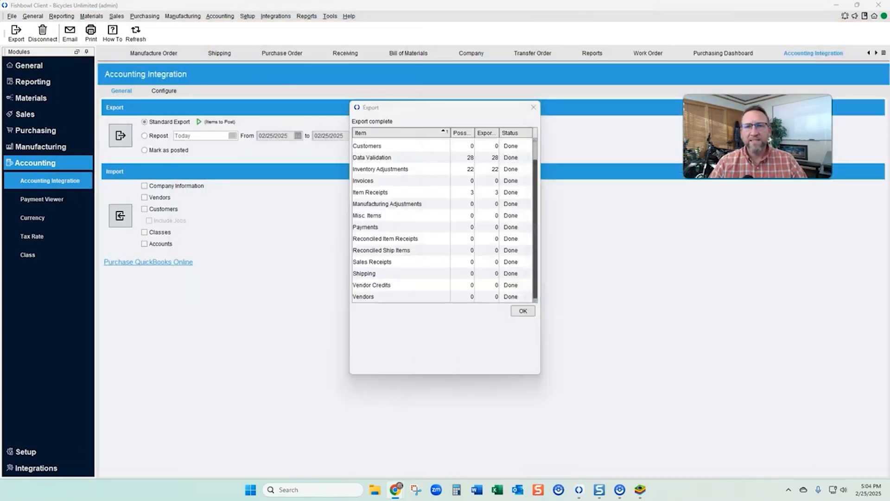
left_click(523, 311)
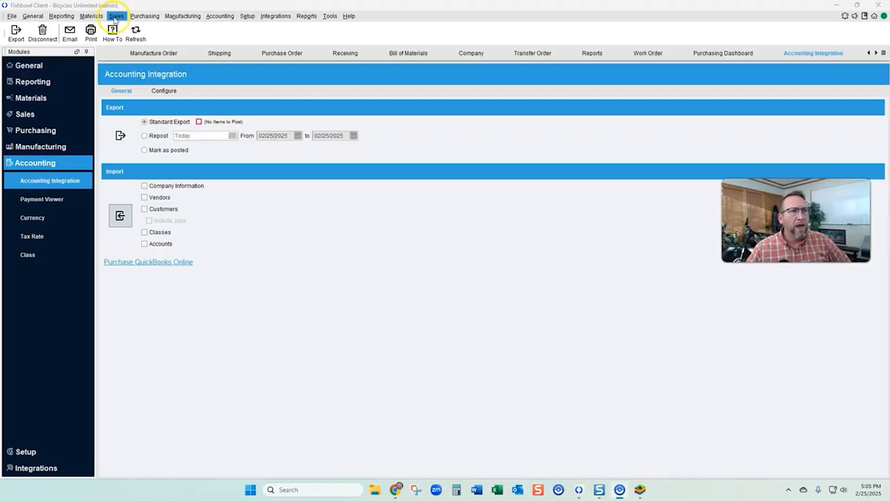
left_click(116, 16)
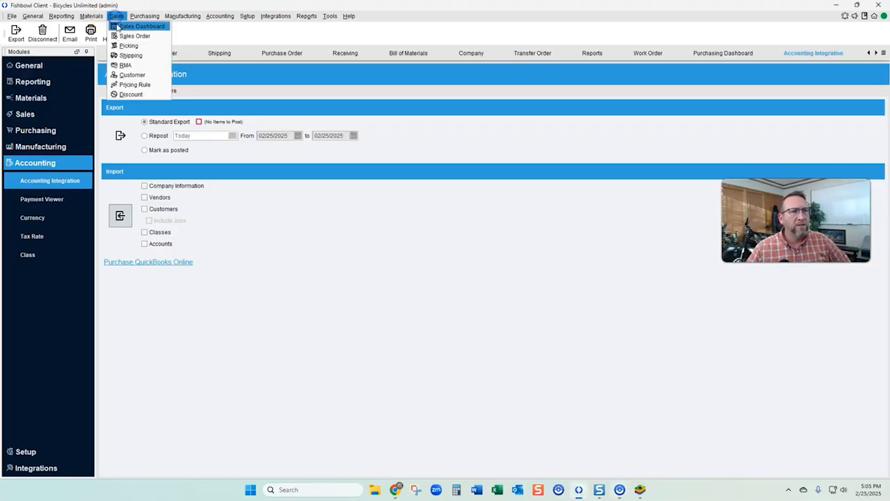
left_click(125, 44)
left_click_drag(301, 275, 375, 273)
left_click(365, 99)
left_click(354, 163)
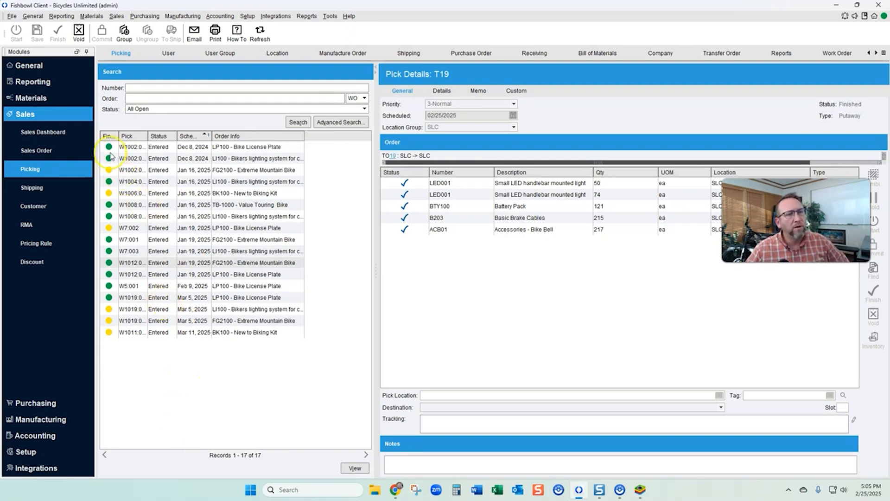
- Examine the pick availability indicators and compare the line details of the LP100 and FG2100 work order picks
mouse_move(108, 320)
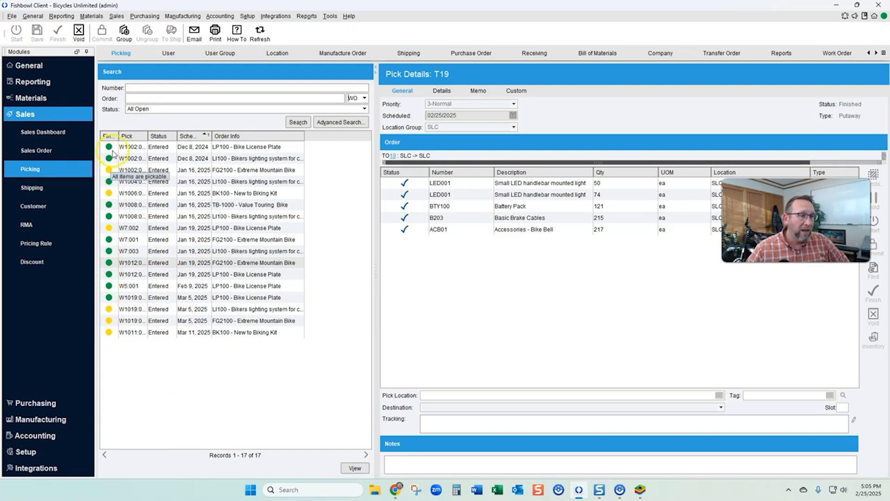
left_click(109, 159)
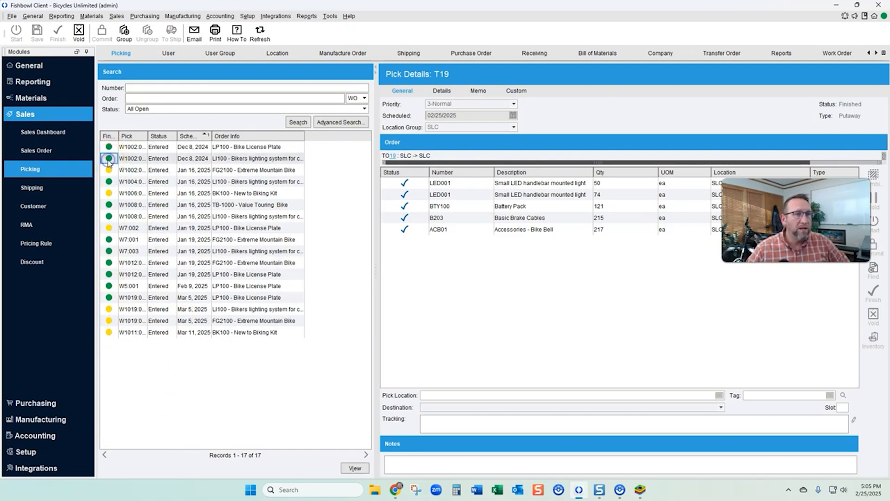
double_click(200, 148)
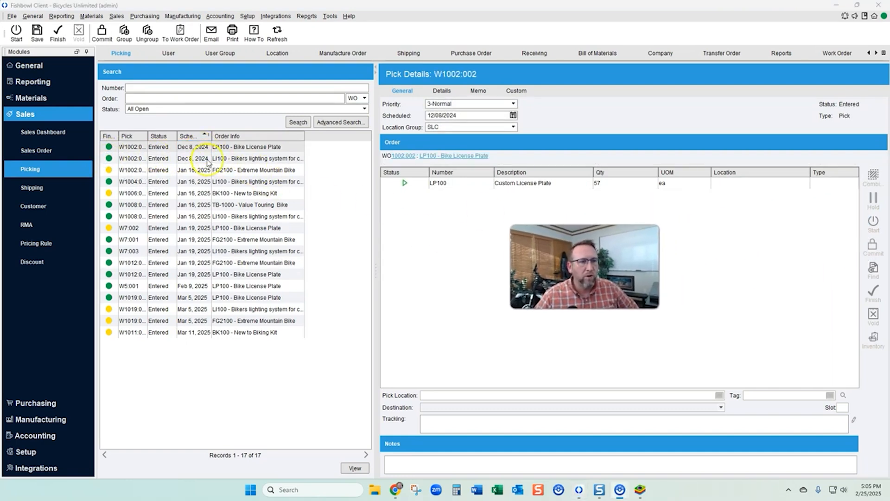
double_click(144, 168)
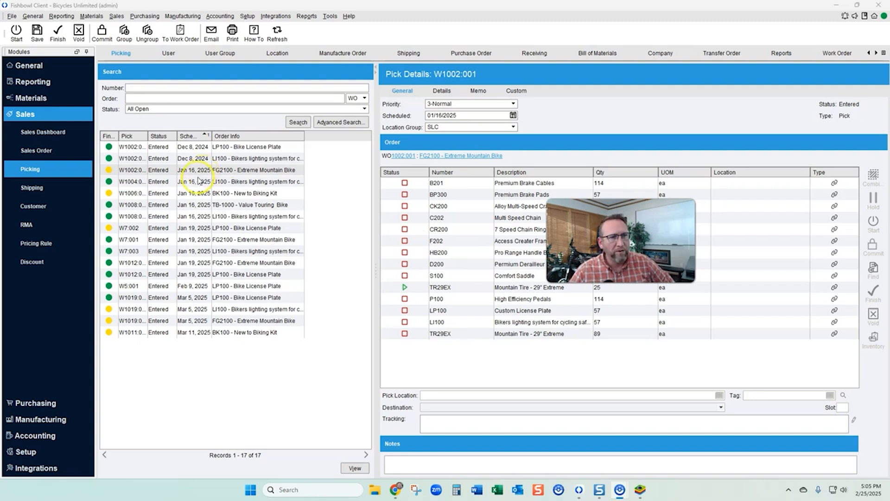
- Start the Dec 8, 2024 pick for LP100 - Bike License Plate and preview its pick ticket
left_click(190, 148)
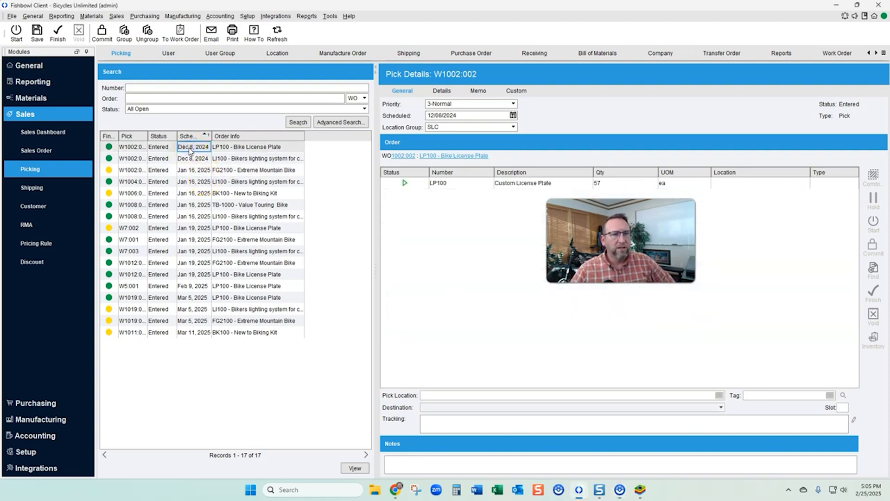
left_click(17, 35)
left_click(490, 288)
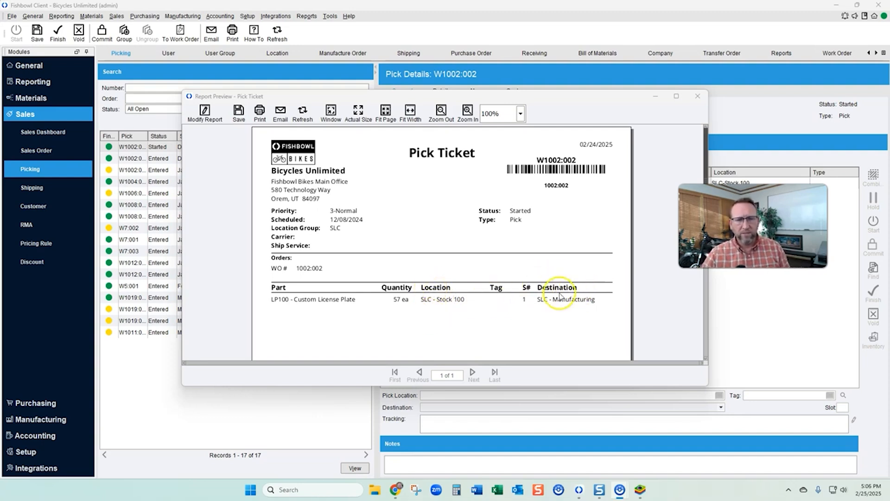
- Switch to the Fishbowl mobile app in BlueStacks, open the license plate pick by its number, and pick part LP100
left_click(641, 490)
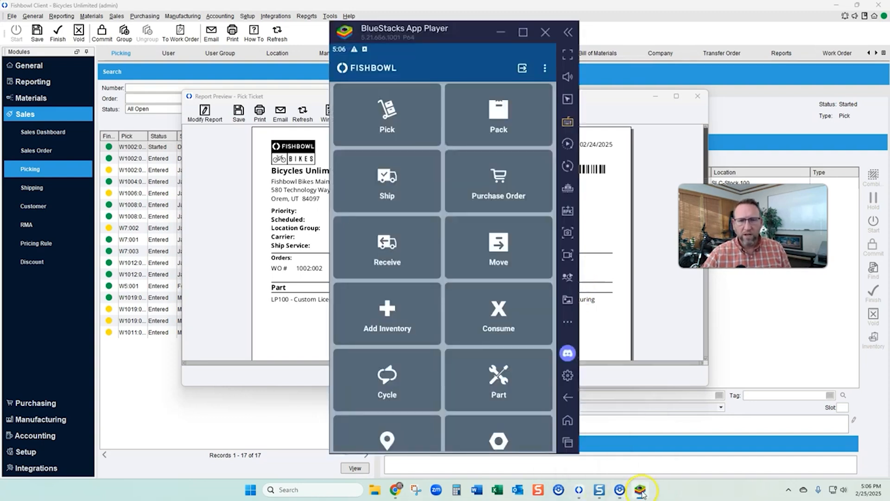
left_click(385, 125)
left_click_drag(459, 32, 244, 12)
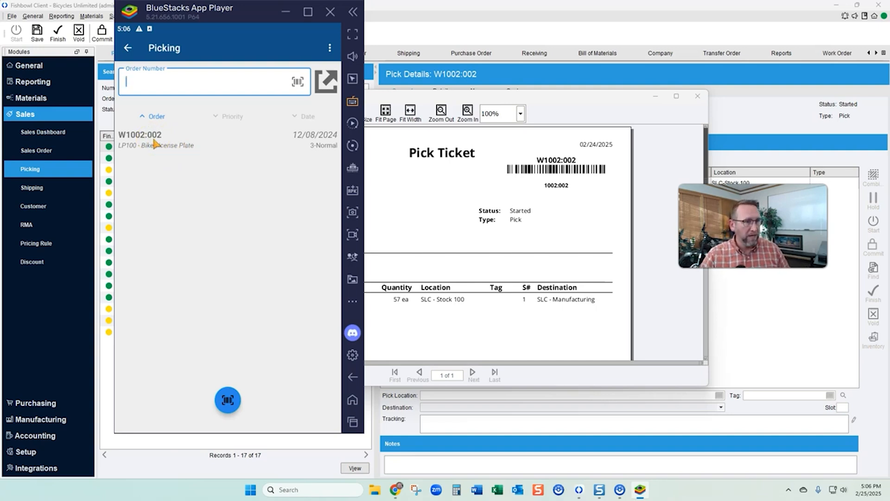
left_click(181, 93)
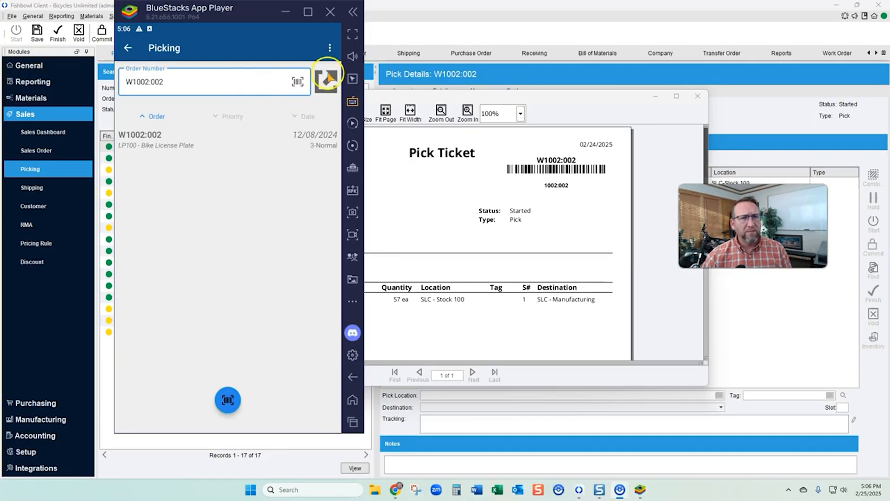
left_click(326, 80)
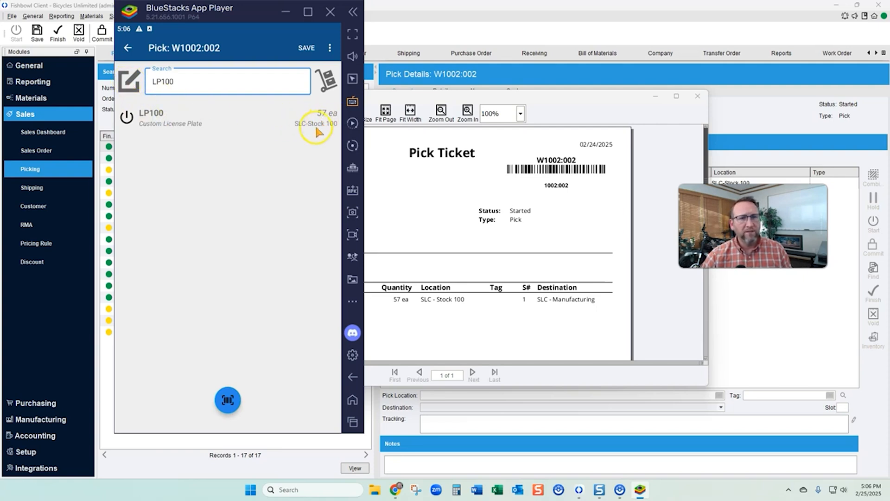
left_click(327, 81)
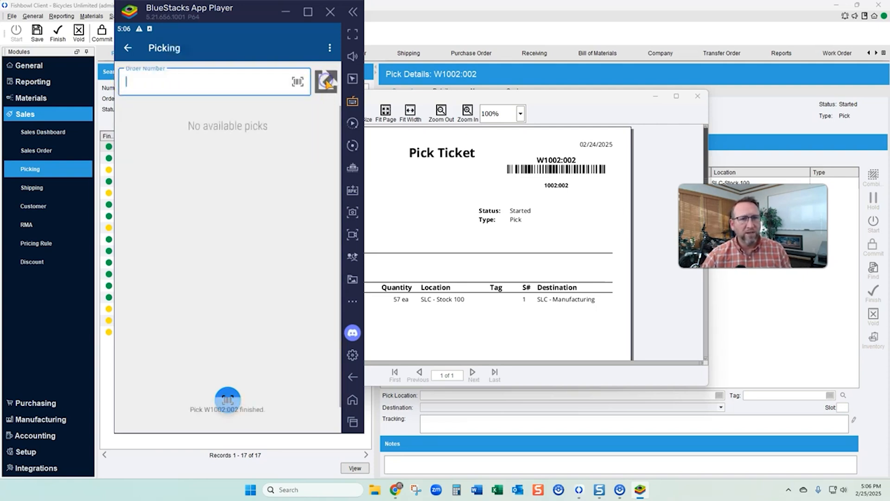
- Return to the Fishbowl client, close the pick ticket preview, and check the status of the license plate pick
left_click(602, 103)
left_click(697, 96)
left_click_drag(272, 17, 100, 238)
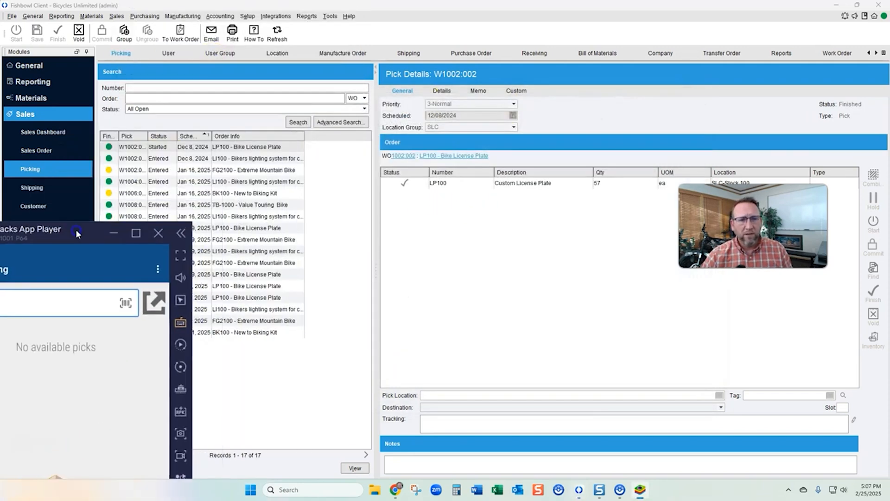
left_click(448, 184)
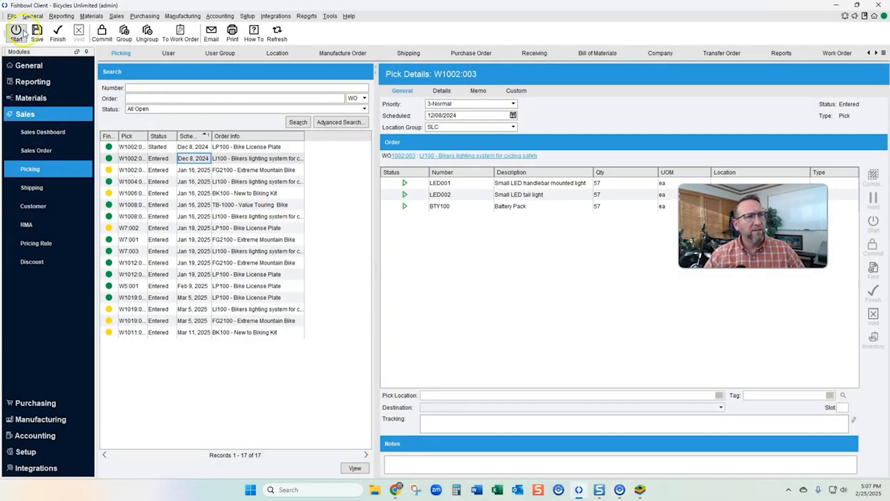
- Start the Dec 8, 2024 pick for LI100 - Bikers lighting system and review its pick ticket preview
left_click(17, 32)
left_click(509, 284)
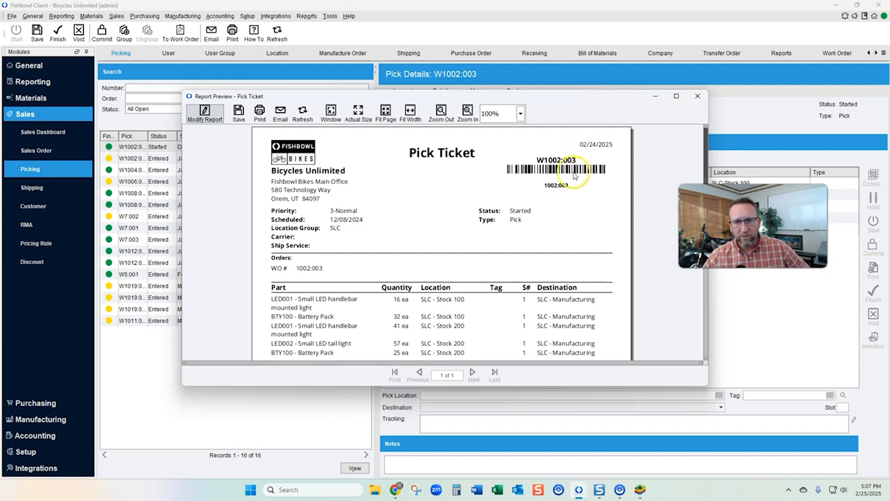
scroll(510, 276, "down", 1)
scroll(502, 279, "up", 1)
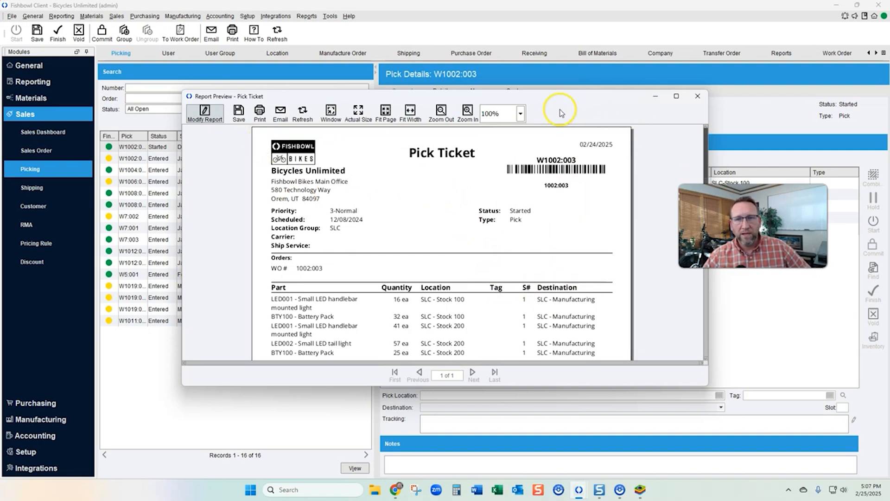
left_click_drag(577, 97, 889, 96)
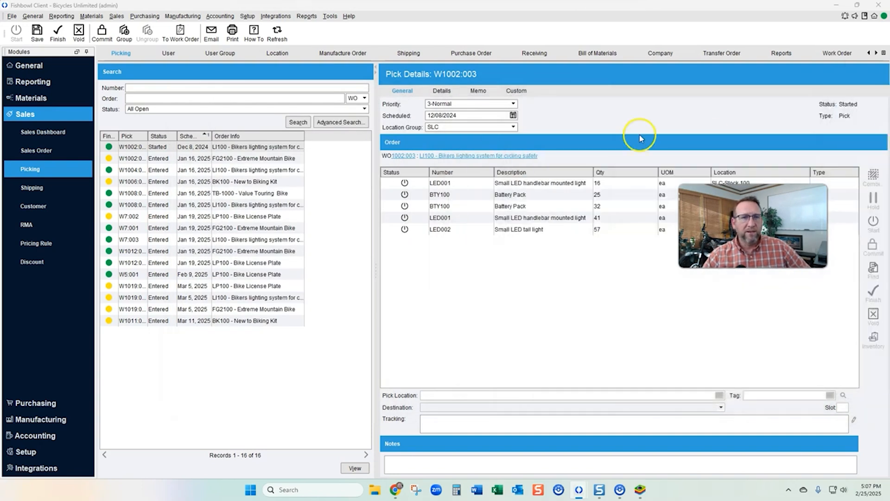
- Open the lighting system pick's work order and start it dated 02/25/2025, with a Traveler preview and no Pick Report
left_click(179, 32)
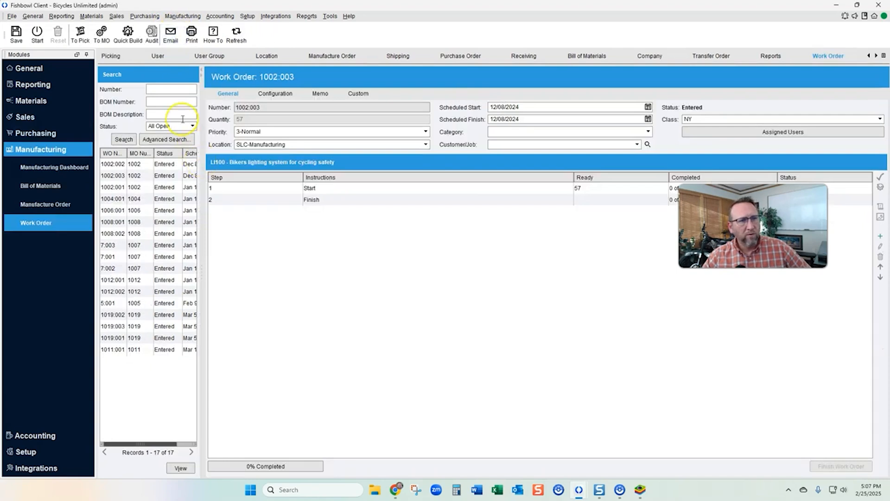
left_click(40, 40)
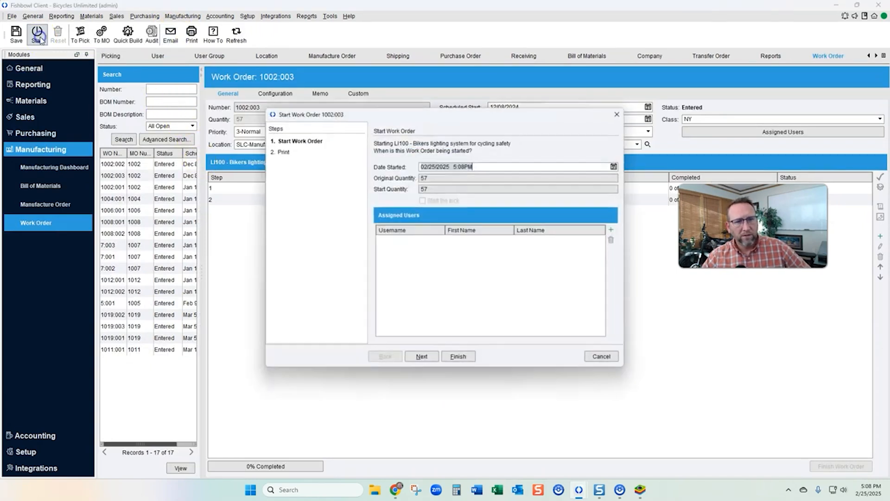
left_click(423, 359)
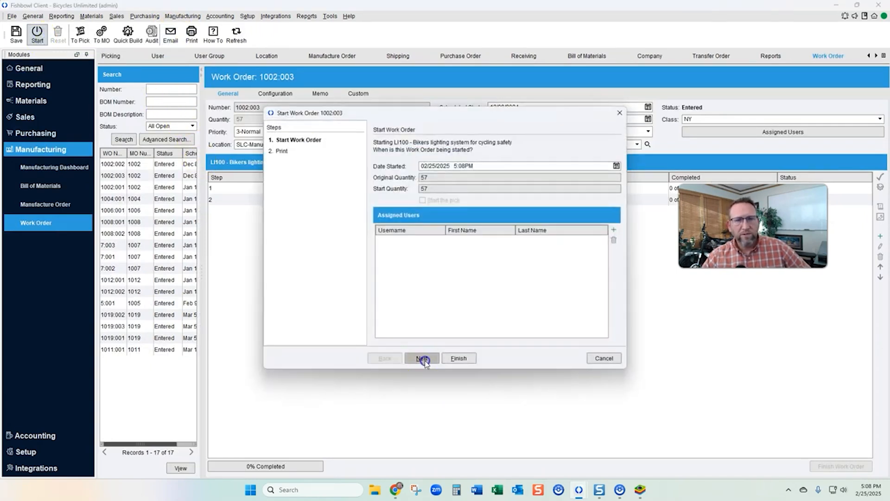
left_click(449, 160)
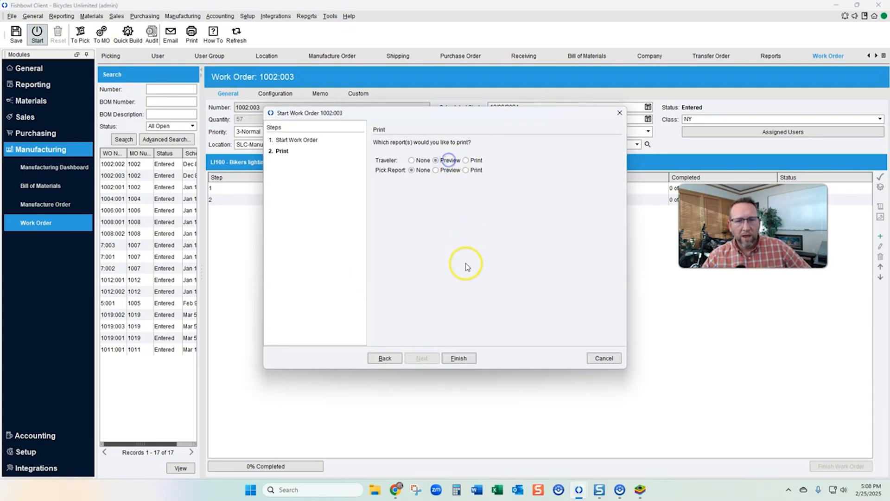
left_click(459, 358)
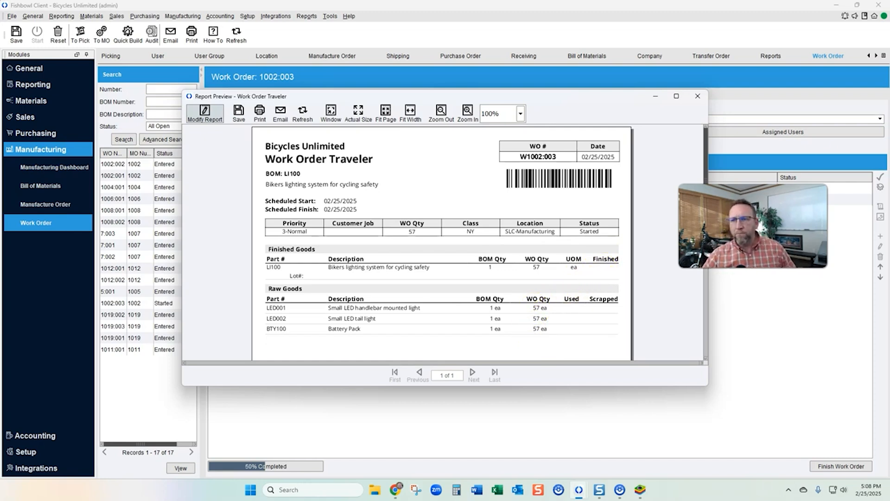
- Switch to the Fishbowl mobile app in BlueStacks, reload the available picks, and open the LI100 lighting system pick
left_click(641, 489)
left_click_drag(46, 227, 423, 48)
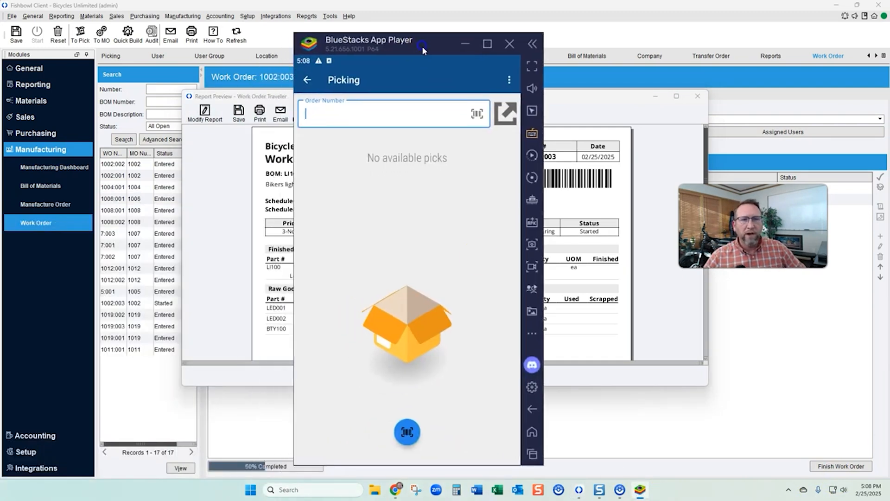
left_click_drag(447, 187, 444, 368)
left_click_drag(403, 189, 389, 393)
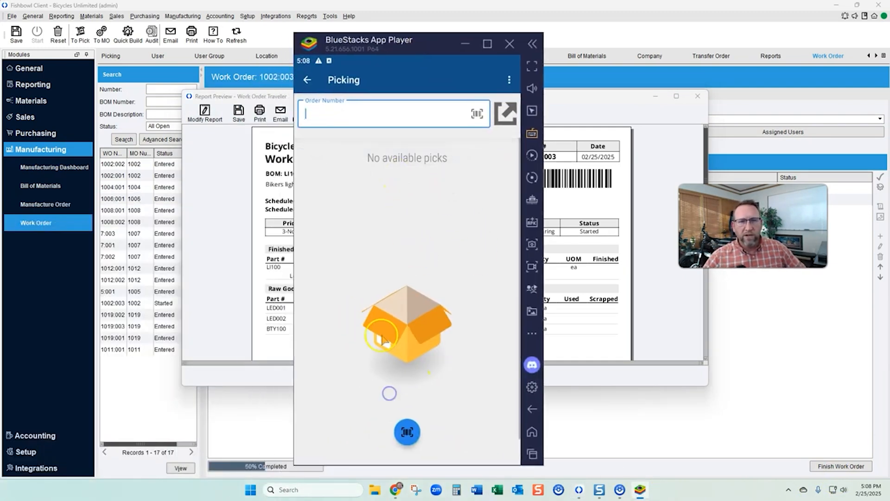
left_click(306, 81)
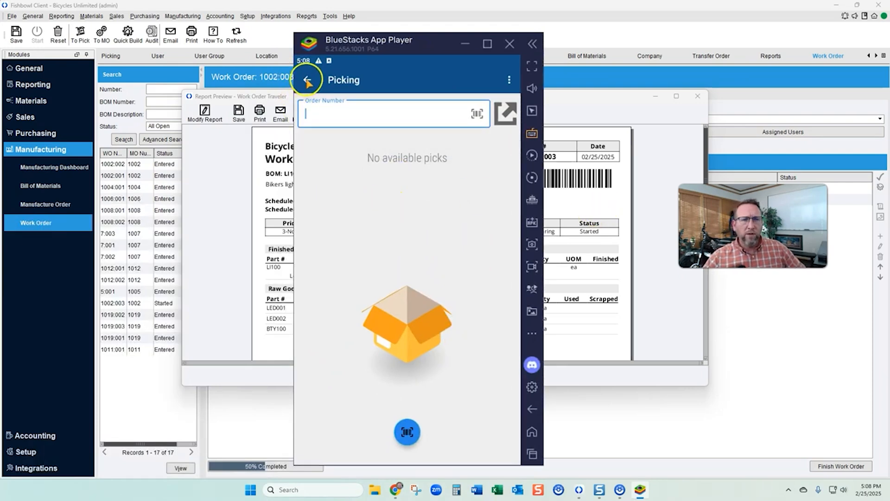
left_click(334, 180)
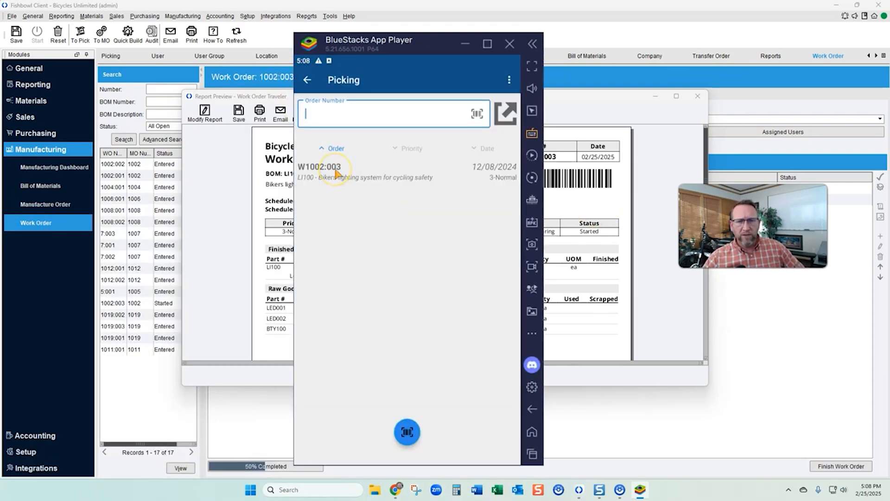
left_click(506, 113)
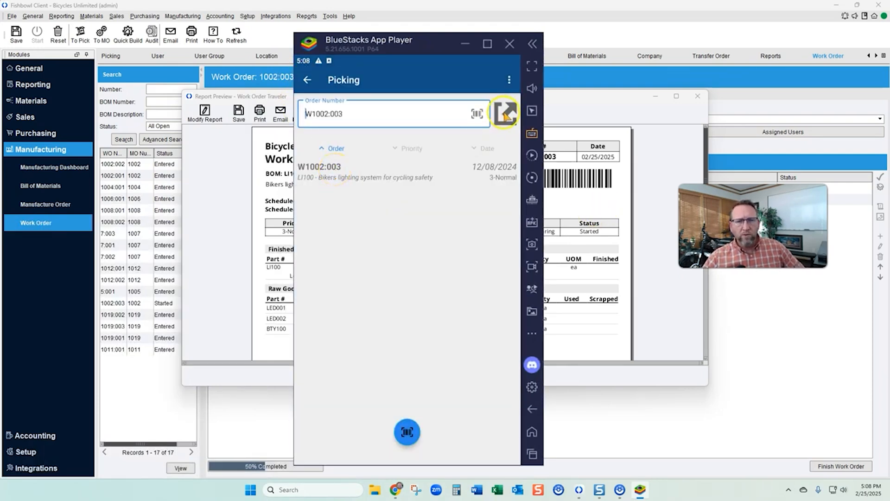
- Pick 35 BTY100 battery packs and 50 LED001 handlebar lights from SLC-Stock 100 to SLC-Manufacturing
left_click(379, 153)
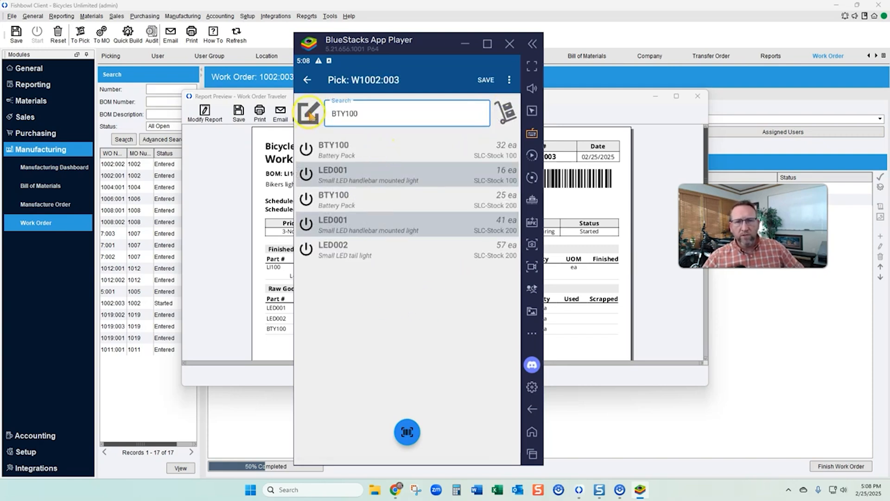
left_click(310, 114)
left_click(323, 205)
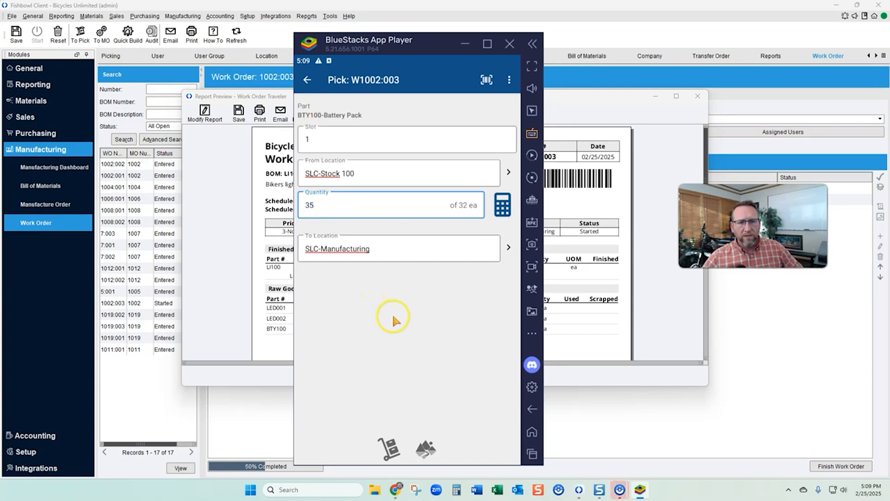
left_click(388, 448)
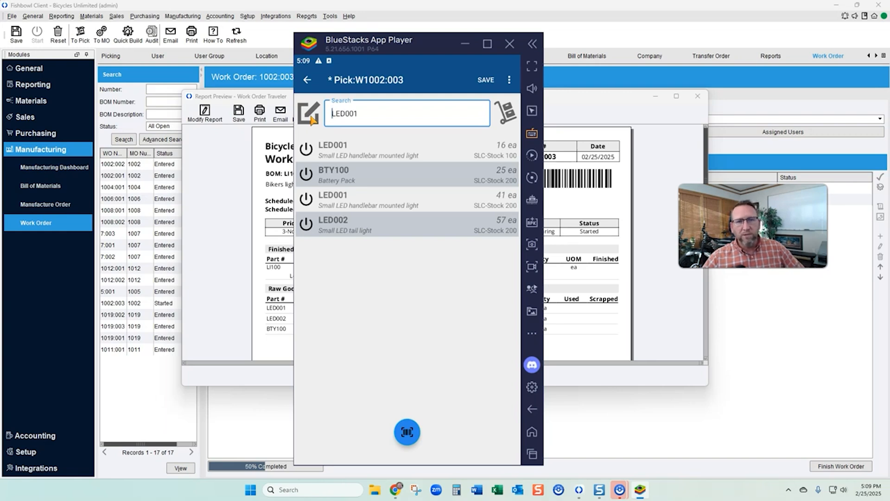
left_click(324, 149)
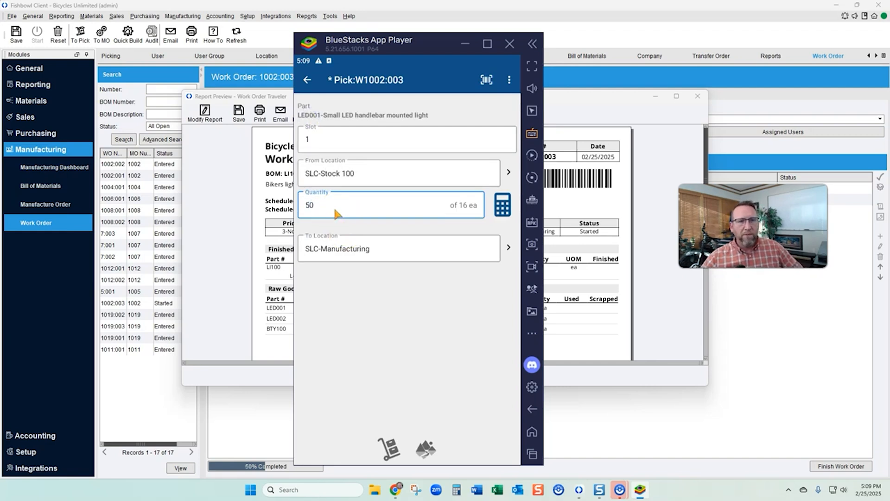
left_click(389, 447)
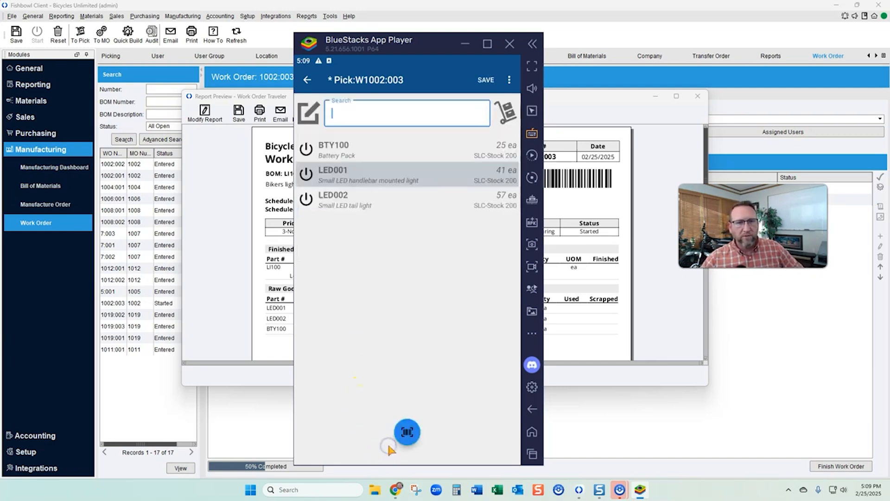
- Finish the pick from SLC-Stock 200 with the remaining BTY100 battery packs and LED001 lights, plus 60 LED002 tail lights
left_click(374, 155)
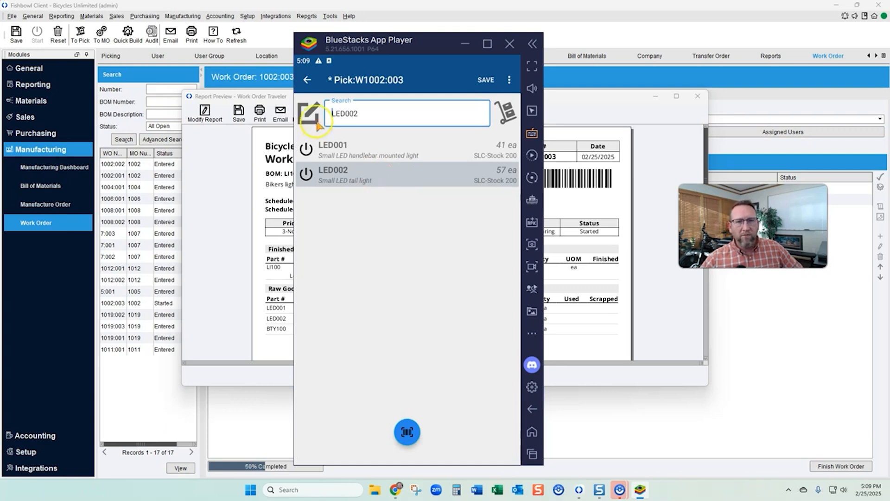
left_click(326, 209)
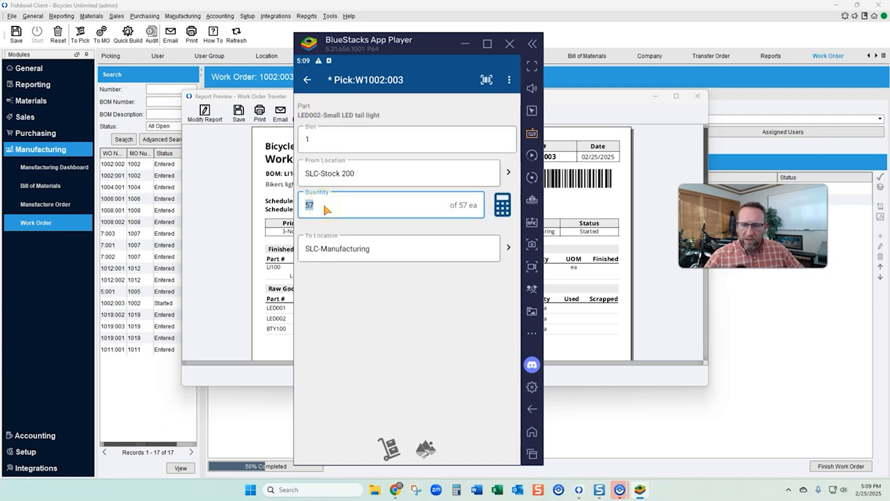
left_click(389, 444)
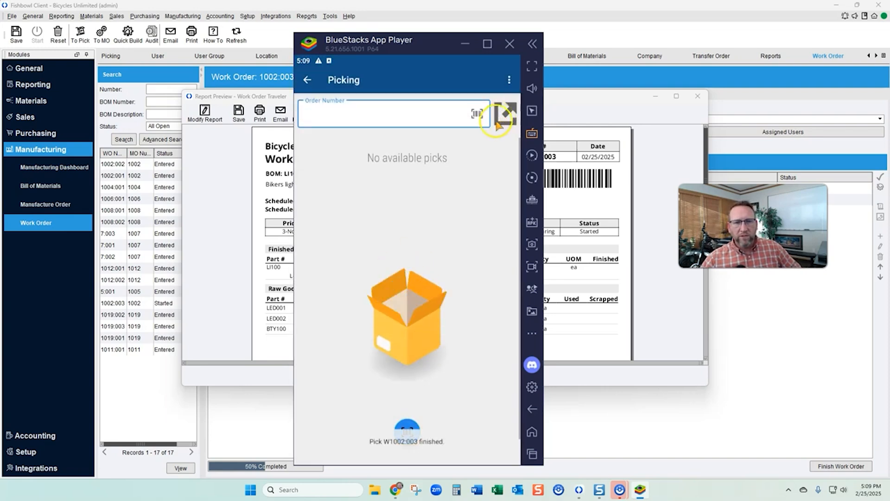
- Check the Work Order Traveler's raw goods, return to the mobile app's home screen, and rotate the app to landscape
left_click(235, 212)
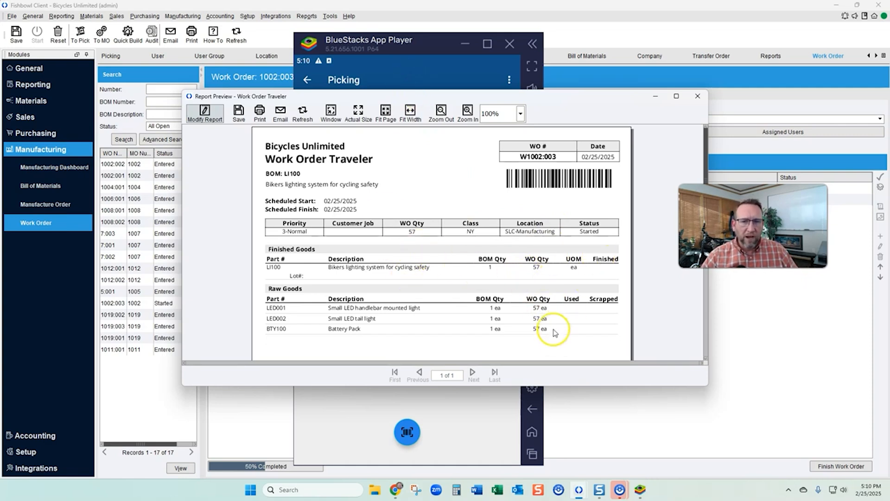
left_click(307, 80)
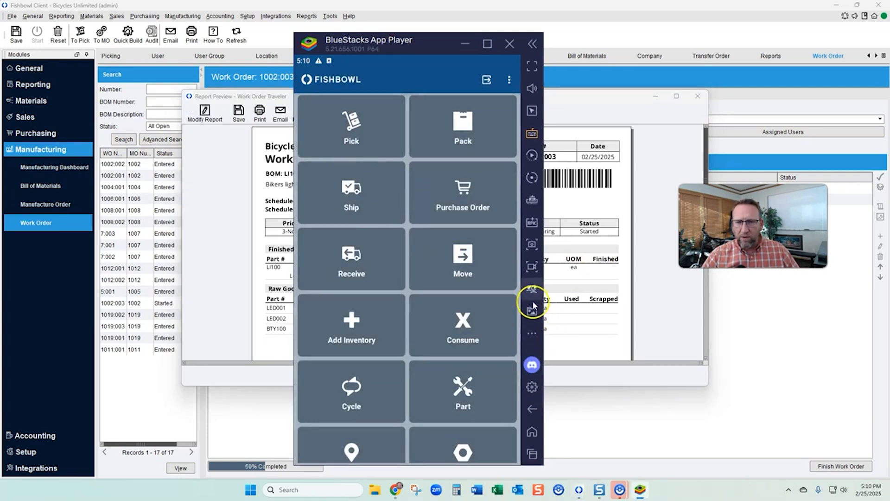
left_click_drag(540, 300, 494, 271)
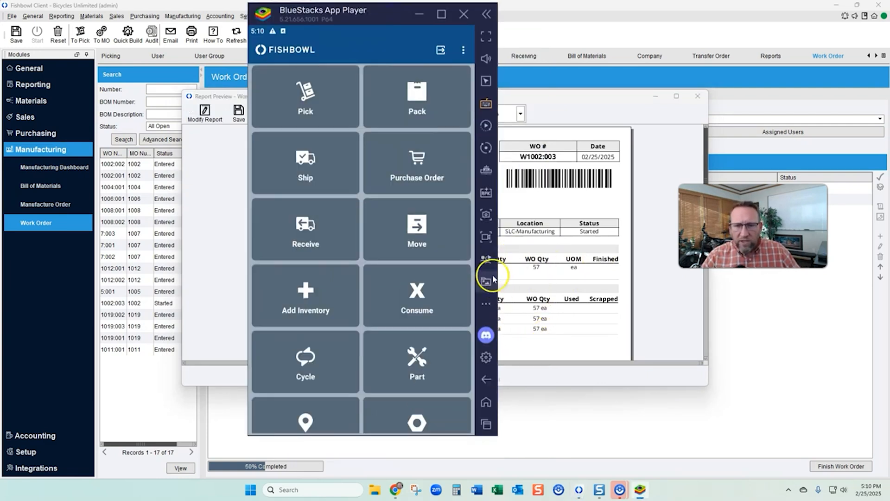
left_click(486, 303)
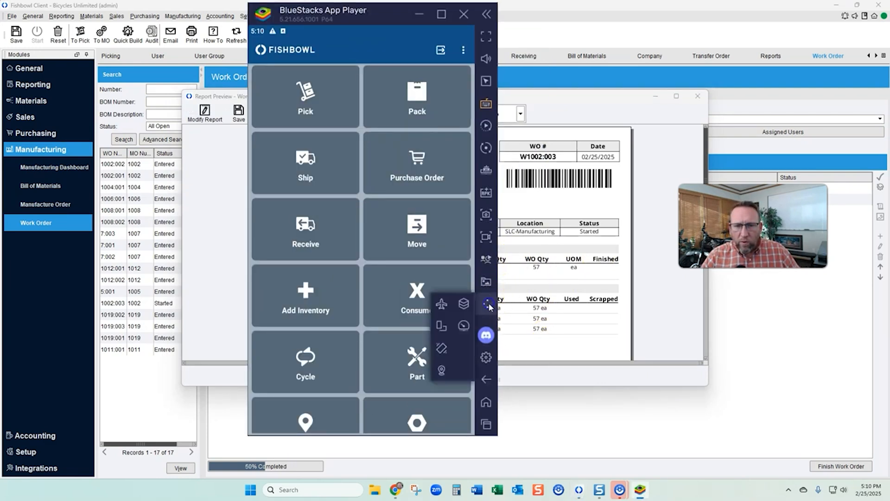
left_click(431, 326)
left_click(436, 354)
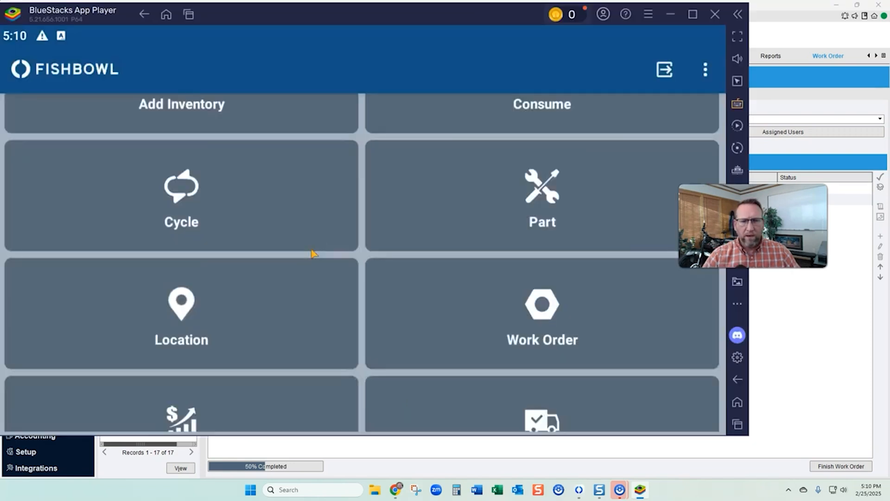
- Open the LI100 work order in the mobile app and review its instructions and raw goods
left_click(470, 294)
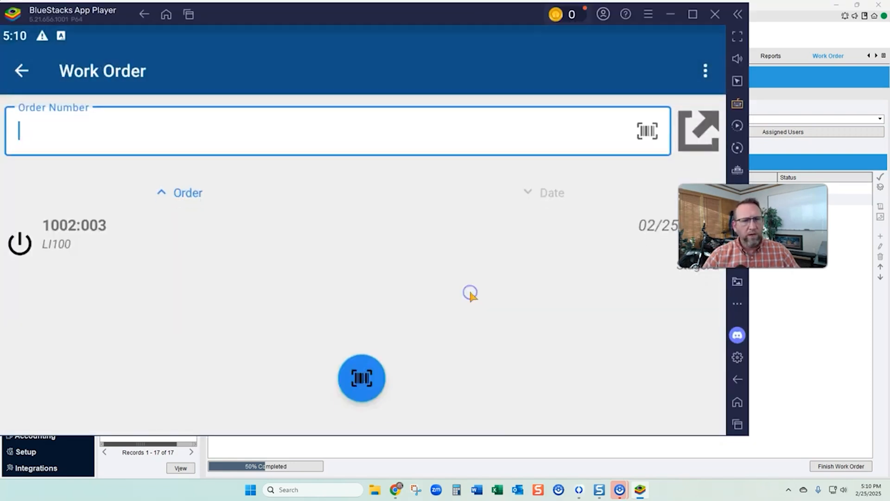
left_click(68, 228)
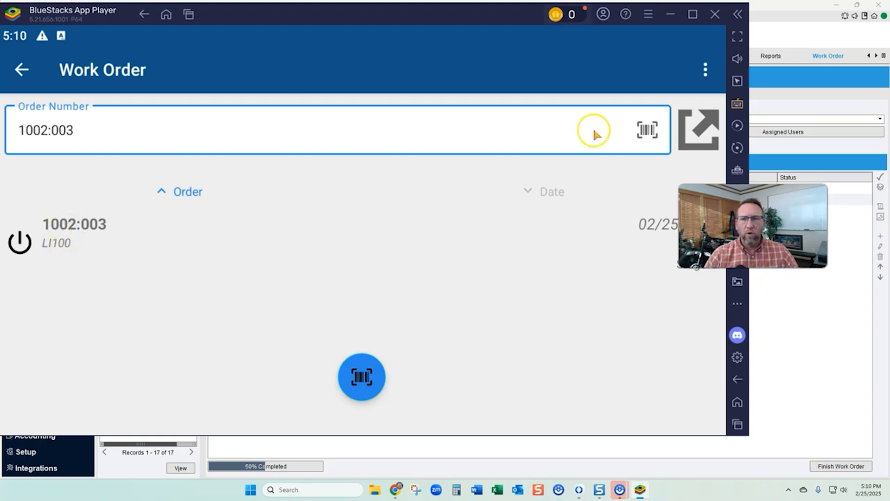
left_click(698, 130)
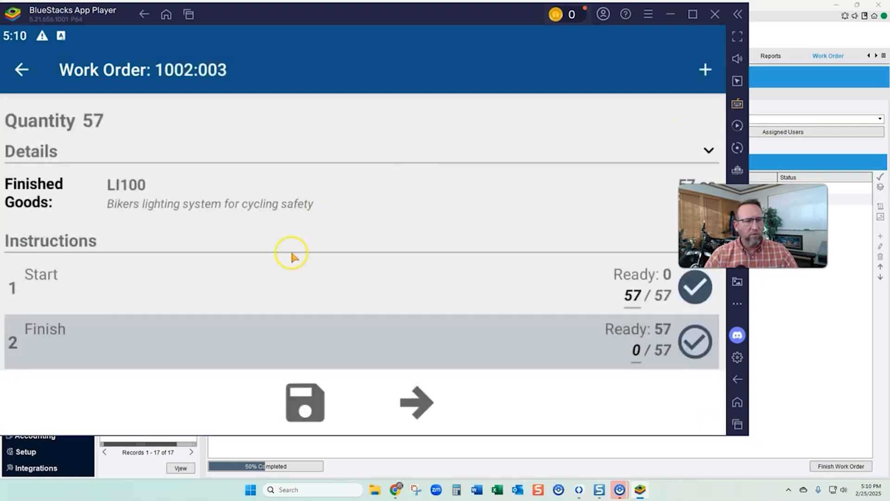
scroll(260, 245, "down", 3)
scroll(260, 244, "up", 2)
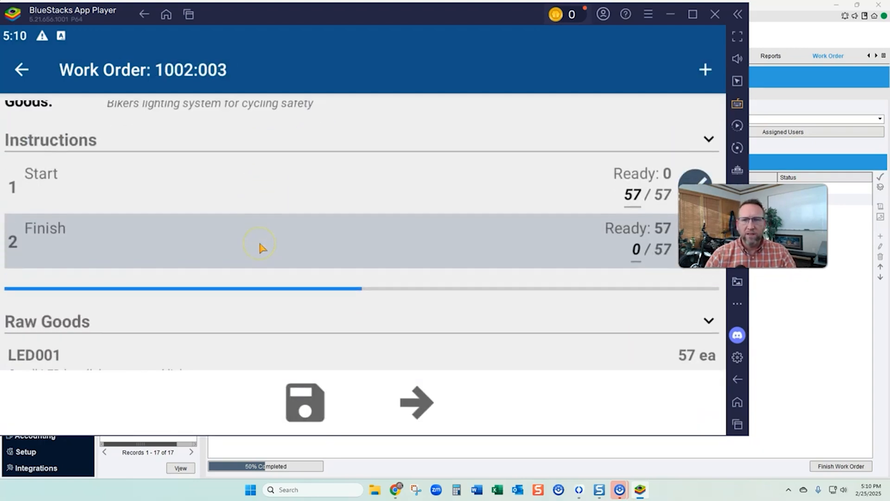
scroll(493, 224, "down", 2)
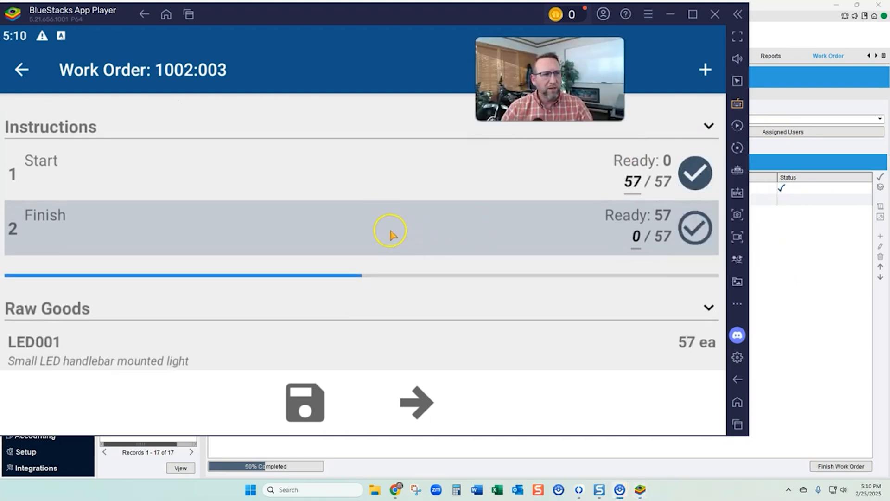
- Mark the Finish instruction as completed for all 57 units of the LI100 work order
left_click(701, 233)
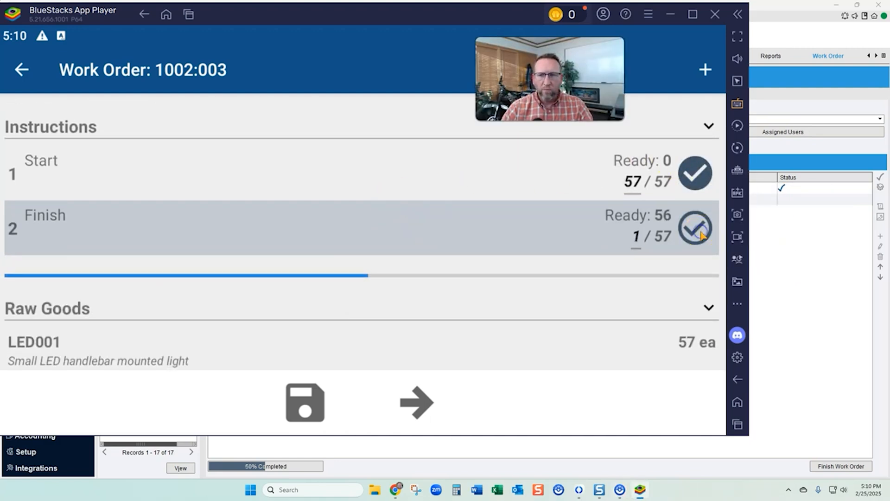
left_click(681, 217)
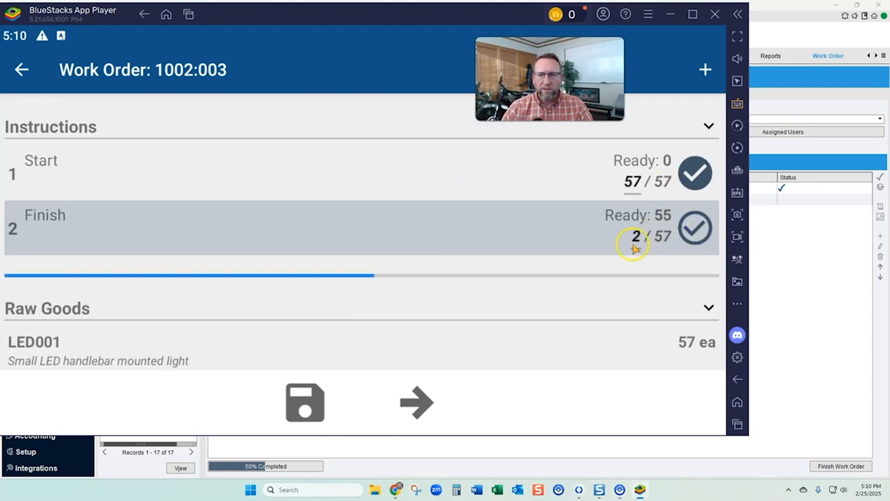
left_click(688, 232)
left_click(688, 232)
left_click(688, 233)
left_click(688, 233)
left_click(690, 231)
left_click(689, 231)
left_click(692, 229)
left_click(692, 229)
left_click(693, 232)
left_click(693, 231)
left_click(692, 231)
left_click(692, 232)
left_click(693, 232)
left_click(692, 231)
left_click(693, 231)
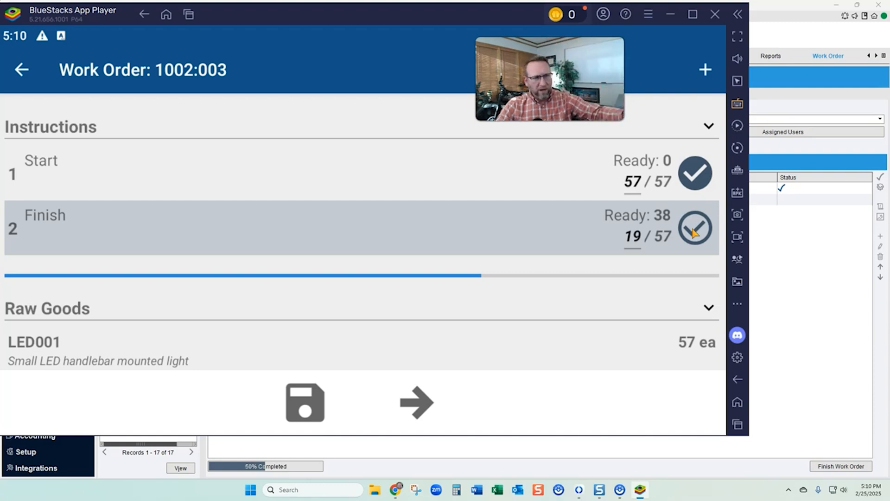
left_click(692, 232)
left_click(692, 232)
left_click(692, 232)
left_click(693, 232)
left_click(693, 232)
left_click(693, 231)
left_click(693, 232)
left_click(693, 231)
left_click(693, 232)
left_click(693, 232)
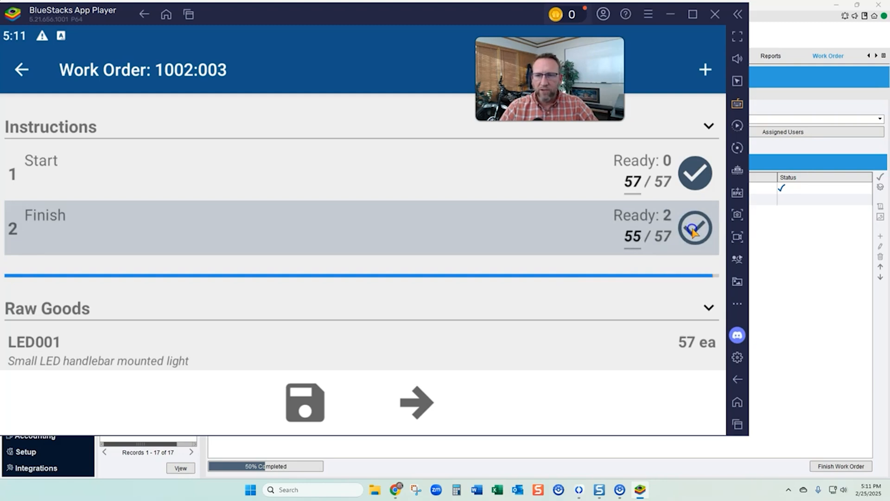
left_click(693, 232)
left_click(693, 231)
left_click(21, 69)
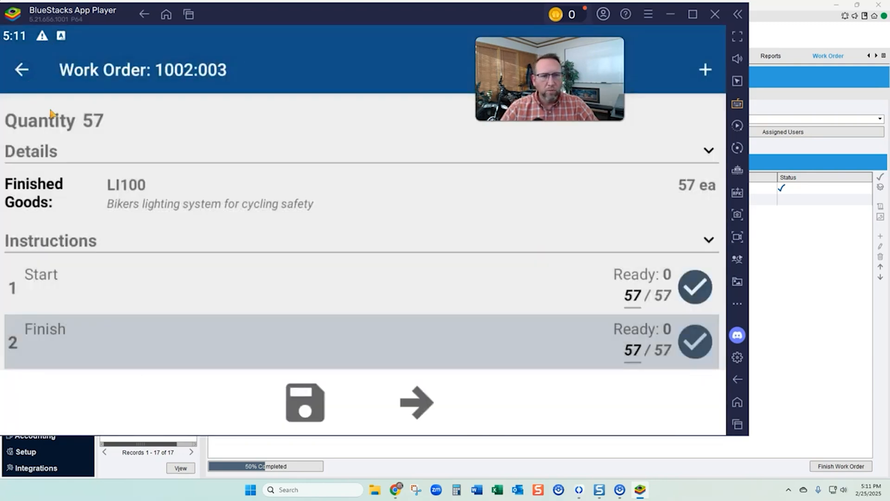
- Check the work order's raw goods against the quantities to be consumed, and return to the work order details
scroll(417, 288, "down", 5)
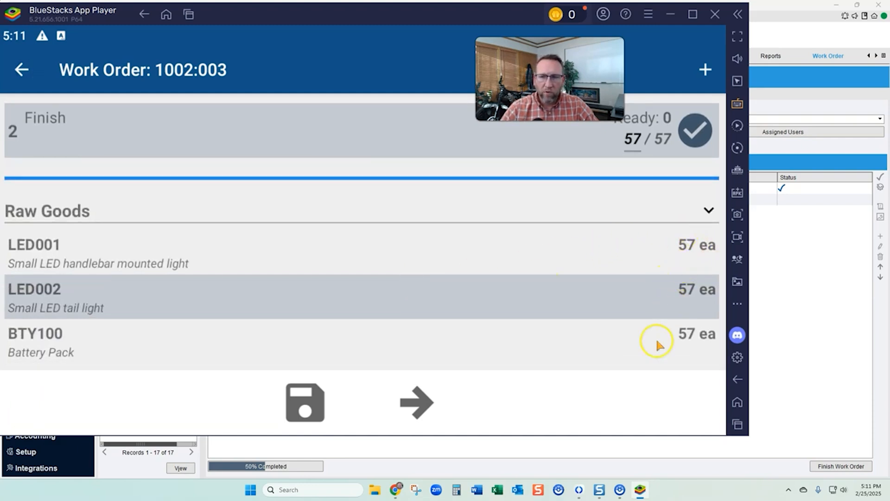
left_click(416, 401)
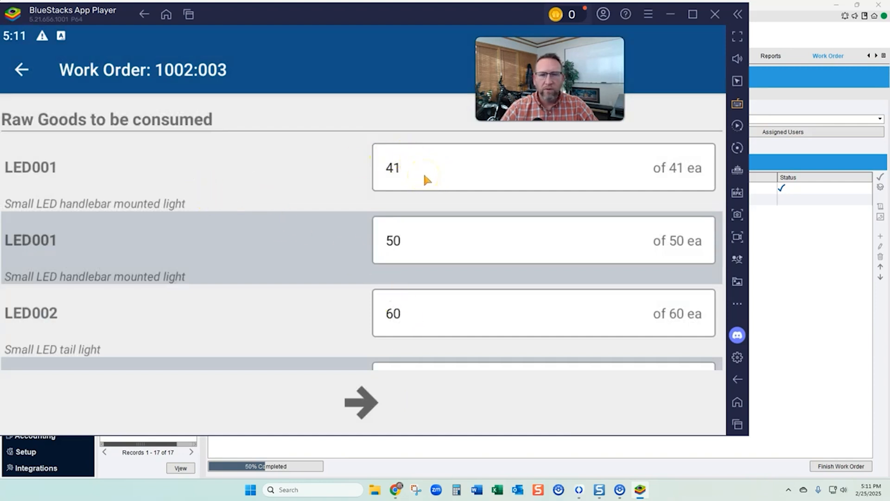
left_click(406, 319)
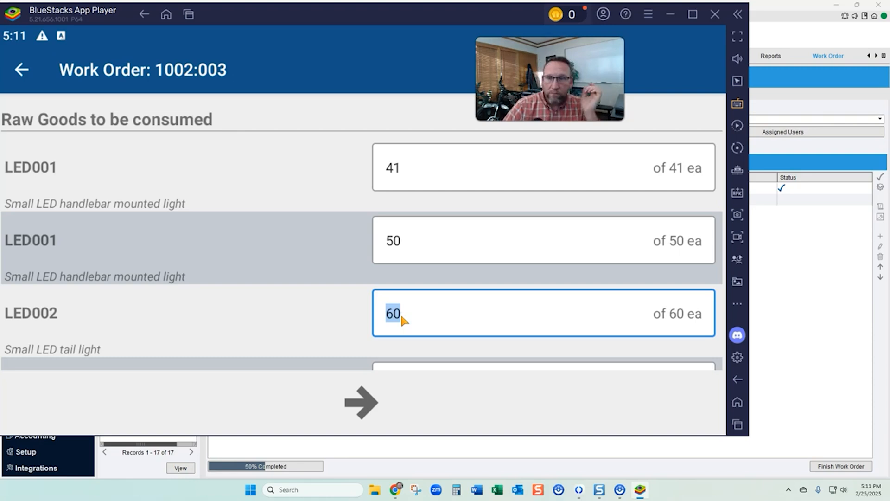
left_click(402, 315)
left_click(23, 70)
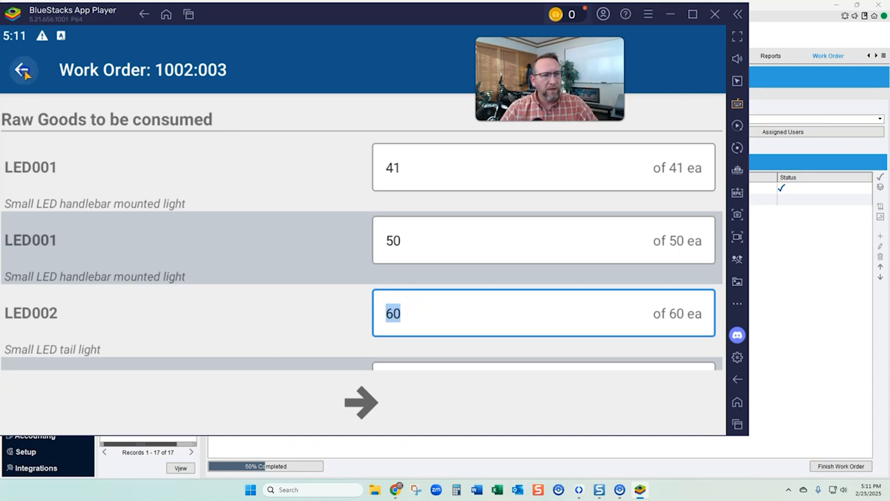
- Set the LED002 tail light quantity to be consumed to 57 in the work order's raw goods
scroll(218, 272, "down", 5)
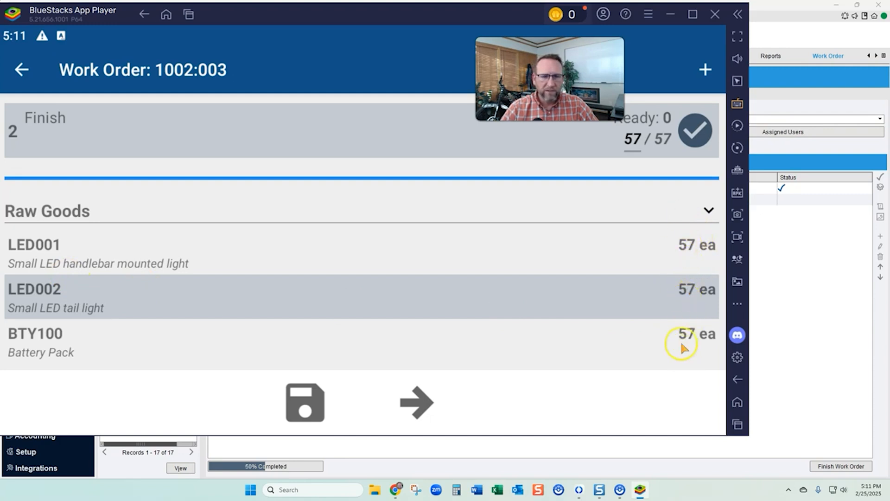
left_click(419, 403)
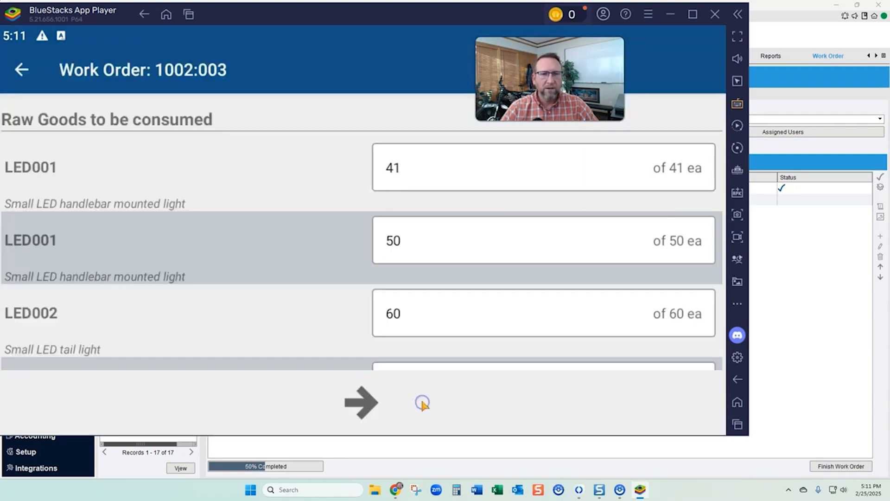
left_click(421, 310)
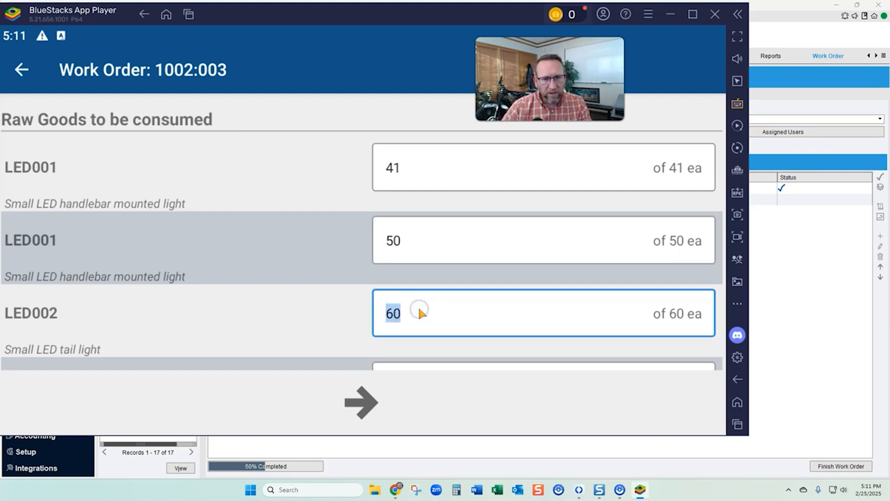
type("57")
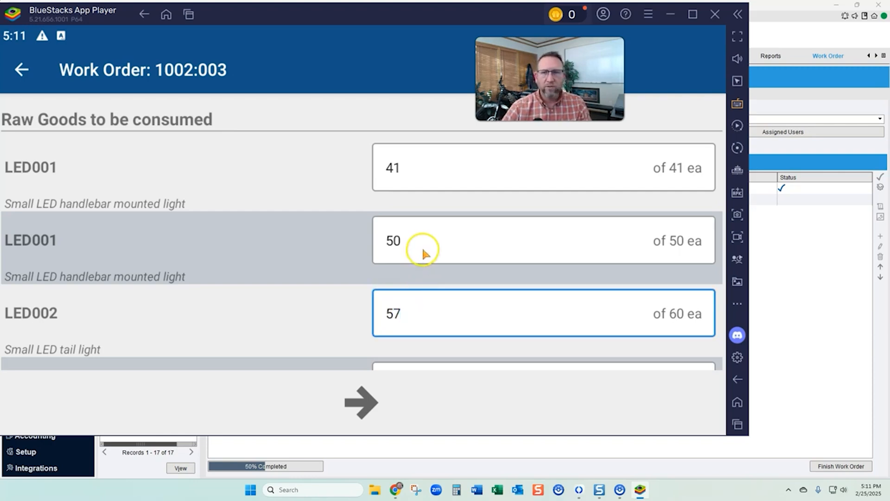
- Set the first LED001 entry's quantity to be consumed to 7 and review the BTY100 battery pack entries
left_click(407, 168)
left_click(410, 245)
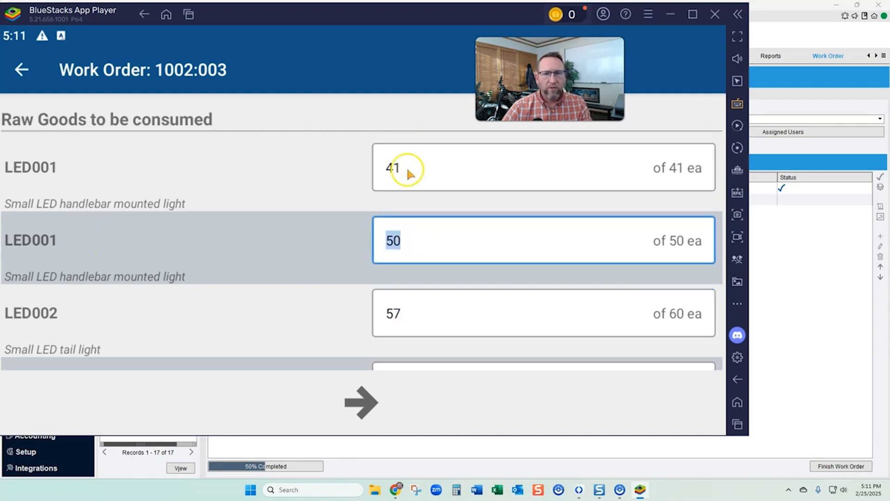
left_click(408, 170)
left_click(407, 242)
left_click(403, 181)
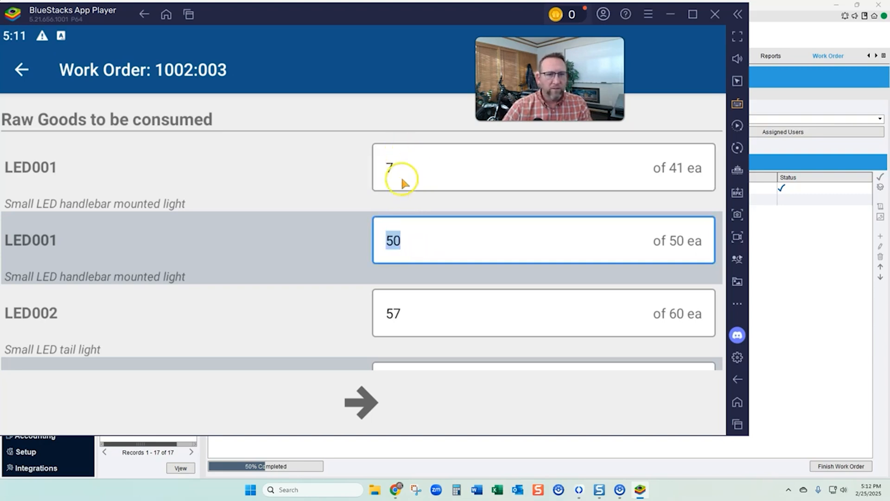
scroll(449, 254, "down", 2)
scroll(449, 254, "down", 4)
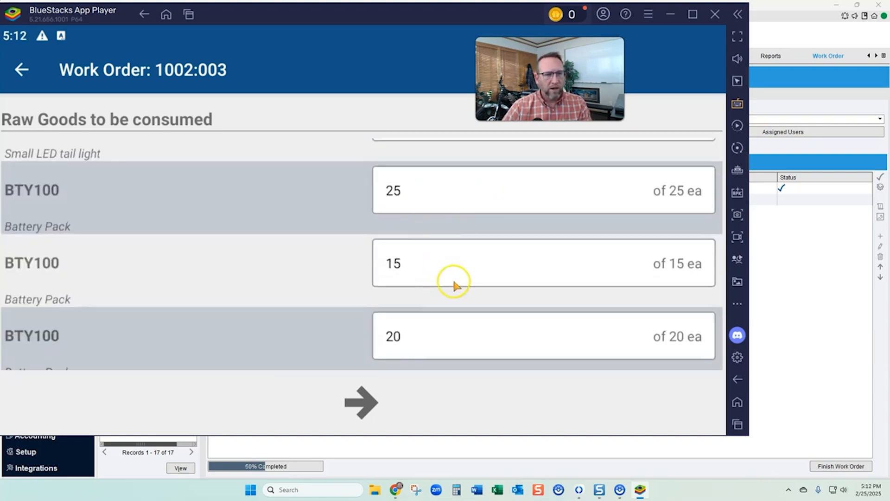
scroll(454, 285, "down", 1)
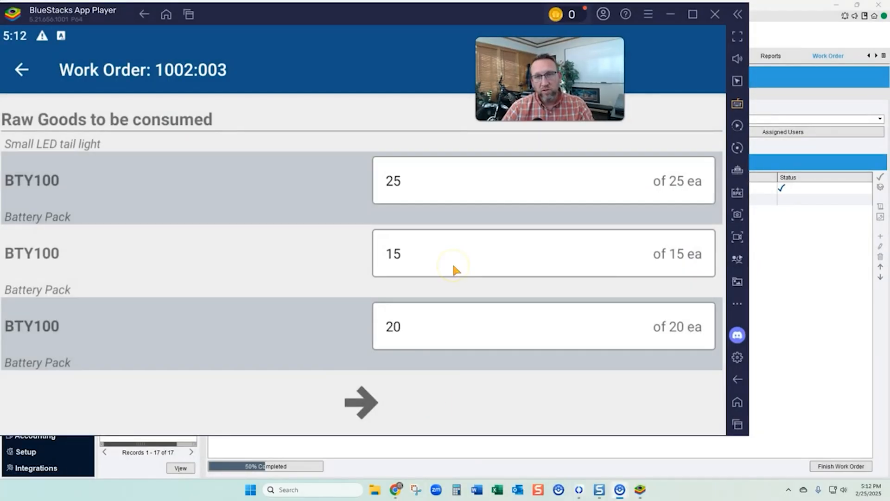
- Complete the LI100 work order with a finished goods quantity of 56 and lot number 6546186
left_click(364, 403)
left_click(41, 230)
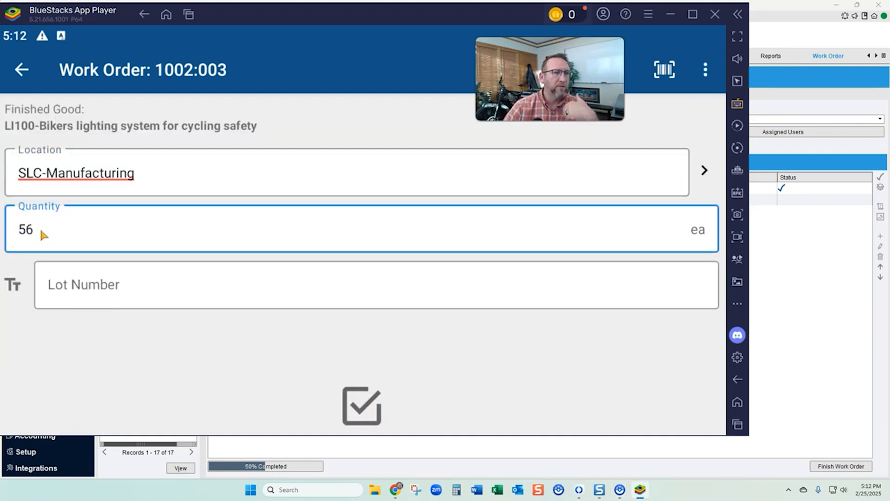
left_click(140, 291)
type("6546186")
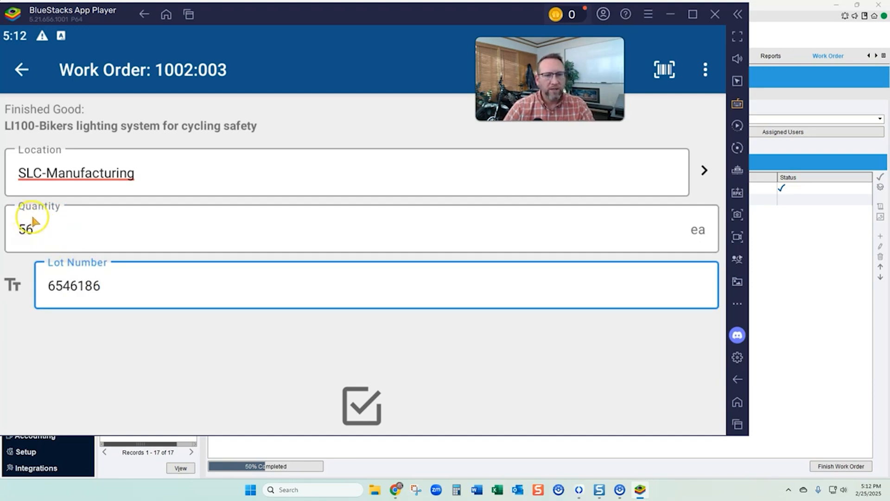
left_click(361, 409)
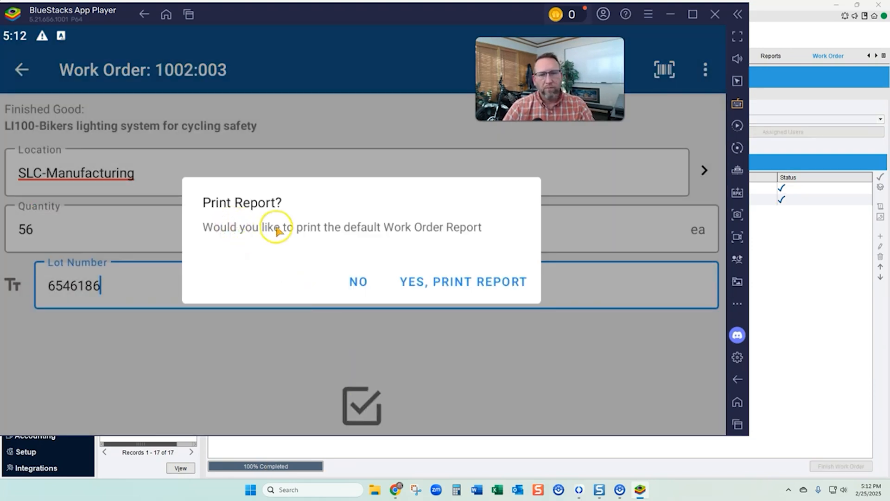
- Print the default Work Order Report and return to the mobile app's home screen
left_click(445, 282)
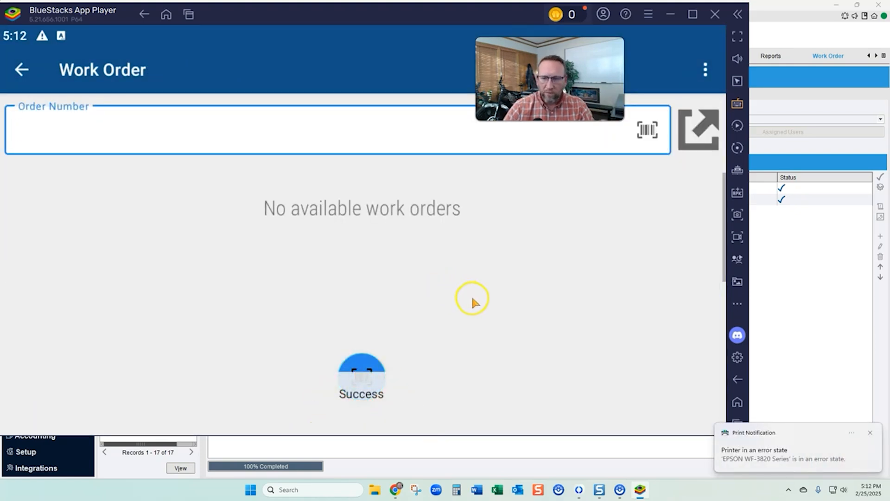
left_click(510, 288)
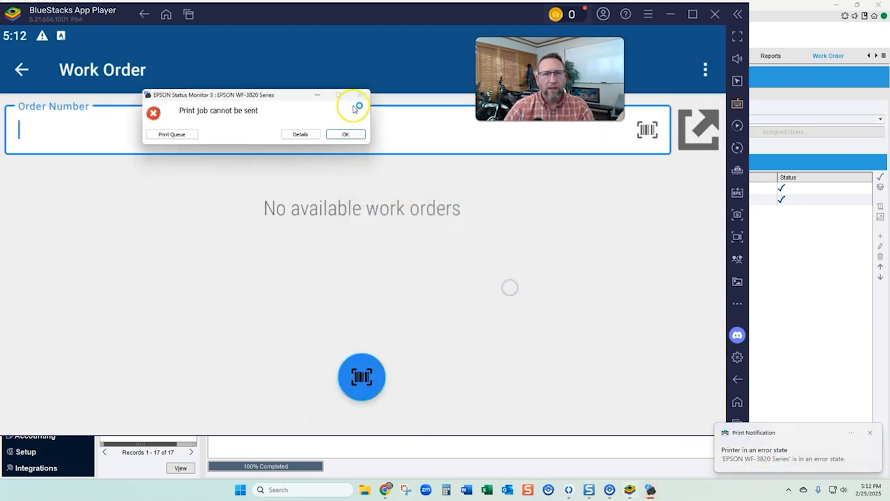
left_click(474, 263)
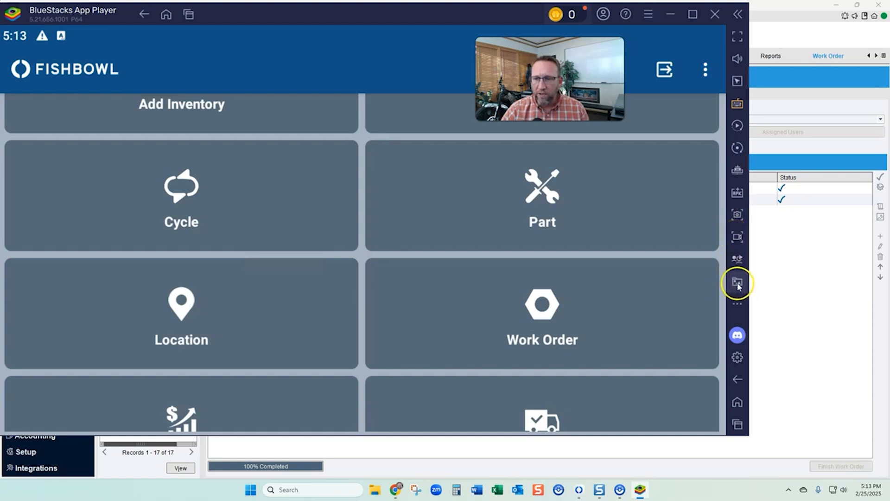
- Rotate the mobile app's display and close the Work Order Traveler preview in the Fishbowl client
left_click(737, 304)
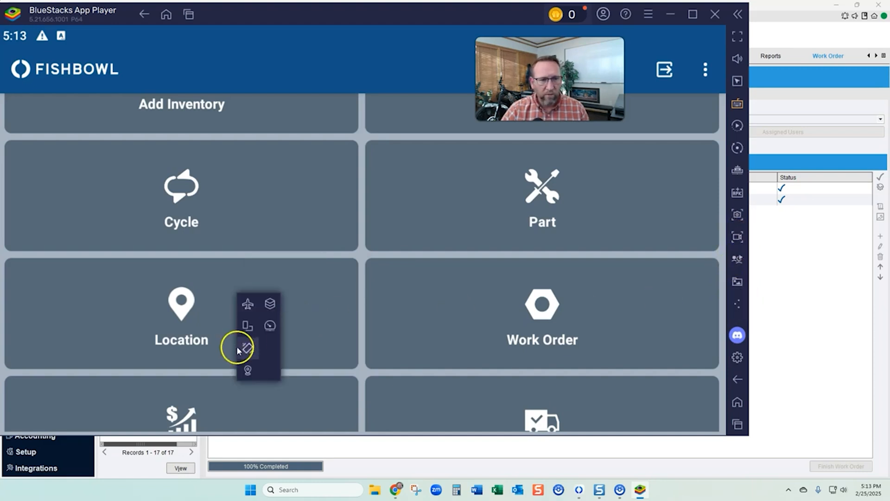
left_click(249, 327)
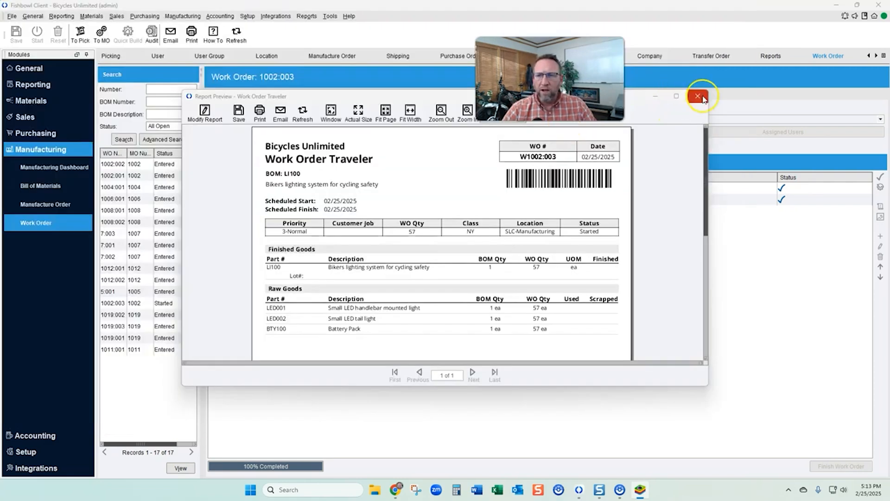
left_click(703, 99)
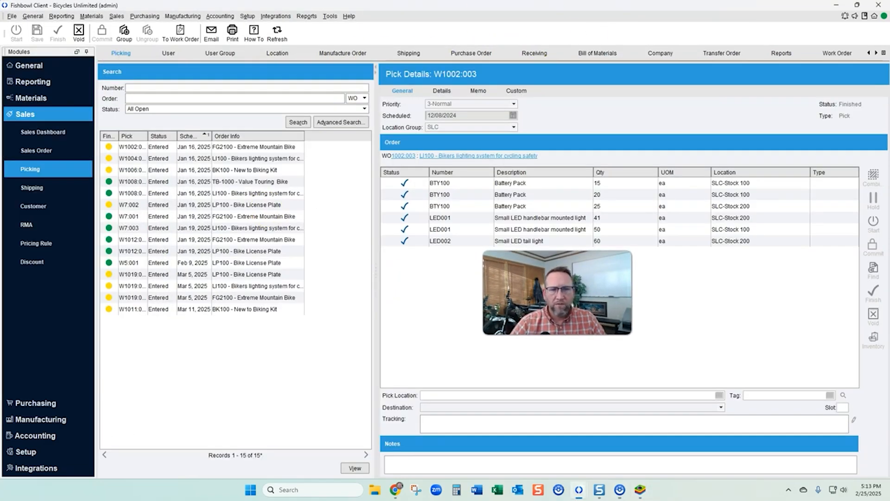
- Finish the pick for the TB-1000 Value Touring Bike work order and inspect its picked part lines
left_click(179, 182)
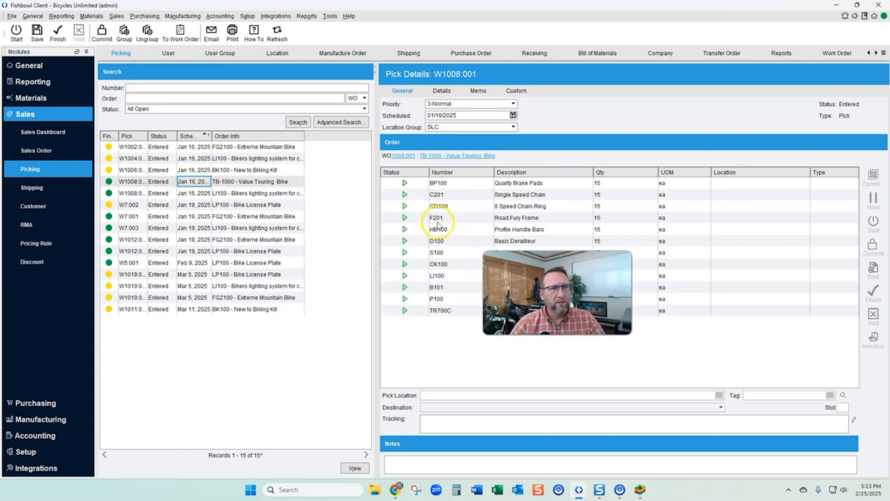
left_click(59, 36)
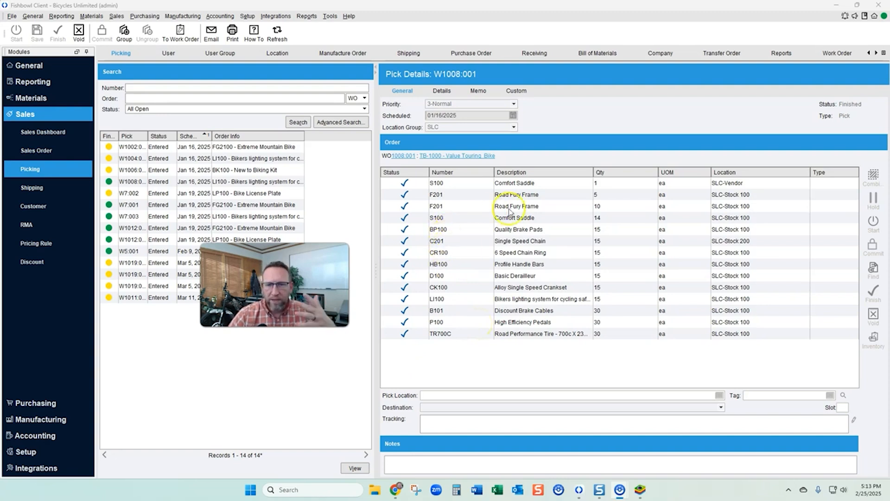
left_click(542, 207)
left_click(542, 253)
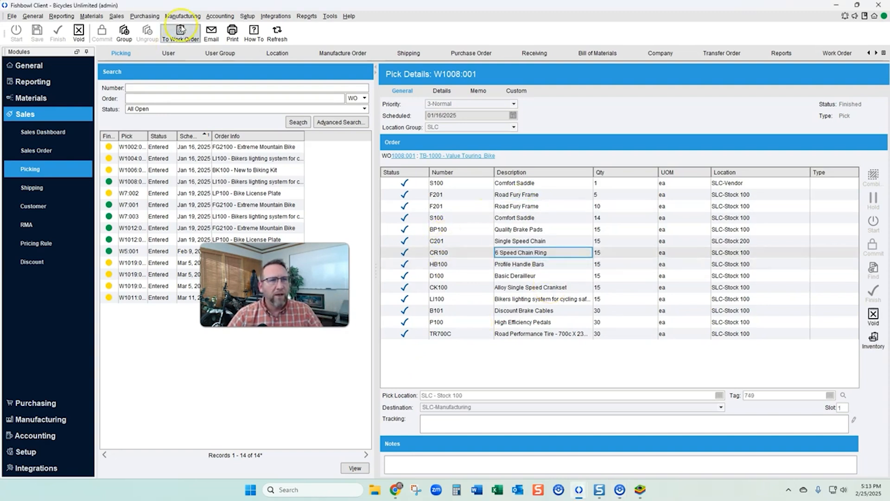
- Open the TB-1000 work order from its pick and start a Quick Build, returning to its Raw Material Consumption stage
left_click(180, 32)
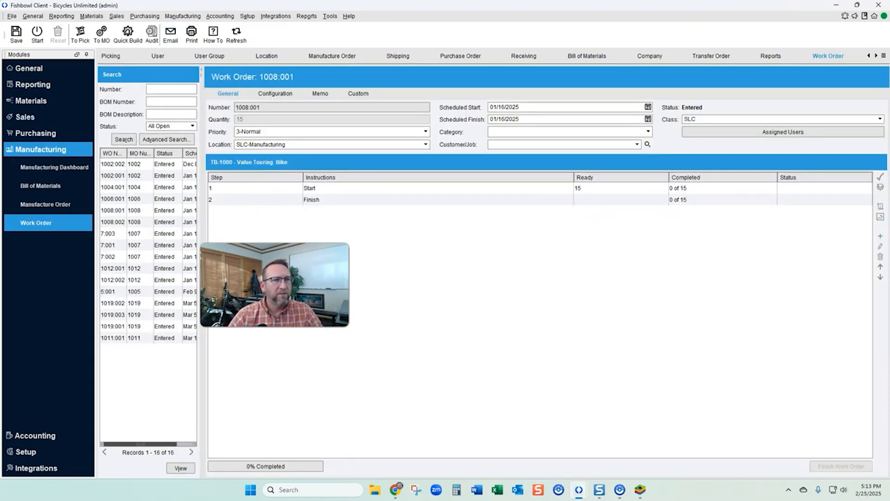
left_click(126, 32)
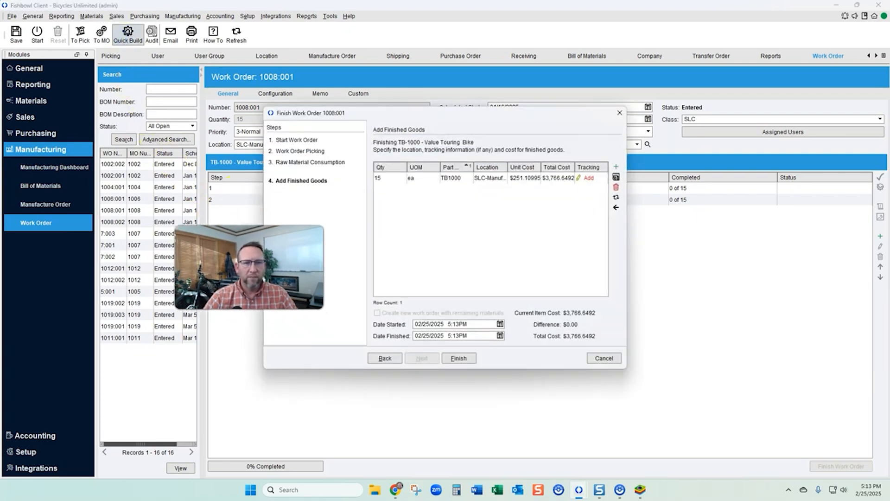
left_click(458, 359)
left_click(385, 359)
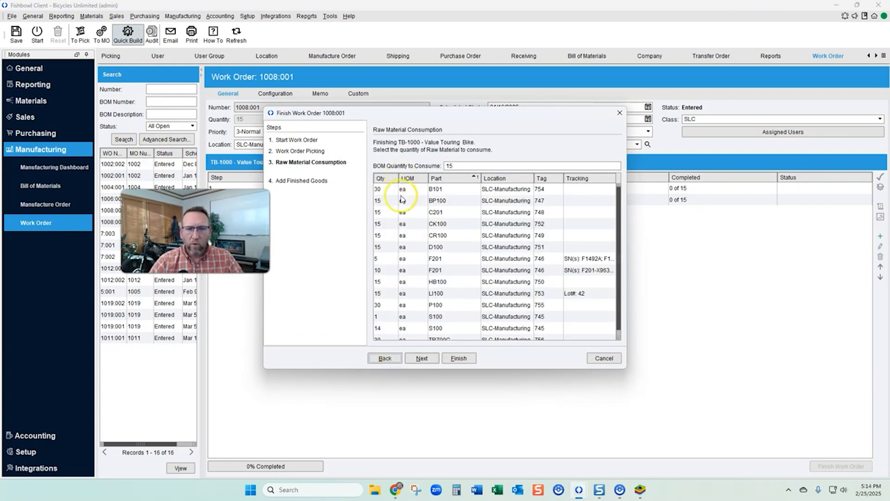
- Widen the Finish Work Order dialog, review the raw material quantities and tracking, and continue to Add Finished Goods
scroll(410, 269, "down", 1)
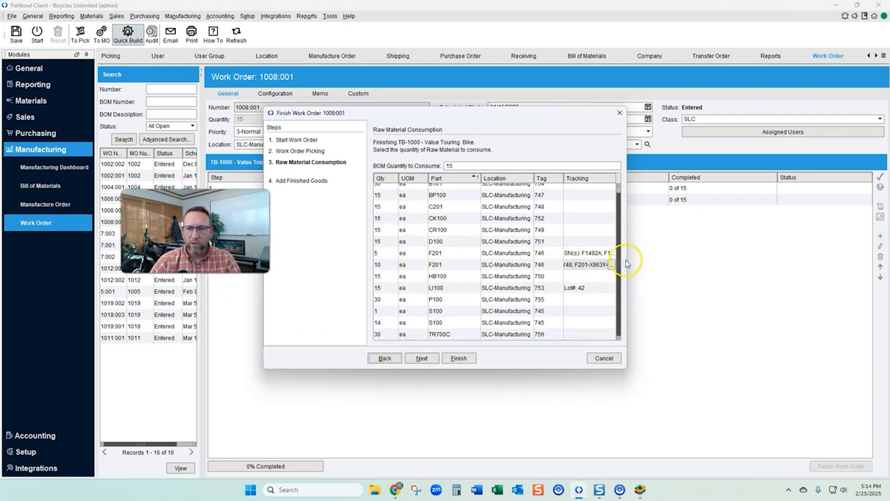
left_click_drag(626, 259, 748, 264)
left_click(707, 265)
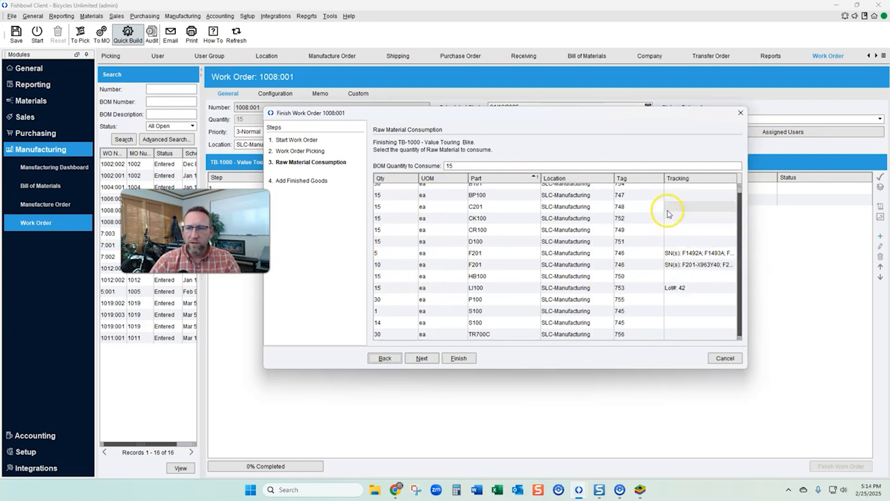
left_click_drag(665, 179, 655, 180)
scroll(392, 227, "up", 1)
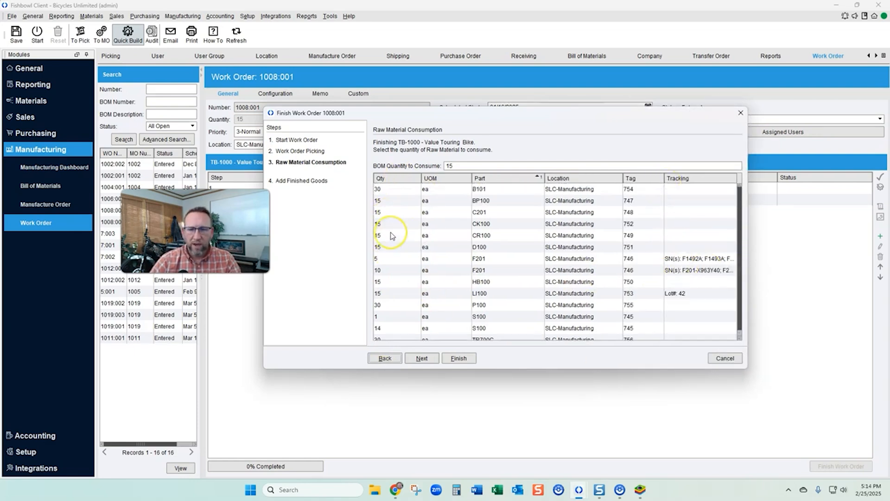
left_click(393, 225)
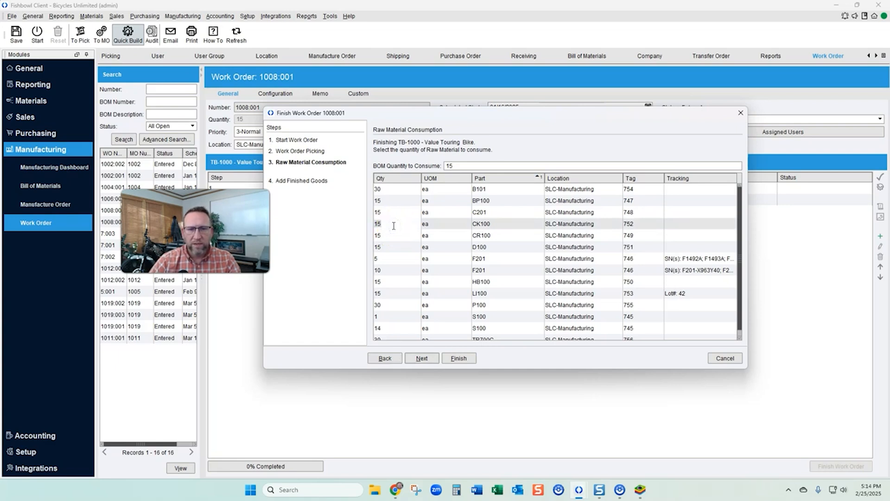
left_click(422, 359)
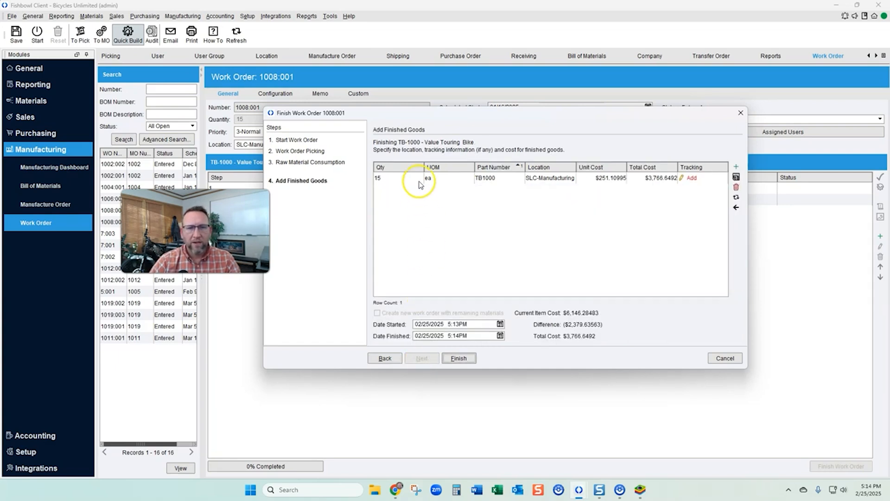
- Add tracking to the TB1000 finished goods by entering 15 serial numbers as a batch
left_click(488, 181)
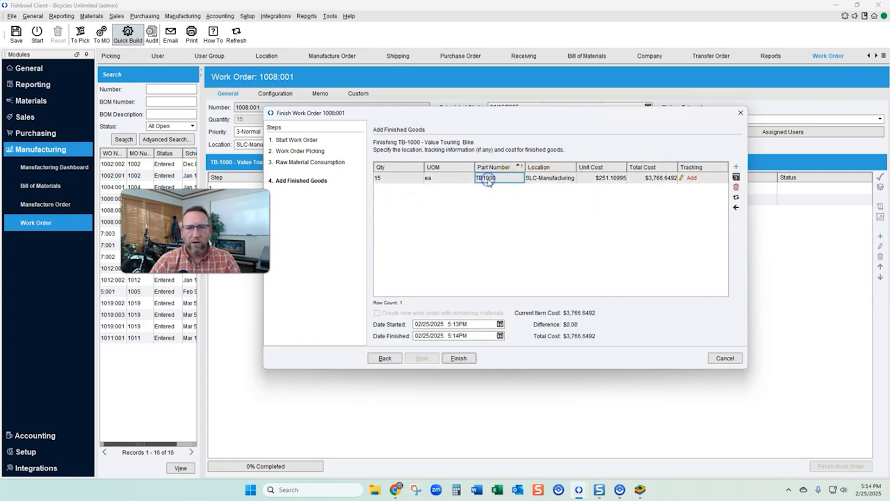
left_click(399, 180)
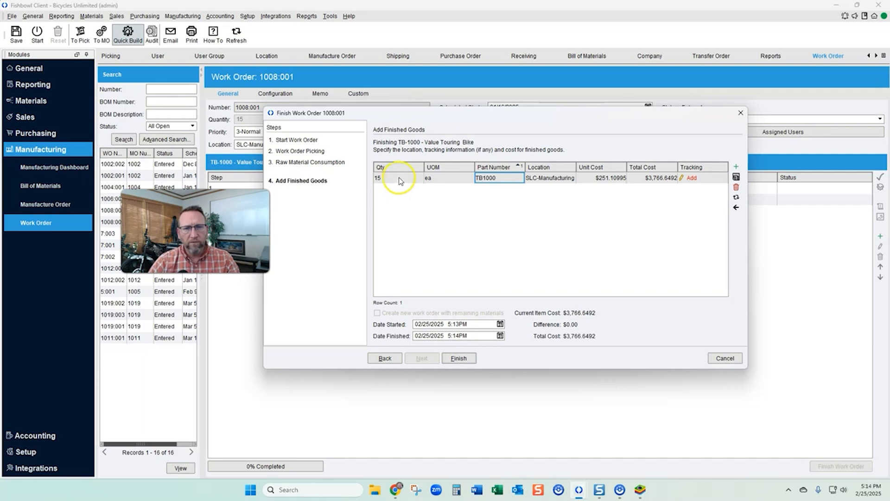
left_click(691, 178)
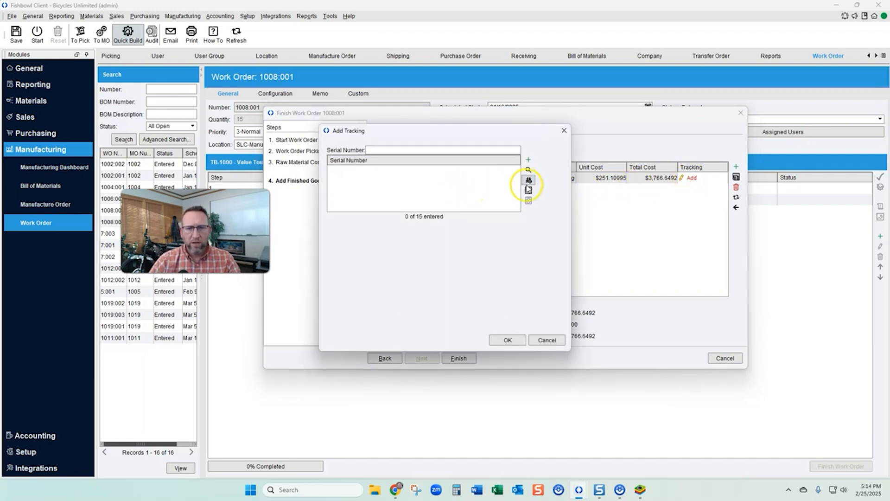
left_click(529, 180)
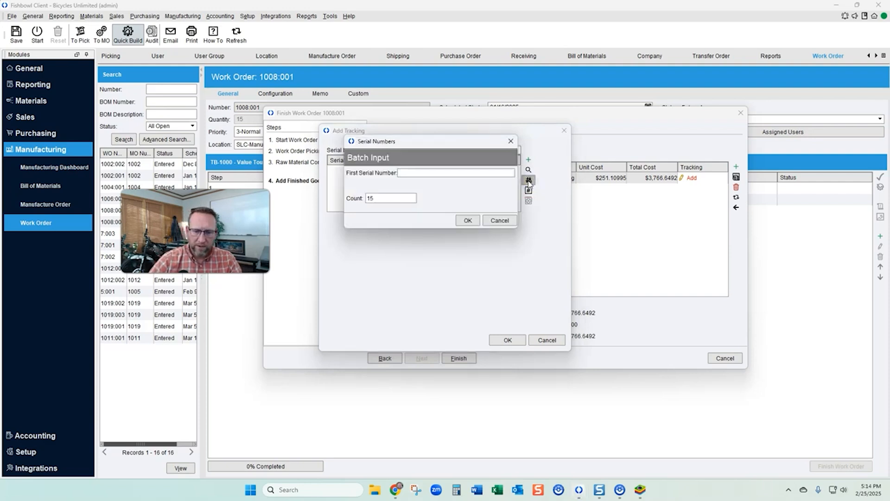
key("ctrl+v")
key("Return")
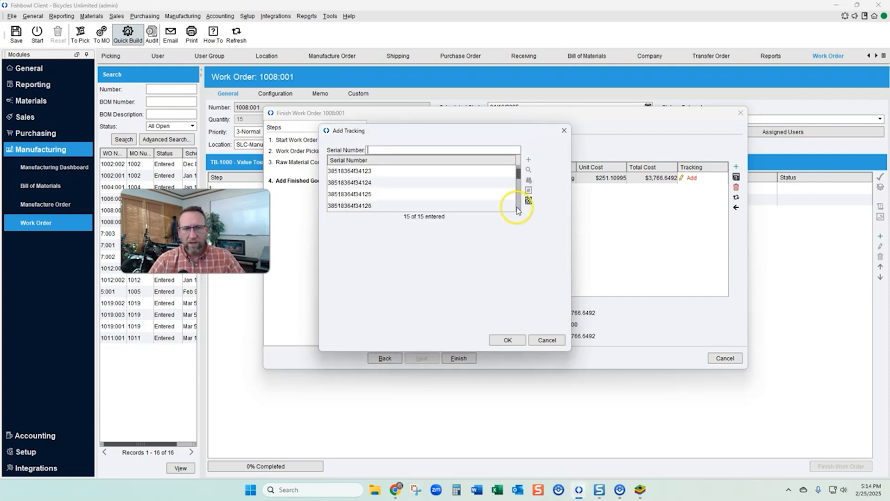
- Accept the serial numbers, finish the TB-1000 work order, and widen the work order search list
left_click(508, 340)
key("Return")
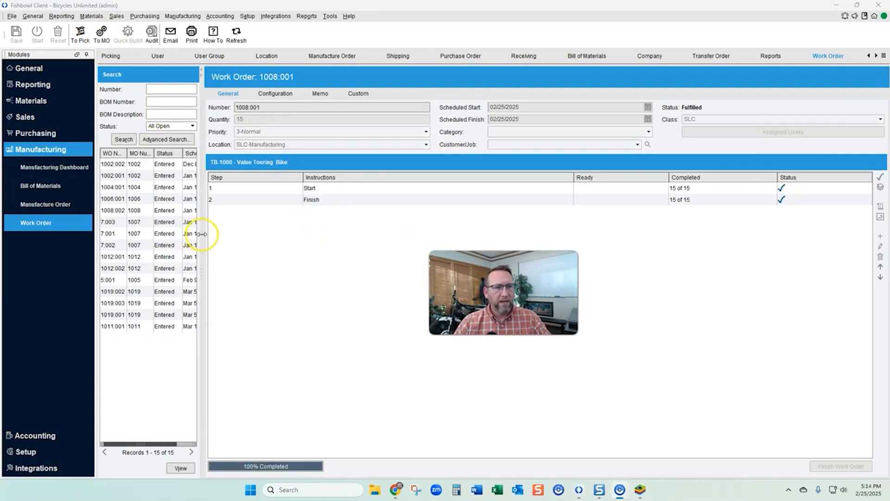
left_click_drag(202, 235, 308, 235)
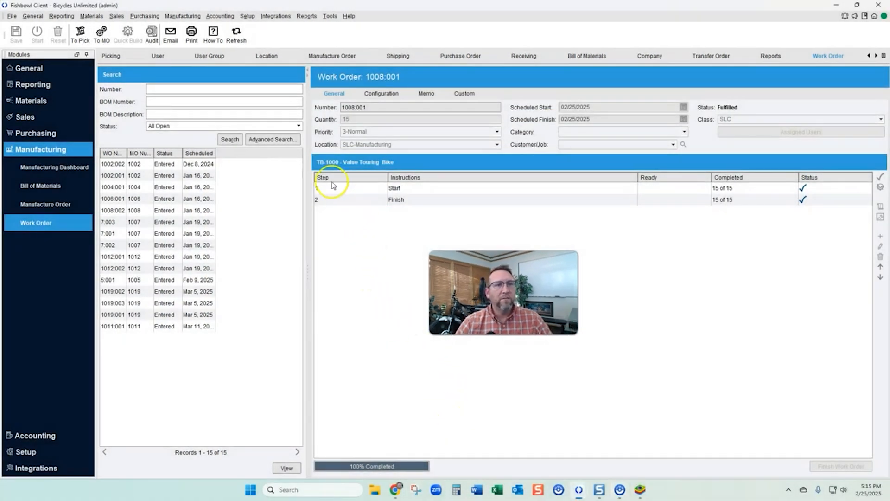
- Go from Sales Order to the Picking module and limit the pick list to sales order (SO) picks
left_click(116, 16)
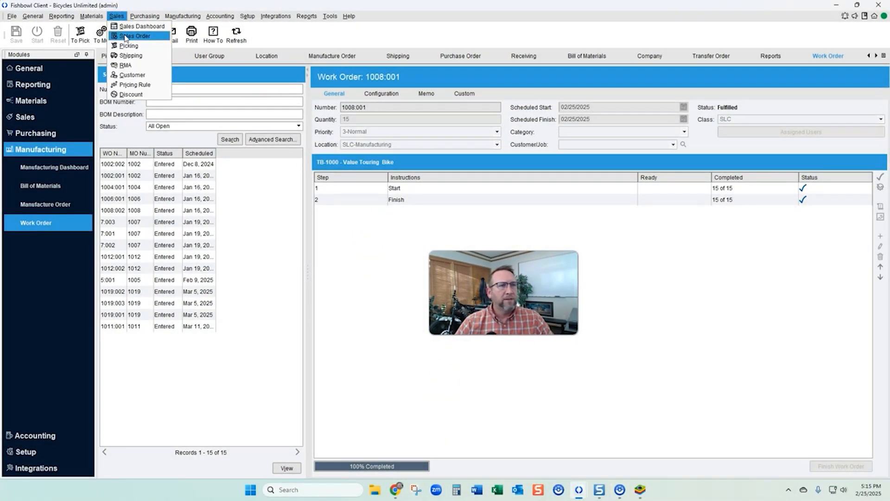
left_click(125, 37)
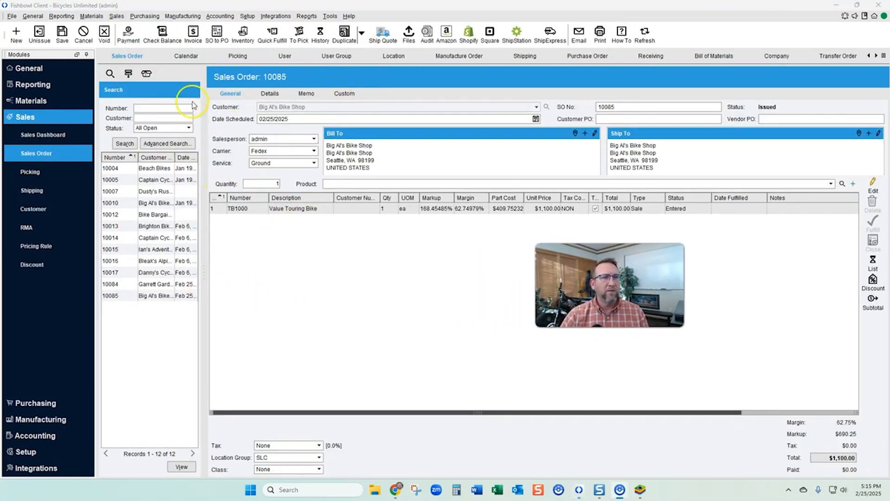
left_click(238, 56)
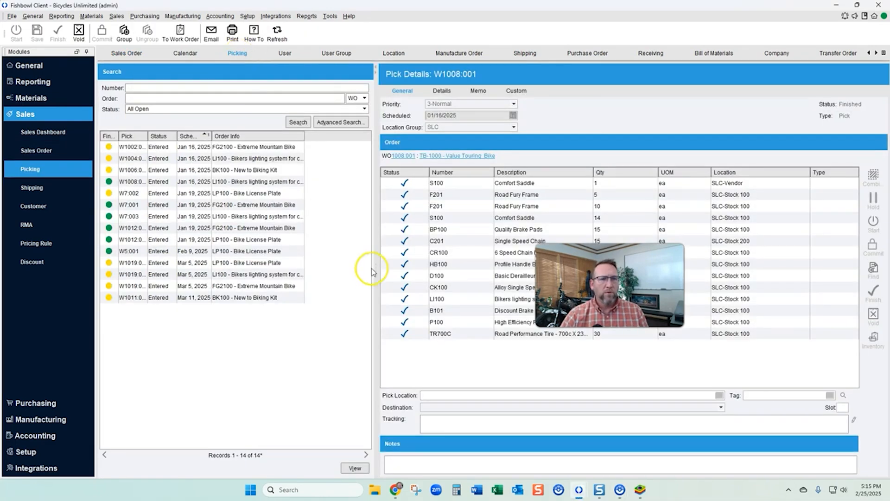
left_click(365, 98)
left_click(353, 145)
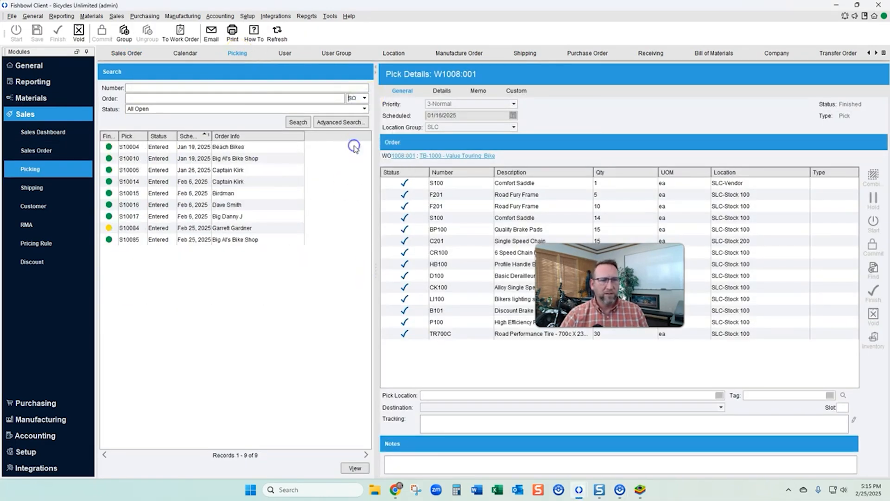
- Open the sales order pick scheduled Jan 26, 2025, start it, and preview its pick ticket
left_click(192, 170)
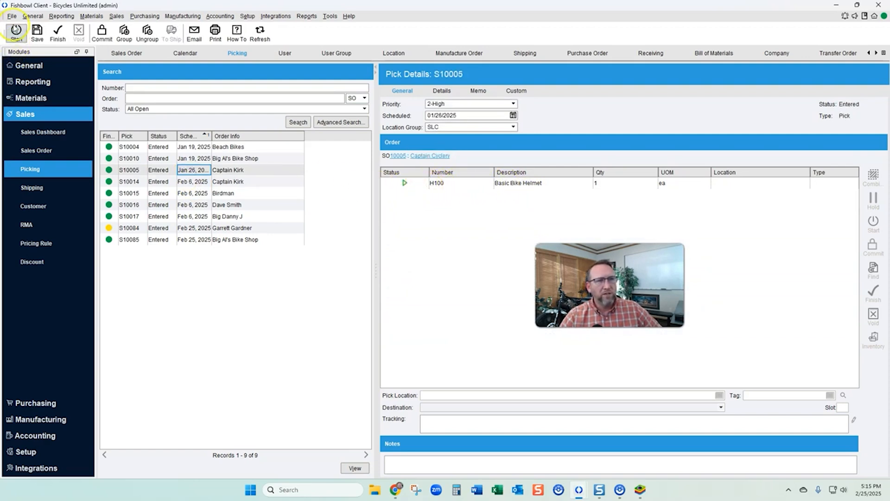
left_click(16, 33)
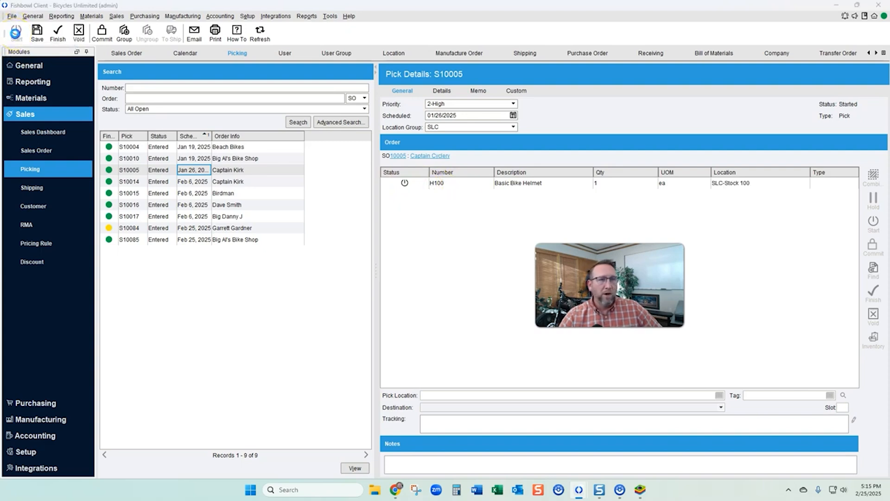
left_click(493, 284)
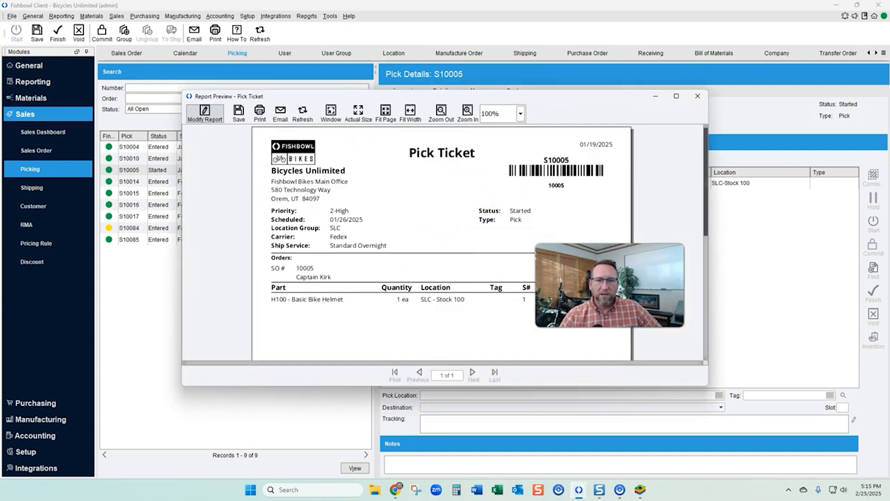
- Switch to the mobile app in BlueStacks, open the same pick, and begin adding the H100 helmet's serial number in batch mode
key("alt+Tab")
left_click(449, 125)
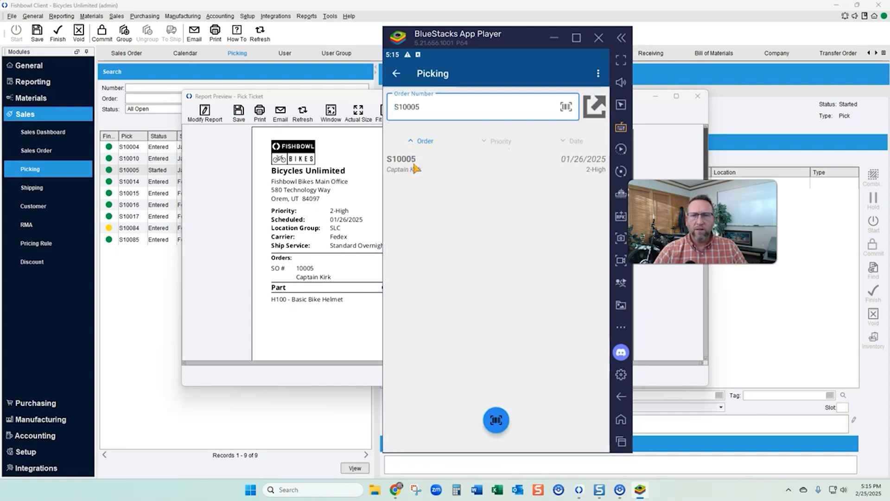
left_click(595, 108)
left_click(464, 145)
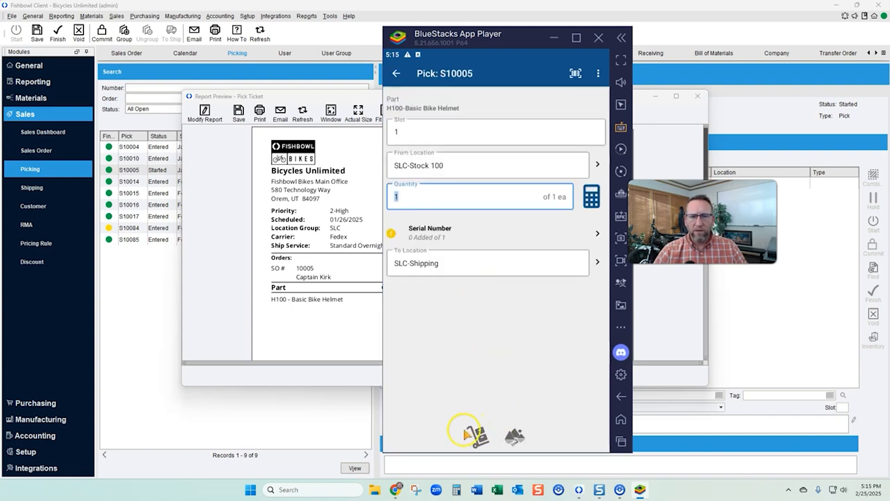
left_click(448, 236)
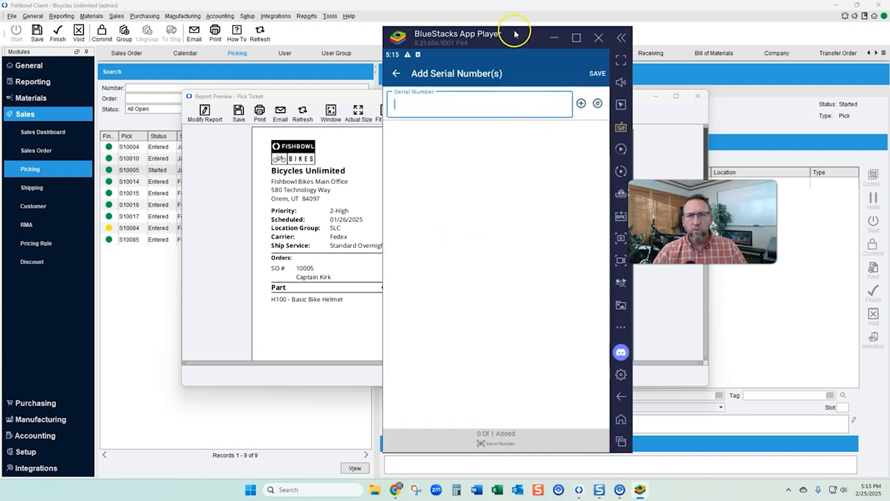
left_click(597, 103)
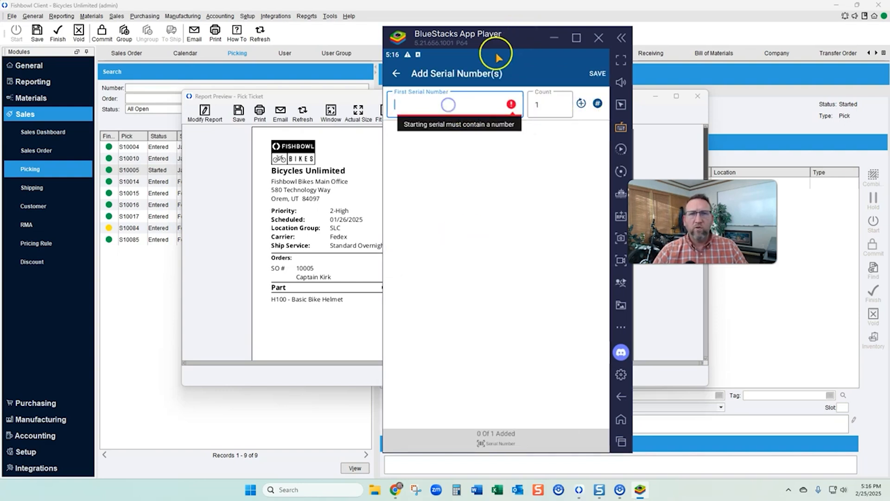
- Close the pick ticket preview and look up the H100 inventory record, widening the Serial Number column to read the stocked serials
left_click_drag(515, 38, 0, 61)
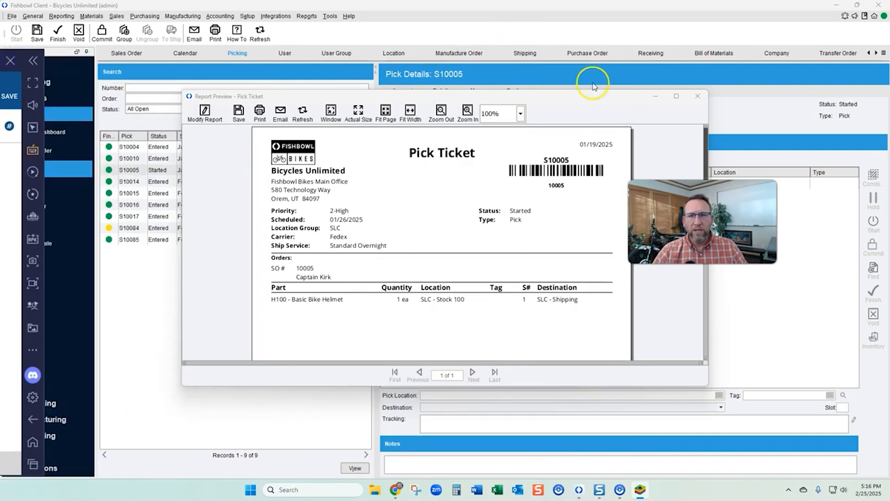
left_click(699, 99)
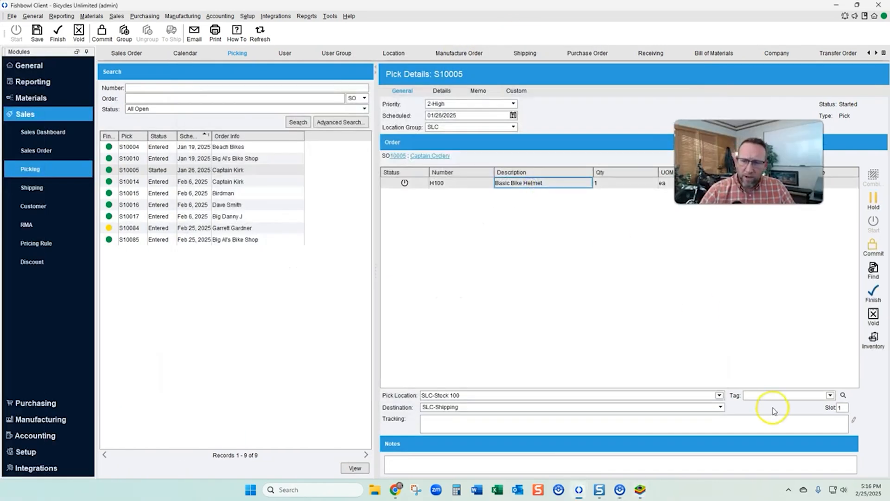
left_click(874, 340)
key("alt+Tab")
left_click_drag(291, 193, 605, 305)
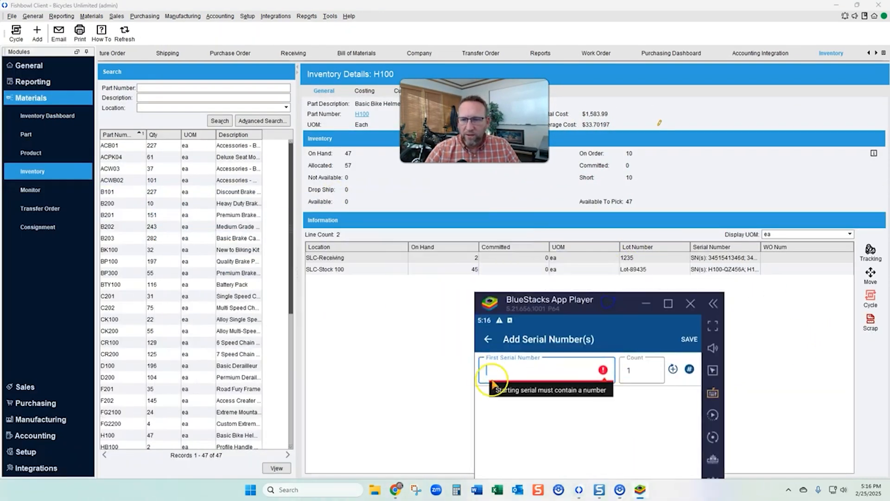
left_click(489, 340)
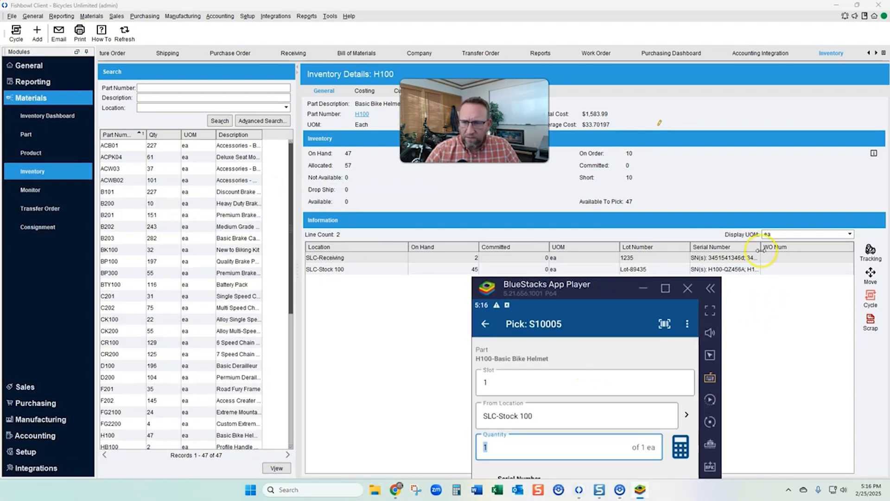
left_click(775, 247)
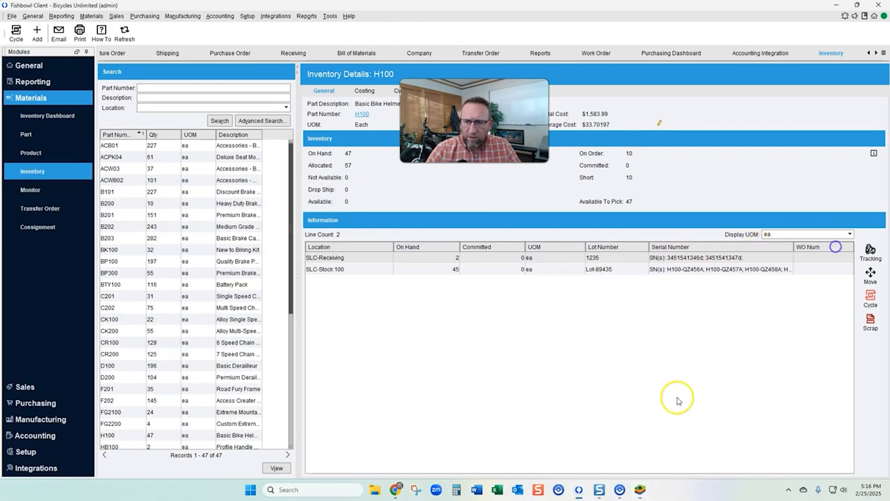
- Return to the mobile app and add h100-qz456a as the H100 helmet's serial number with a count of 1
left_click(640, 493)
left_click_drag(601, 291, 442, 178)
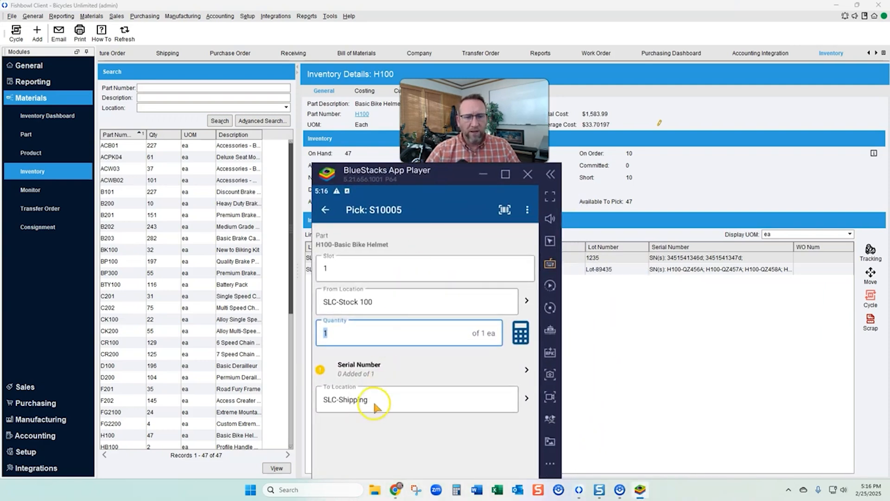
left_click(524, 370)
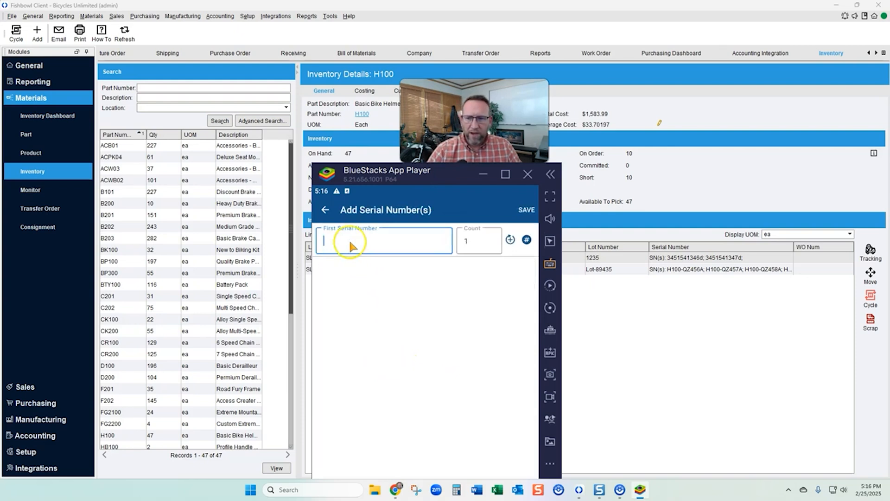
left_click(511, 239)
left_click(390, 241)
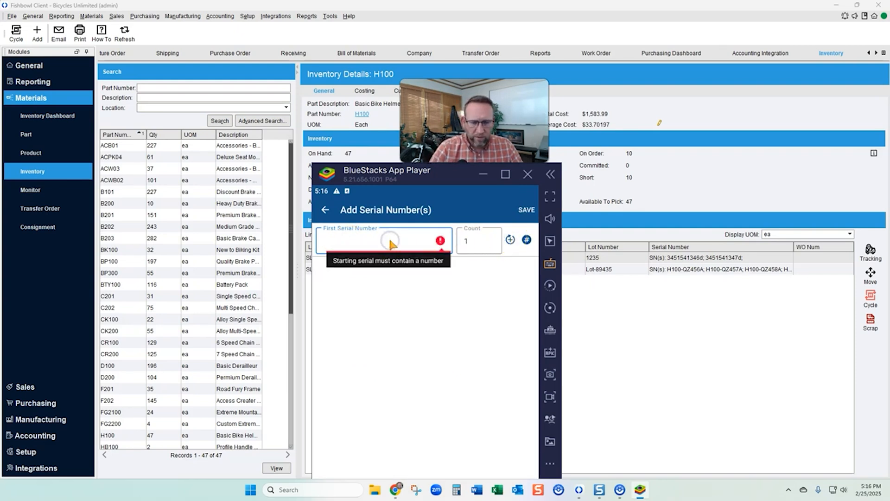
type("h100-qz456a")
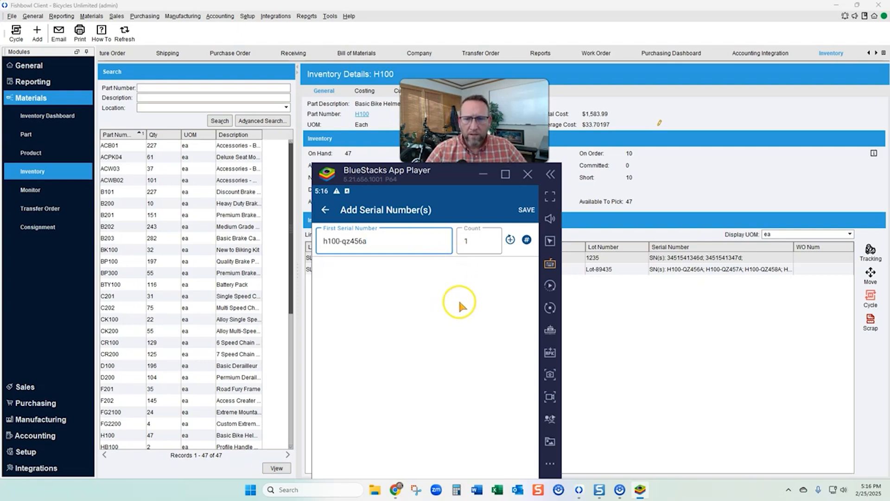
left_click(510, 239)
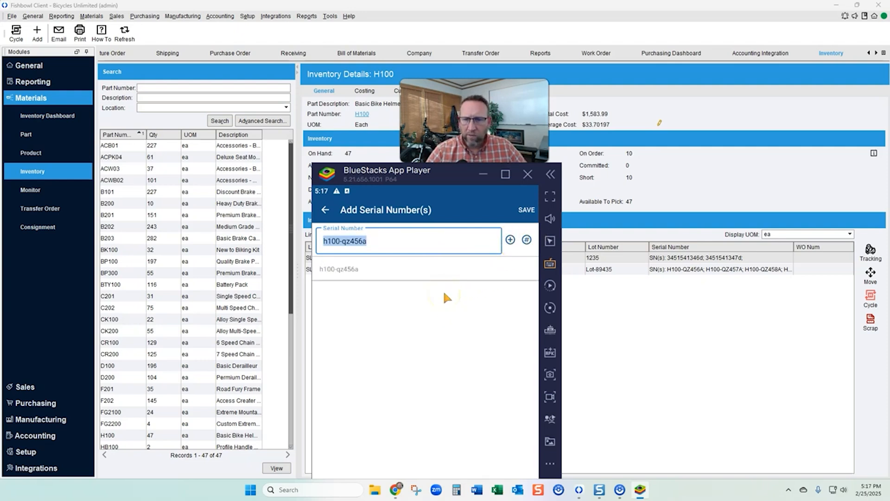
- Save the serial number and finish the mobile pick of one H100 from SLC-Stock 100 to SLC-Shipping
left_click(364, 241)
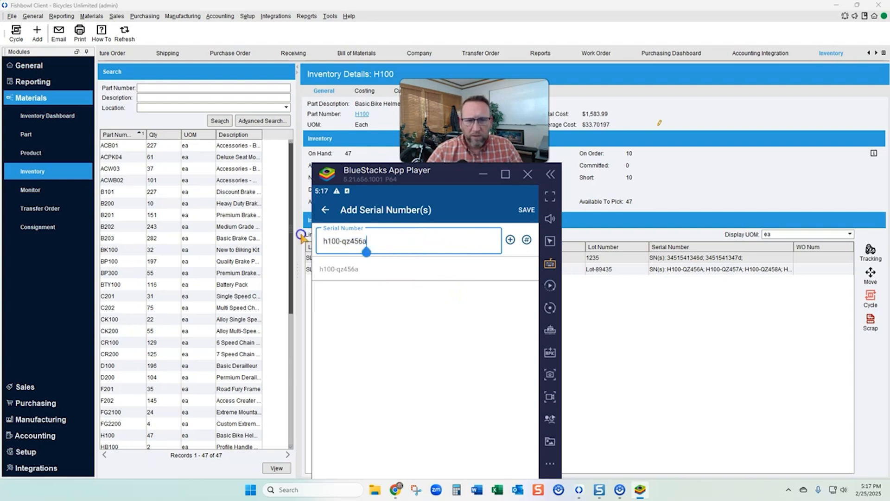
key("BackSpace")
type("7")
key("Return")
left_click(526, 209)
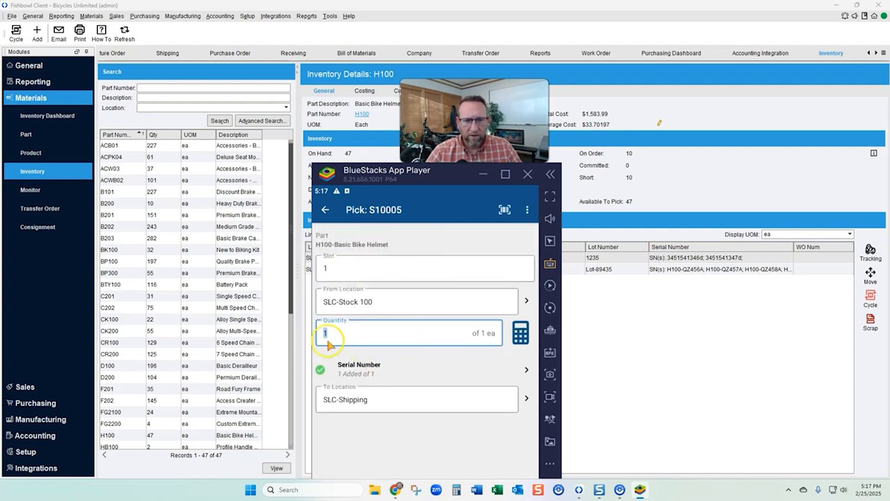
left_click_drag(435, 177, 394, 43)
left_click(336, 442)
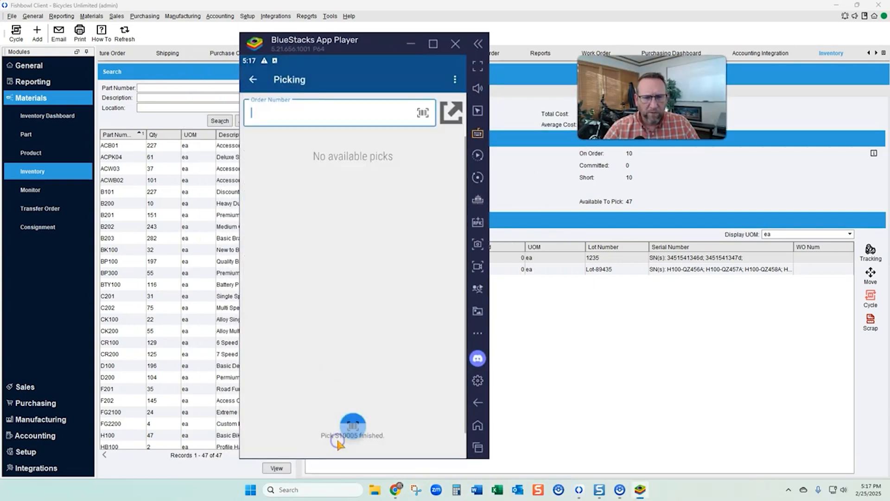
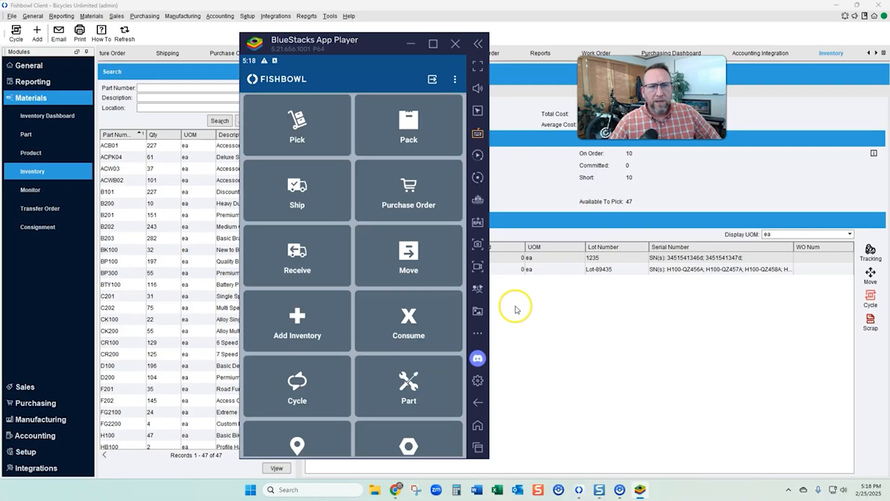
- Look over the mobile app's home modules and open the list of orders waiting for packing
scroll(310, 258, "down", 2)
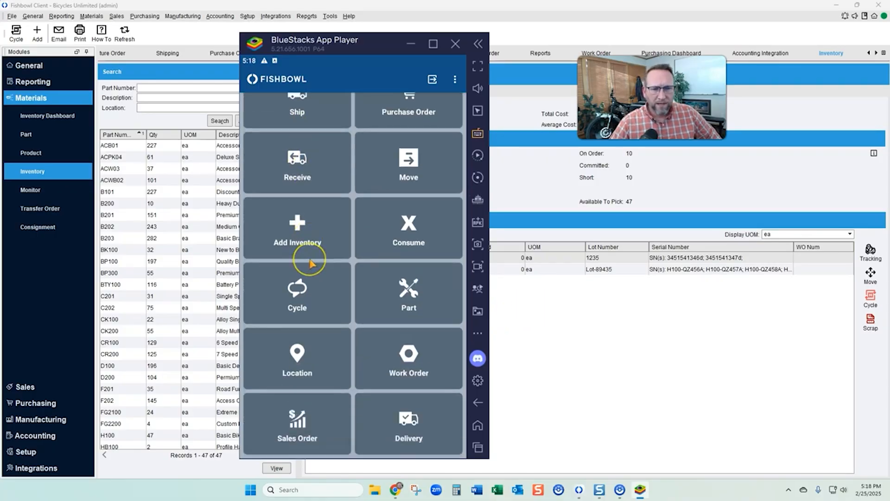
scroll(386, 224, "up", 2)
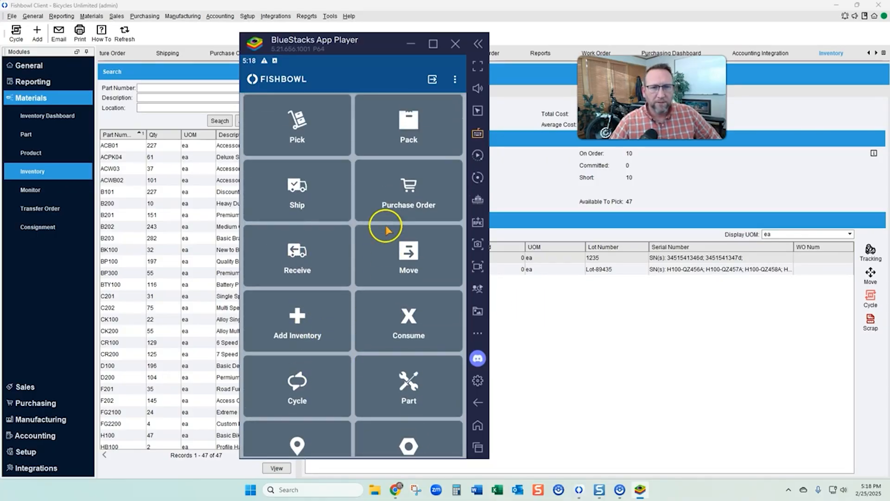
left_click(409, 130)
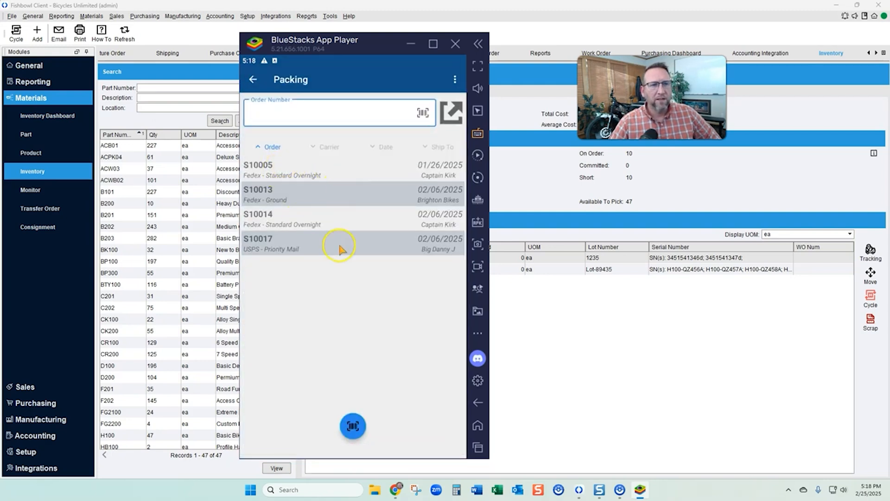
- Switch back to the desktop client's Shipping module, widen the search list, and open the H100 helmet's shipment to review its carton
left_click(240, 79)
left_click(167, 52)
left_click_drag(198, 268, 265, 270)
right_click(183, 139)
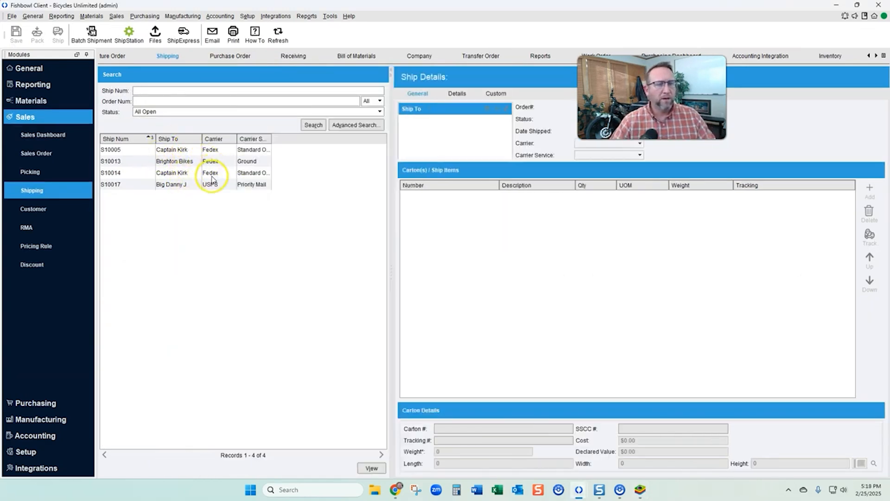
left_click(197, 154)
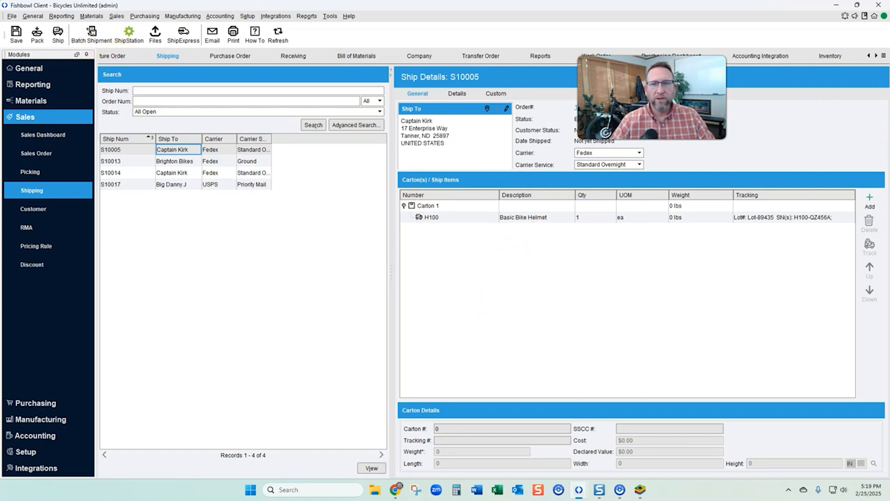
- Open the sales order linked to the shipment, review its sales invoice in the report preview, and close the preview
left_click(579, 112)
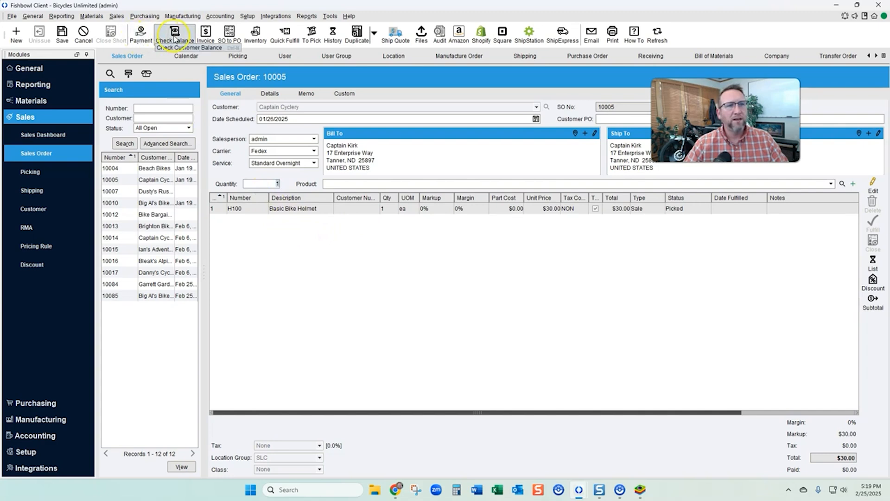
left_click(206, 34)
left_click(419, 255)
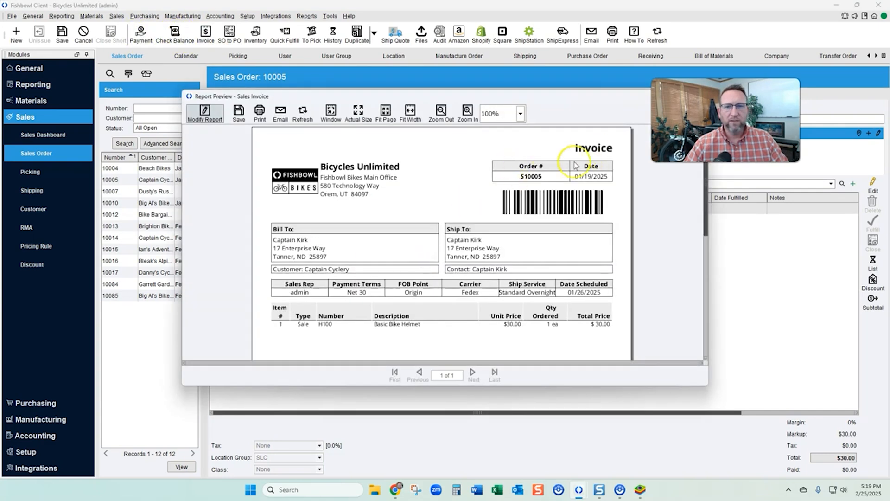
scroll(526, 260, "down", 1)
scroll(521, 273, "up", 1)
left_click(410, 113)
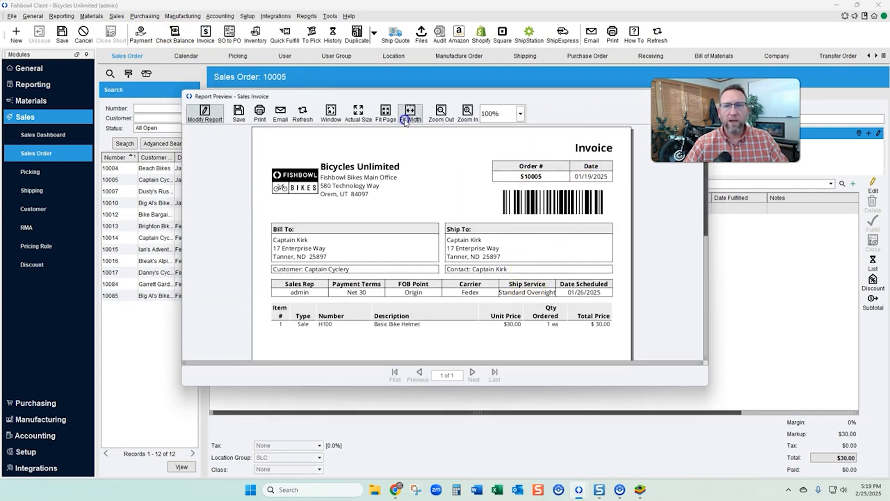
left_click(697, 96)
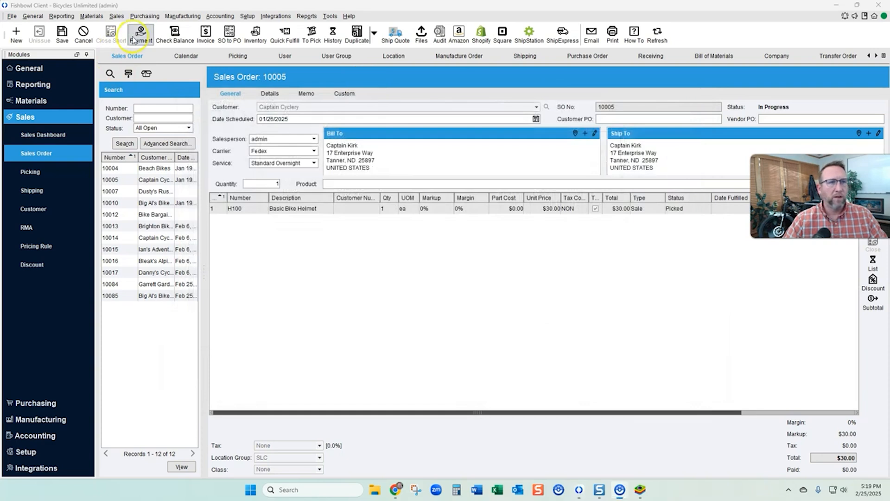
- Record a $30.00 ACH payment on the Captain Cyclery sales order, process it and finish the quick fulfillment
left_click(140, 35)
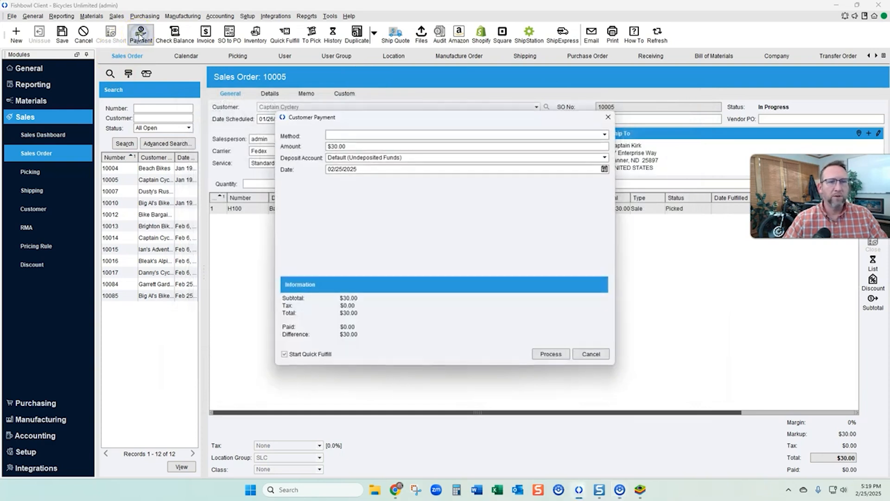
left_click(474, 134)
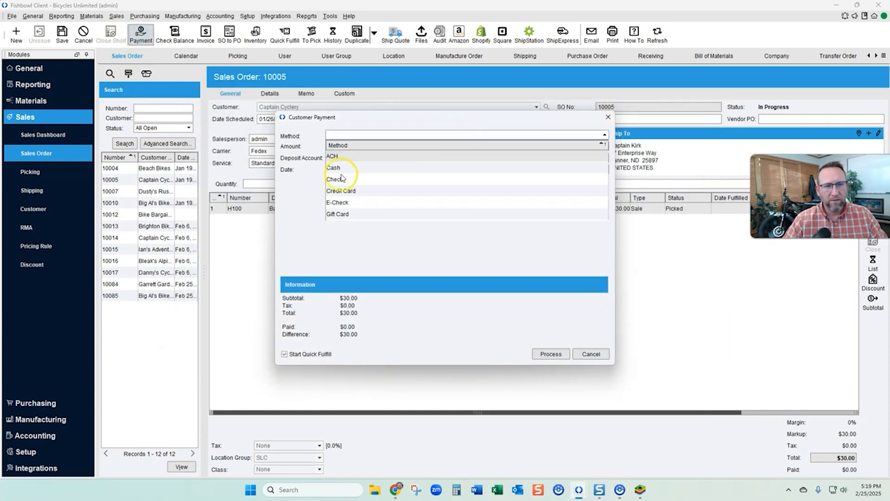
left_click(330, 155)
left_click(549, 354)
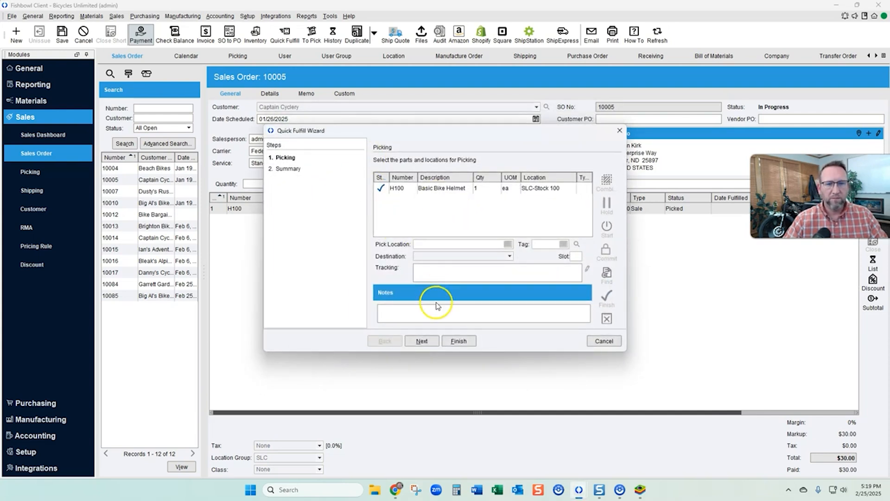
left_click(459, 341)
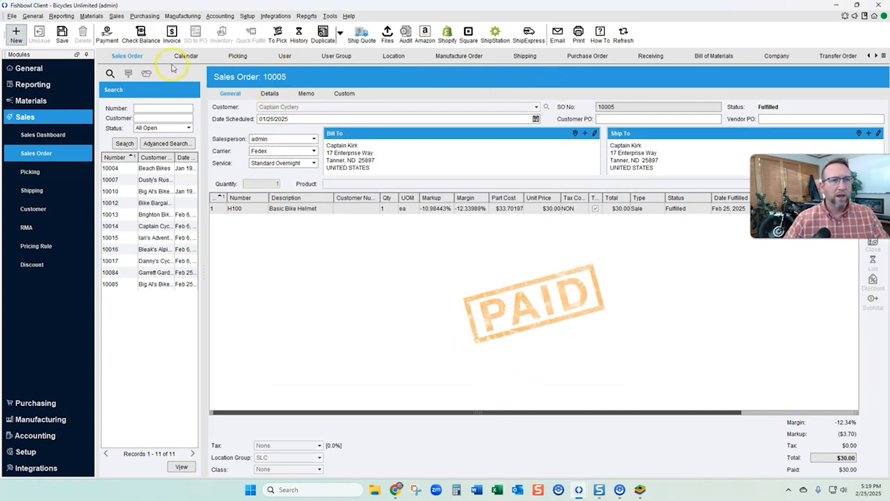
- Go from the order's finished pick to its shipment, preview the Bill of Lading report and close the preview
left_click(237, 55)
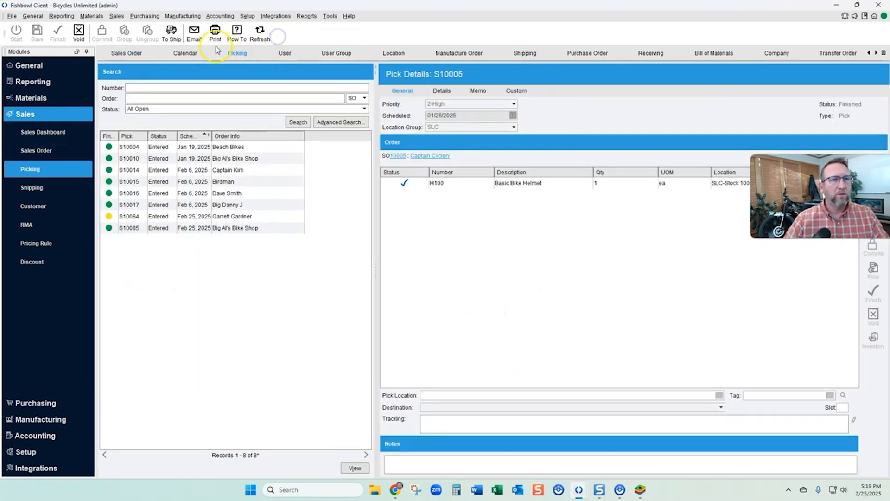
left_click(171, 33)
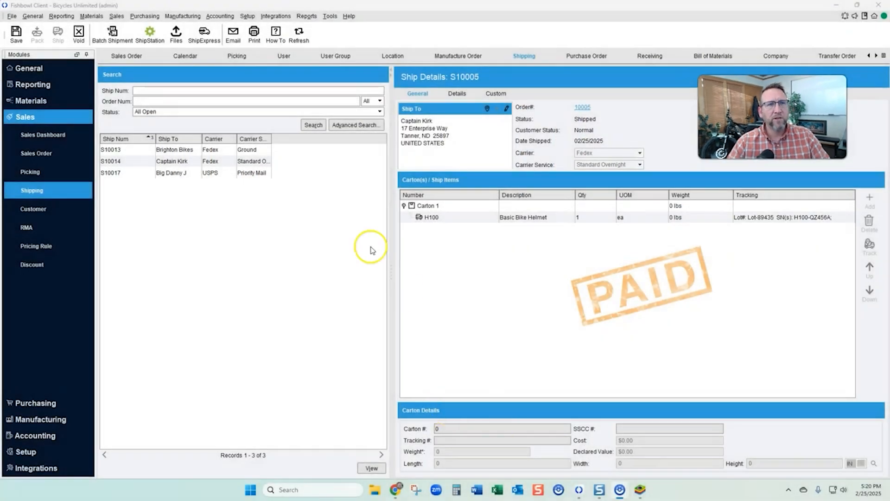
left_click(306, 16)
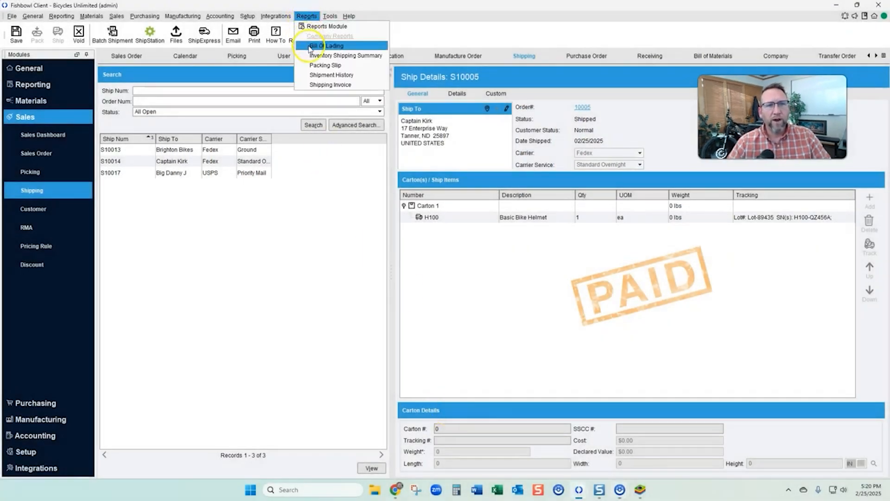
left_click(325, 46)
scroll(455, 236, "down", 3)
scroll(464, 242, "up", 3)
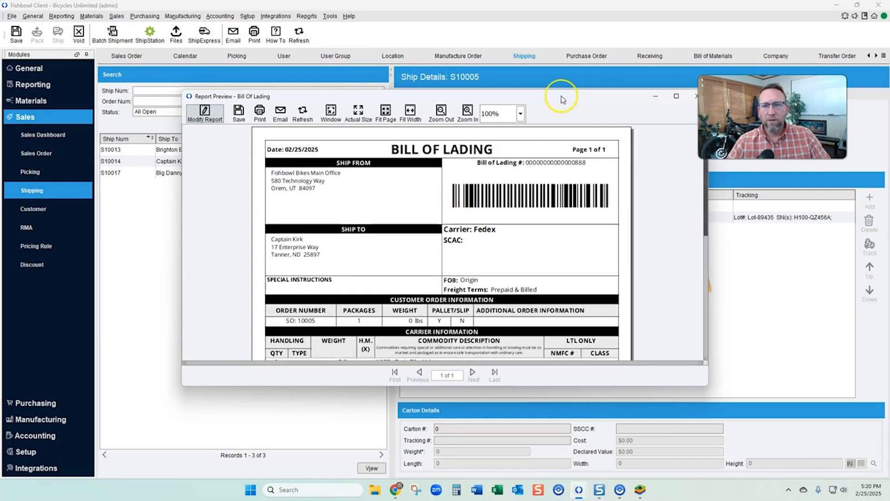
left_click_drag(576, 100, 523, 98)
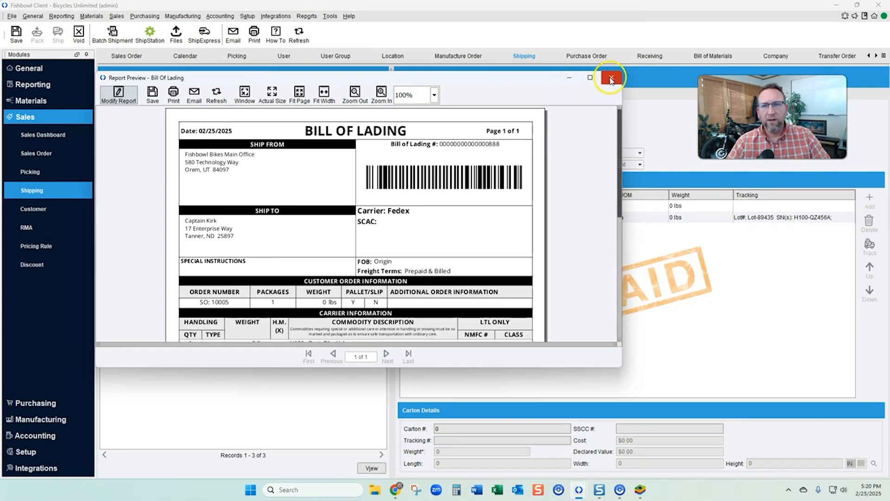
left_click(610, 79)
- Review Carton 1's details, look through the Shipping module's Carton Types and Ship Items options, and close the options
left_click(447, 207)
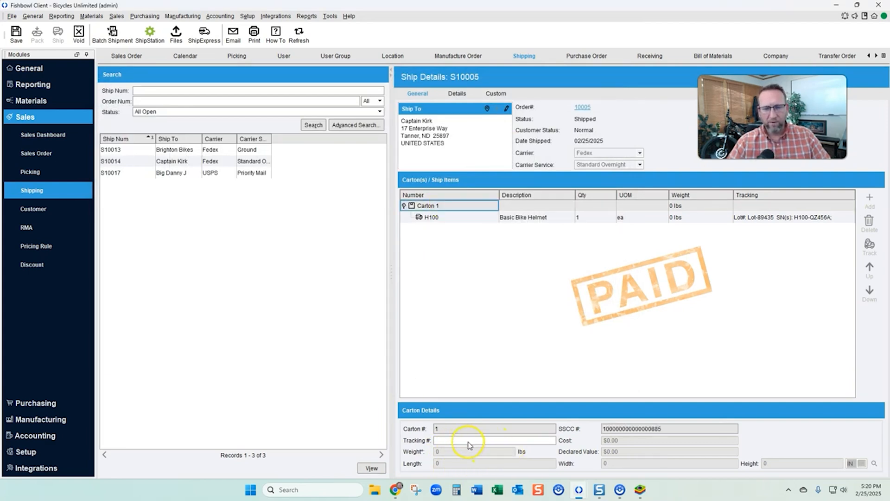
left_click(329, 17)
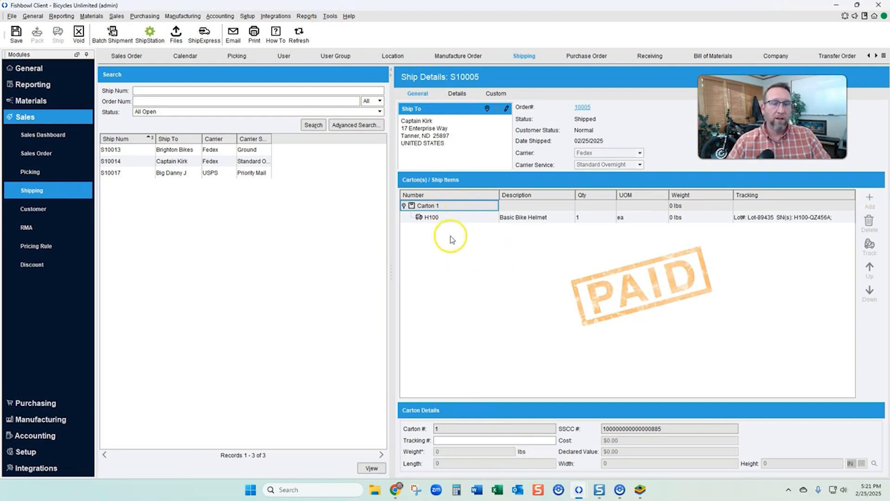
left_click(330, 16)
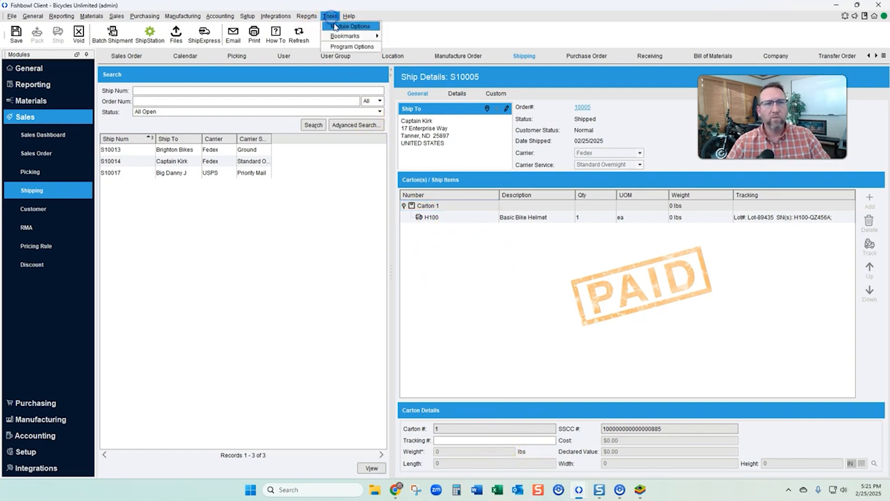
left_click(343, 25)
left_click(481, 184)
left_click(623, 197)
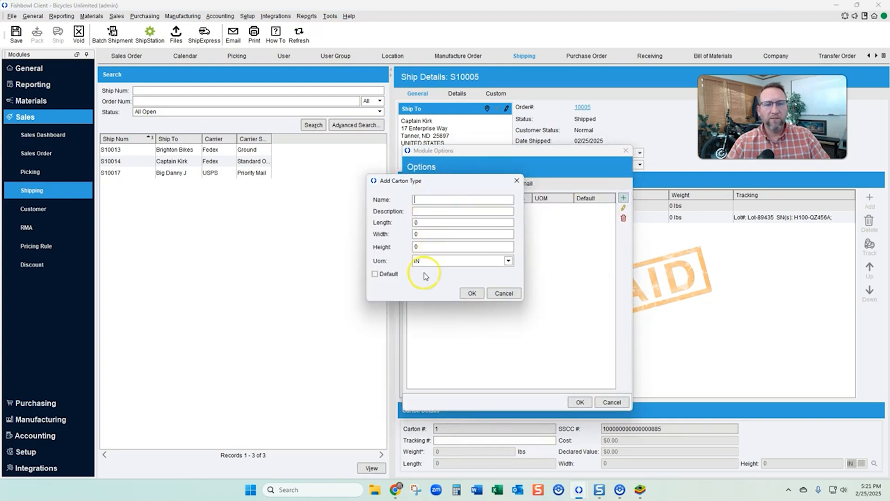
left_click(504, 293)
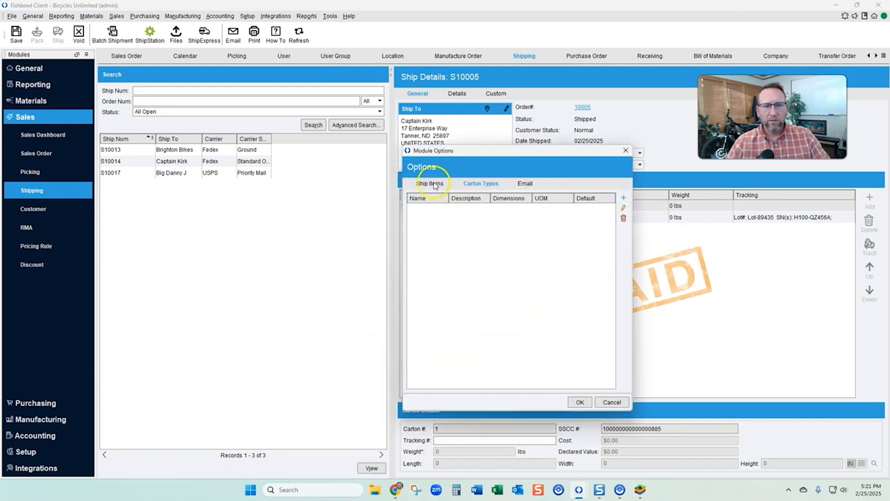
left_click(433, 183)
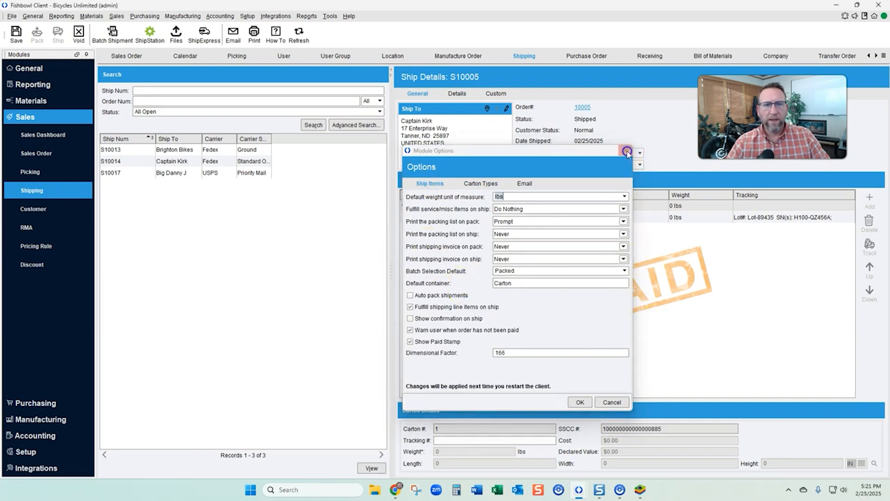
left_click(626, 151)
- Pack the Brighton Bikes shipment and decline printing its packing list
left_click(180, 149)
left_click(37, 34)
left_click(432, 256)
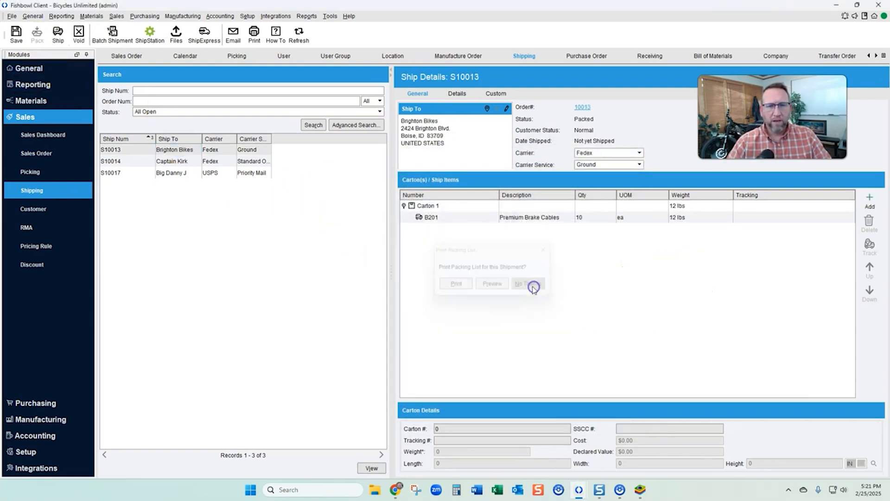
- Pack the Fedex Standard Overnight shipment containing the FG2100 Extreme Mountain Bike
left_click(176, 160)
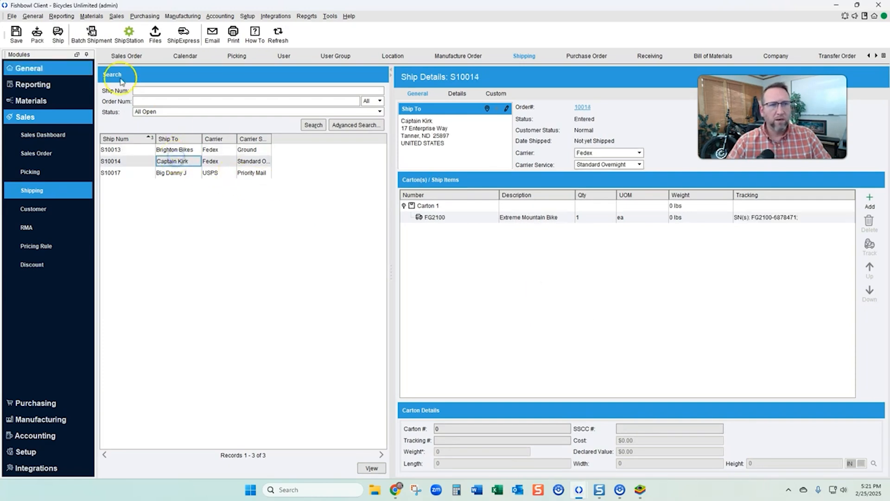
left_click(36, 33)
left_click(433, 258)
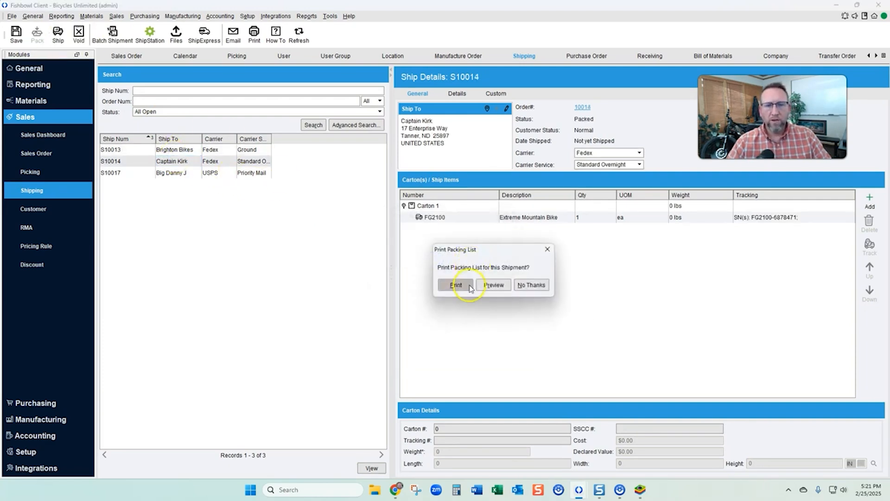
- Preview the mountain bike shipment's packing slip, read through its carton and line details, and close the preview
left_click(493, 280)
scroll(514, 217, "down", 5)
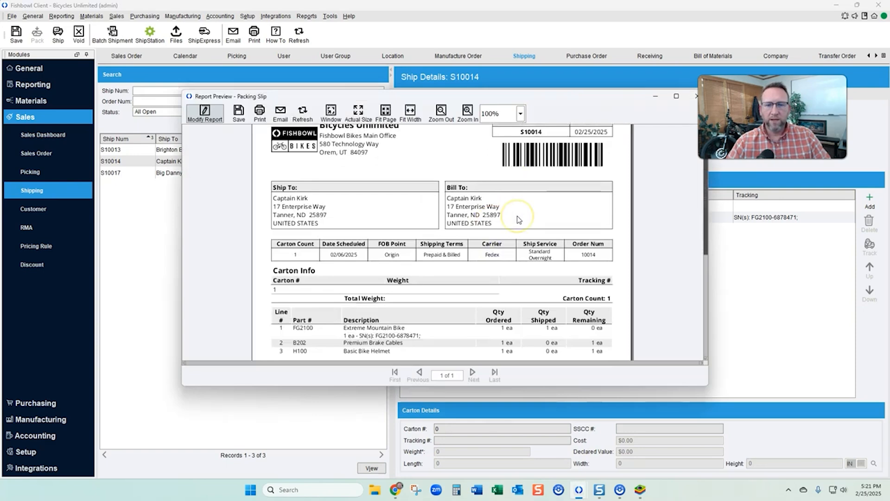
scroll(518, 219, "up", 5)
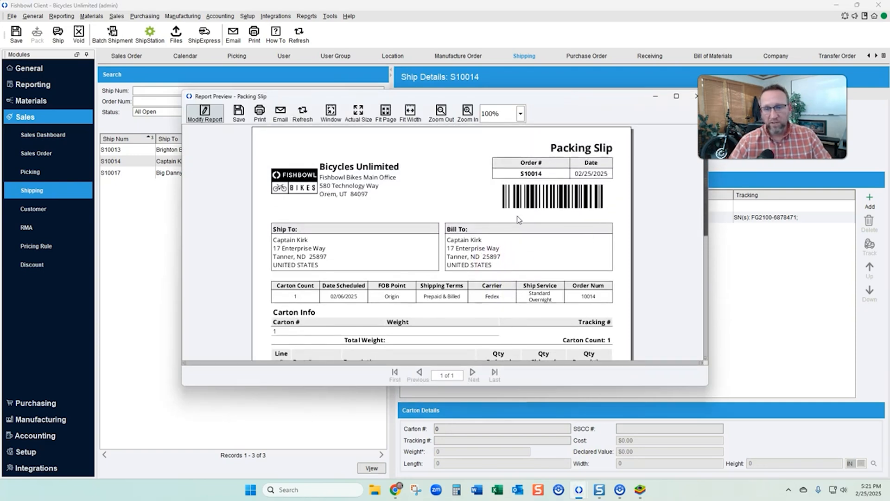
scroll(517, 219, "down", 5)
scroll(518, 219, "up", 5)
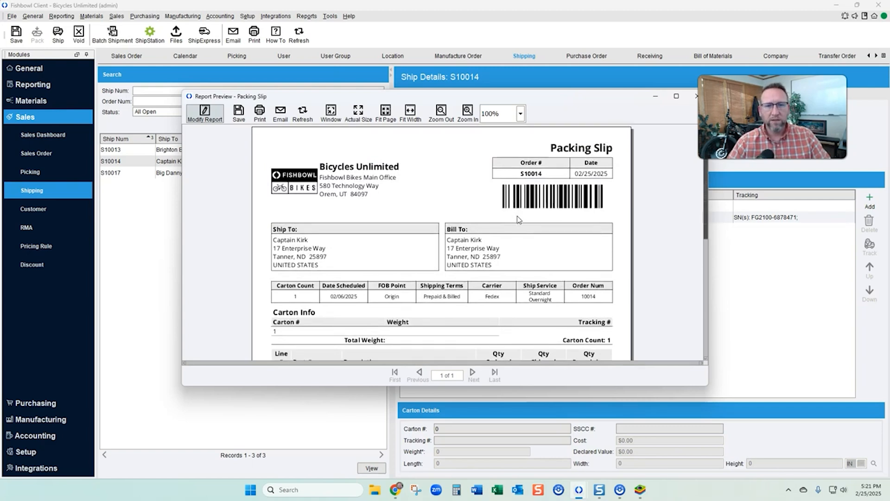
left_click_drag(610, 101, 551, 95)
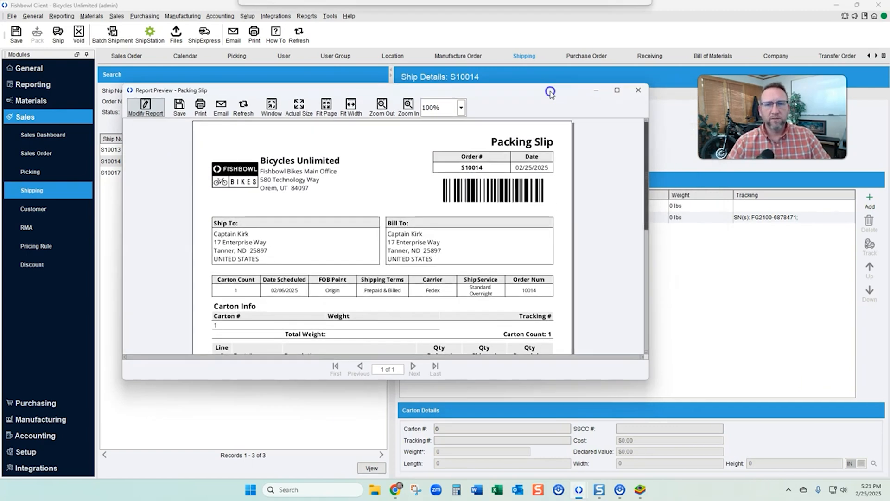
left_click(639, 91)
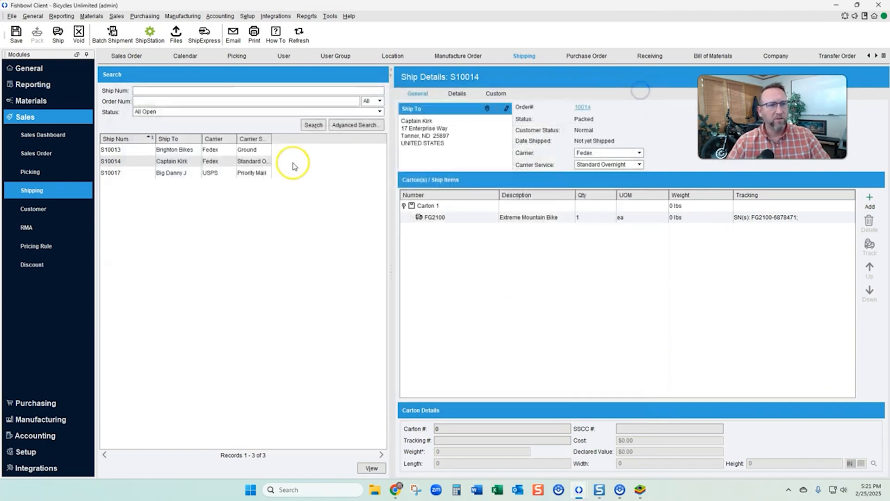
- Add the Status column to the shipment list, pack the USPS Priority Mail shipment and dismiss its packing list prompt
right_click(183, 155)
left_click(192, 257)
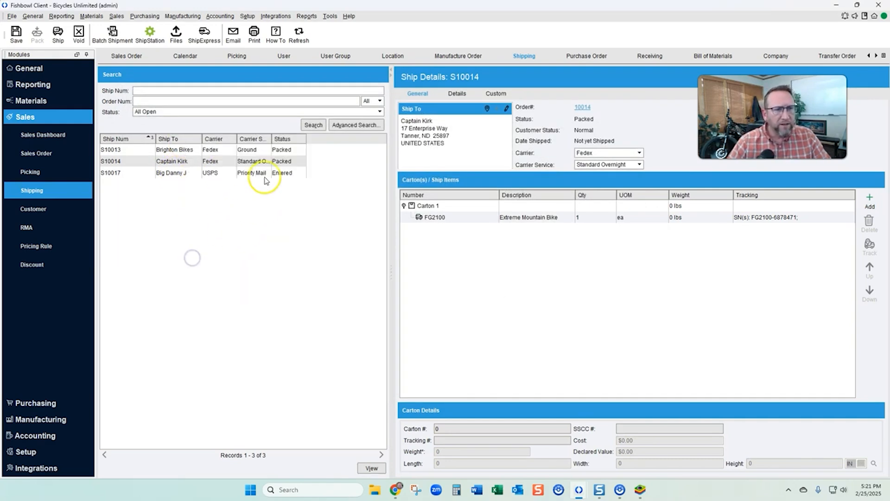
left_click(278, 175)
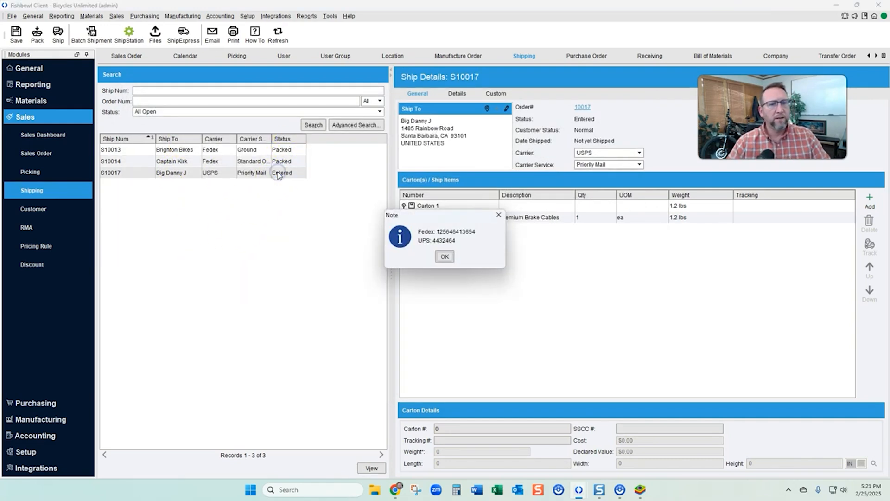
left_click(445, 257)
left_click(433, 276)
left_click(445, 258)
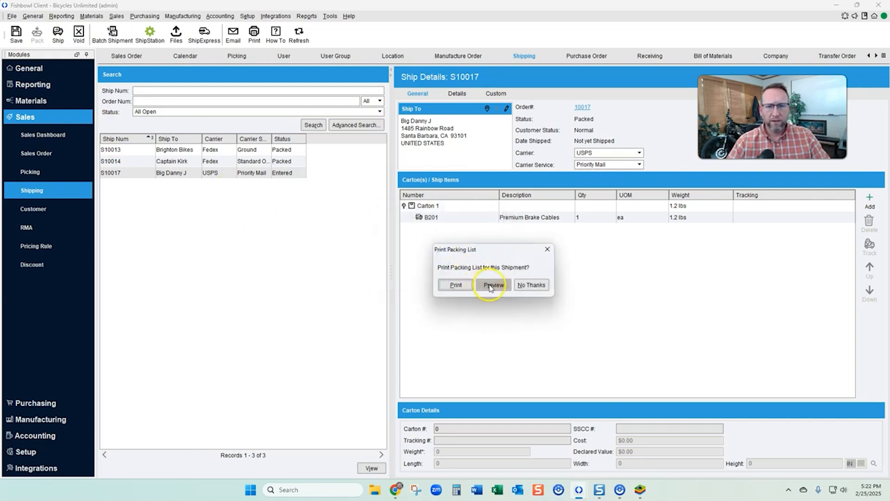
left_click(492, 284)
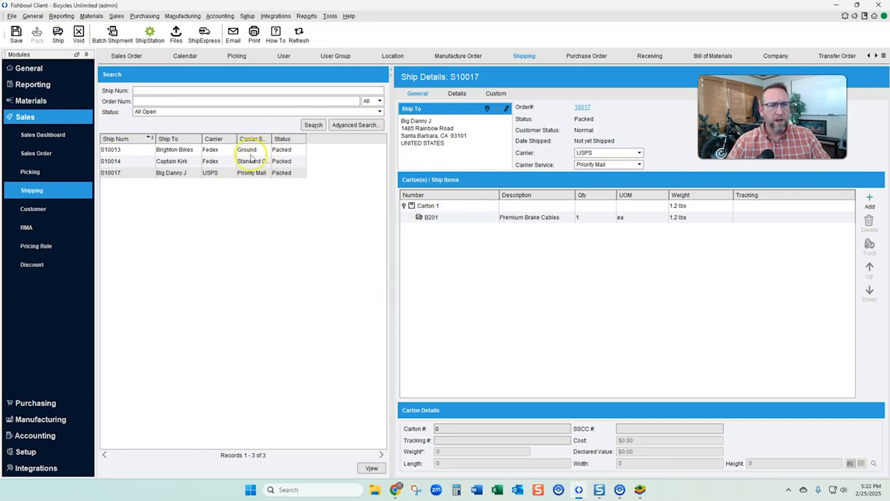
- Batch ship both packed Fedex shipments dated 02/25/2025, keeping the email notifications to both customers selected
left_click(112, 34)
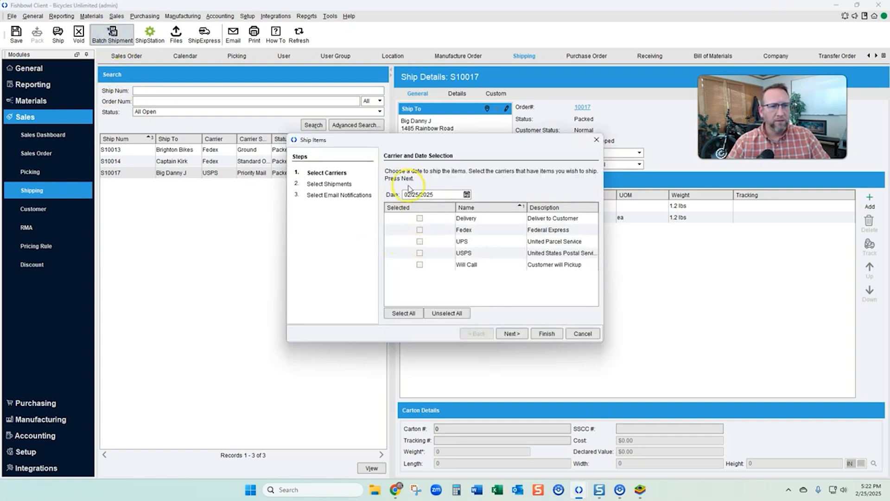
left_click(420, 230)
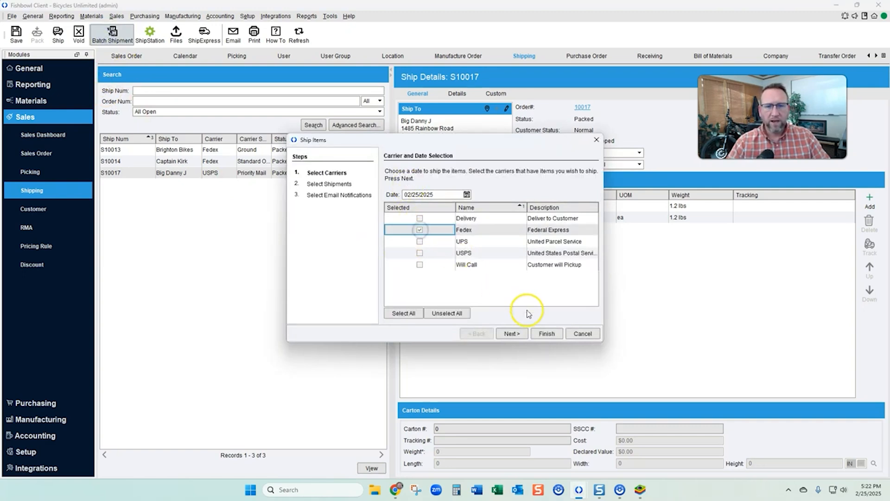
left_click(512, 334)
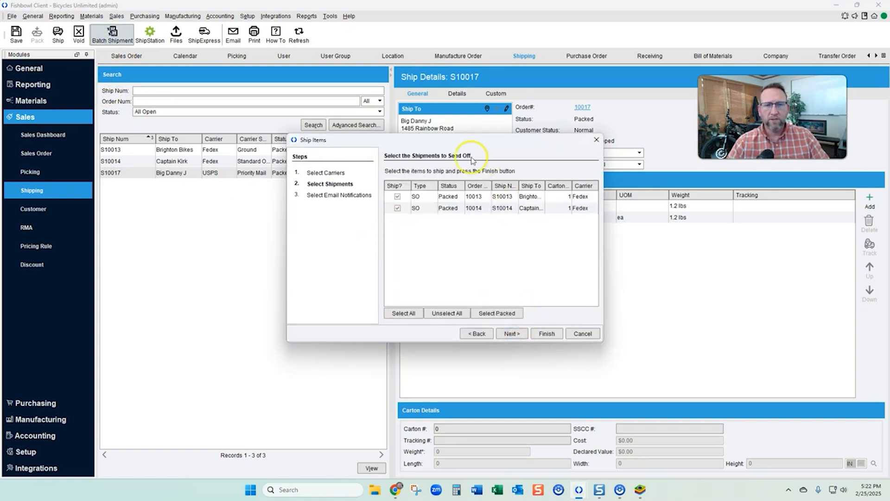
left_click(512, 334)
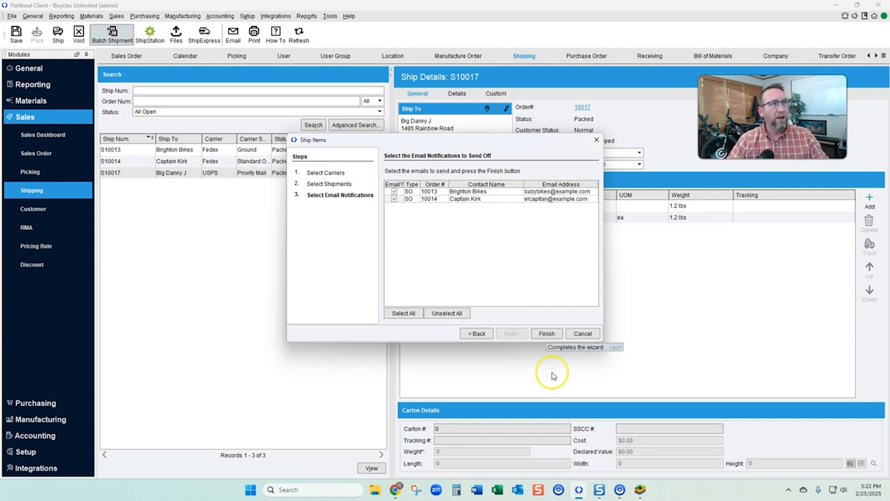
left_click(546, 334)
left_click(530, 320)
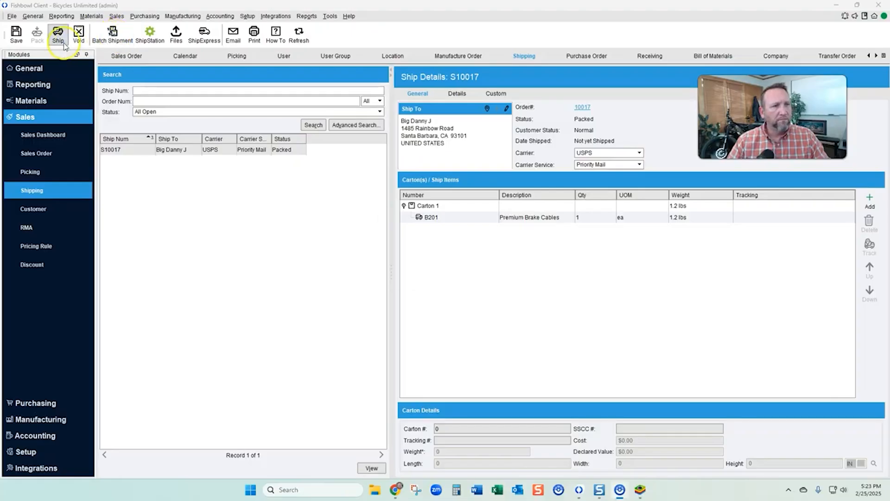
- Ship the remaining USPS Priority Mail shipment of B201 Premium Brake Cables with its customer email notification selected
left_click(57, 34)
left_click(435, 258)
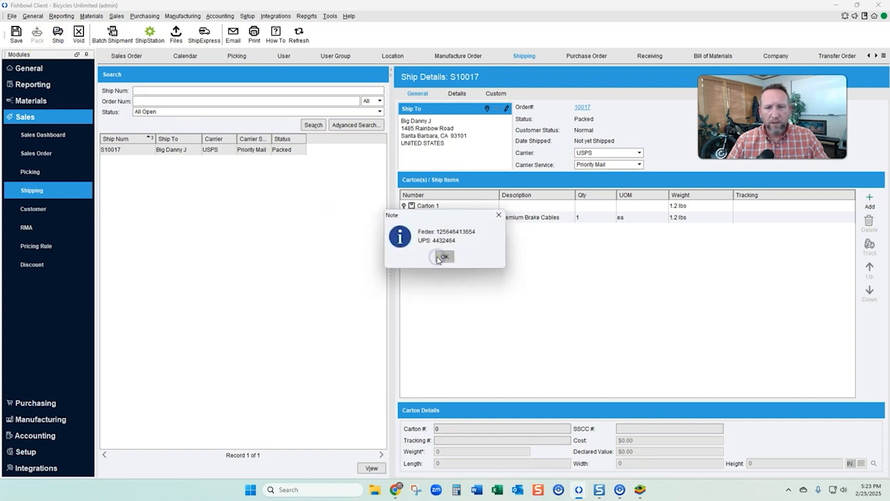
left_click(444, 257)
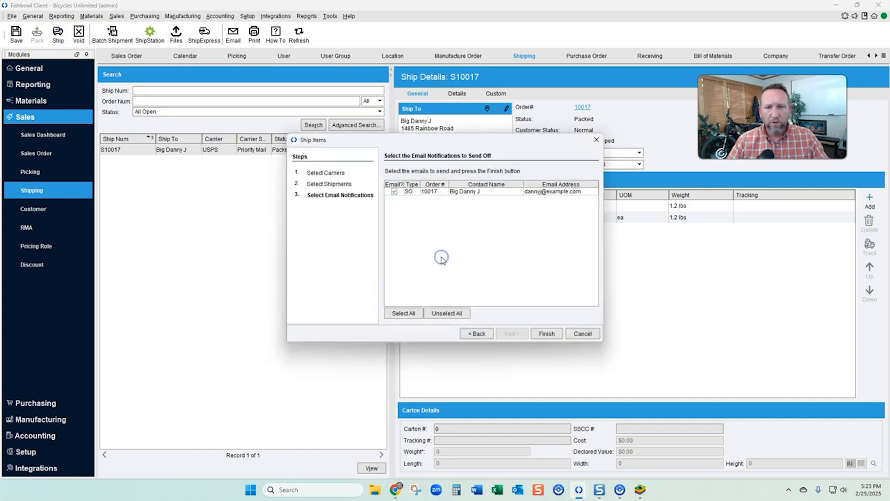
left_click(547, 334)
left_click(533, 323)
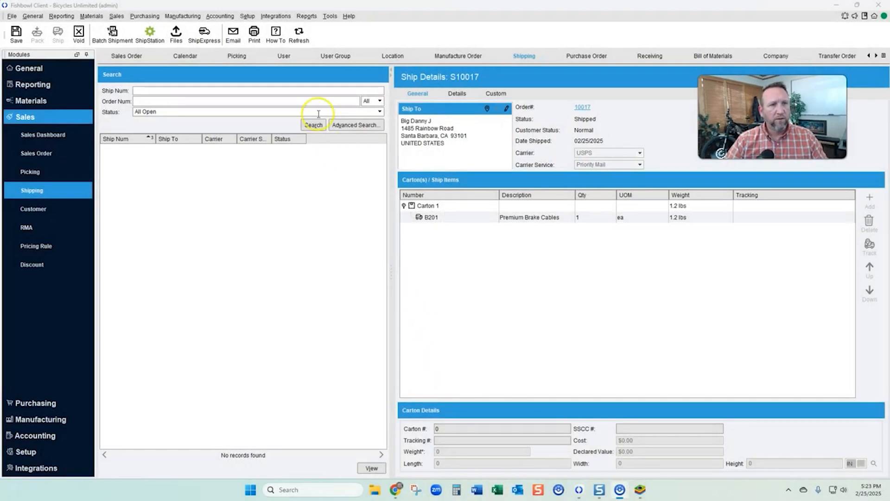
- Run a standard accounting export of the items to post, review the exported invoices and manufacturing adjustments, and close the results
left_click(220, 16)
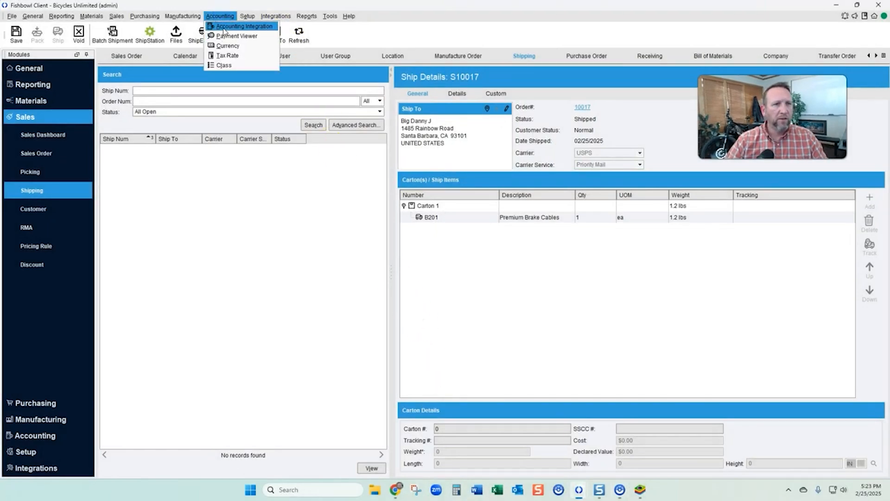
left_click(232, 27)
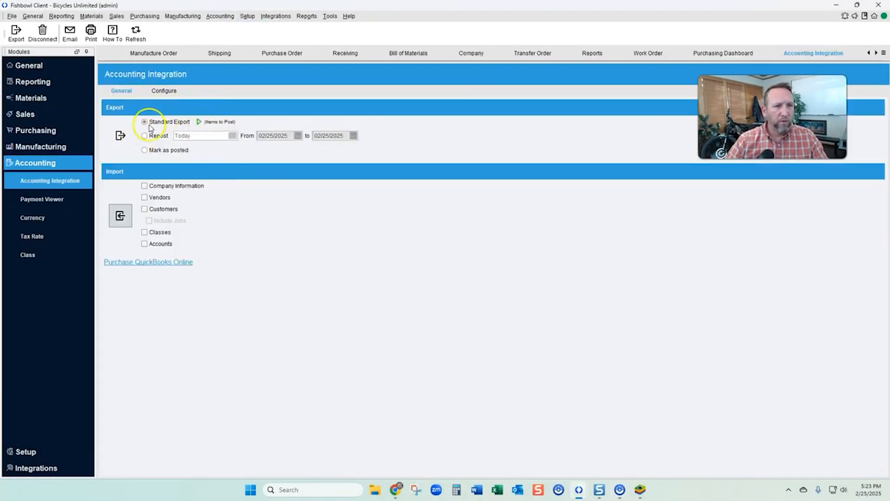
left_click(124, 136)
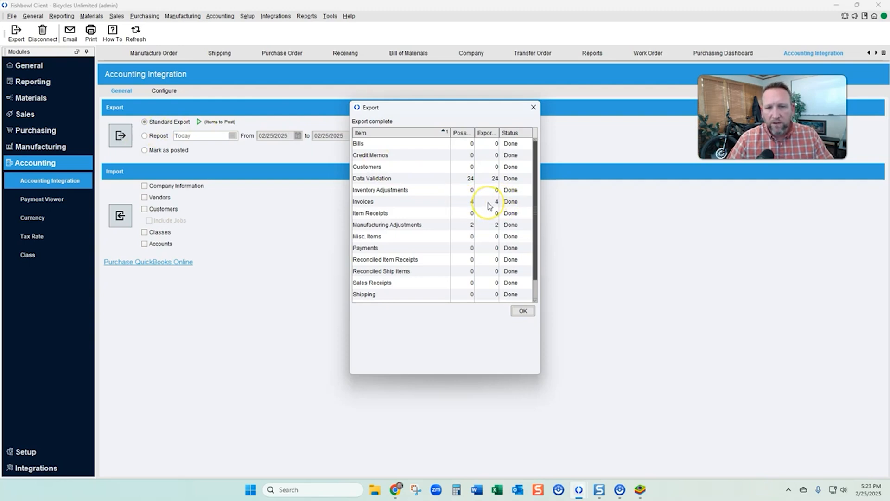
scroll(489, 205, "down", 1)
scroll(489, 206, "up", 1)
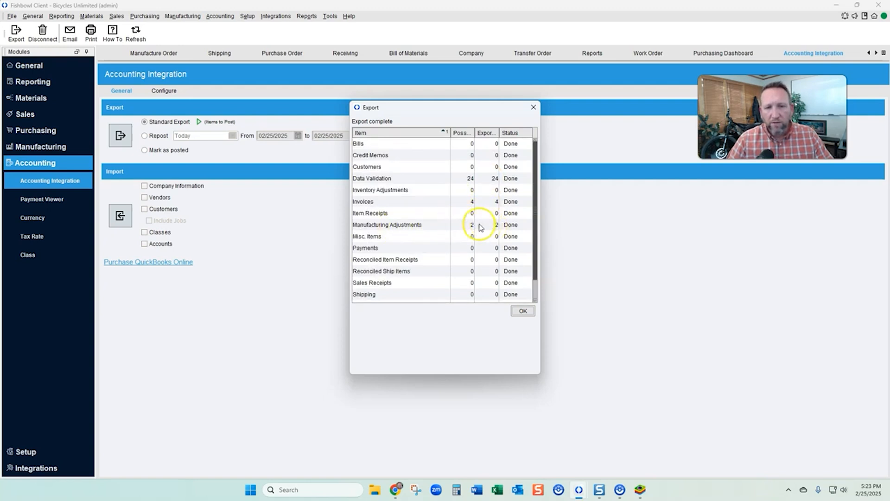
left_click(528, 313)
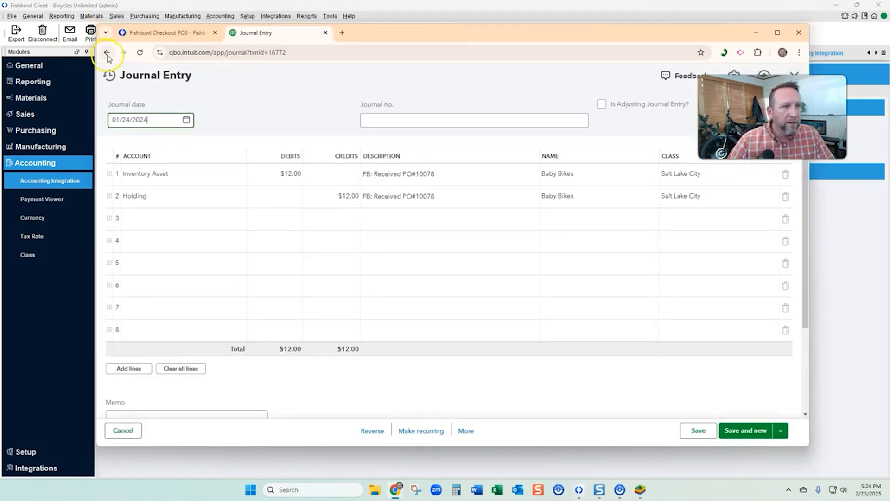
- Switch to QuickBooks Online in the browser, return from the journal entry to the Inventory Asset transaction report, and examine its entries
left_click(107, 52)
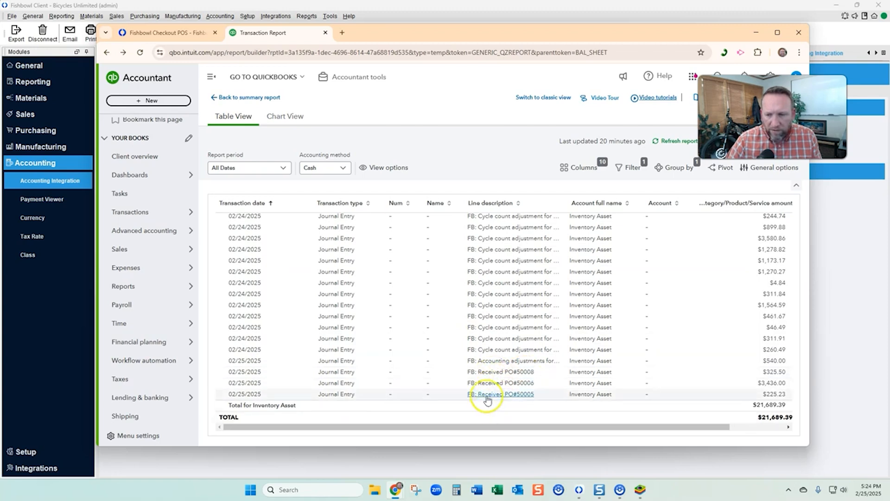
scroll(494, 384, "up", 3)
scroll(494, 384, "up", 5)
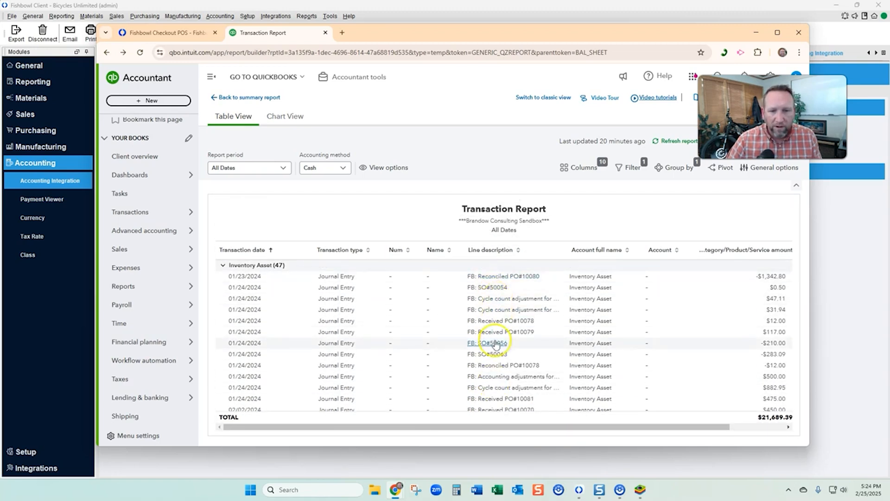
scroll(497, 355, "down", 10)
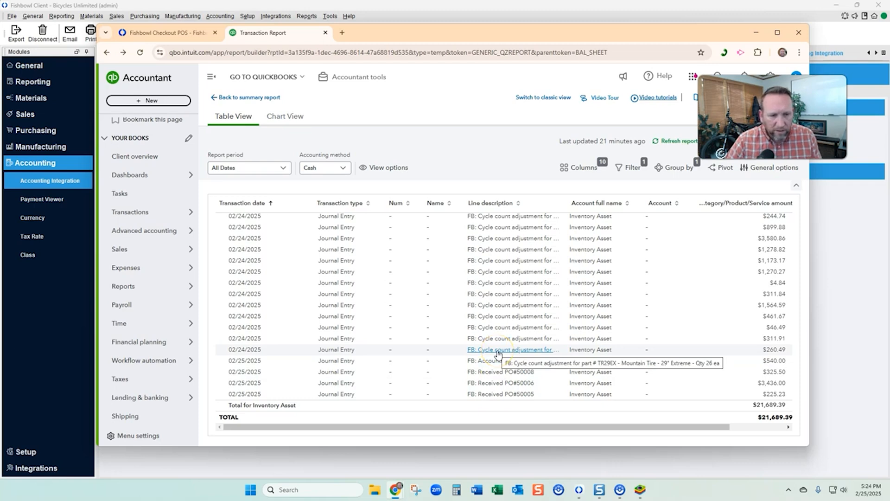
- Try to switch the all-dates Inventory Asset transaction report to the Accrual accounting method
left_click(343, 167)
left_click(330, 185)
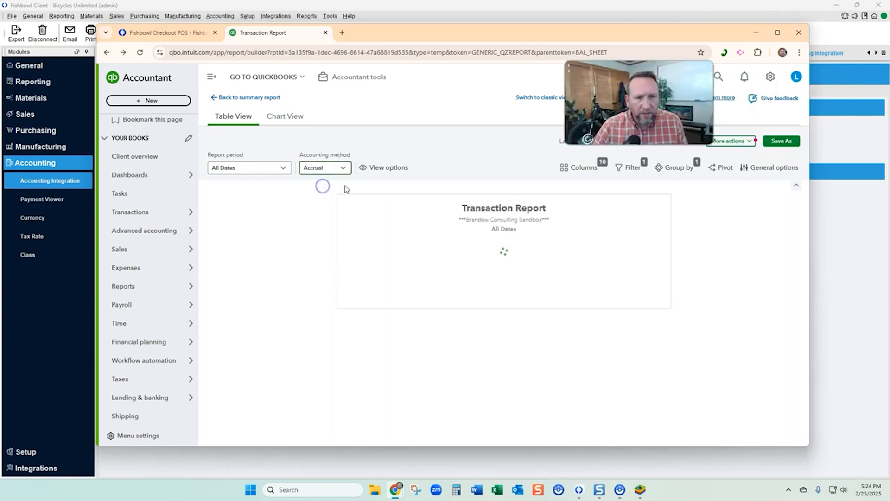
left_click(343, 167)
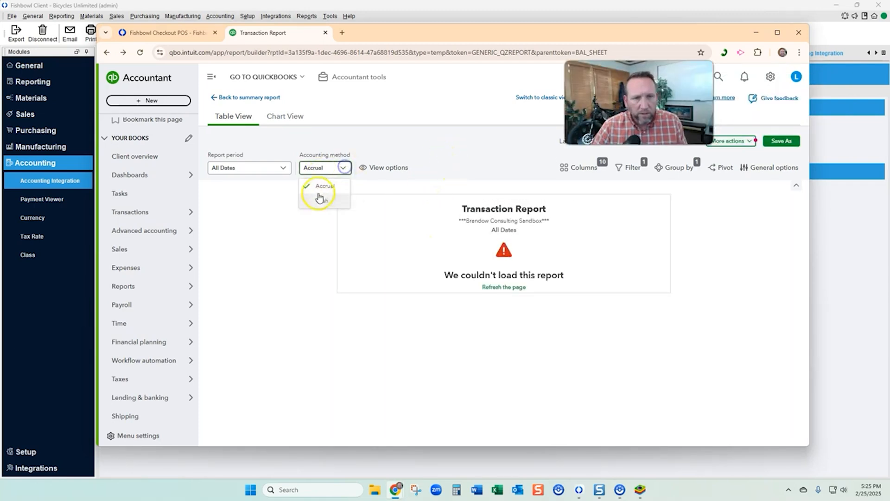
left_click(326, 186)
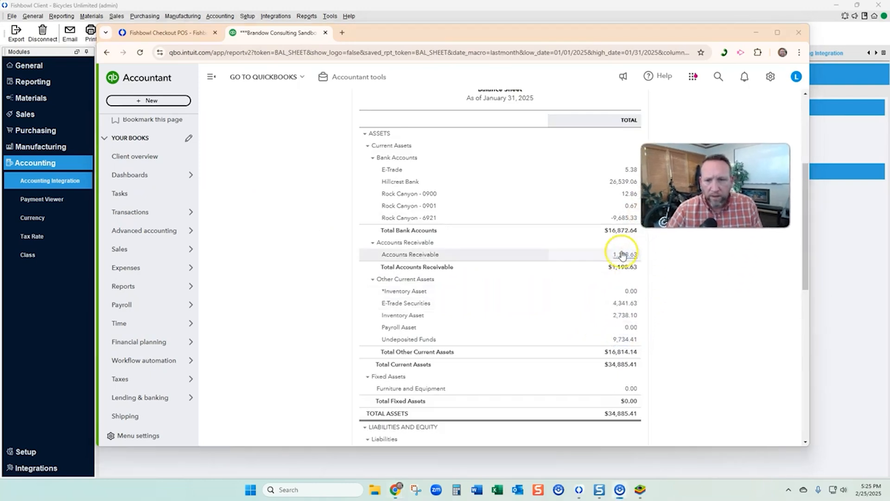
- Open the balance sheet's Accounts Receivable transactions and run them from 01/01/2025 to 02/25/2025 on the Accrual method
left_click(622, 256)
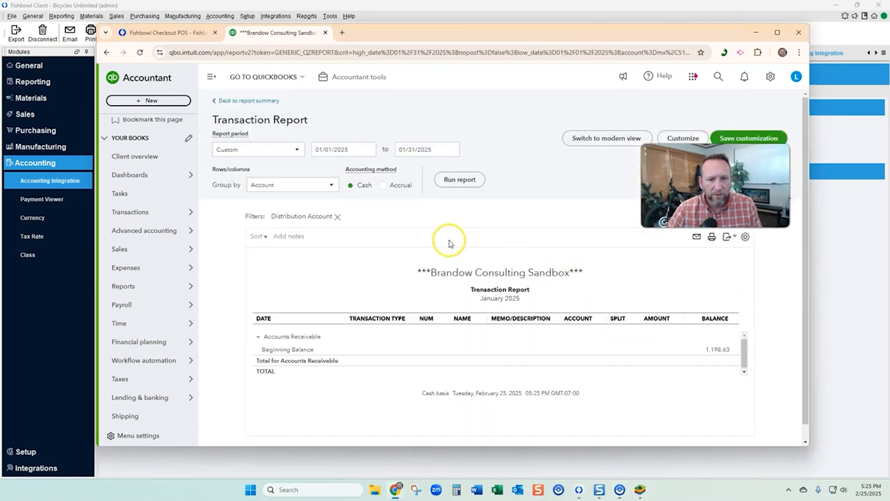
left_click(452, 149)
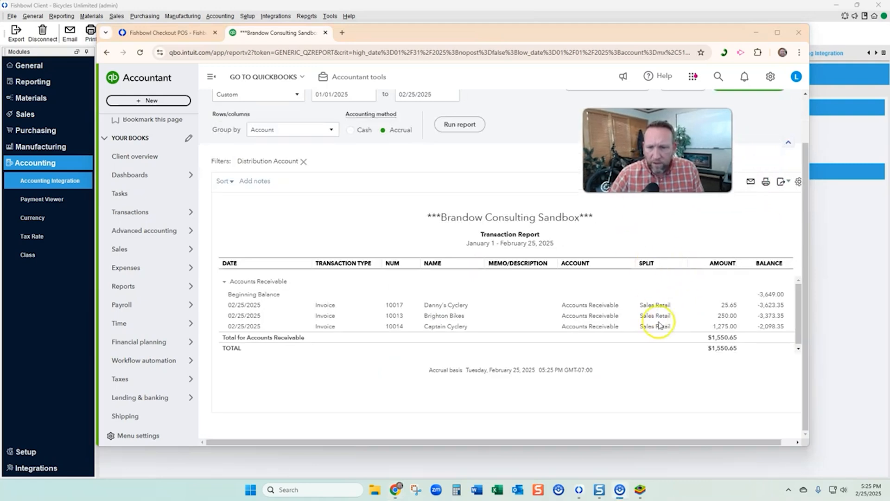
- Open the Captain Cyclery invoice, check its terms, shipping details and FG2100 line with serial number, and close it
left_click(394, 327)
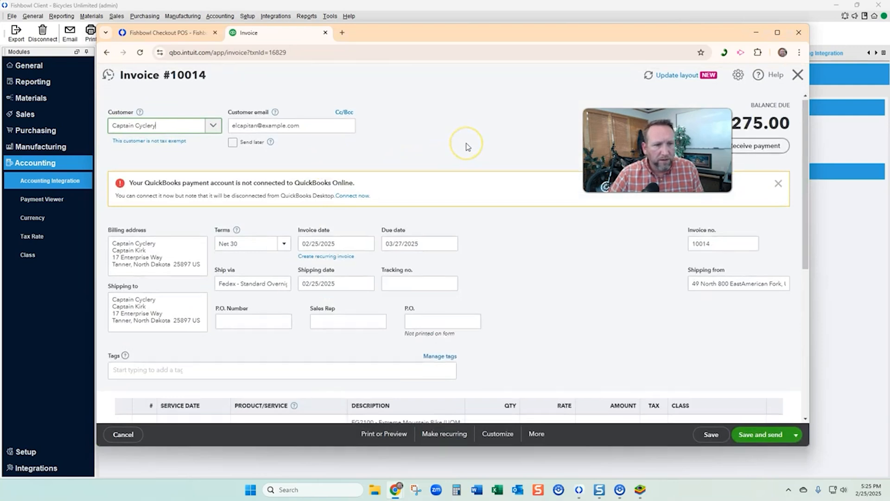
scroll(466, 145, "down", 3)
scroll(466, 147, "down", 2)
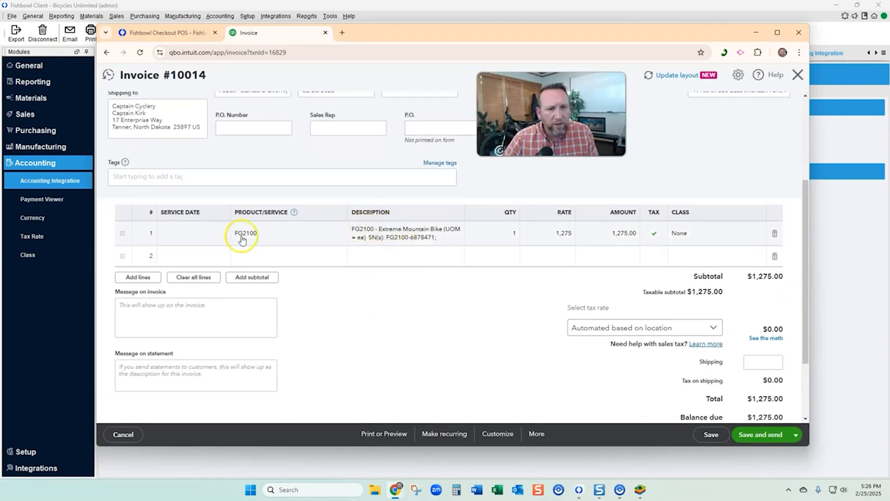
scroll(350, 275, "up", 3)
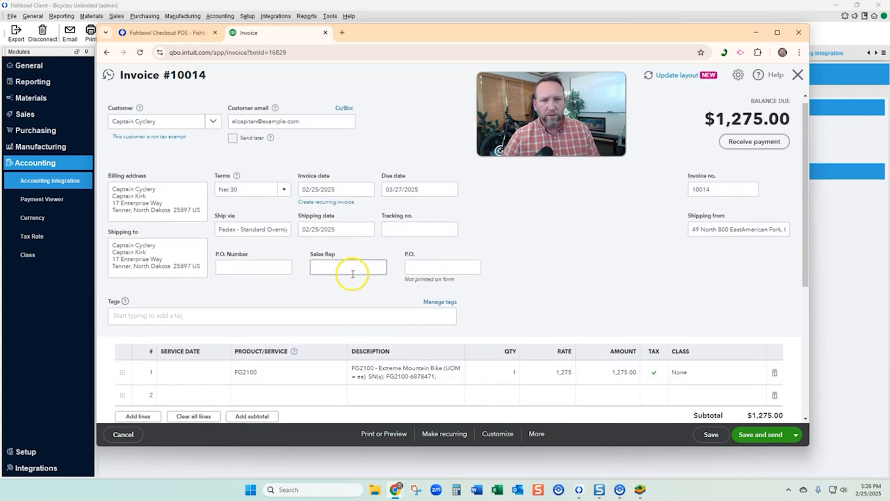
scroll(351, 265, "up", 1)
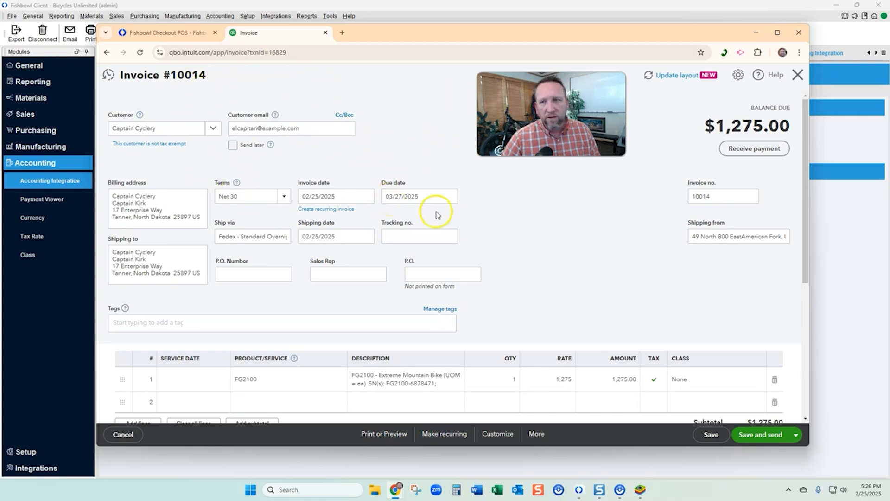
left_click(797, 75)
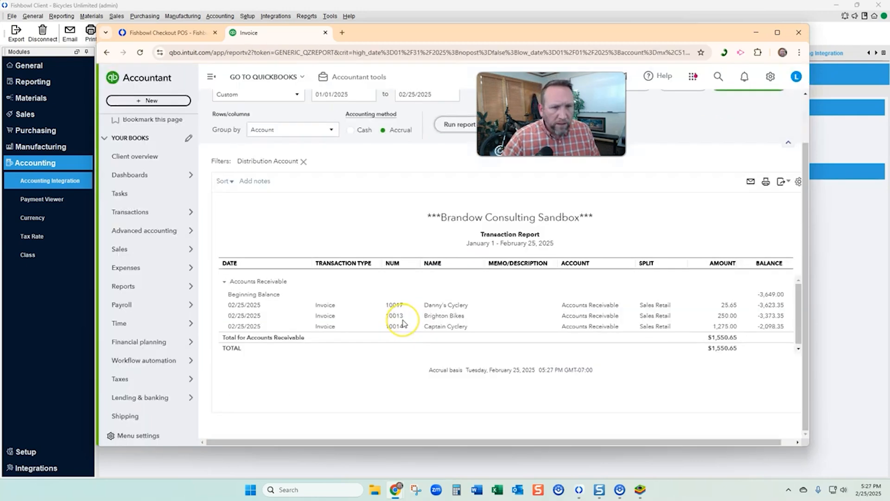
- Return to the balance sheet and examine its asset, liability and equity accounts, including Inventory Asset and Holding
left_click(232, 101)
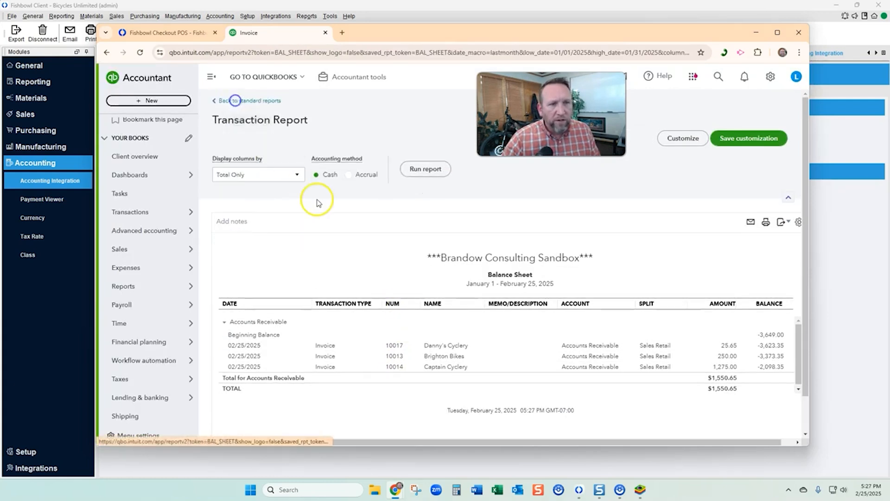
scroll(318, 194, "down", 10)
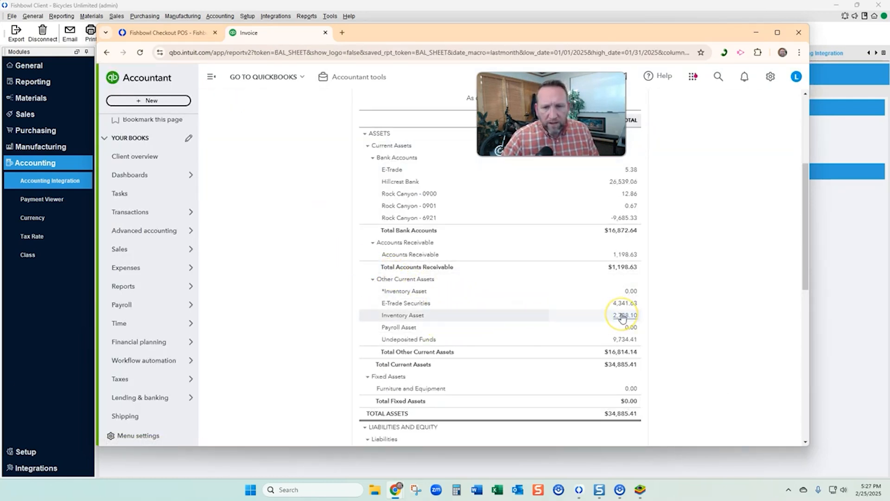
scroll(561, 319, "down", 5)
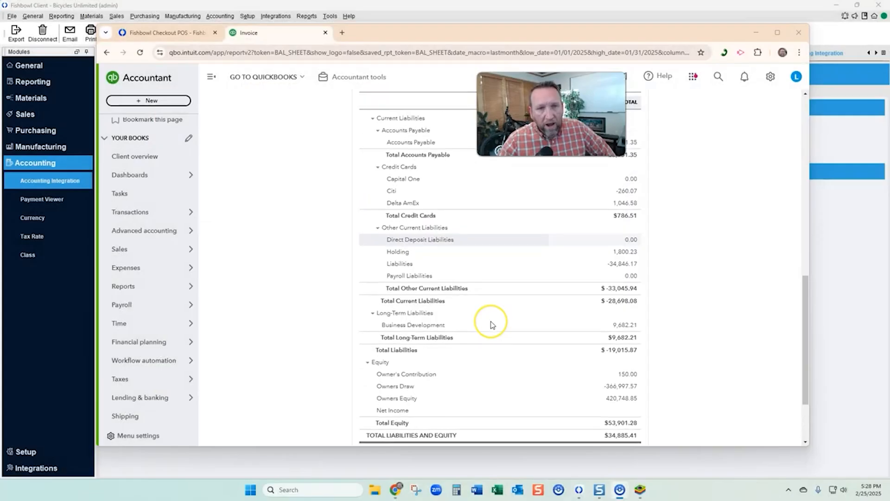
scroll(489, 320, "up", 1)
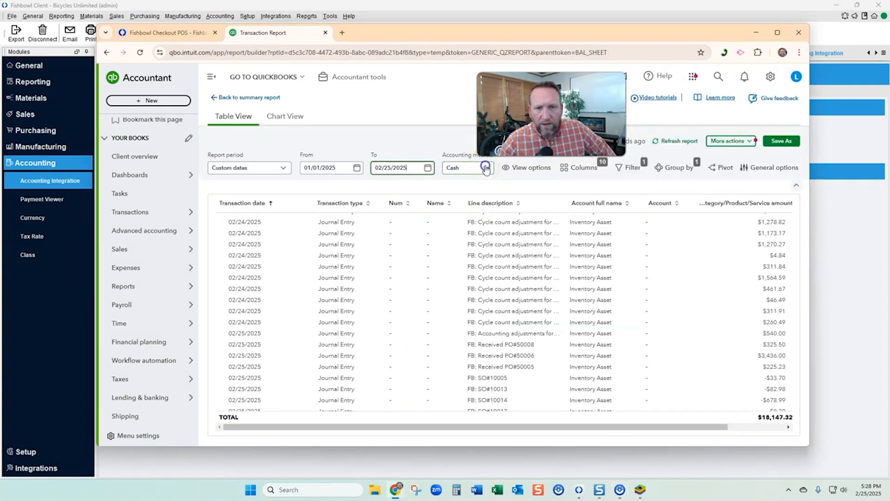
- View the Inventory Asset transactions from 01/01/2025 to 02/25/2025 on the Accrual method and examine the sales order entries
left_click(468, 168)
left_click(464, 197)
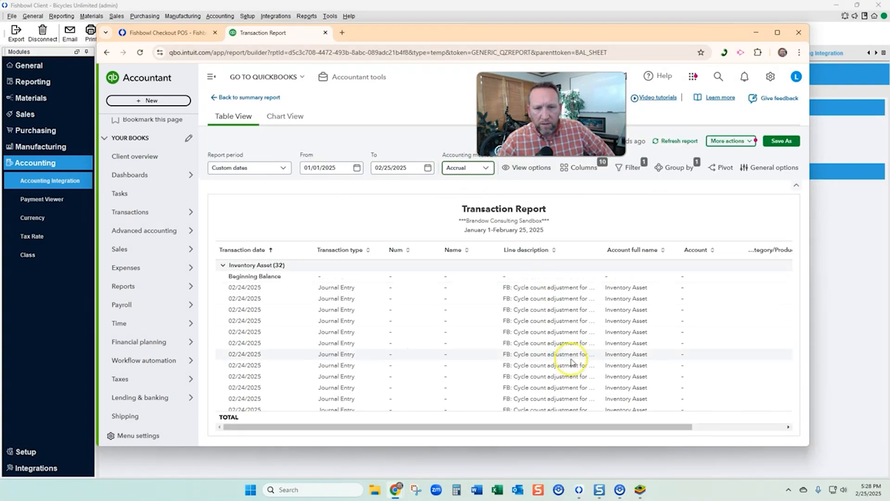
scroll(529, 297, "down", 5)
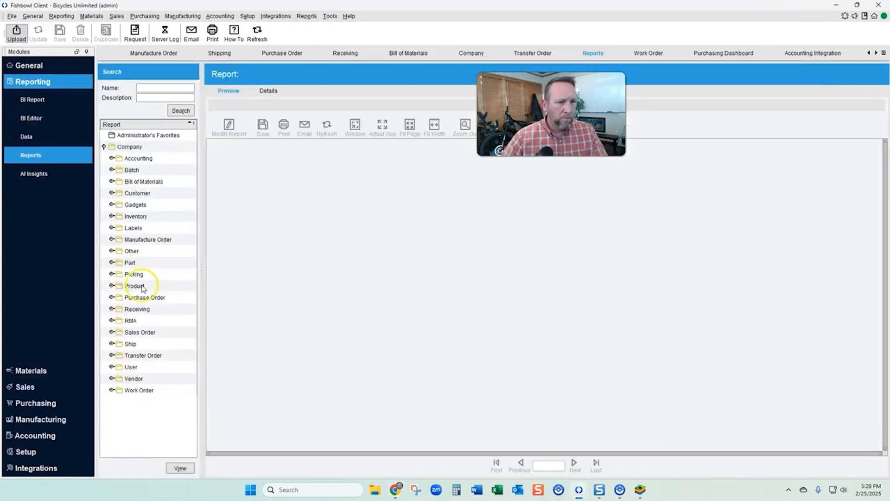
- Return to Fishbowl's reports, widen the report list, search for "def", and open the Default Account Mapping report
left_click_drag(203, 301, 255, 299)
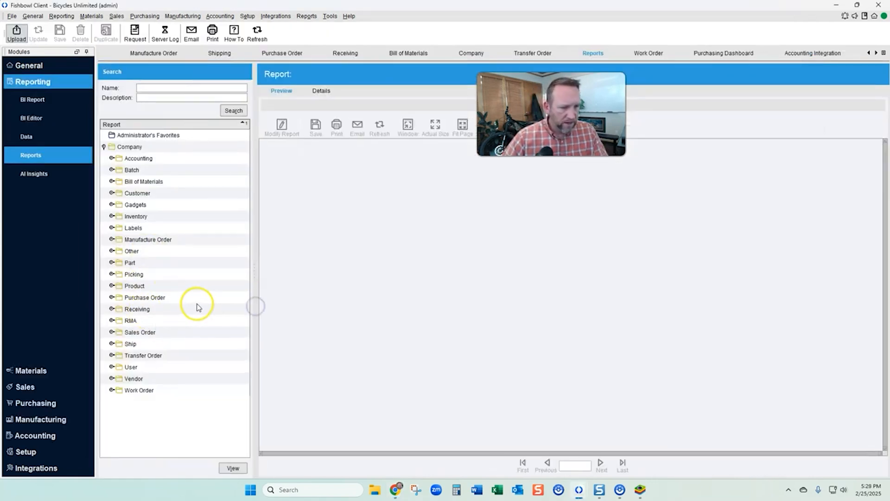
type("def")
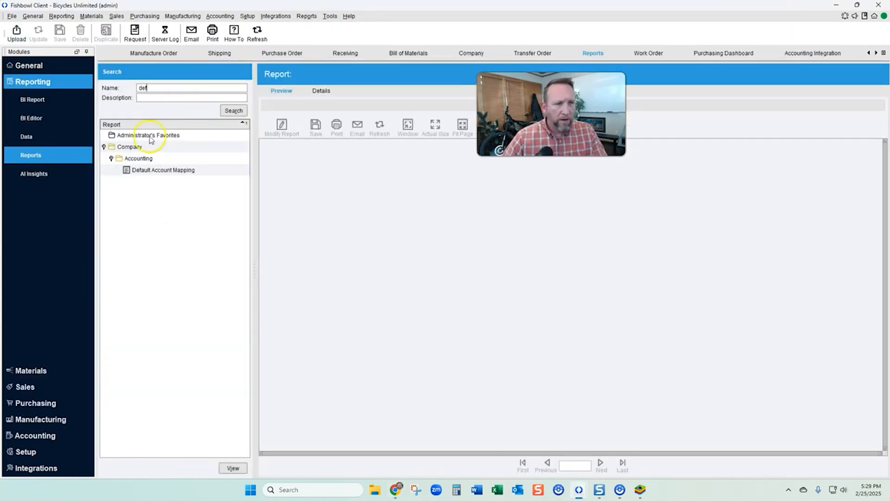
left_click(159, 169)
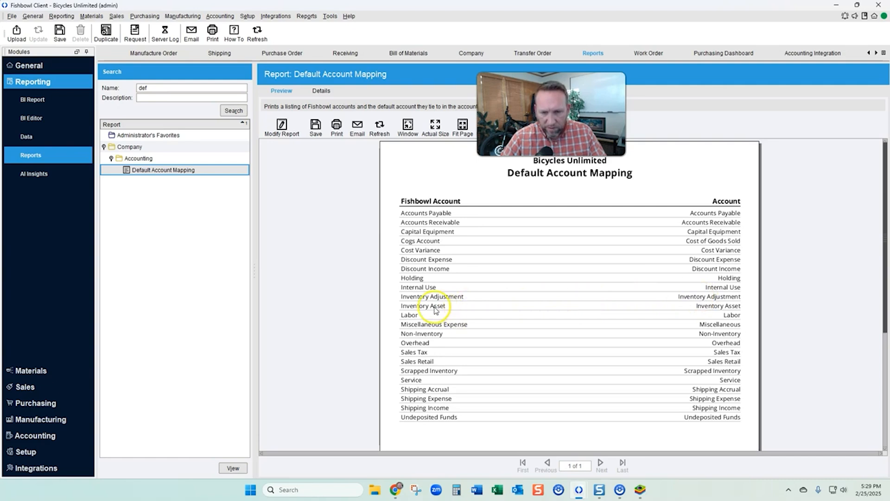
- Search for manufacture orders fulfilled today, 02/25/2025, and examine the configuration of the fulfilled Value Touring Bike work order
left_click(152, 54)
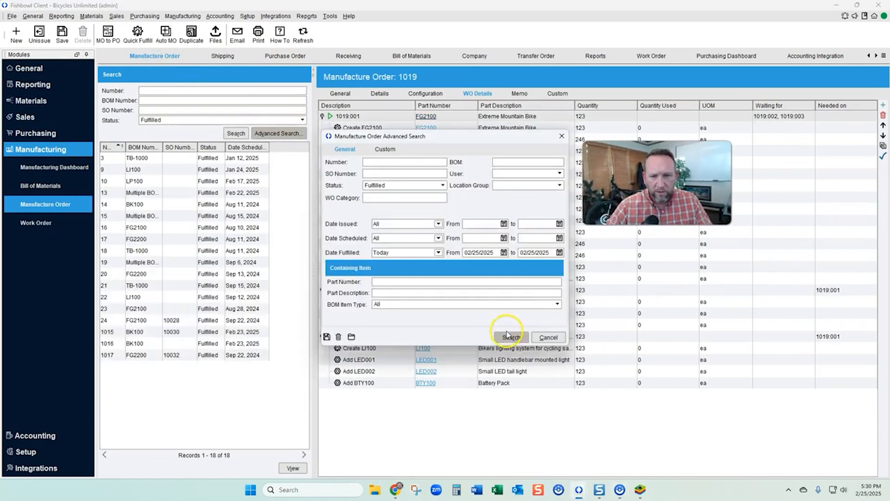
left_click(511, 337)
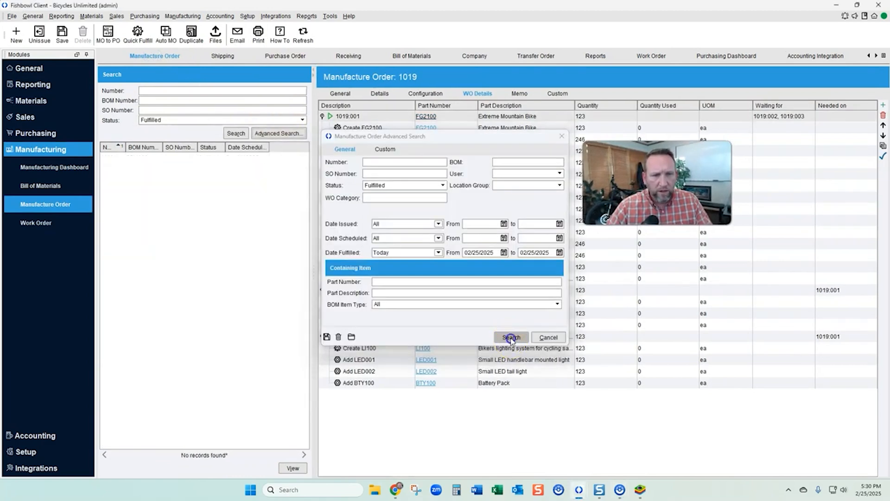
left_click(278, 133)
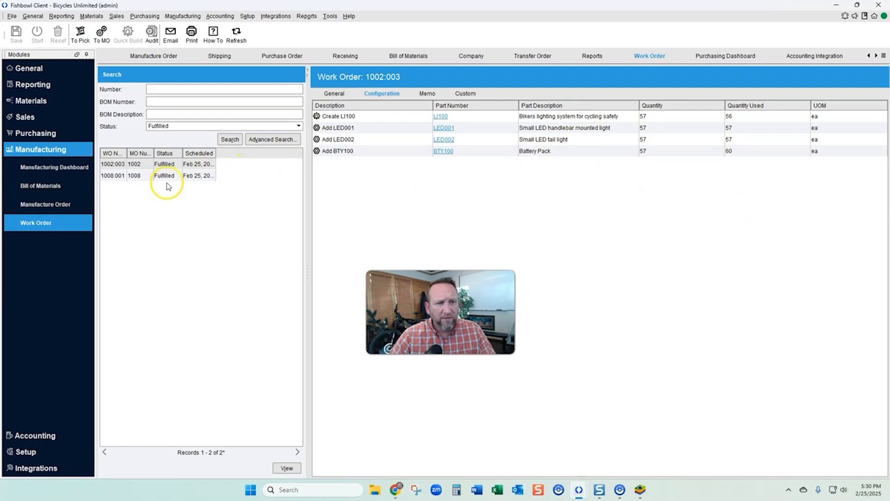
left_click(165, 175)
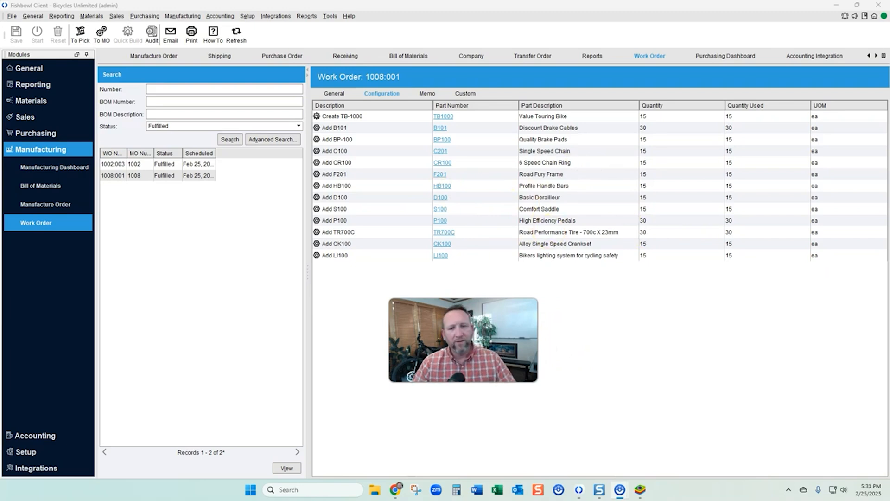
- Return to the Fishbowl reports window, clear the report name search, and expand the Bill of Materials report group
mouse_move(579, 489)
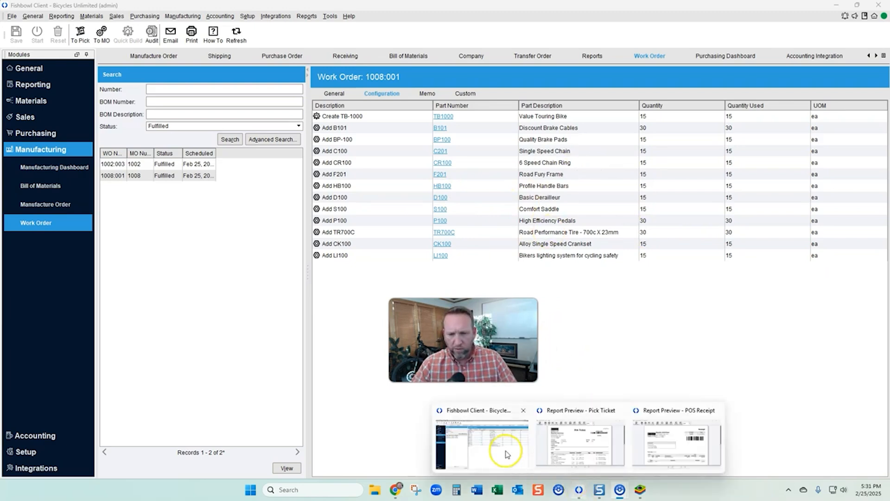
left_click(505, 456)
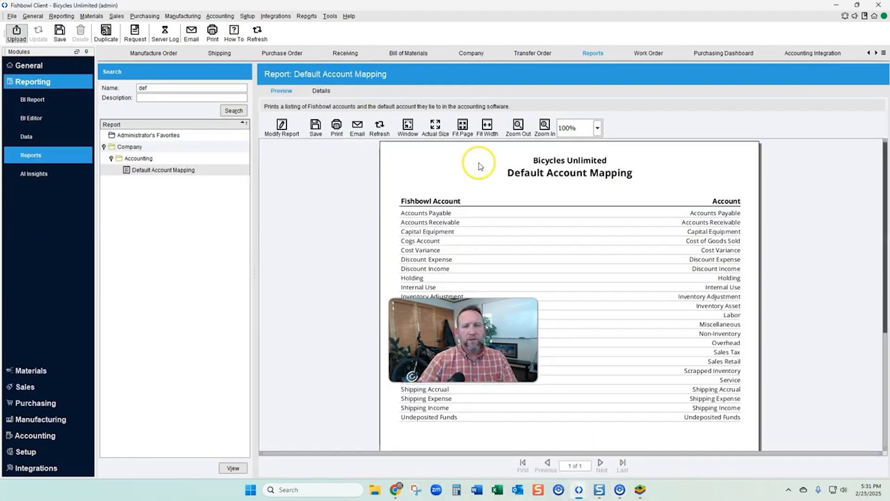
left_click(163, 88)
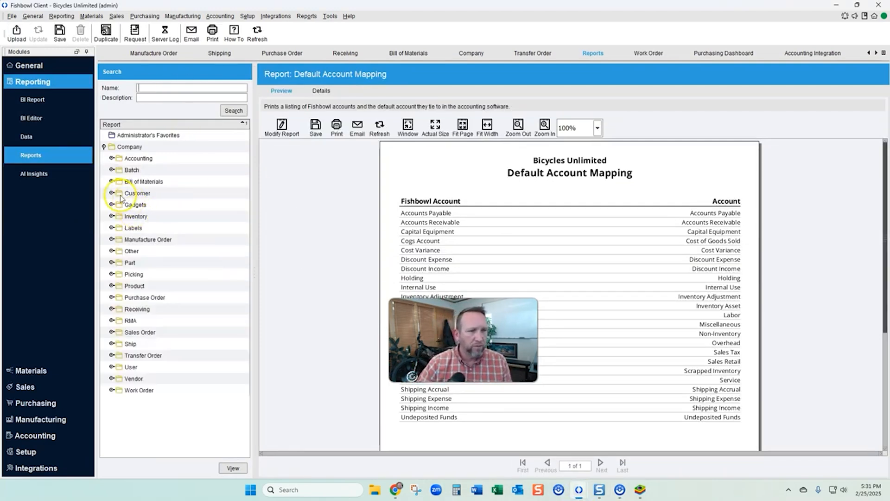
left_click(111, 182)
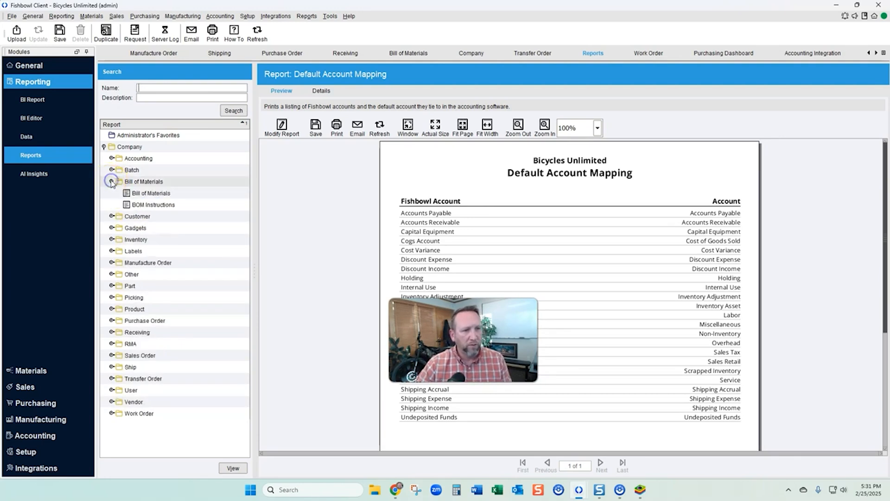
- View the Manufacturing Dashboard and the Purchasing Dashboard
left_click(182, 16)
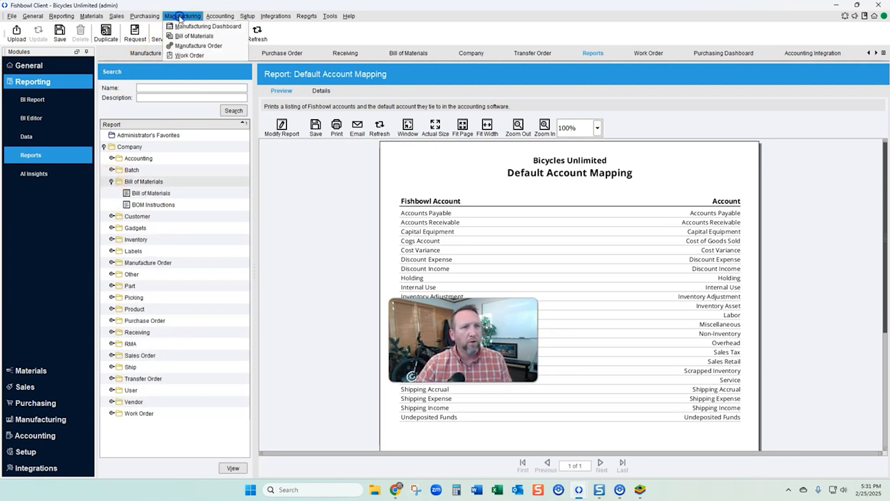
left_click(180, 26)
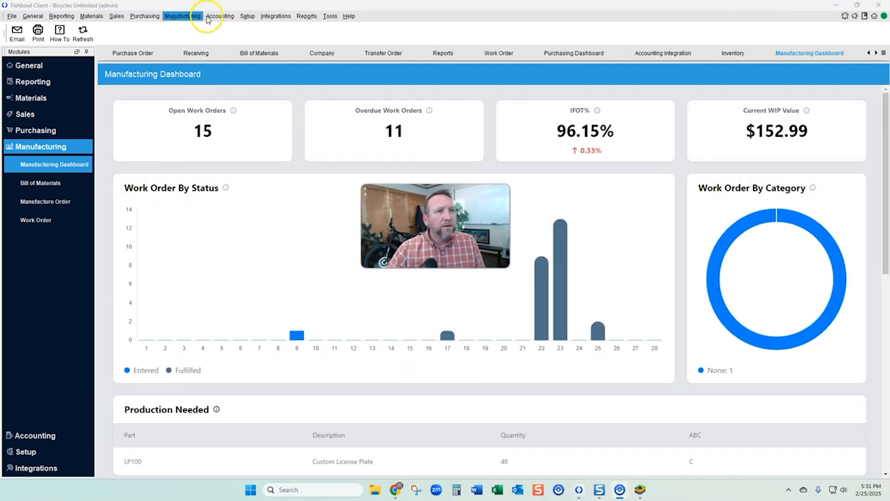
left_click(145, 16)
left_click(148, 26)
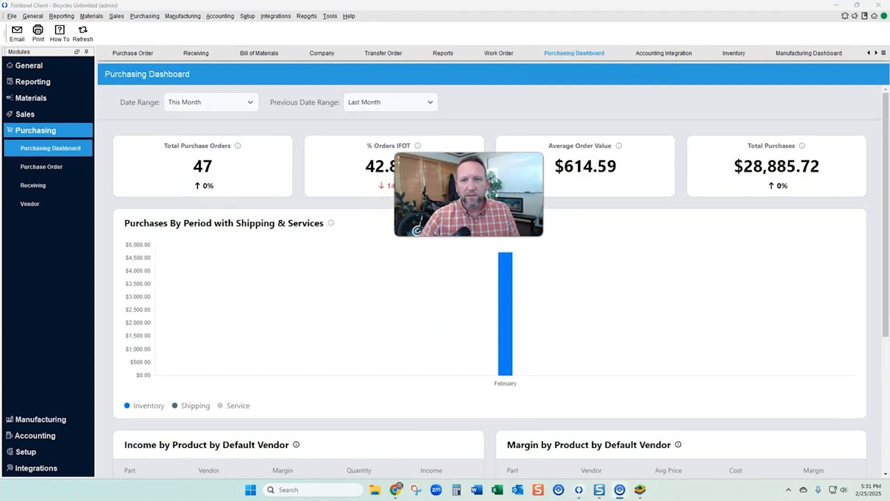
mouse_move(203, 108)
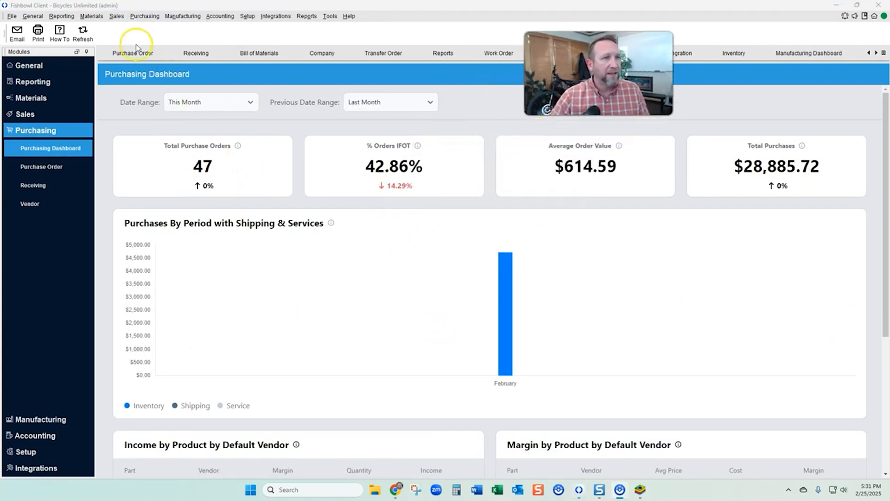
- Open the Sales Dashboard and examine its revenue chart, top selling products and sales by product tree
left_click(116, 16)
left_click(122, 26)
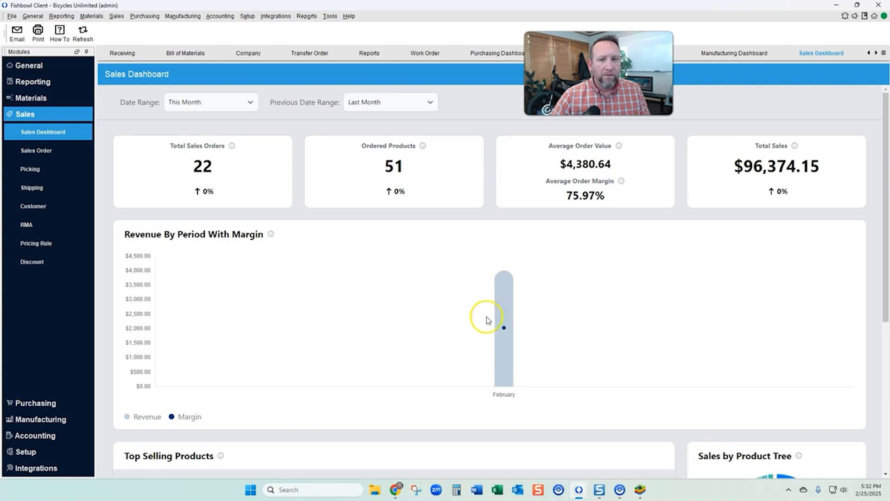
scroll(339, 288, "down", 5)
scroll(339, 289, "down", 1)
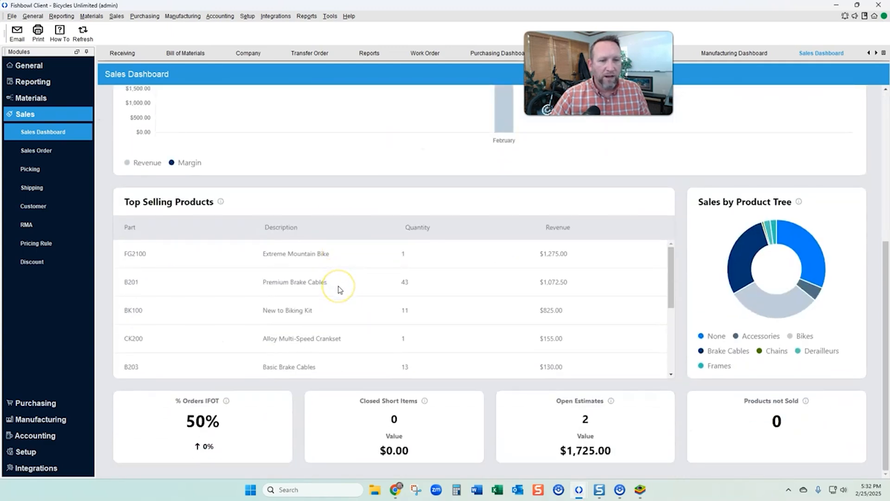
scroll(339, 290, "up", 5)
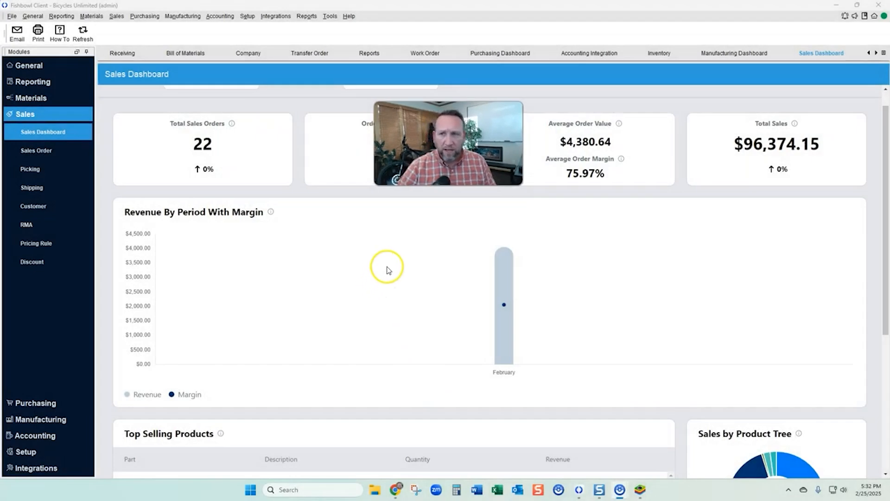
- Return to the reports list and expand the Customer, Gadgets and Inventory groups to examine their reports
left_click(73, 17)
left_click(65, 56)
left_click(111, 216)
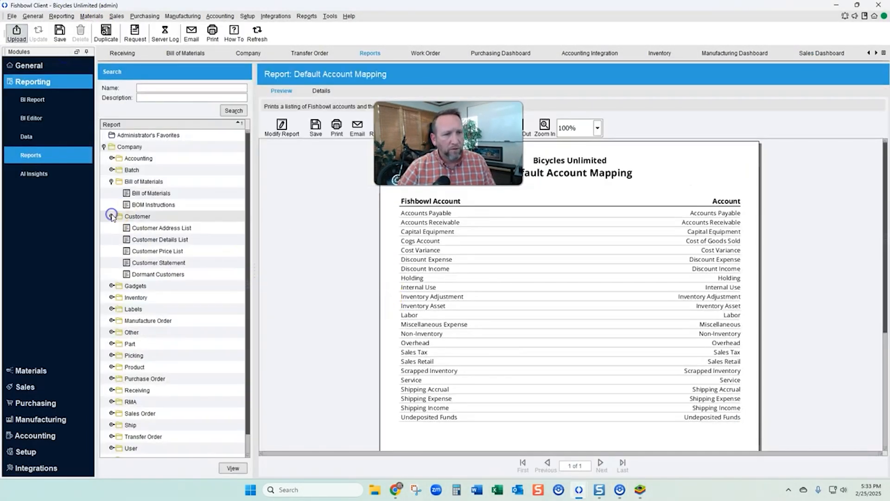
left_click(111, 286)
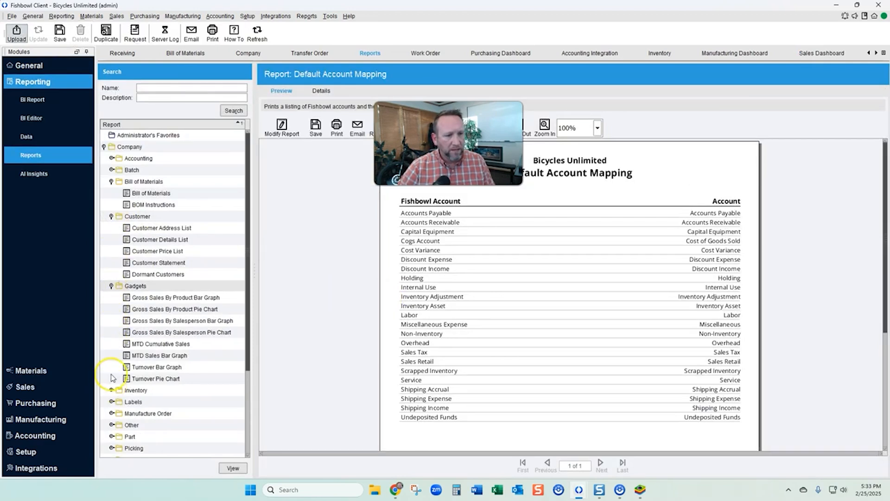
scroll(113, 304, "down", 3)
left_click(112, 277)
scroll(168, 253, "down", 5)
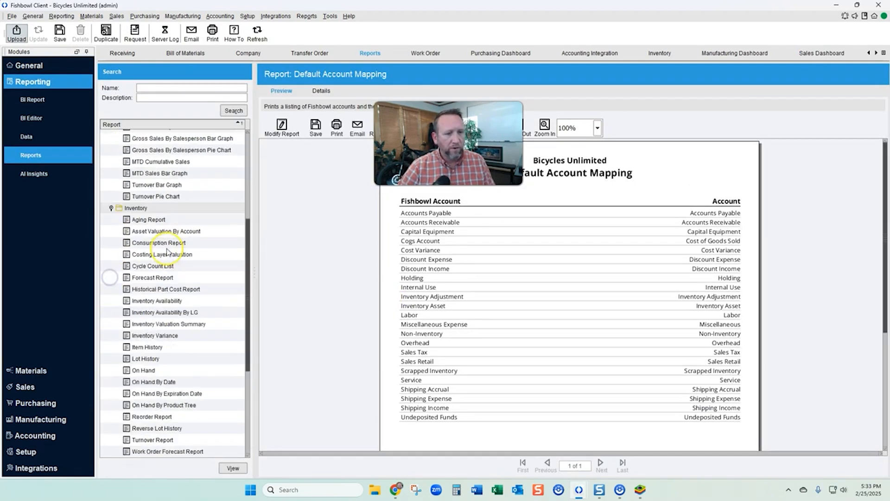
- Expand the Labels, Manufacture Order and Purchase Order report groups and examine the reports they offer
left_click(112, 359)
scroll(170, 234, "down", 12)
scroll(173, 235, "down", 3)
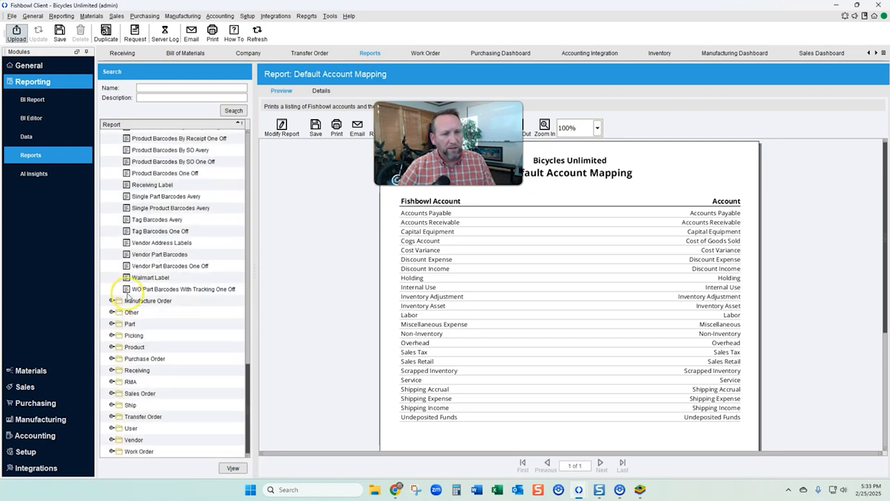
left_click(111, 301)
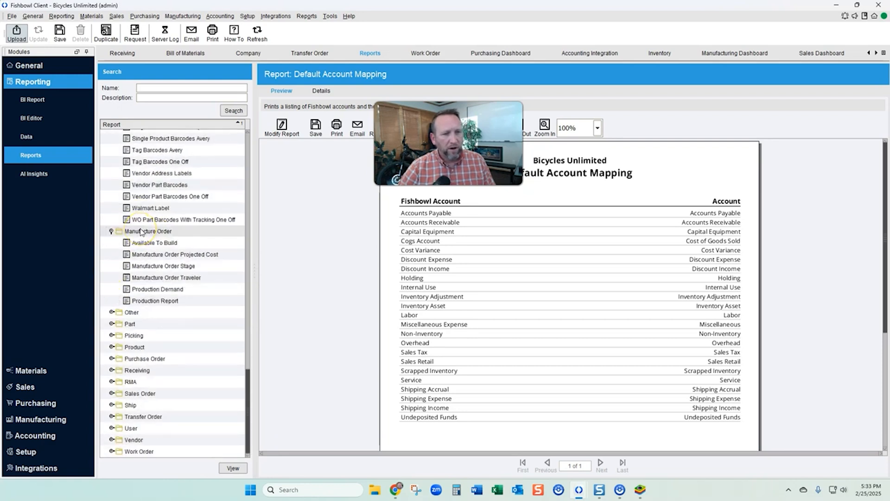
scroll(144, 236, "up", 1)
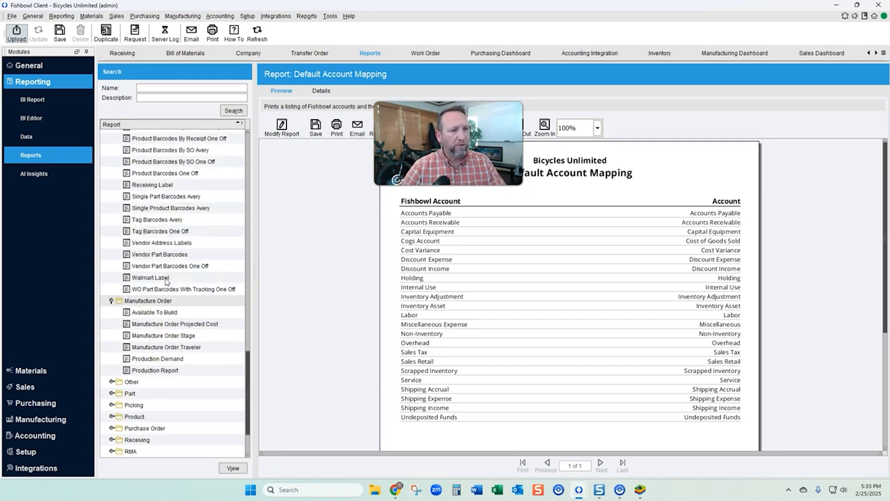
scroll(164, 279, "down", 1)
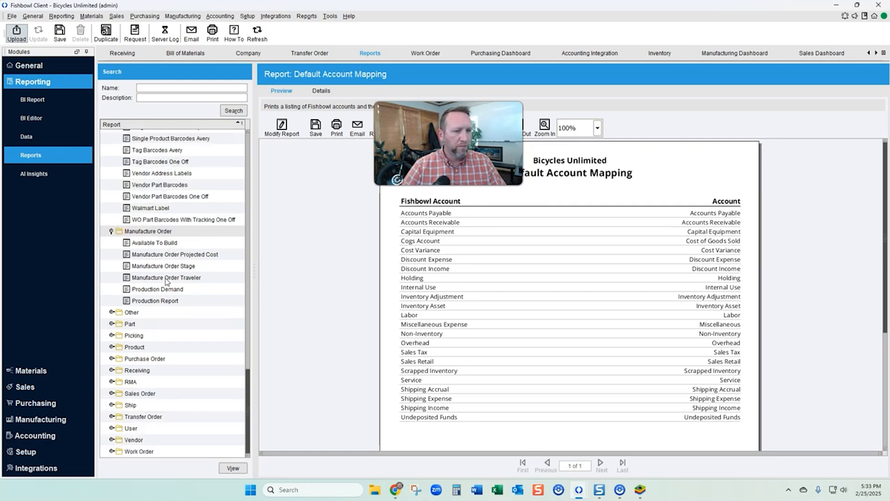
left_click(112, 359)
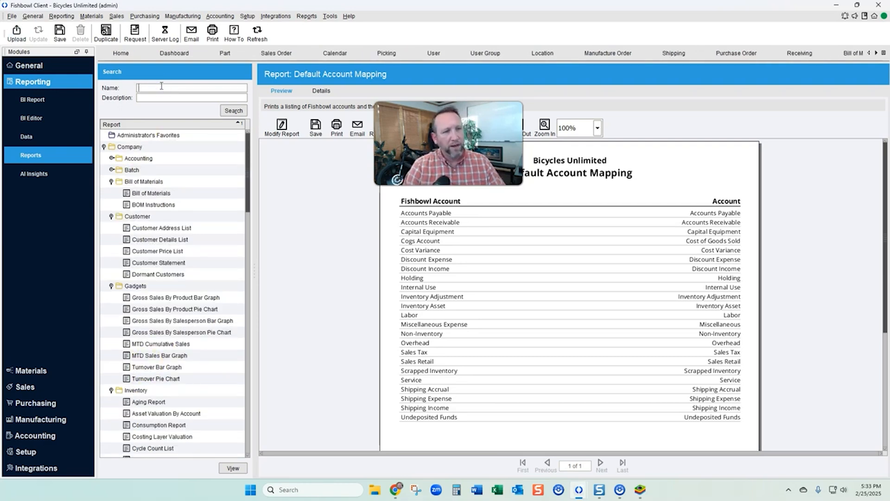
- Search the reports for "act" and select the Part Activity Report
type("ct")
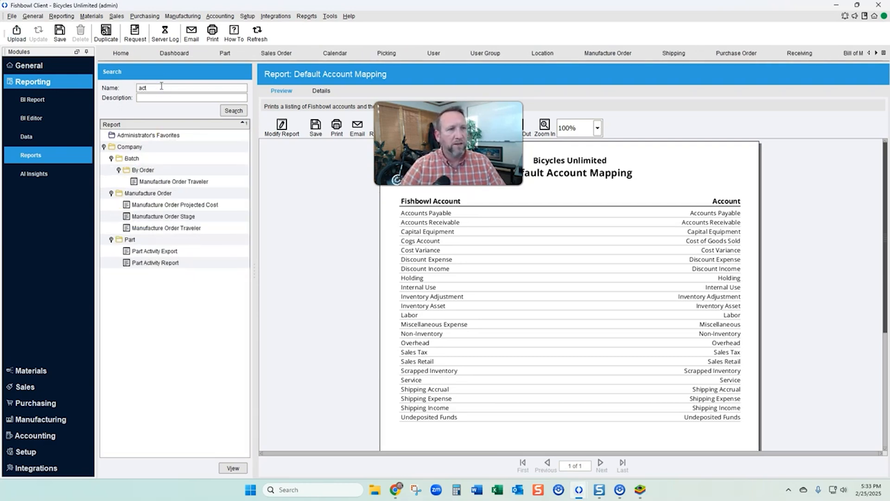
left_click(158, 263)
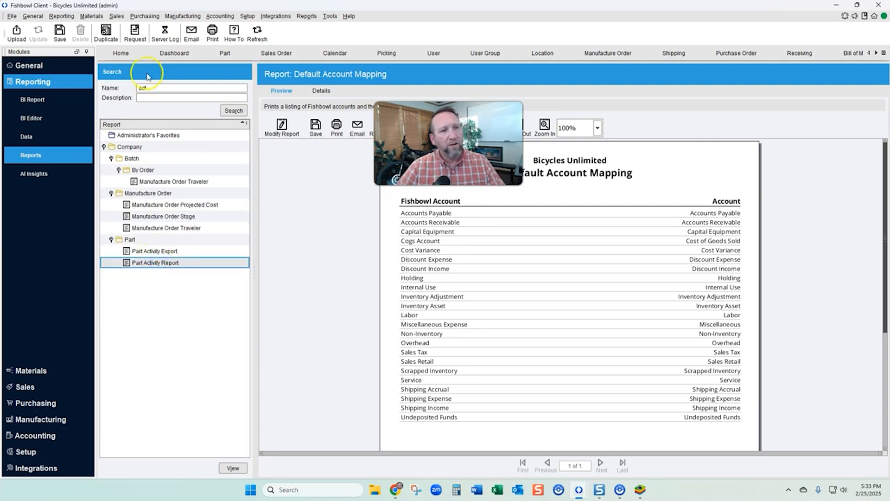
- Search the reports for "cost" and open the Costing Layer Valuation report
double_click(152, 88)
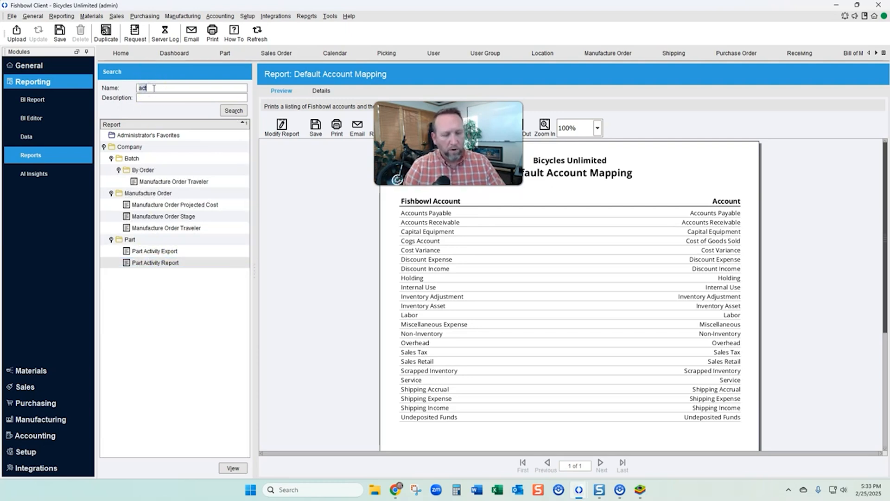
type("cost")
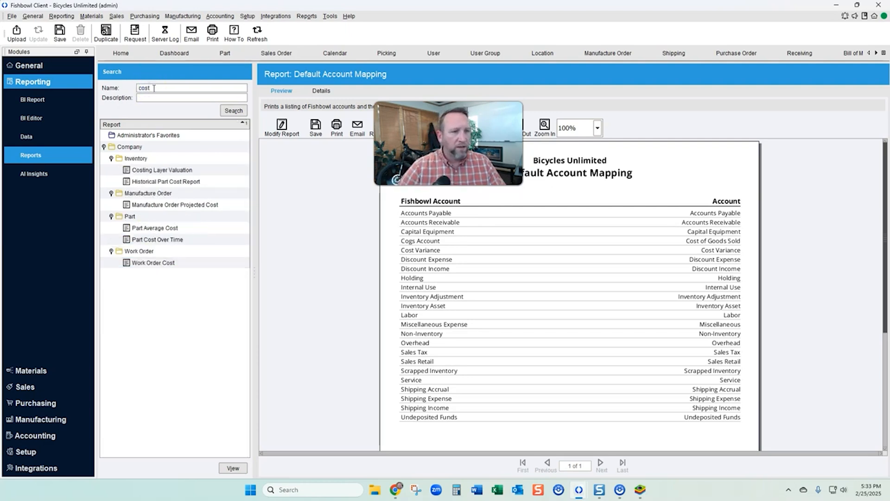
left_click(160, 182)
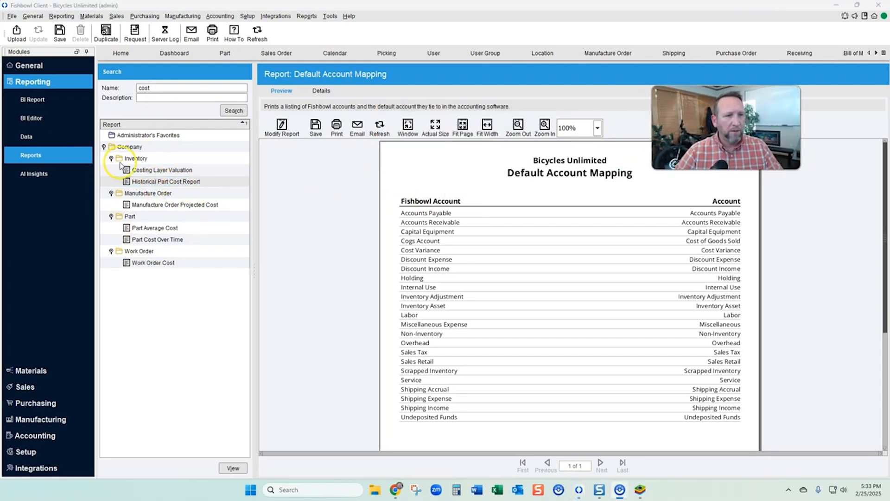
double_click(151, 171)
double_click(152, 181)
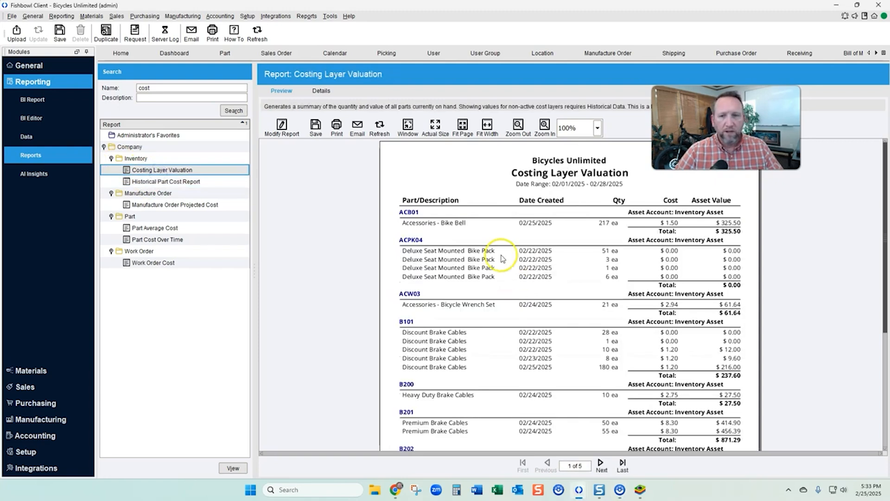
- Search the reports for "val" and open the Asset Valuation By Account report
left_click(170, 87)
key("BackSpace")
key("BackSpace")
key("BackSpace")
key("BackSpace")
type("val")
key("Return")
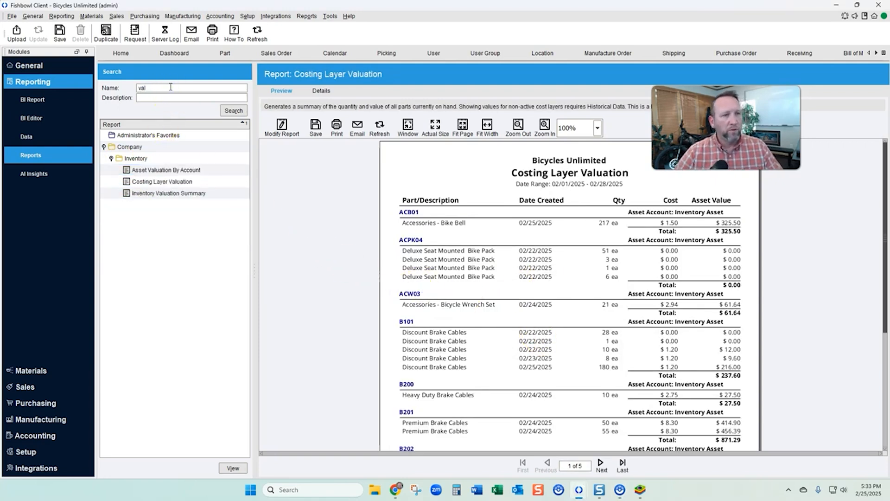
double_click(180, 169)
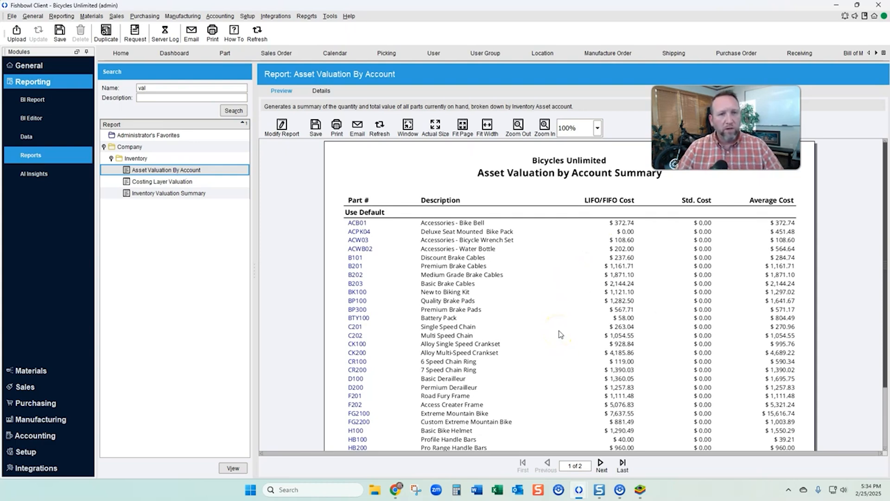
- Search the reports for "sales" and examine the matching report names
left_click(180, 88)
key("BackSpace")
key("BackSpace")
key("BackSpace")
type("sales")
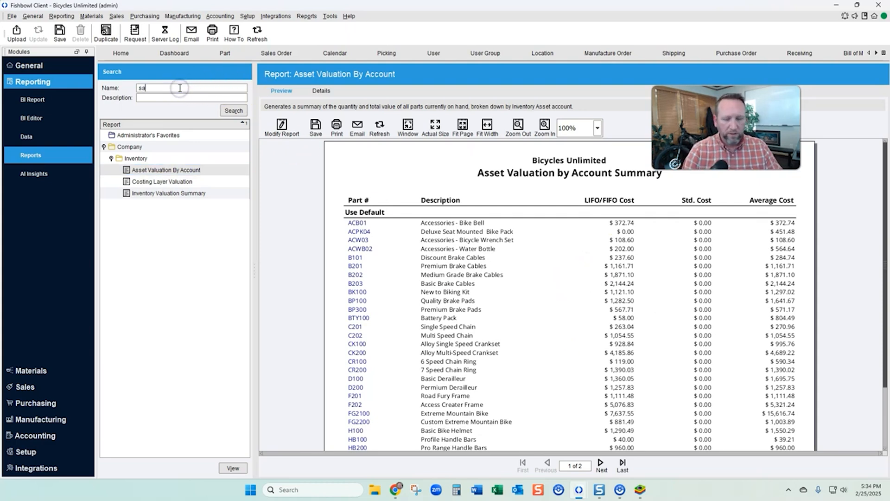
key("Return")
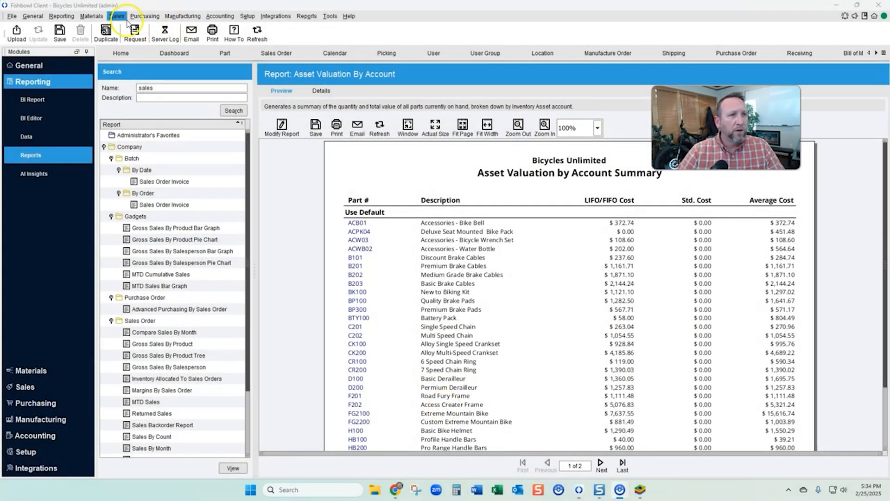
- Go to the paid Captain Cyclery sales order, examine its audit trail of status changes, and close the trail
left_click(121, 16)
left_click(140, 36)
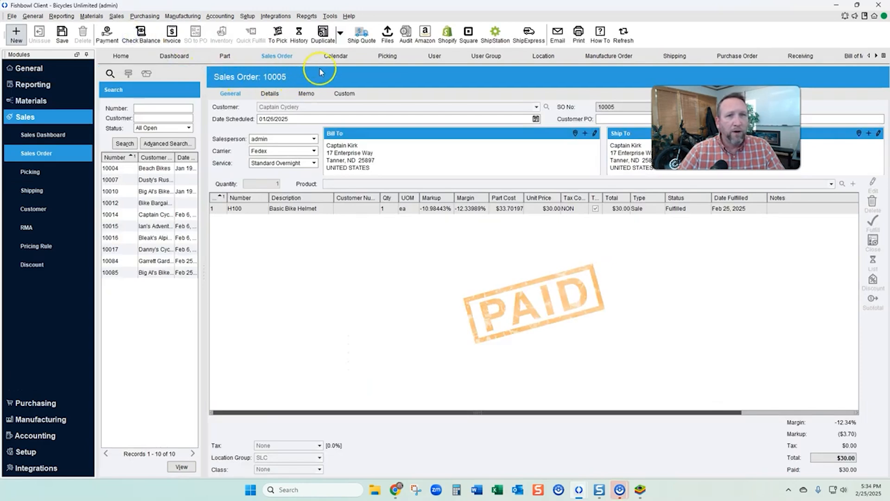
left_click(406, 36)
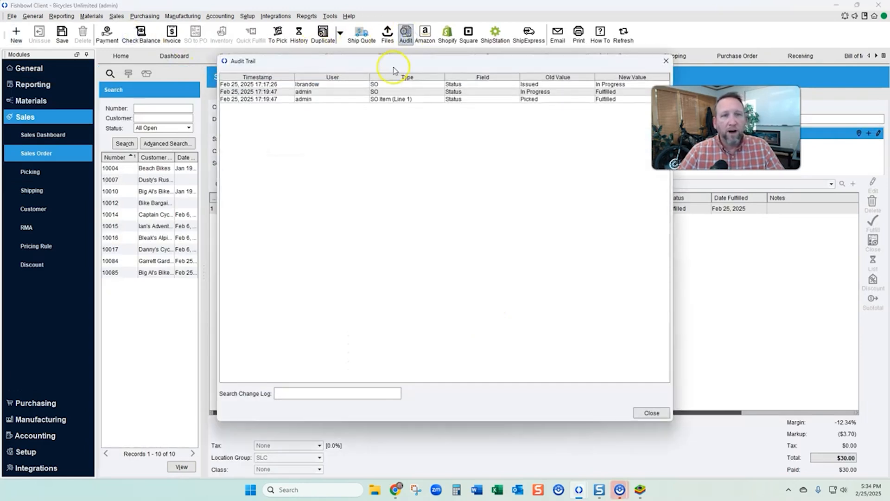
left_click_drag(435, 65, 361, 77)
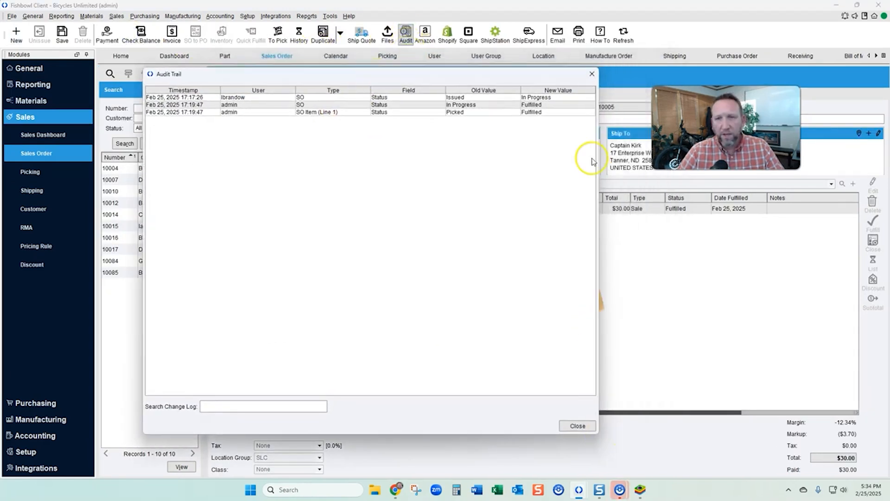
left_click(592, 74)
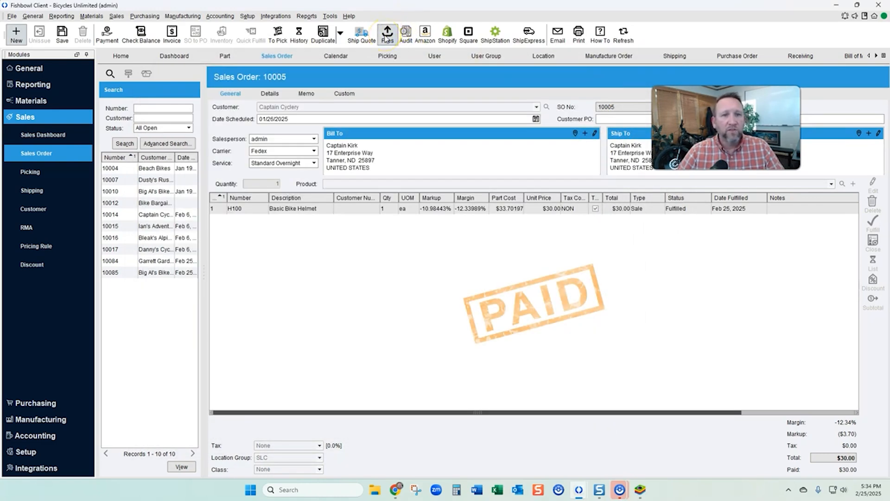
- Attach BOMs.csv from the Documents folder to the Captain Cyclery sales order's Google Drive files
left_click(387, 36)
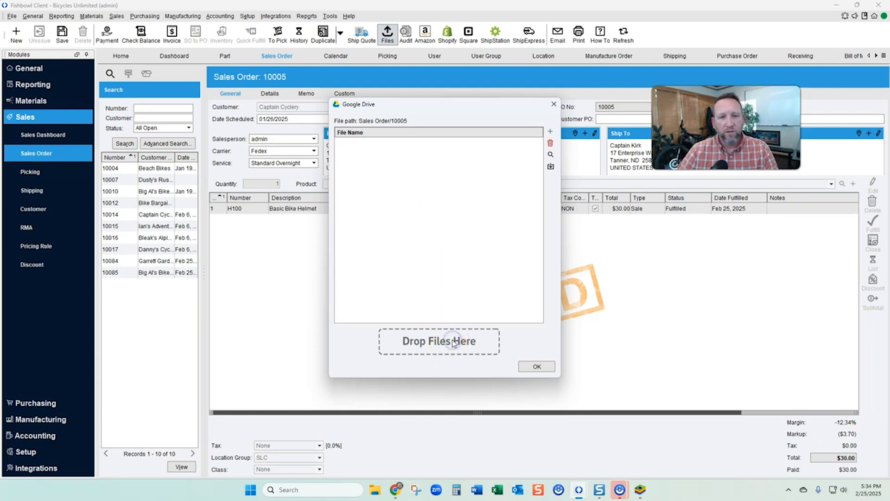
left_click(550, 131)
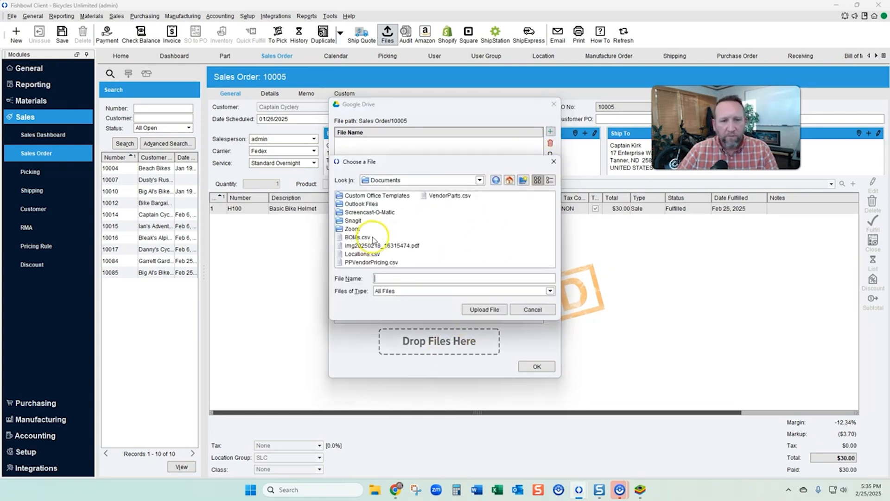
left_click(367, 238)
left_click(484, 309)
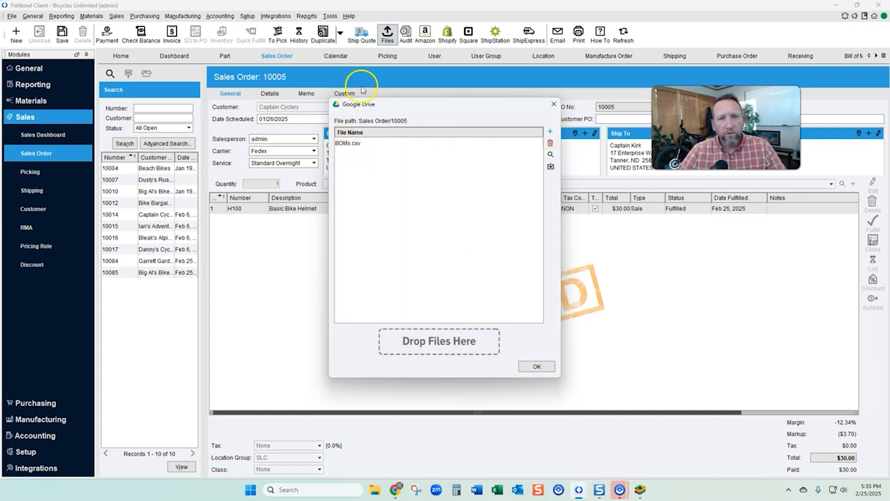
left_click(536, 367)
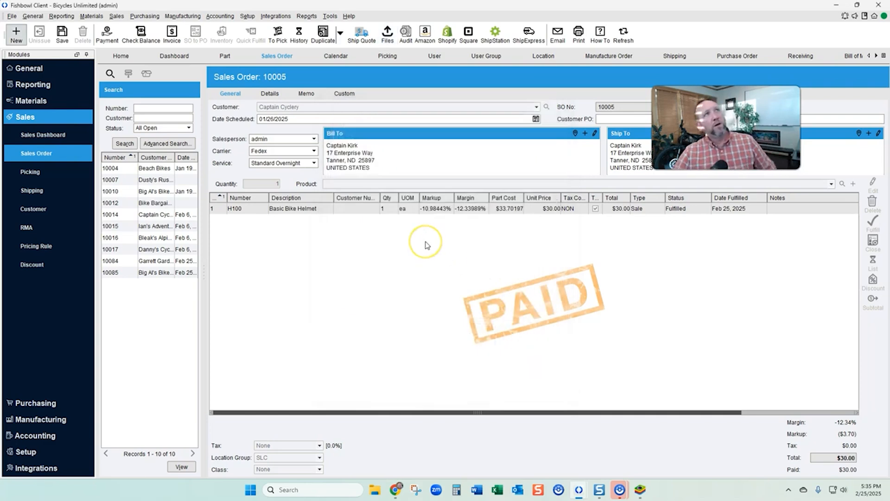
- Open the part records and view the pictures area of B201 Premium Brake Cables and BK100 New to Biking Kit
left_click(225, 56)
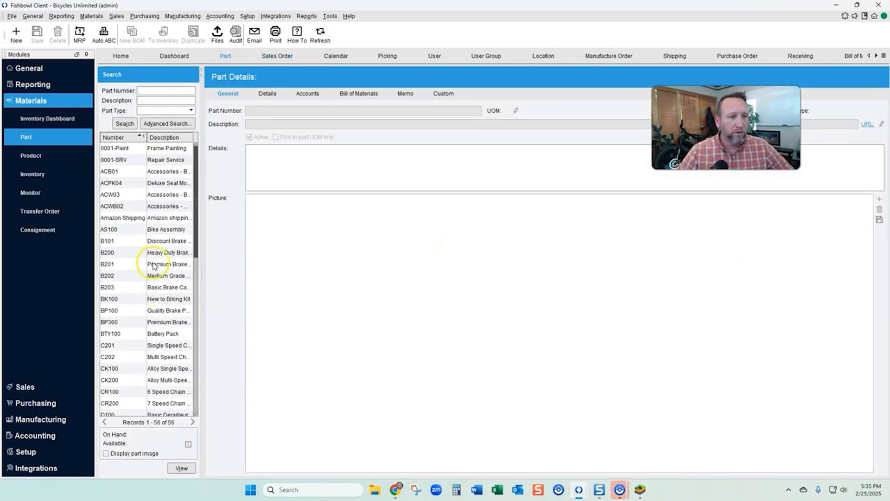
left_click(147, 263)
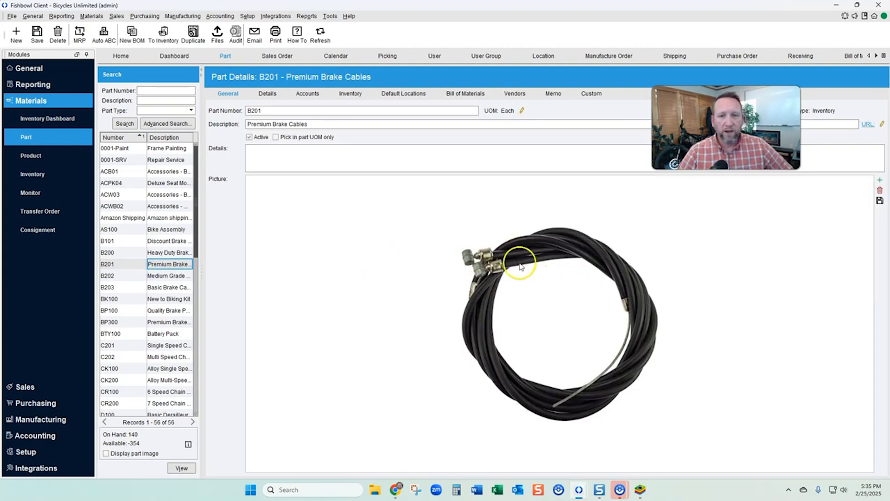
left_click(176, 299)
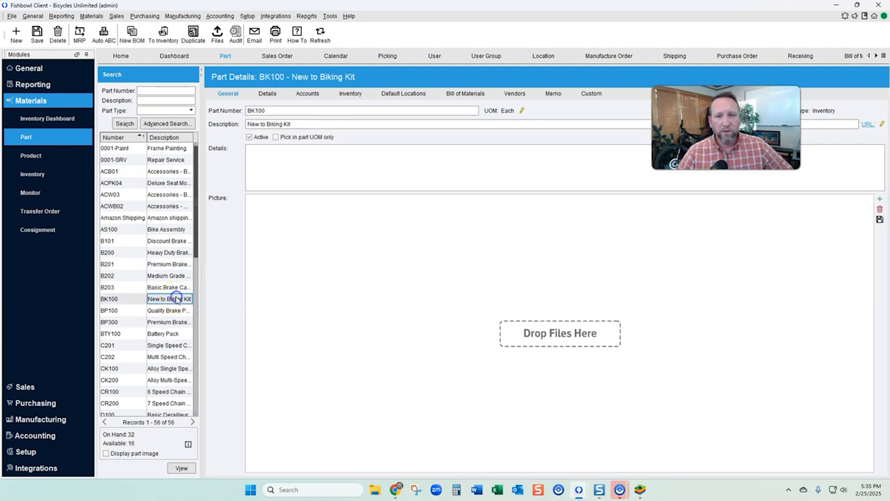